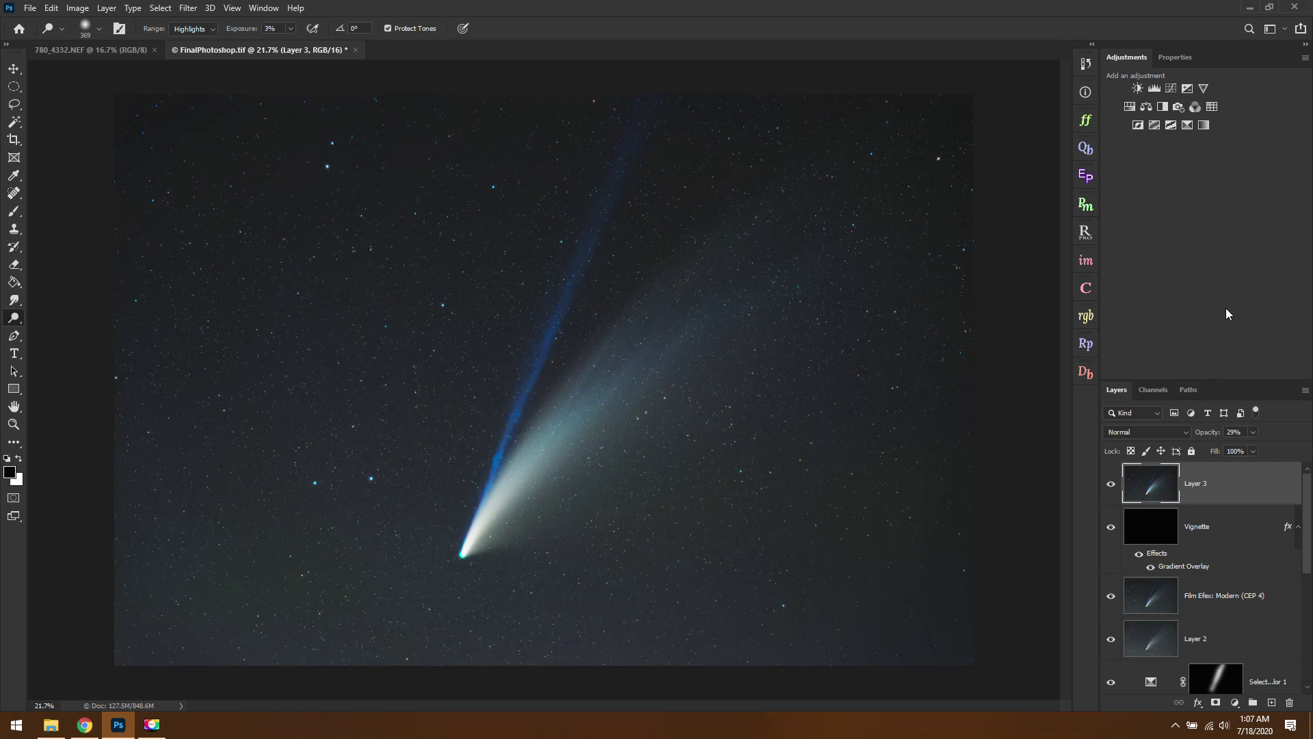
- Launch Adobe Bridge to browse the original raw comet photos
left_click(13, 425)
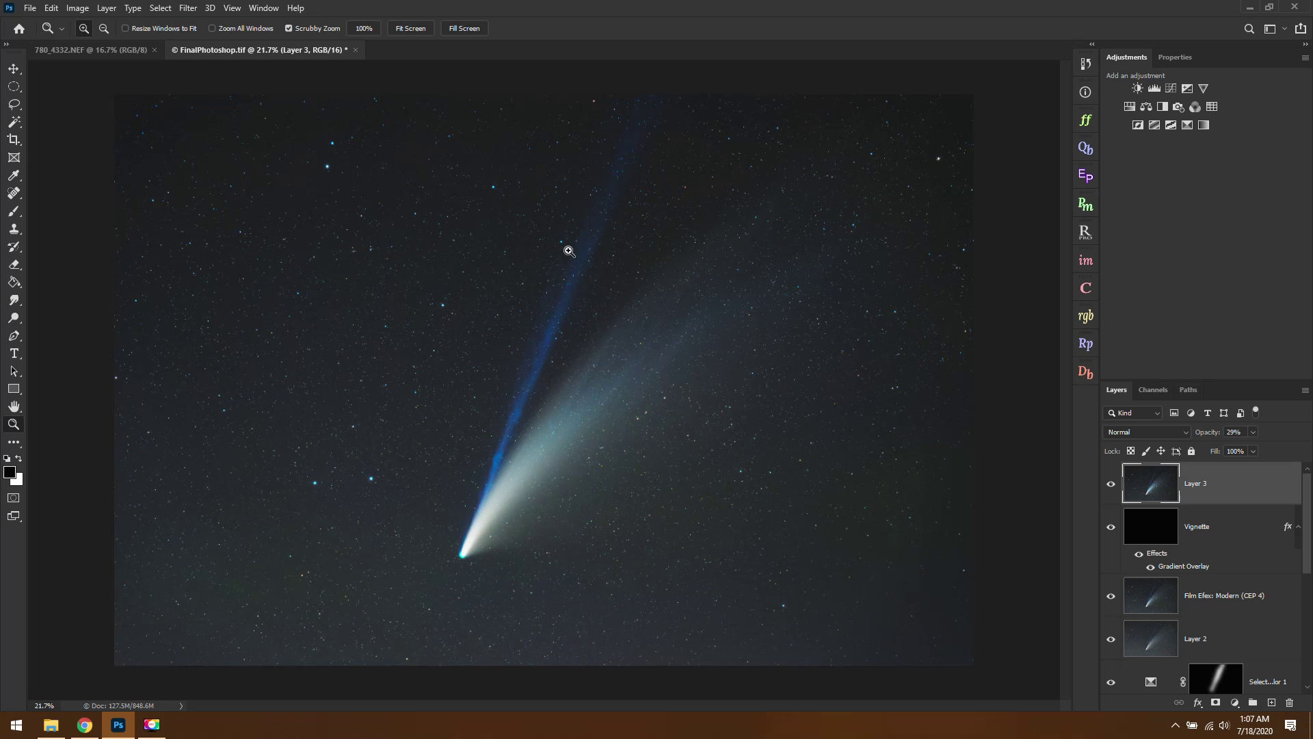
key("super")
type("bridge")
key("Return")
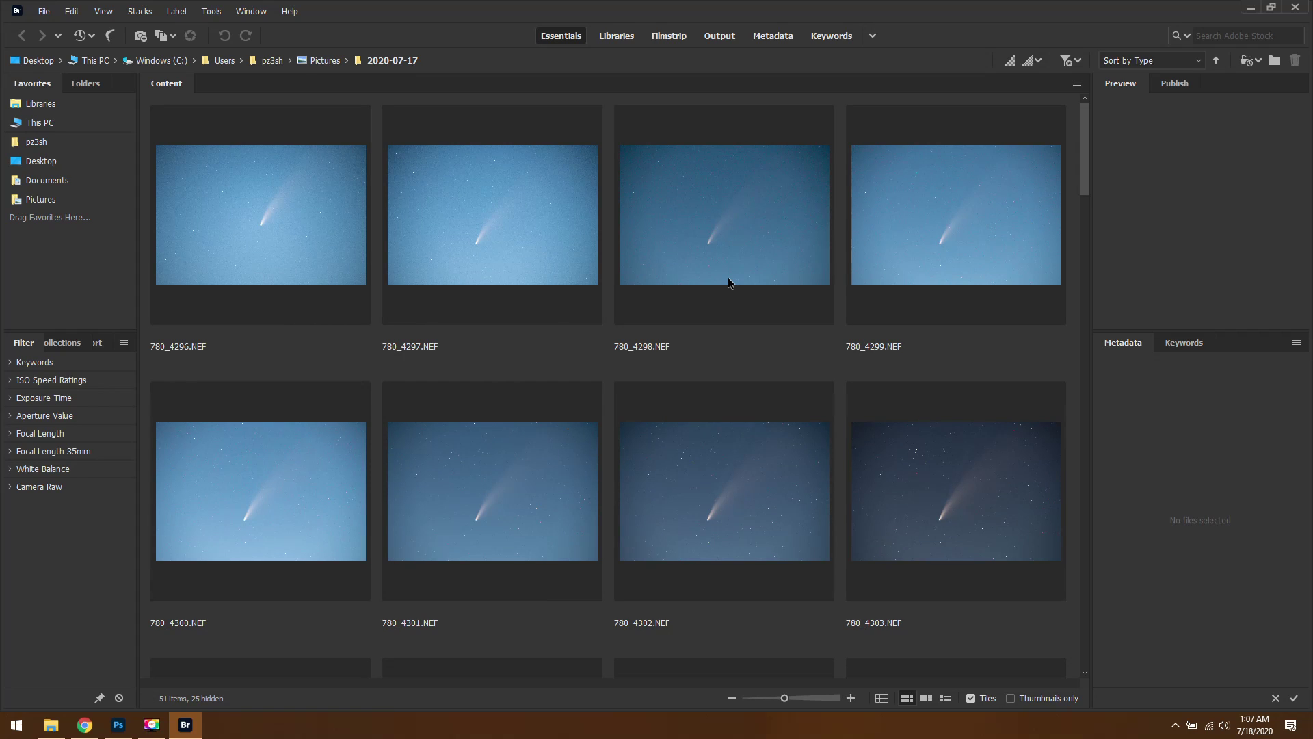
- Select all photos in the 2020-07-17 folder and open them in Camera Raw
scroll(718, 321, "down", 3)
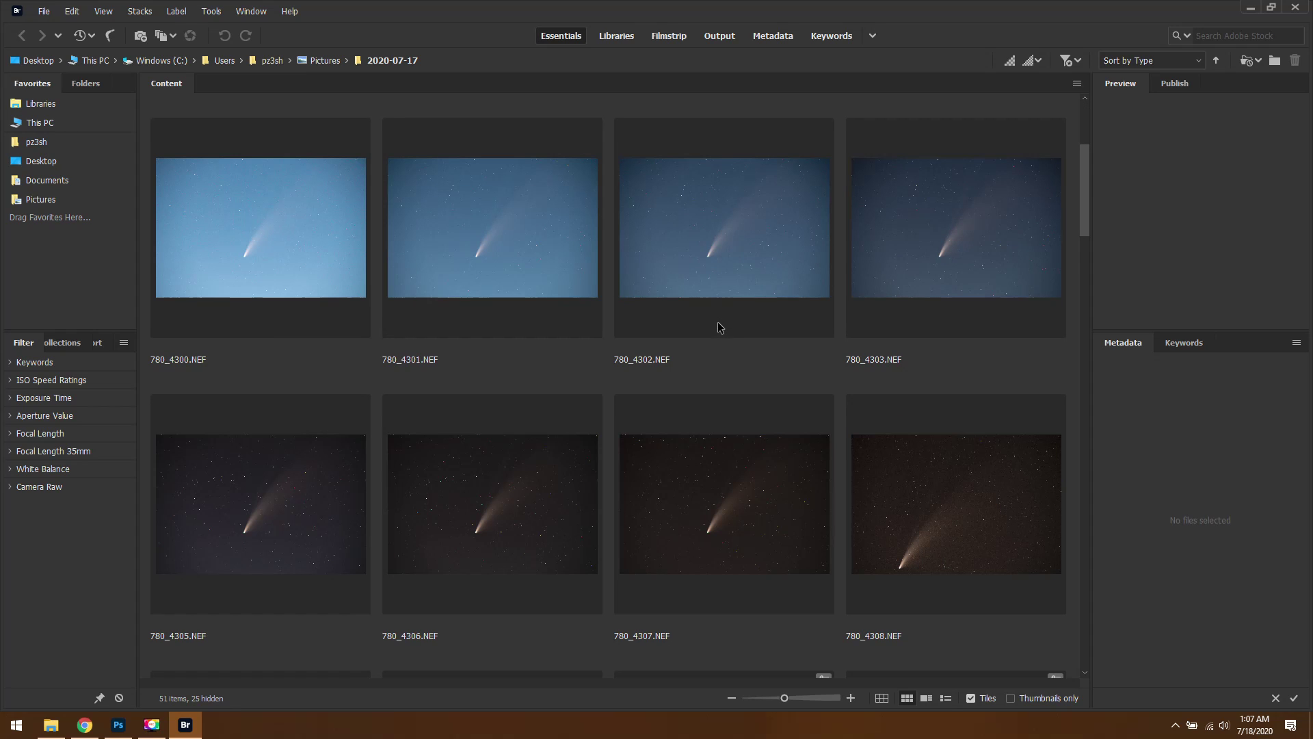
scroll(720, 327, "down", 3)
scroll(514, 274, "up", 6)
left_click(257, 212)
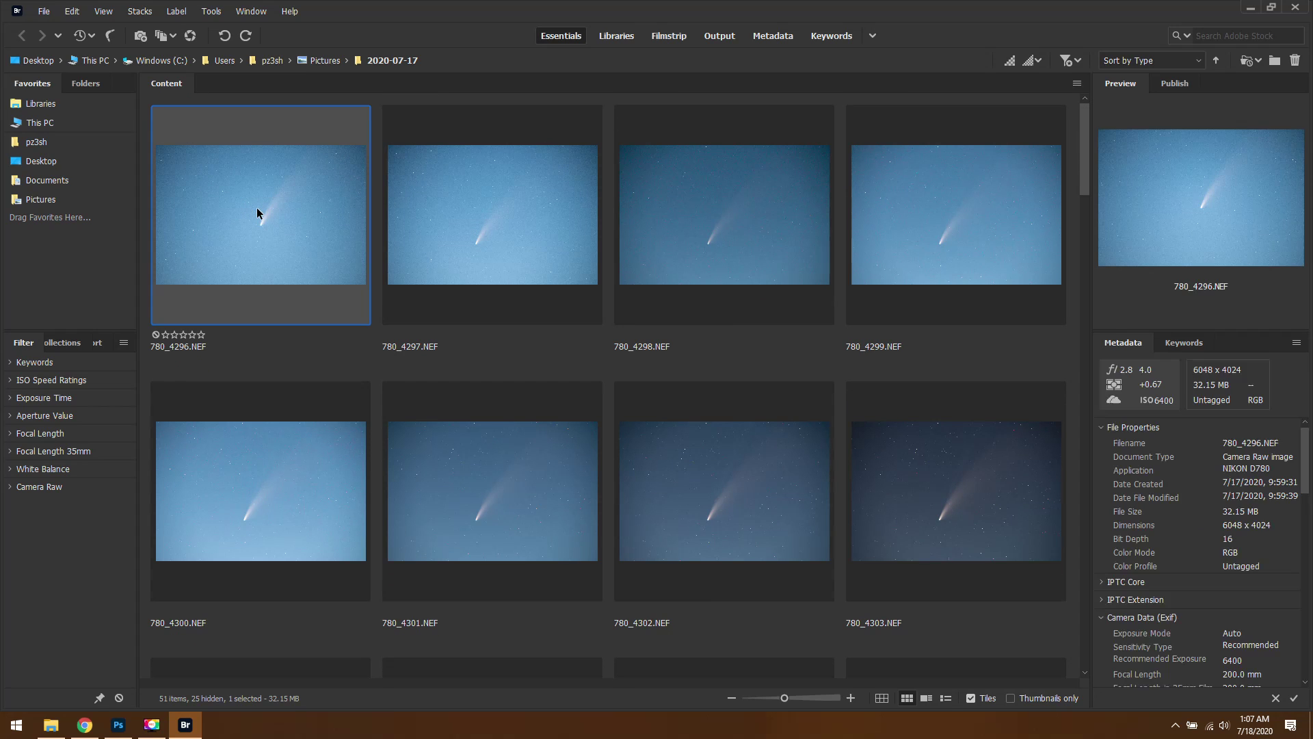
key("ctrl+a")
right_click(500, 207)
left_click(551, 244)
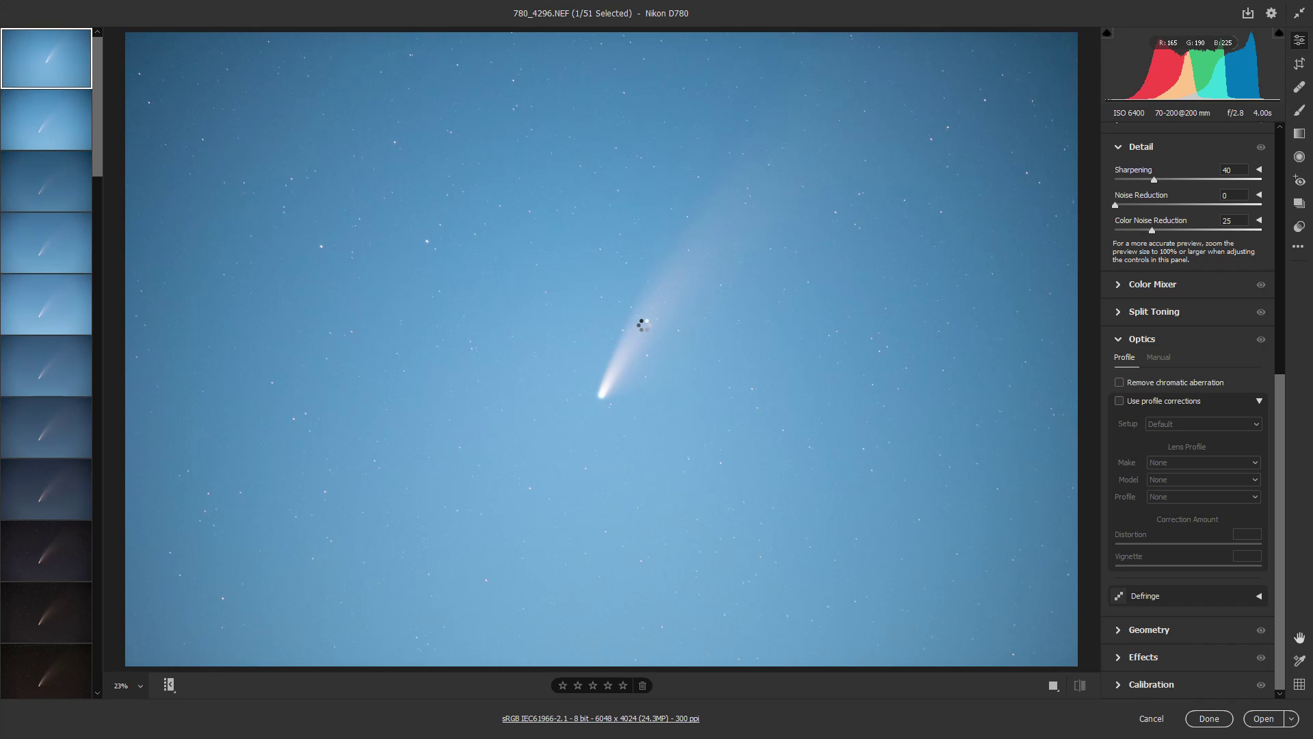
- Review the comet photos one after another from 780_4296.NEF to 780_4308.NEF
key("Down")
key("Down")
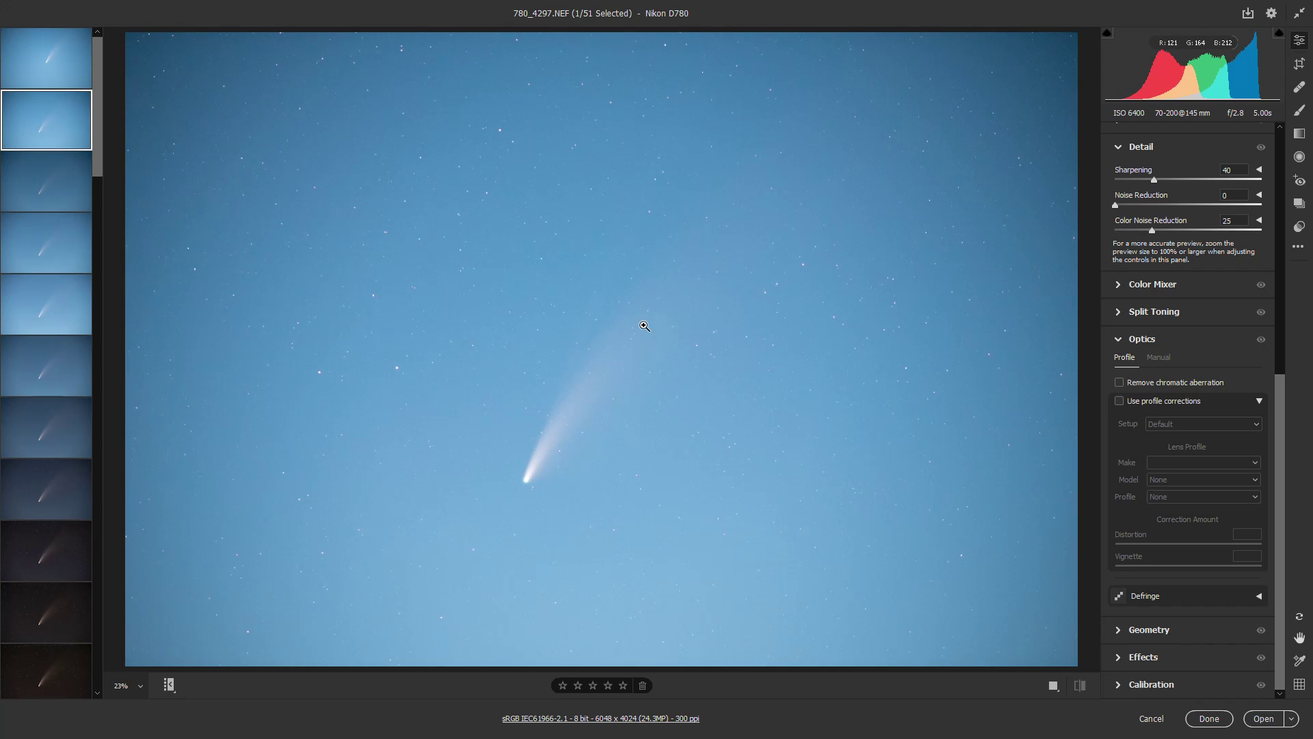
key("Down")
key("Down")
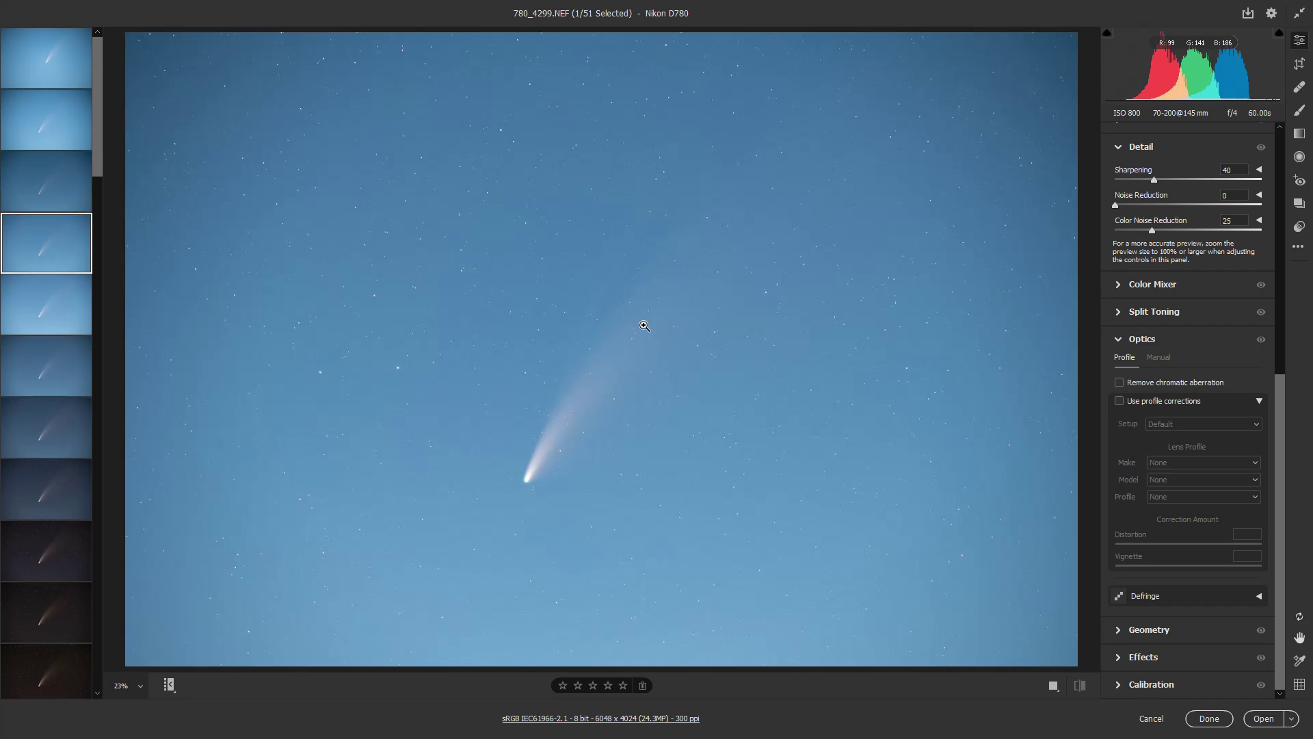
key("Down")
key("Down")
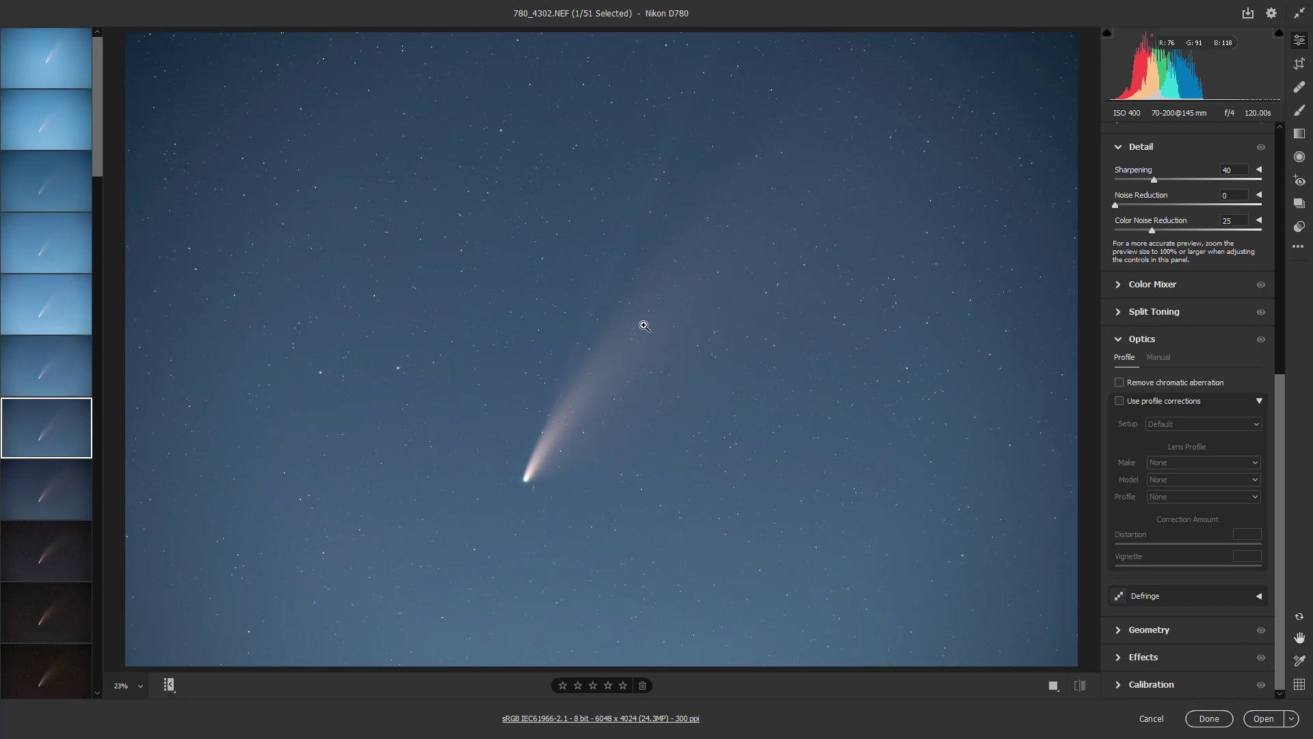
key("Down")
key("Down")
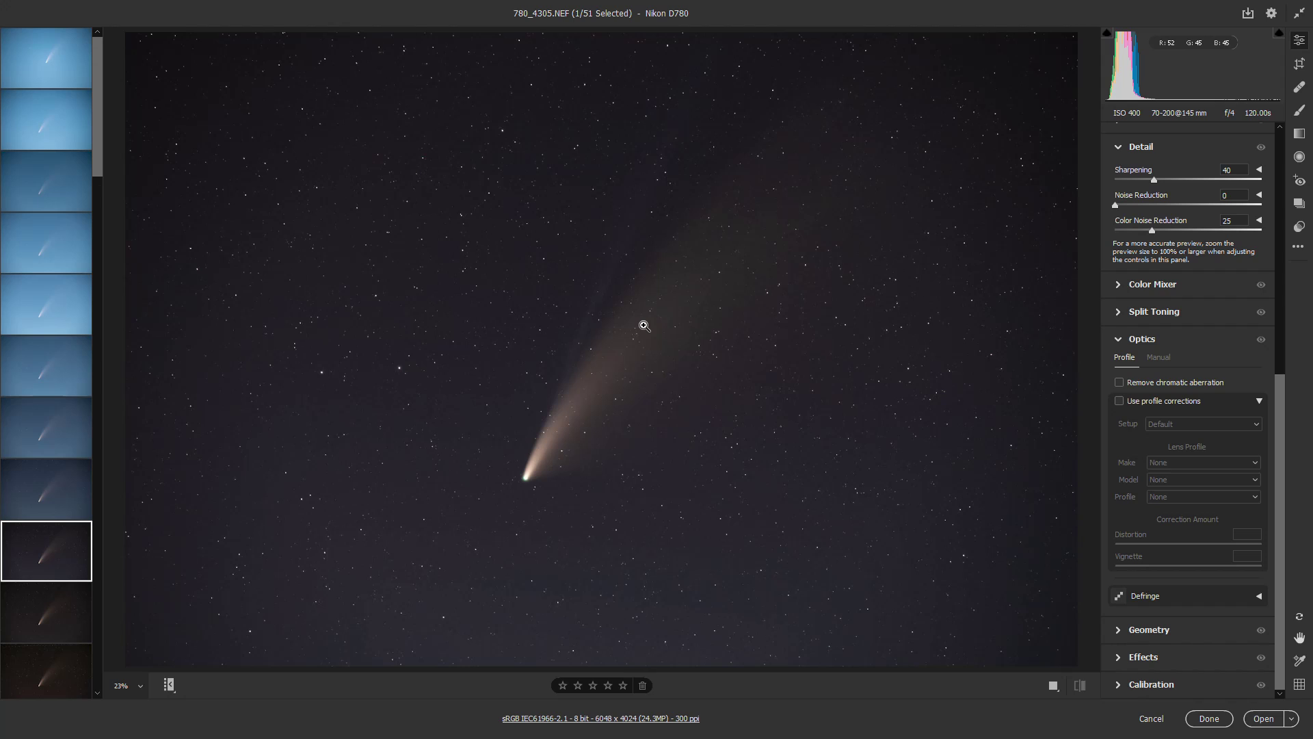
key("Down")
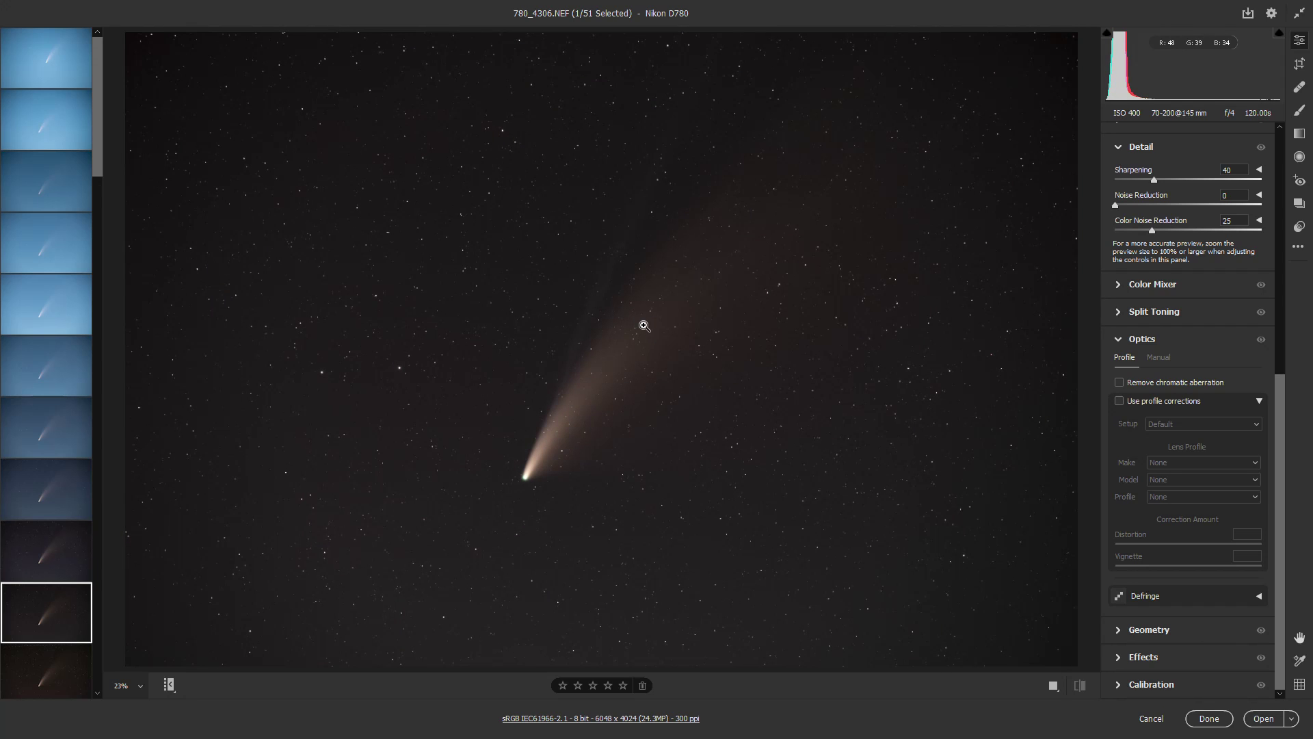
key("Down")
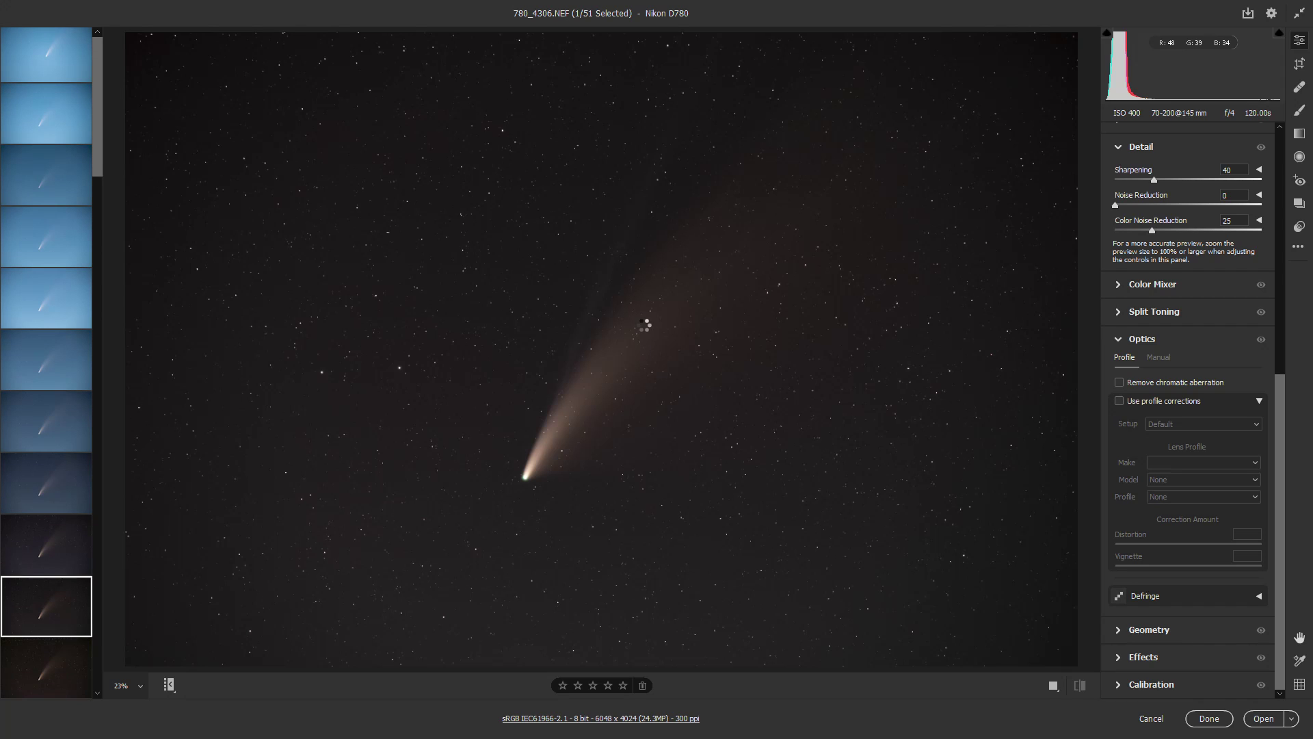
key("Down")
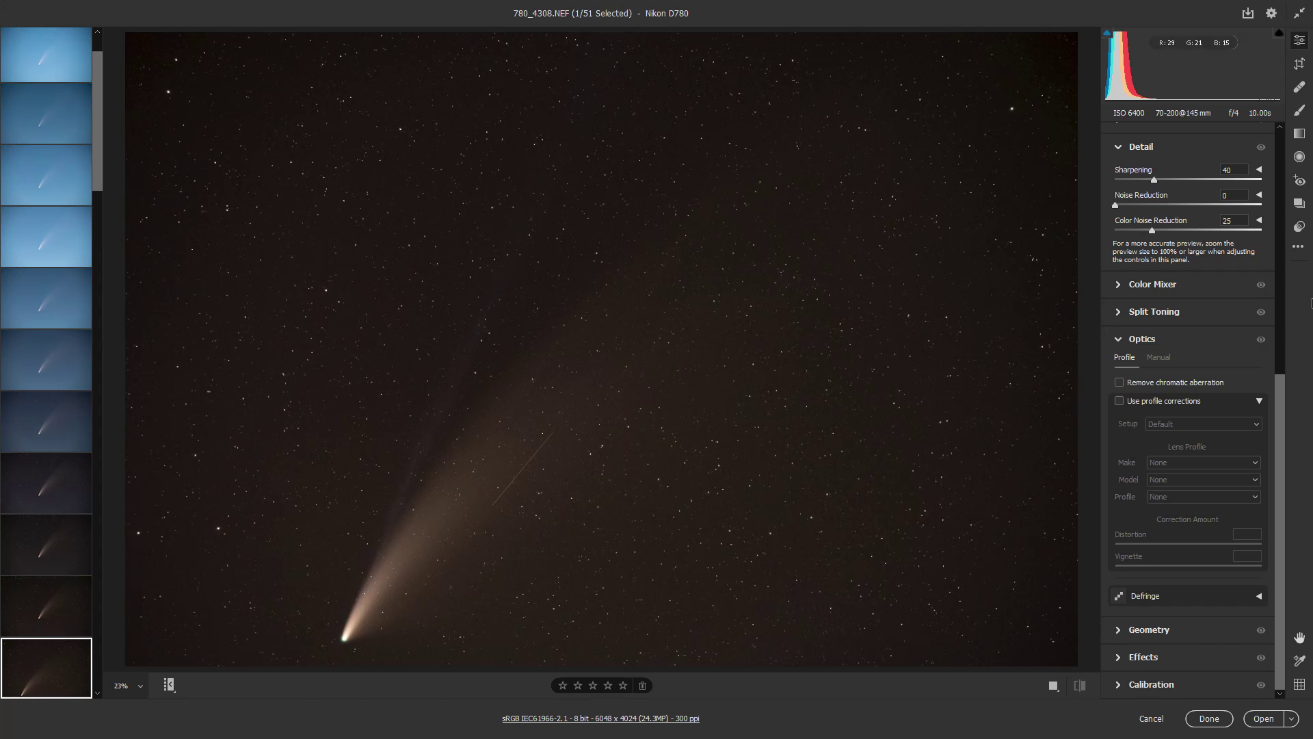
- Raise the Exposure of 780_4308.NEF to +1.05 and lower its Highlights to -13
scroll(1193, 261, "up", 5)
left_click_drag(1188, 299, 1203, 299)
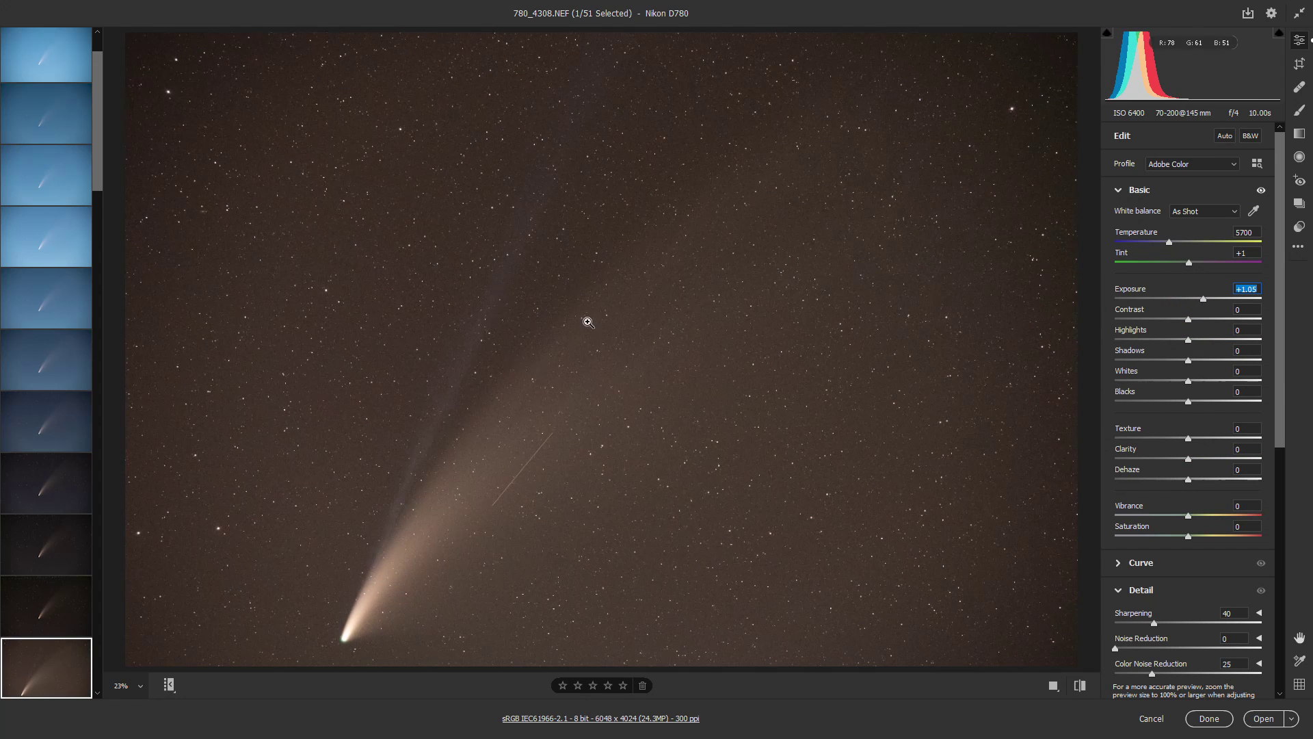
left_click_drag(1188, 340, 1179, 337)
- Set the white balance of 780_4308.NEF to Auto, with Saturation +79, Shadows -69 and Whites +36
left_click(1182, 214)
left_click(1190, 227)
left_click_drag(1188, 536, 1246, 537)
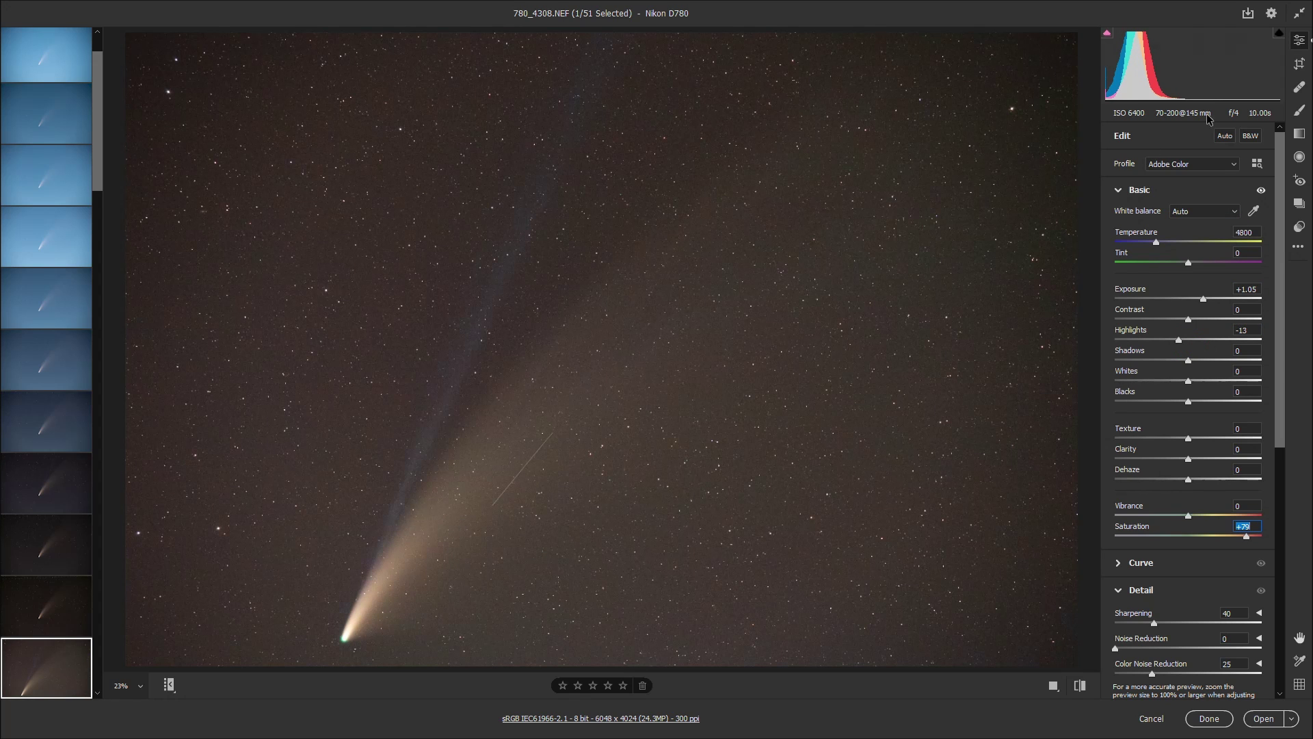
left_click_drag(1191, 361, 1216, 385)
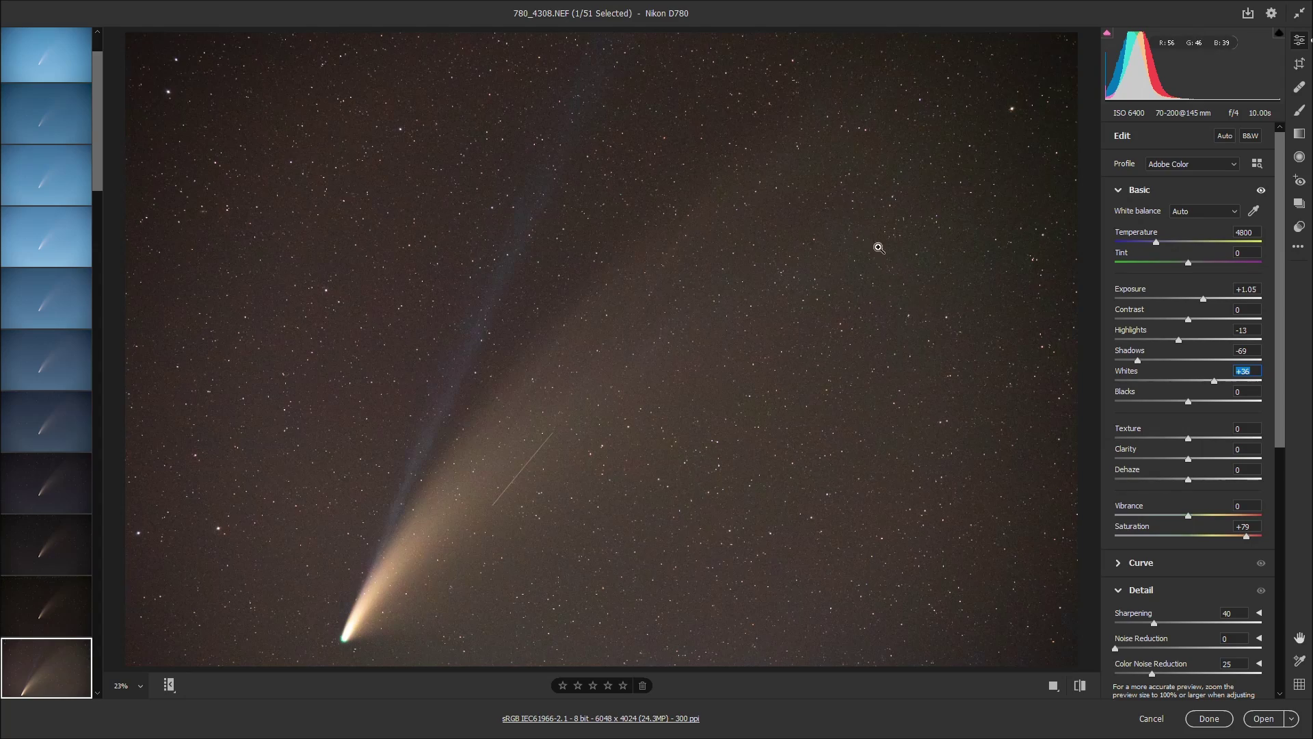
- Inspect the star field in 780_4308.NEF at high magnification for noise and detail
left_click(883, 248)
left_click(957, 292)
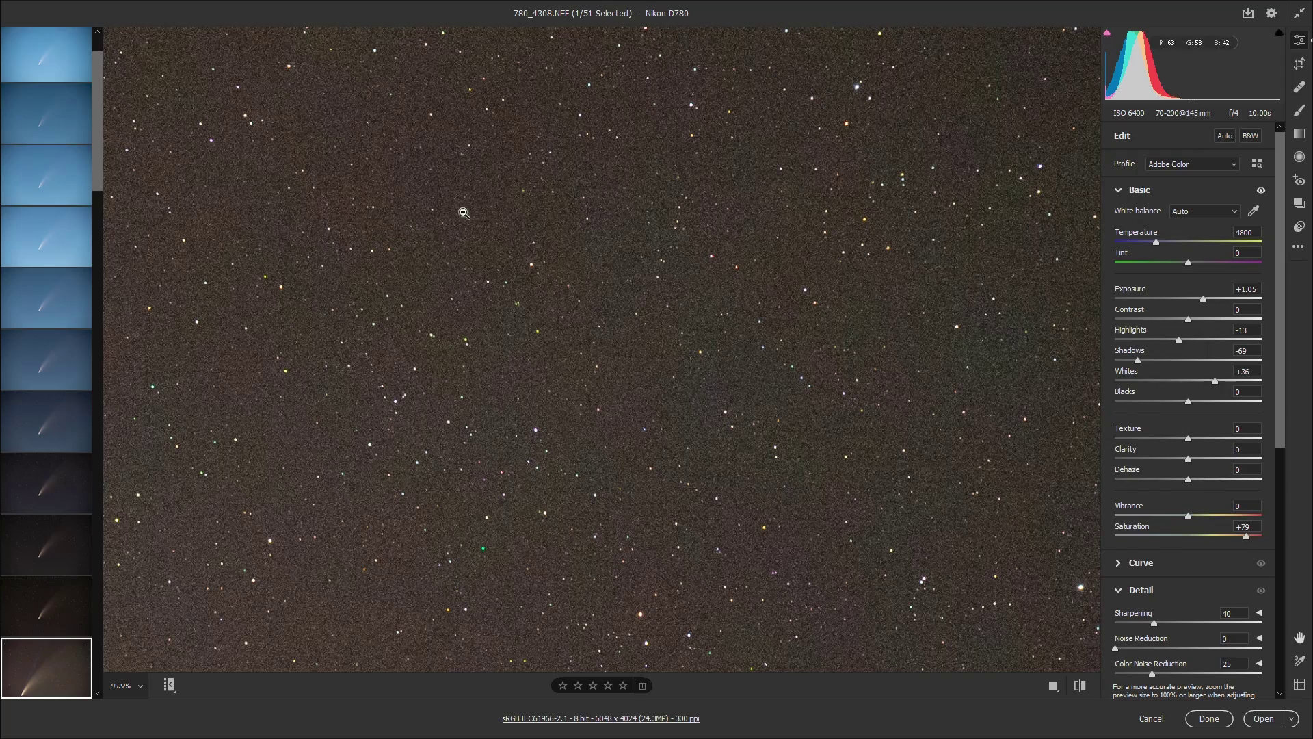
left_click_drag(722, 413, 499, 475)
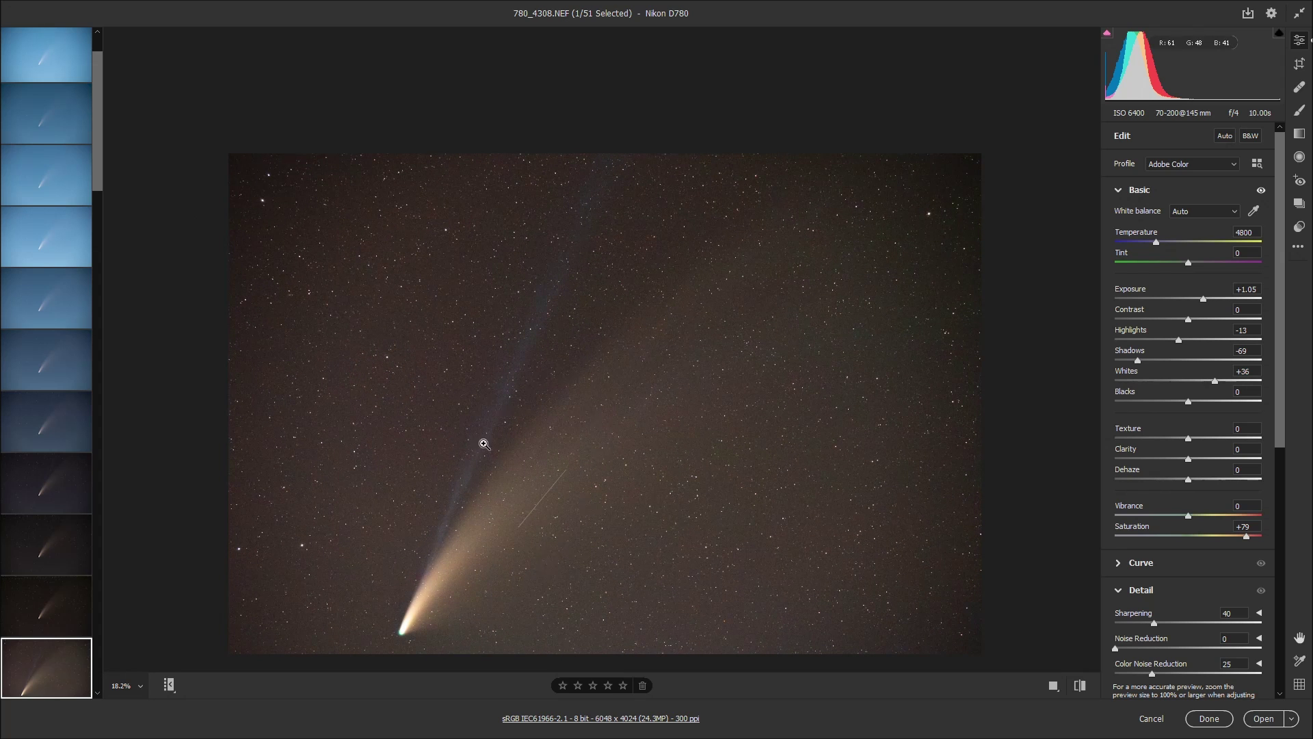
- Look through the remaining photos in the filmstrip and select 780_4311.NEF for editing
mouse_move(82, 528)
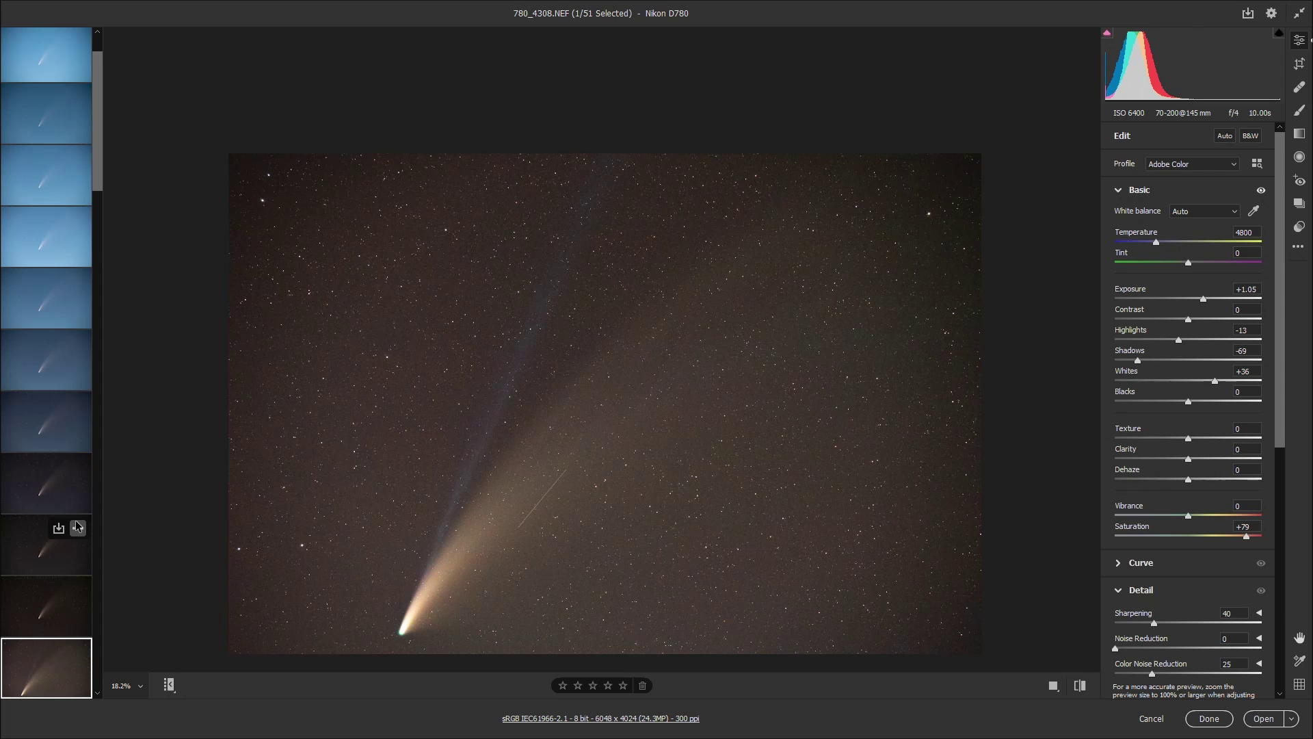
scroll(47, 472, "down", 9)
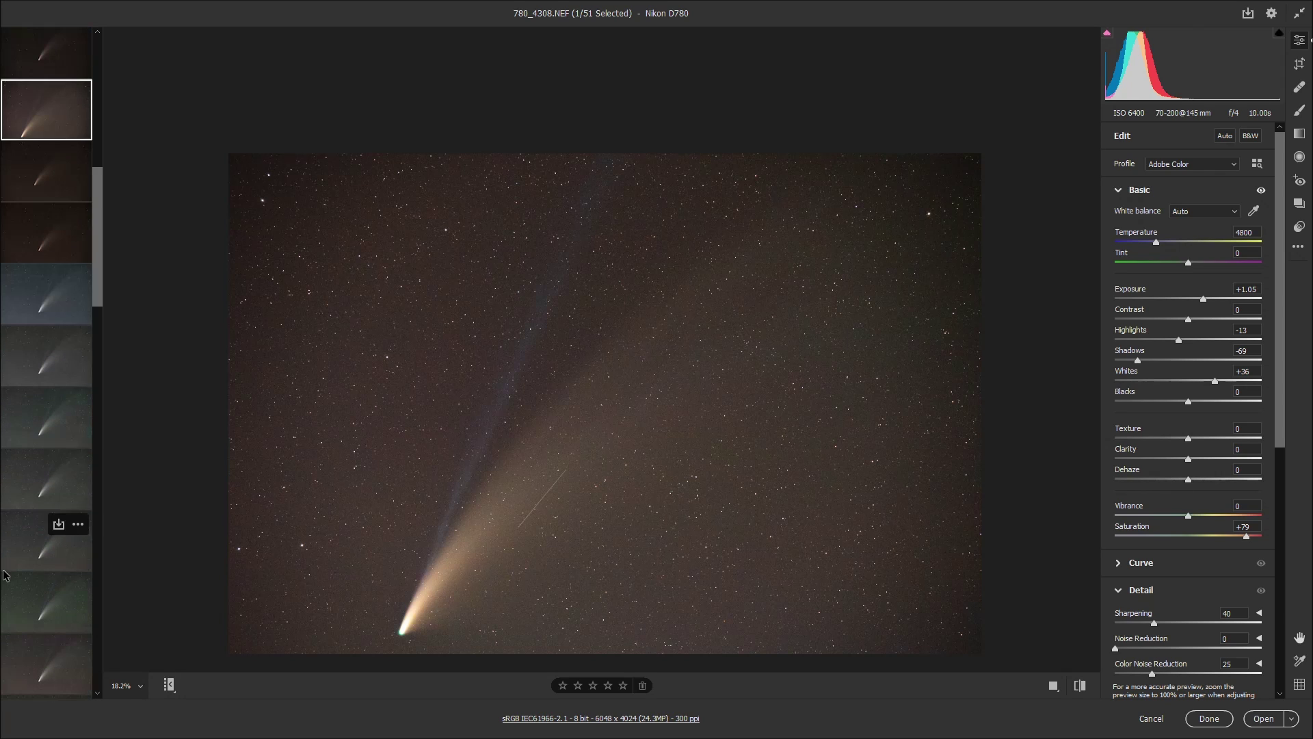
scroll(5, 575, "up", 3)
scroll(20, 588, "down", 5)
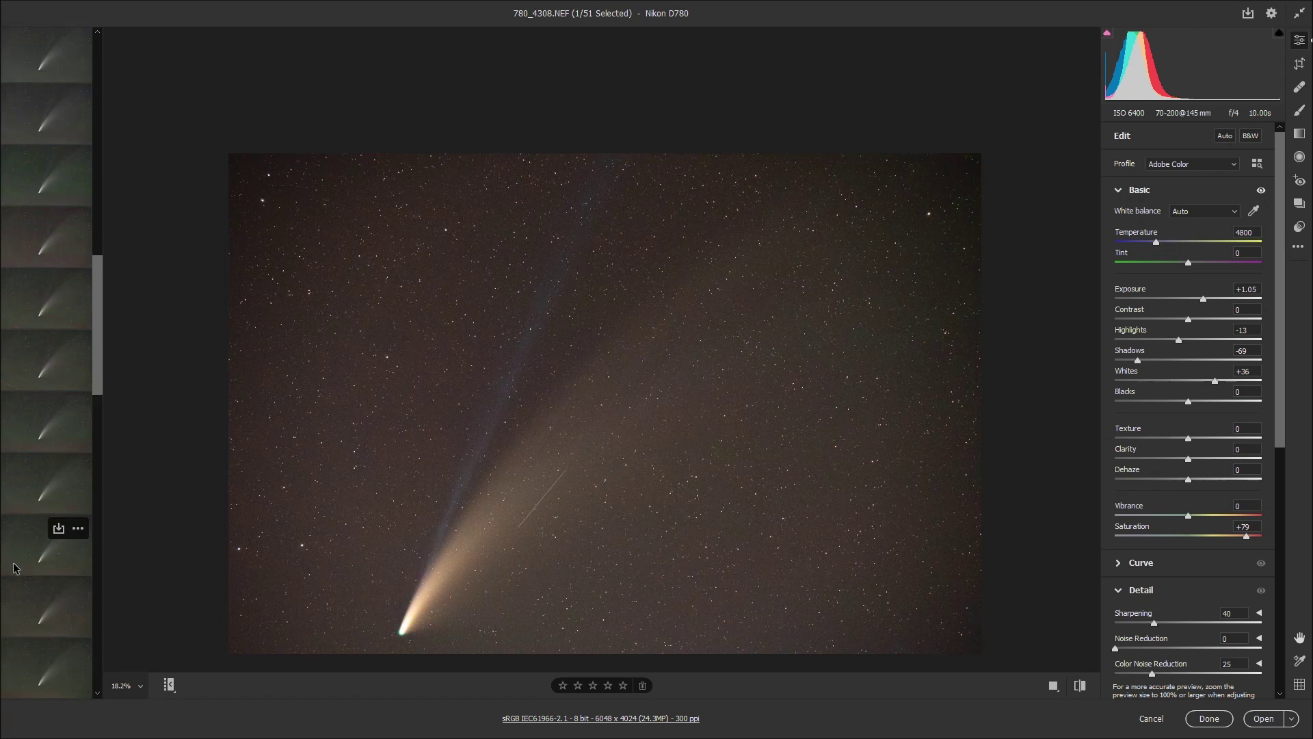
scroll(31, 602, "up", 7)
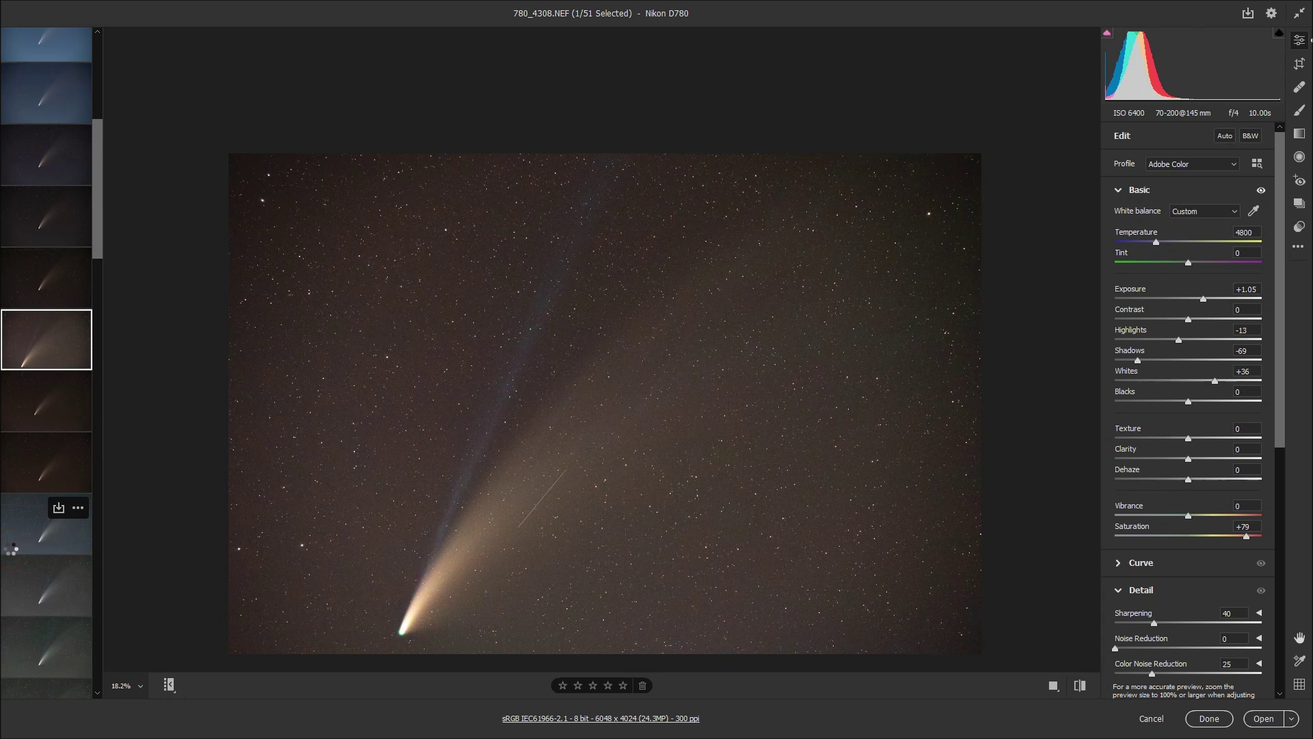
left_click(10, 551)
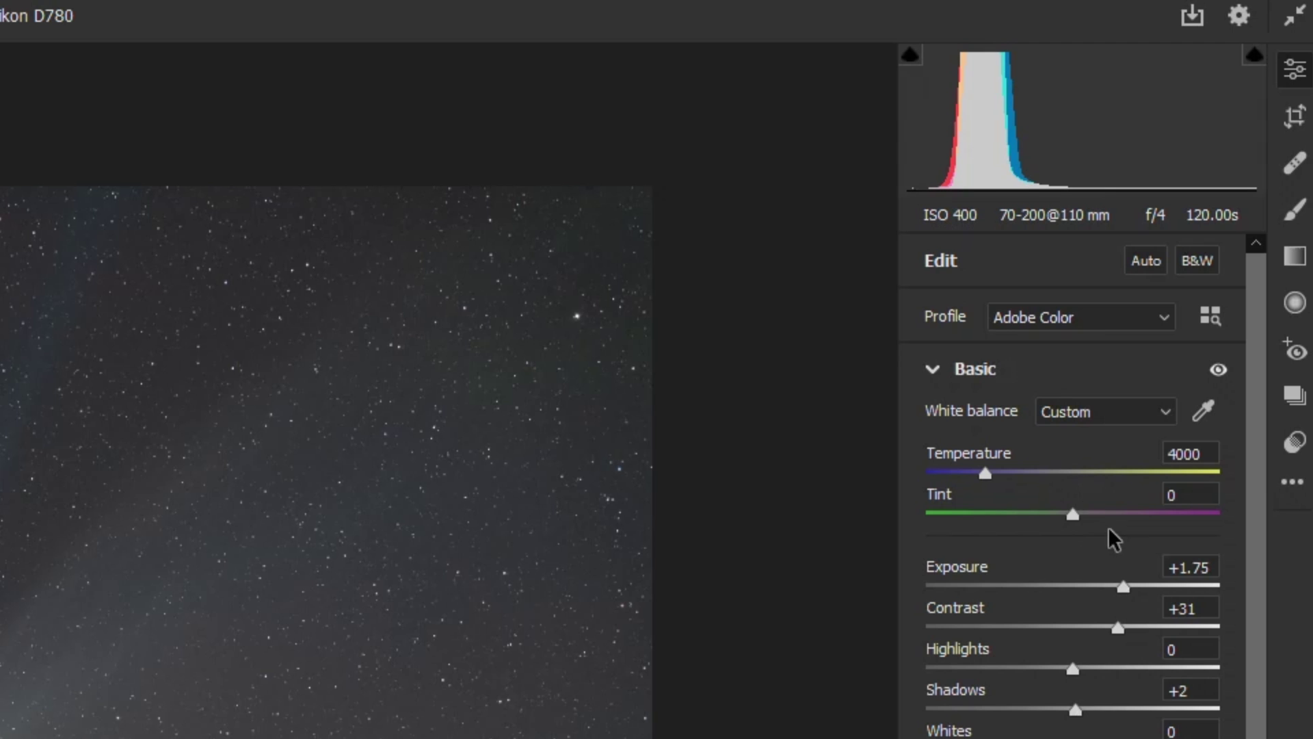
- Reset the Basic adjustments of 780_4311.NEF to 0 and set its white balance to As Shot
left_click(1146, 260)
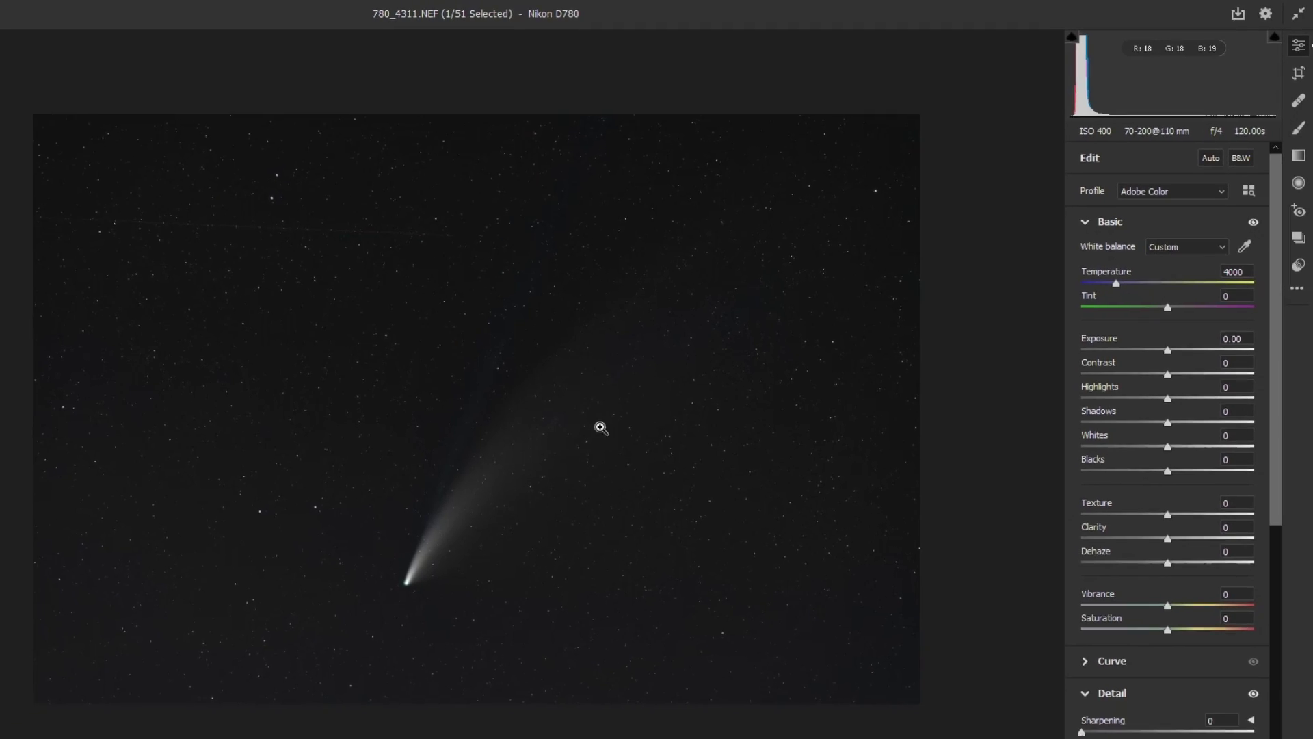
left_click(1185, 247)
left_click(1170, 249)
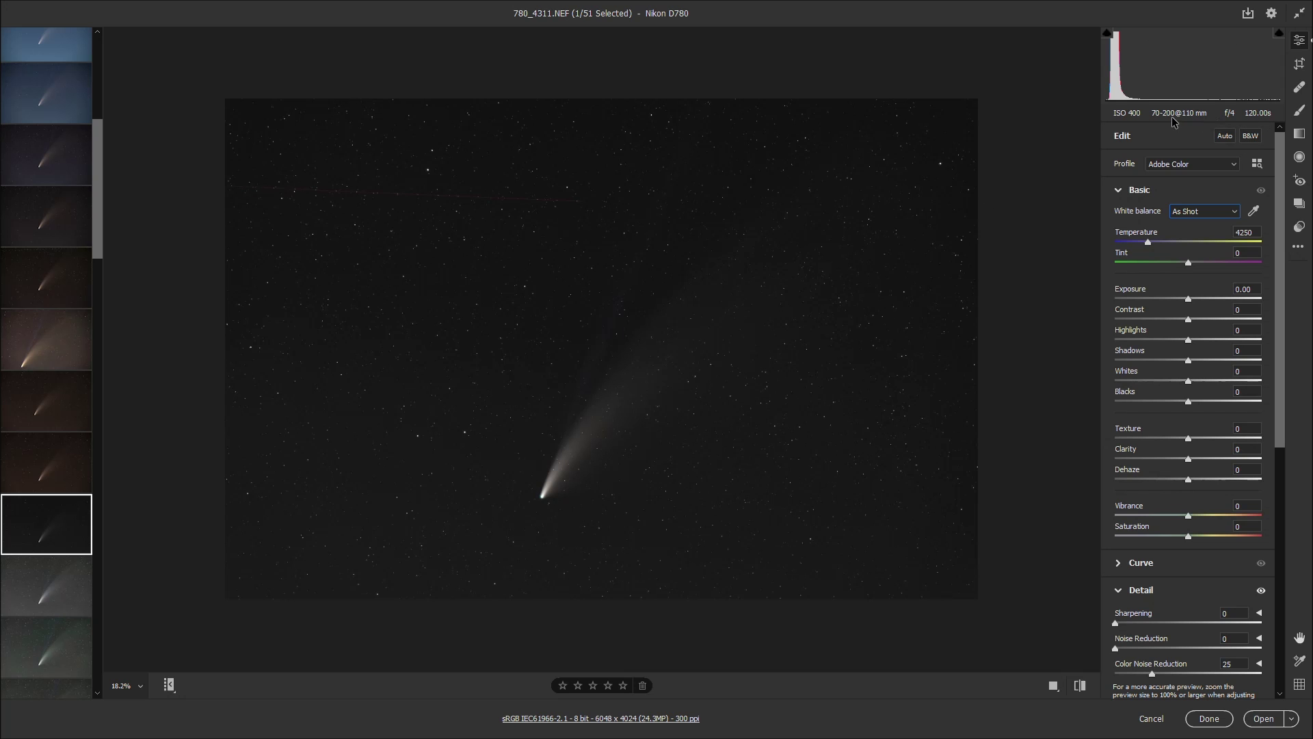
- Compare the comet head and stars of 780_4311.NEF with those of 780_4308.NEF at high magnification
left_click(554, 519)
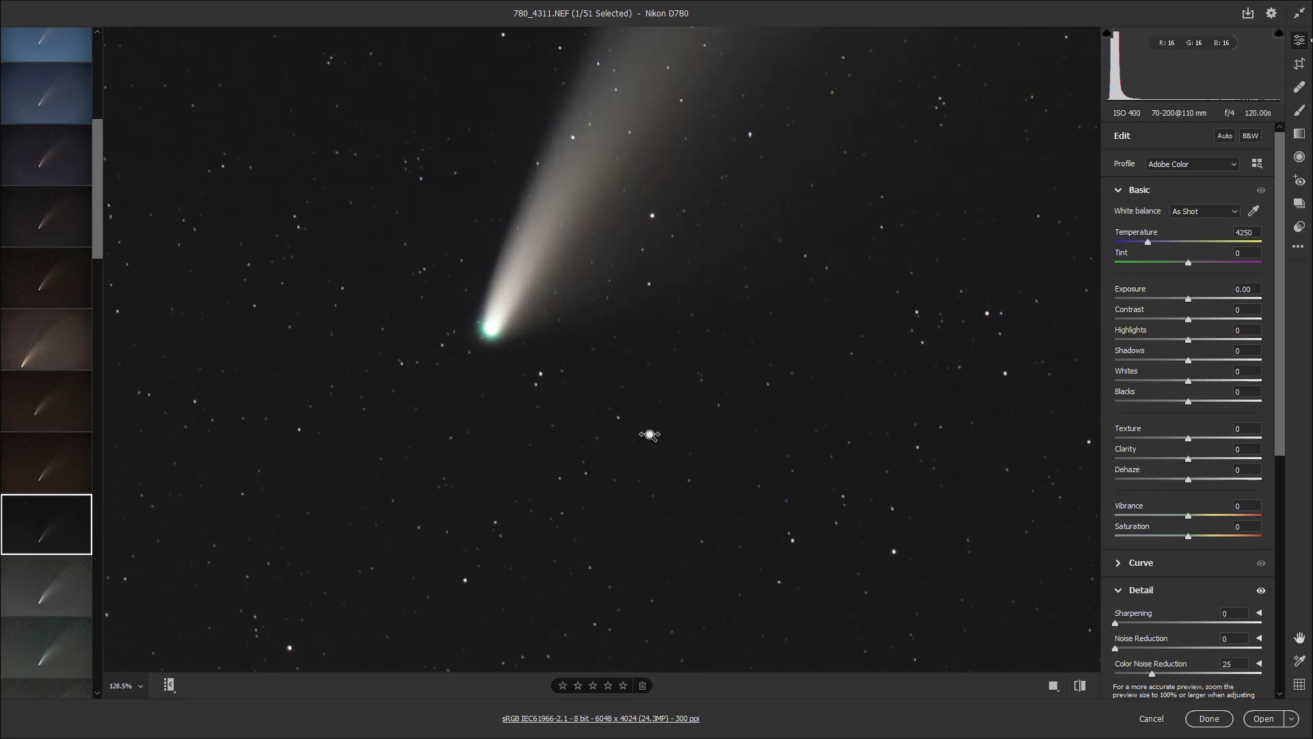
left_click(525, 387, "alt")
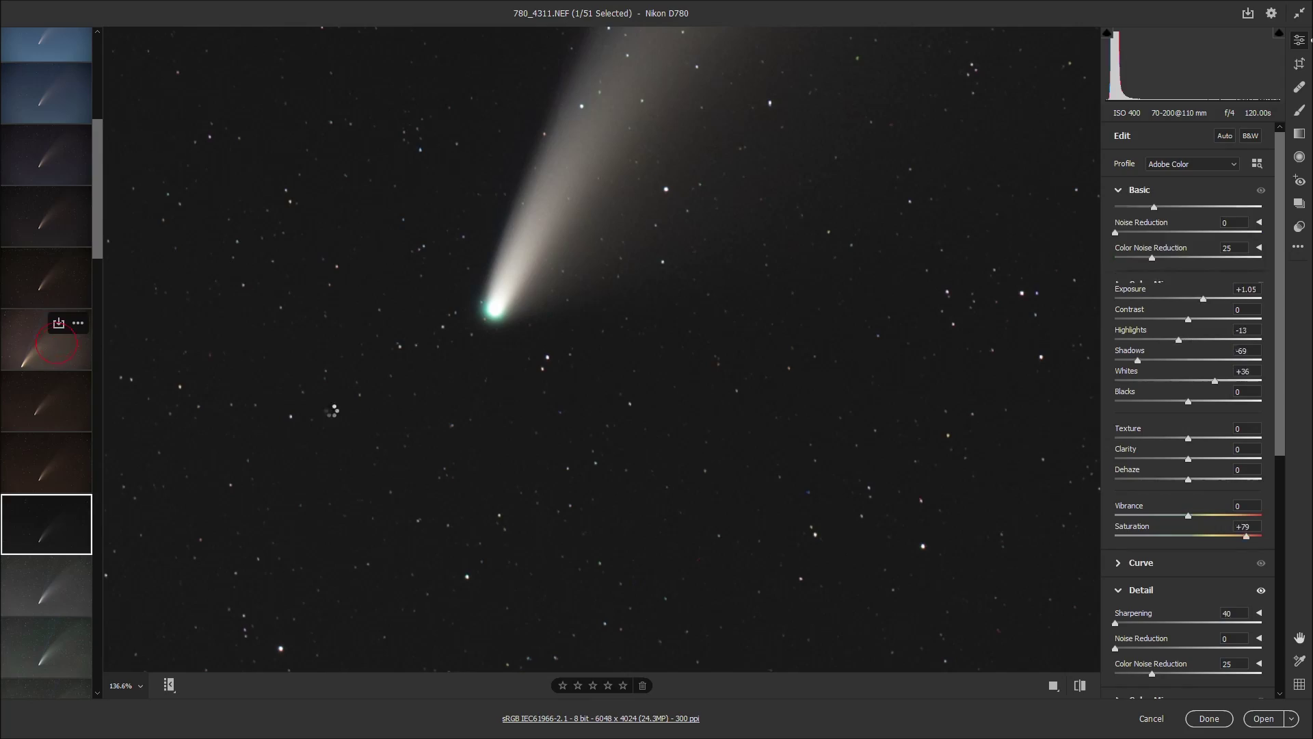
left_click(62, 347)
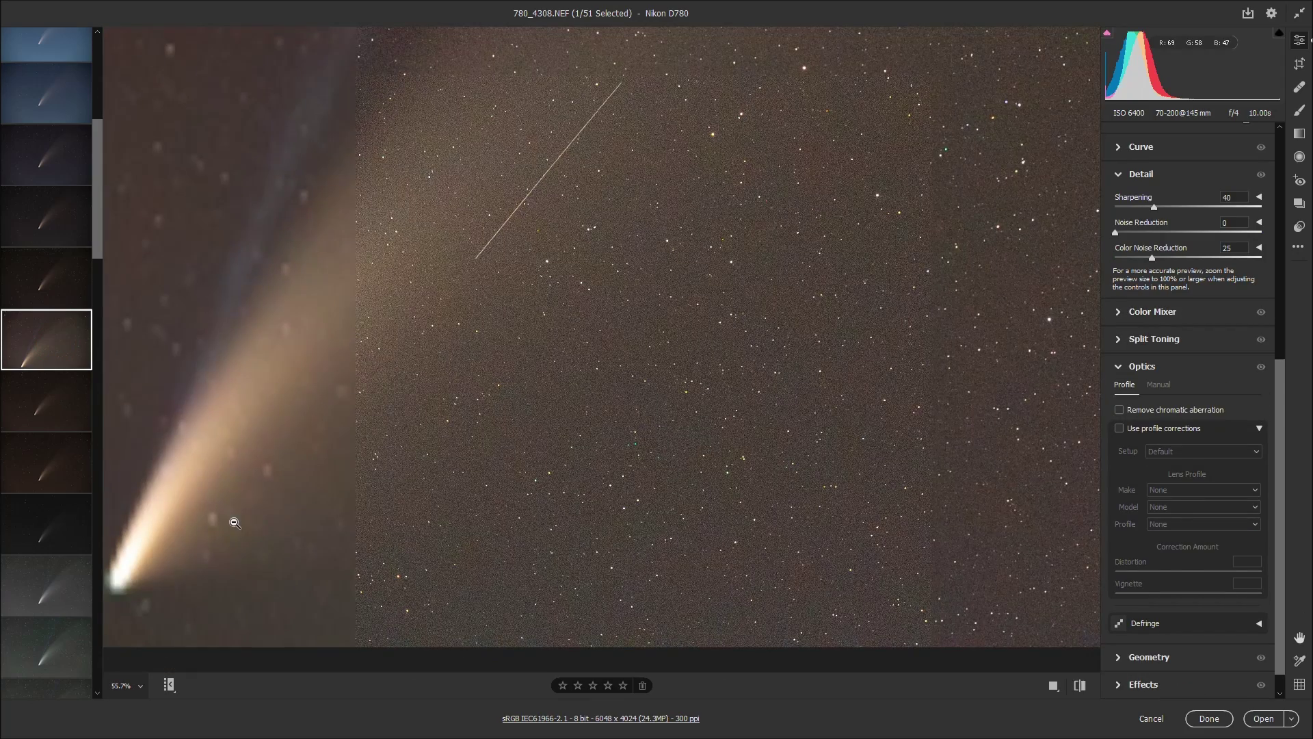
left_click_drag(126, 548, 226, 578)
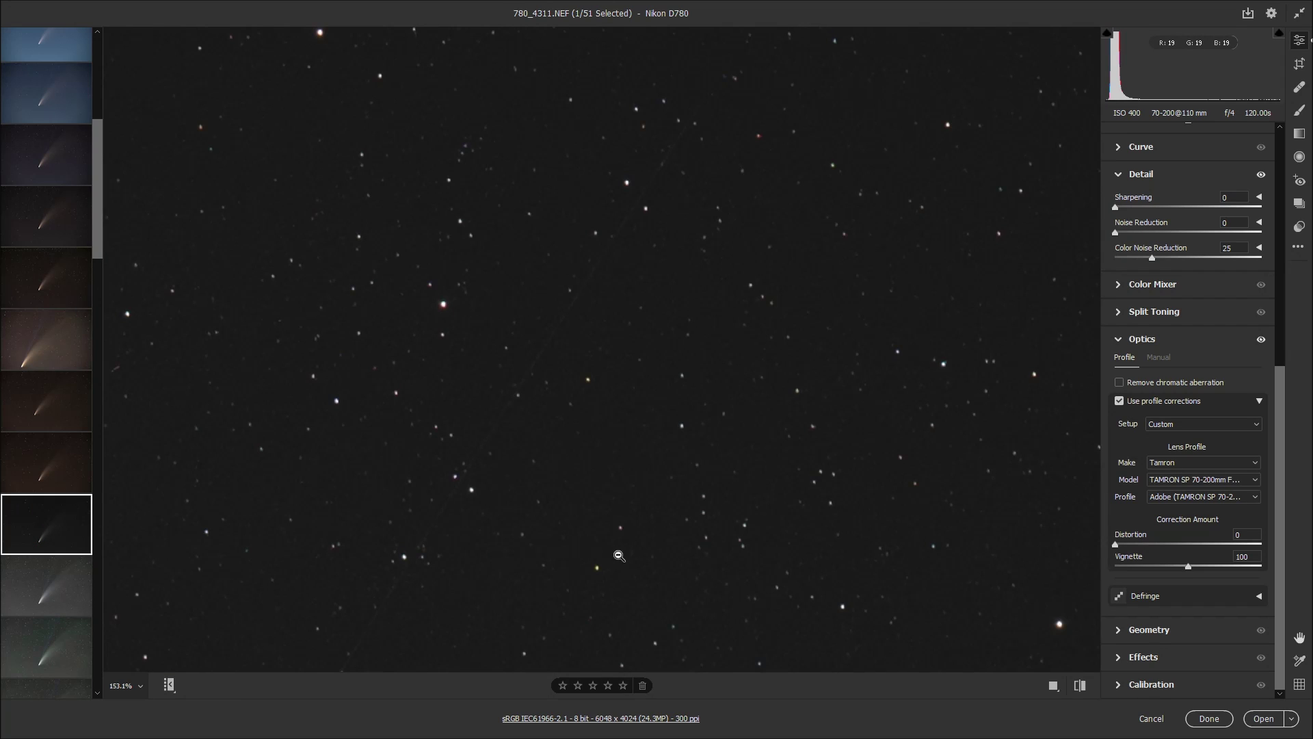
left_click(888, 146)
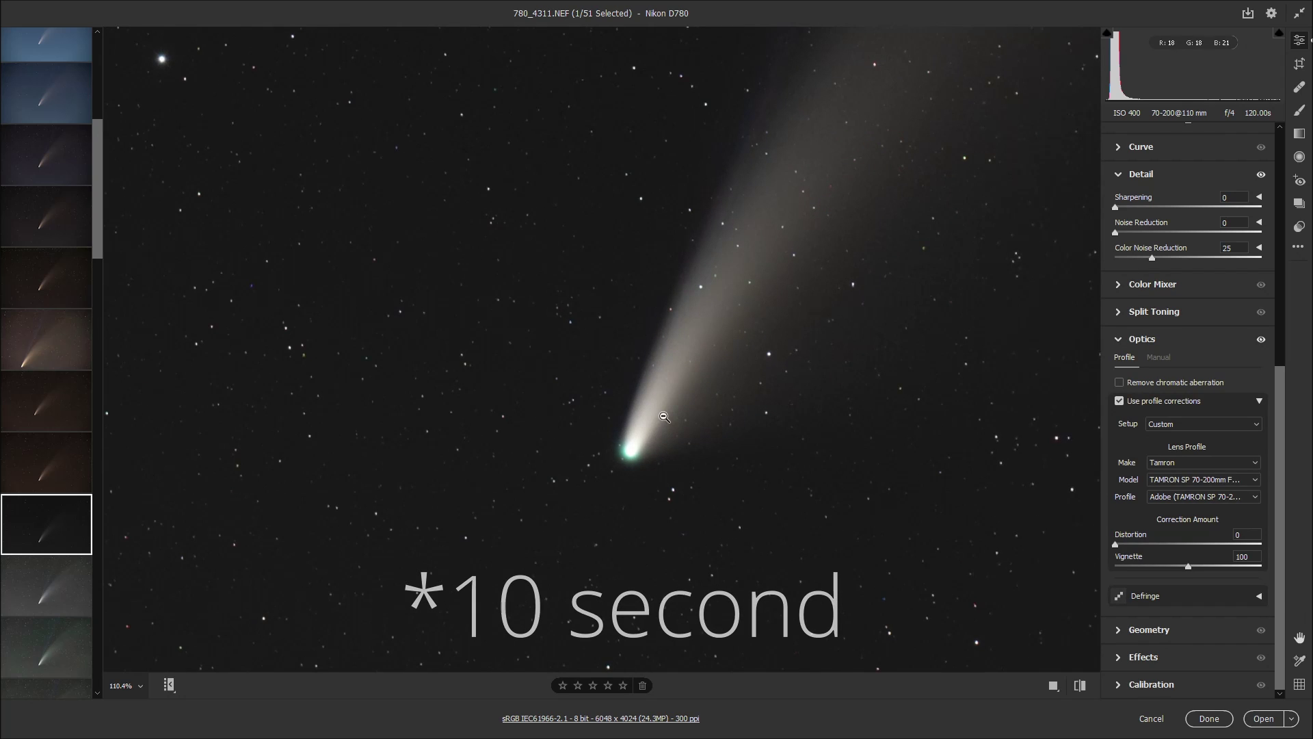
left_click(133, 685)
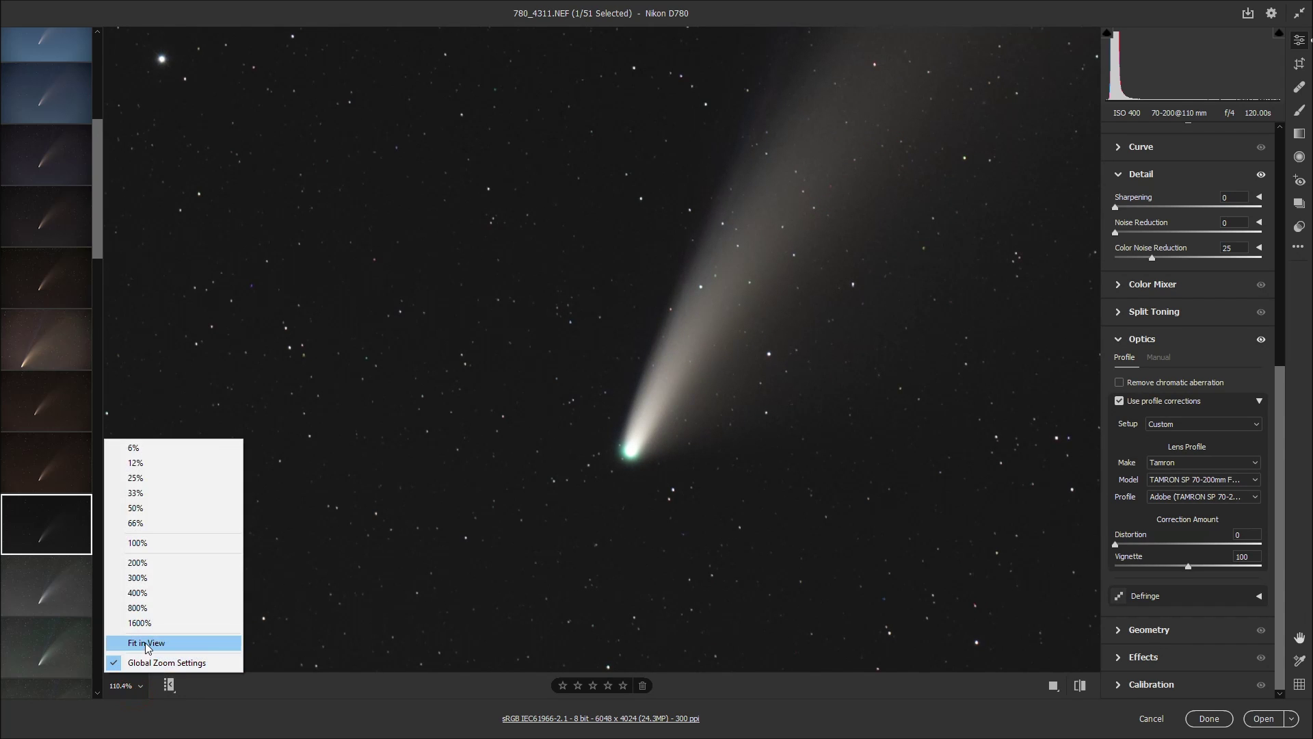
key("ctrl+0")
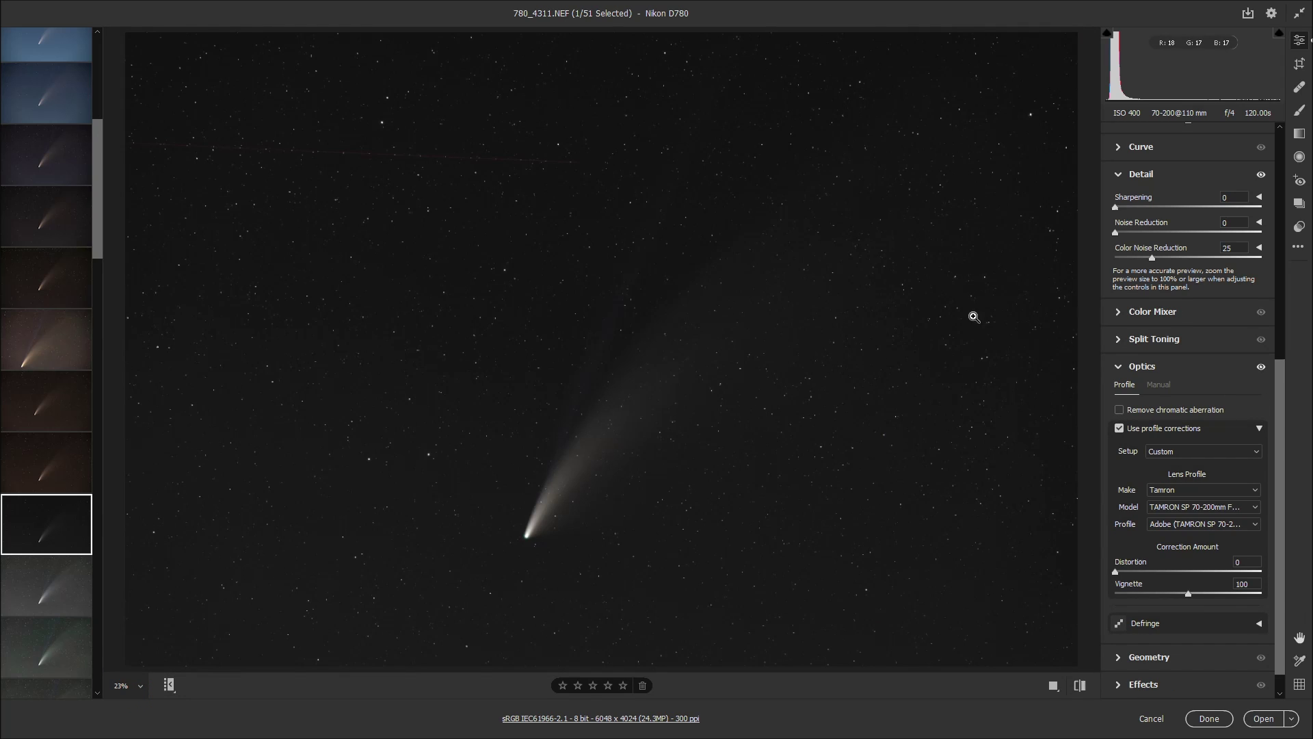
- Turn off the lens profile corrections for 780_4311.NEF
scroll(1207, 387, "up", 10)
scroll(1190, 479, "down", 11)
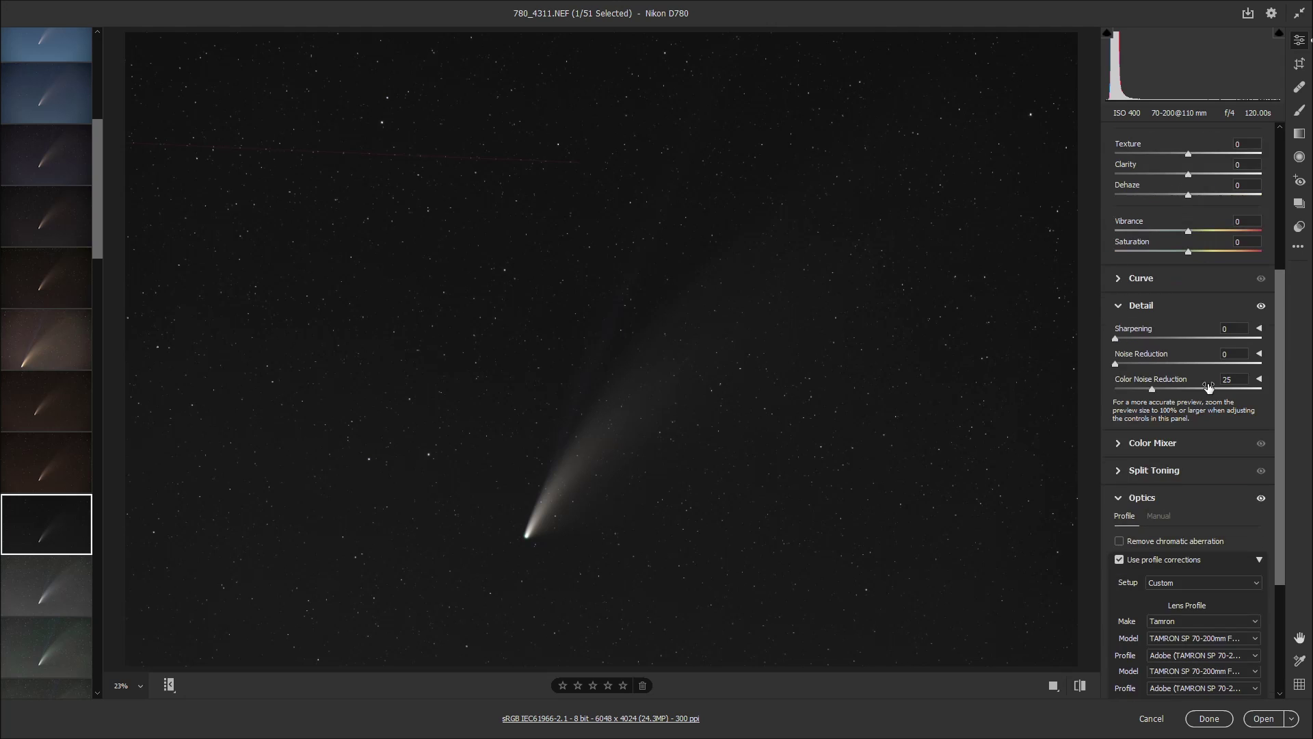
left_click(1119, 400)
scroll(1156, 396, "up", 10)
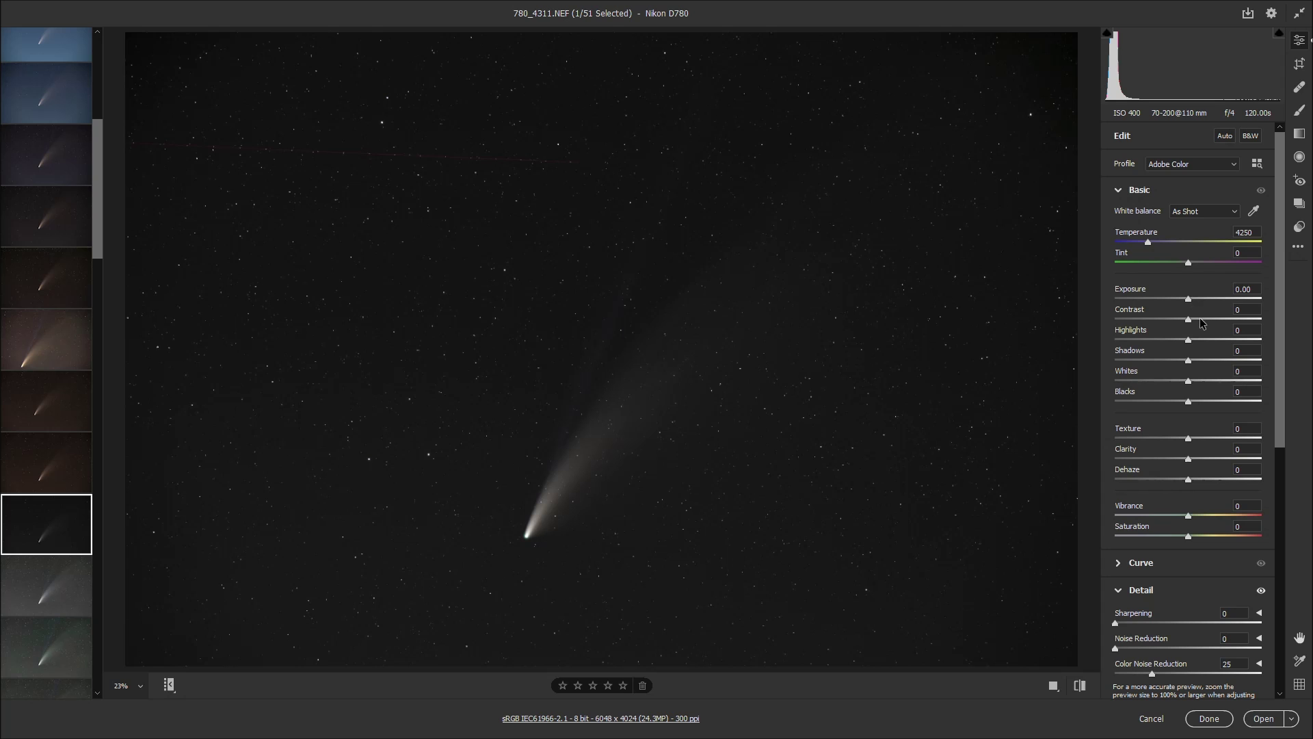
- Raise the Exposure of 780_4311.NEF to +1.70 and lower its Highlights to -97
left_click_drag(1190, 301, 1215, 307)
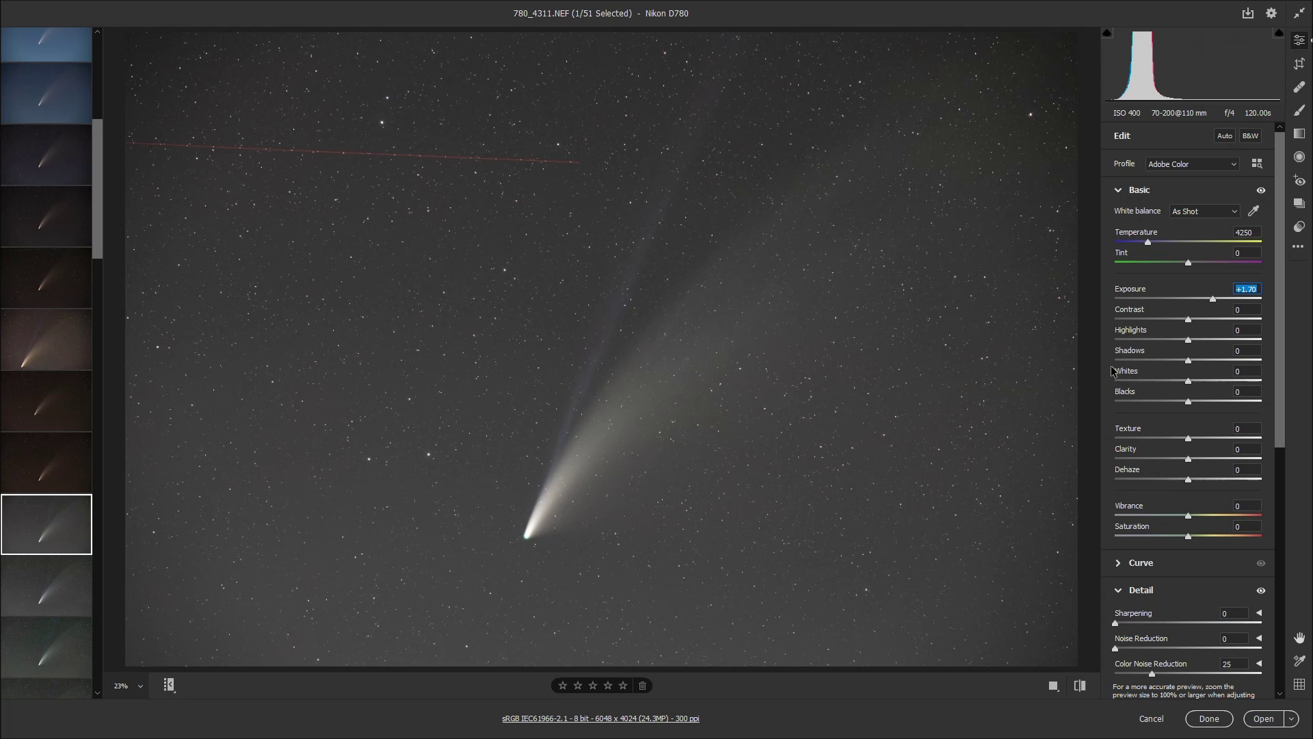
left_click_drag(1187, 342, 1117, 339)
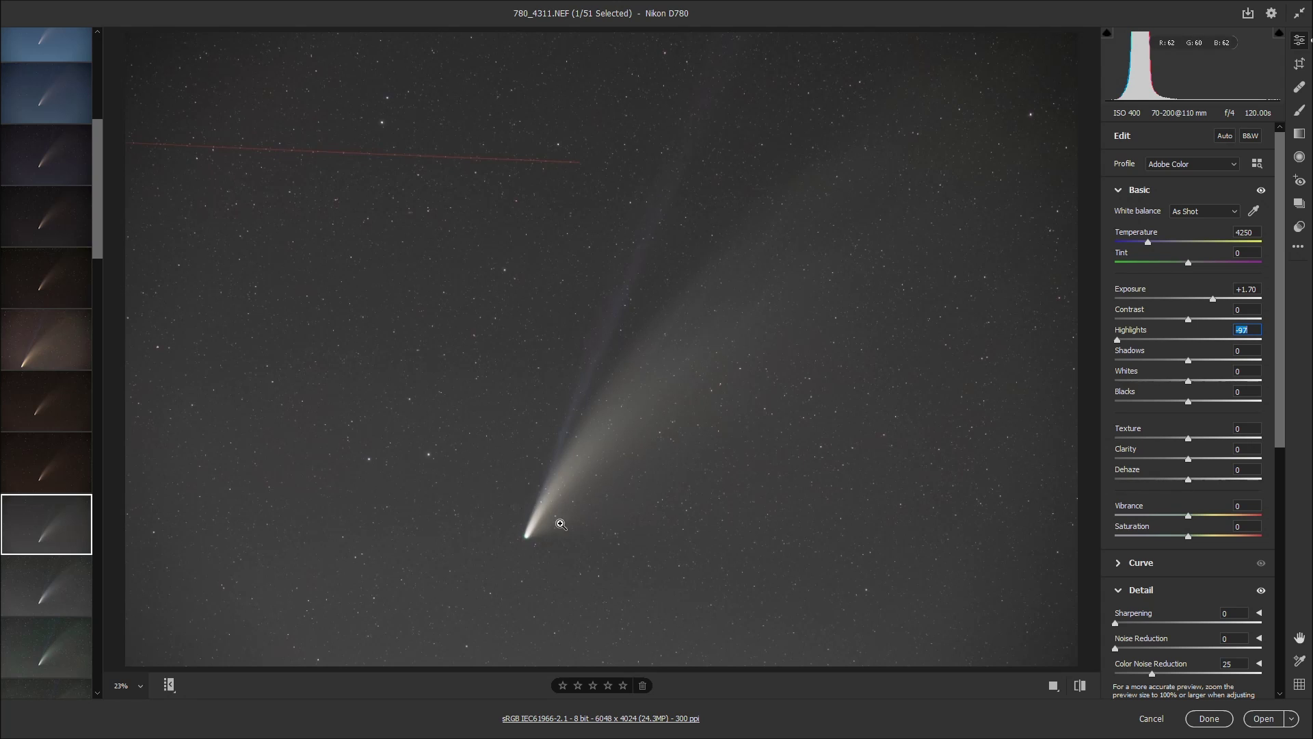
- Set the Blacks of 780_4311.NEF to -23, its Contrast to +15 and its Whites to +14
left_click_drag(1190, 399, 1175, 395)
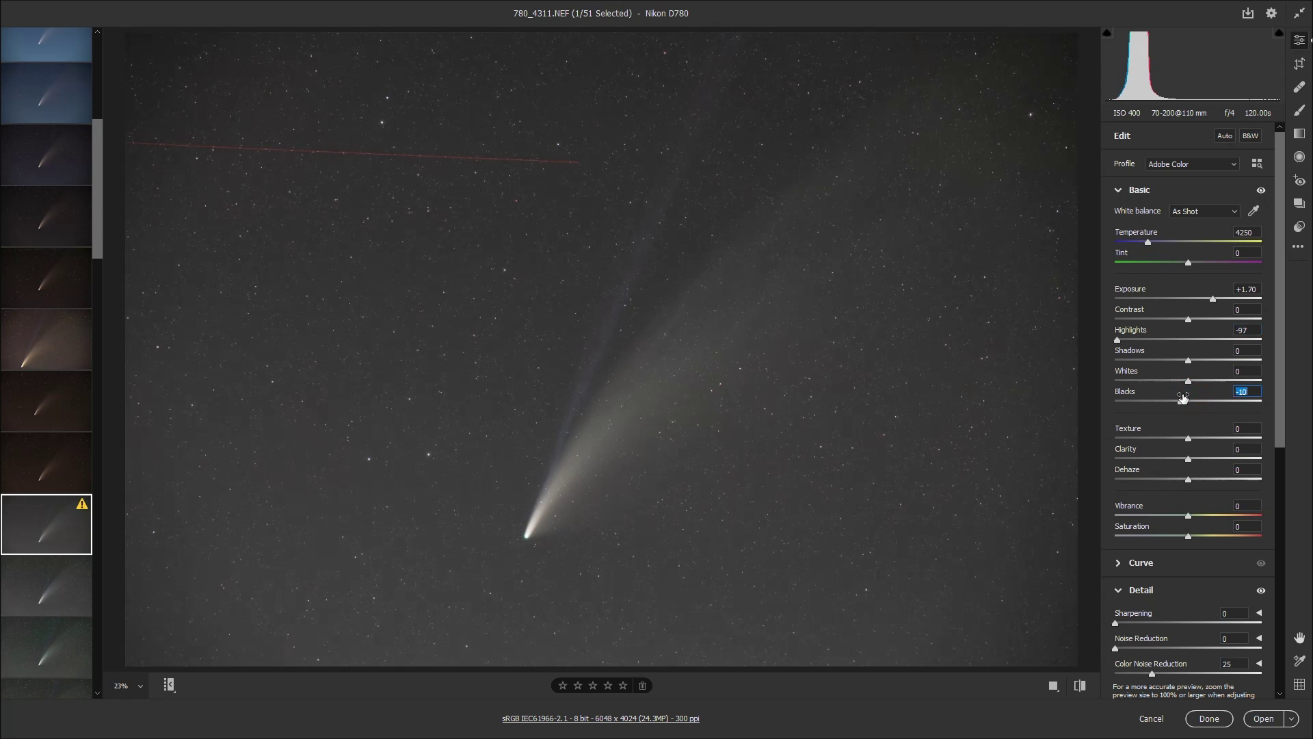
left_click_drag(1190, 320, 1201, 320)
left_click_drag(1191, 382, 1201, 381)
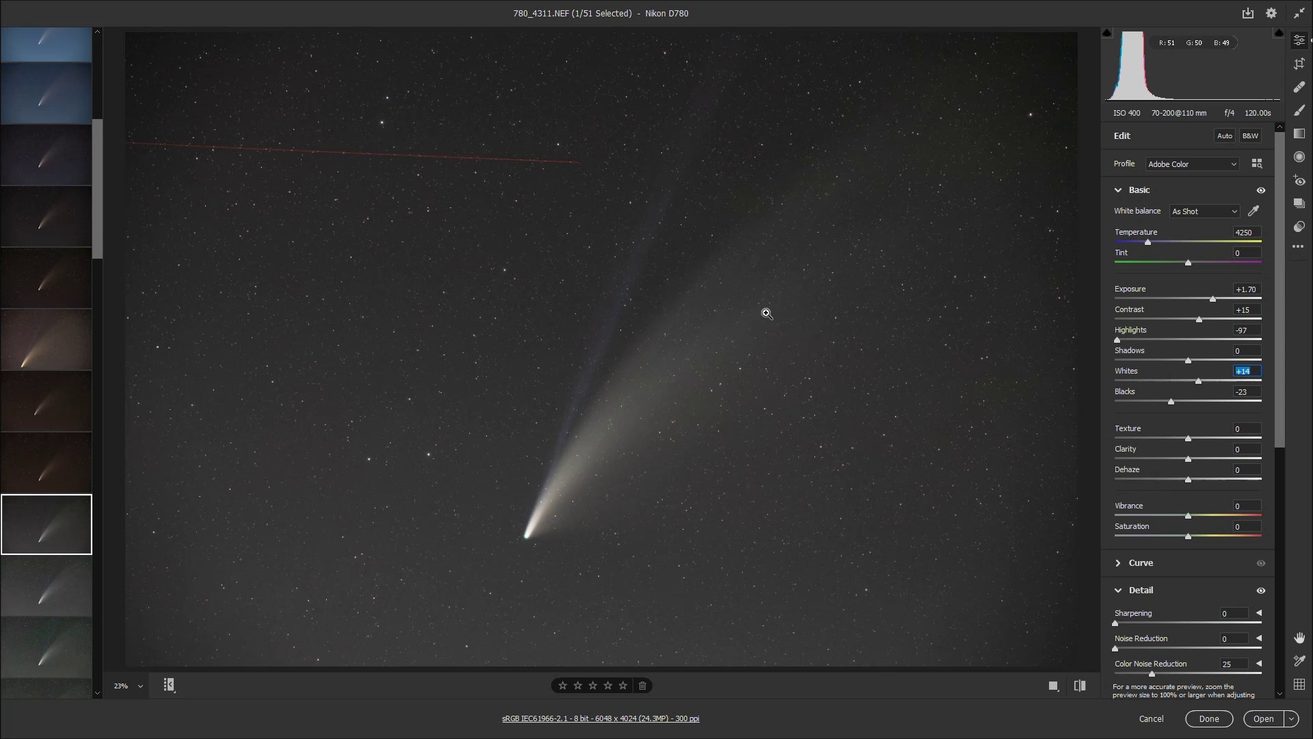
- Try a Sharpening amount of 40 on 780_4311.NEF, check the stars and tails at high magnification, and return it to 0
scroll(1190, 477, "down", 2)
scroll(1190, 477, "down", 2)
left_click_drag(1144, 497, 1155, 499)
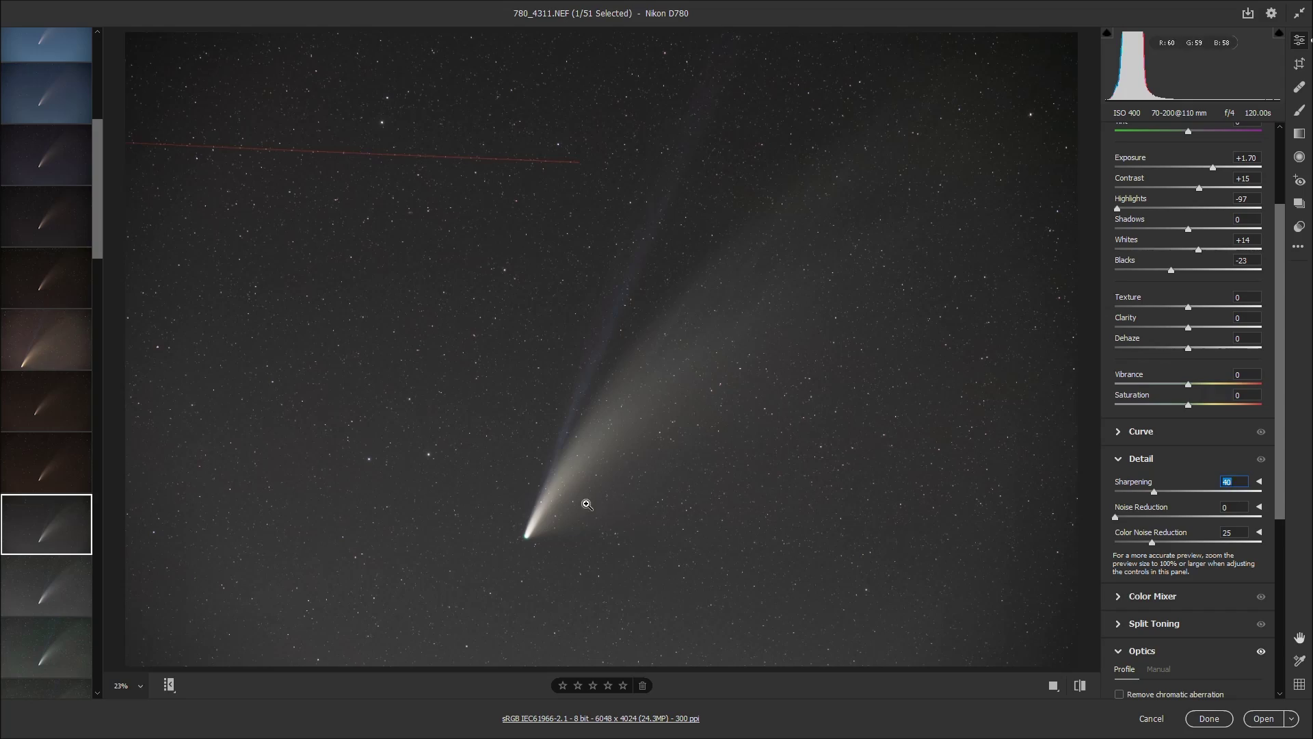
left_click_drag(574, 475, 756, 554)
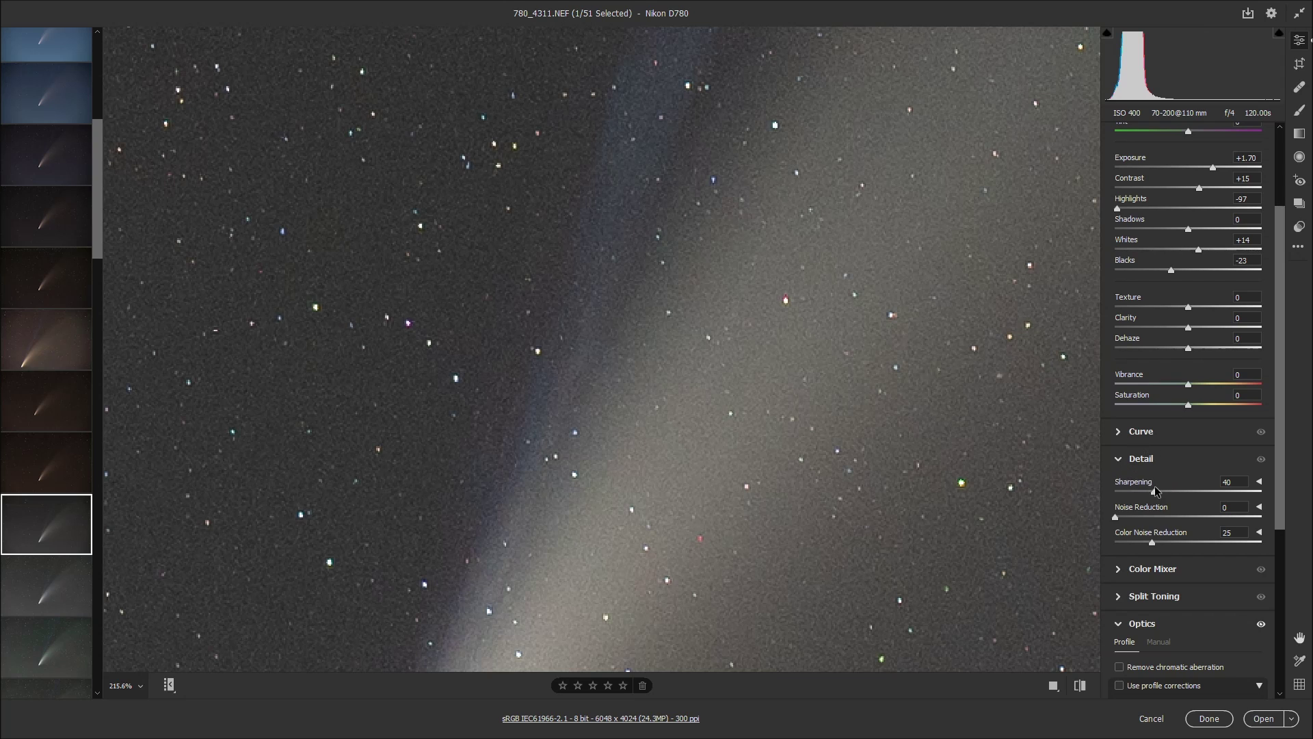
left_click_drag(1155, 491, 1116, 493)
- Try different Noise Reduction amounts on the magnified comet tail and settle on 10
left_click(1118, 518)
left_click_drag(1130, 518, 1198, 518)
left_click(1132, 517)
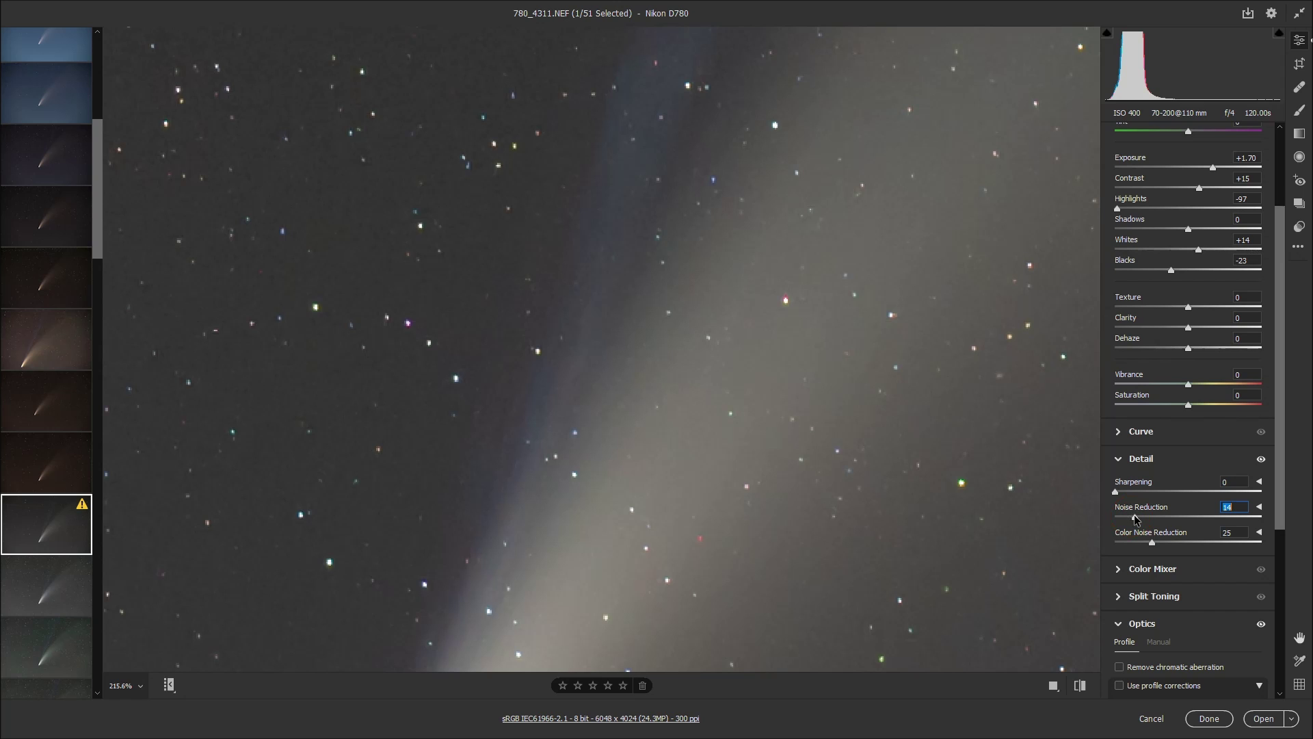
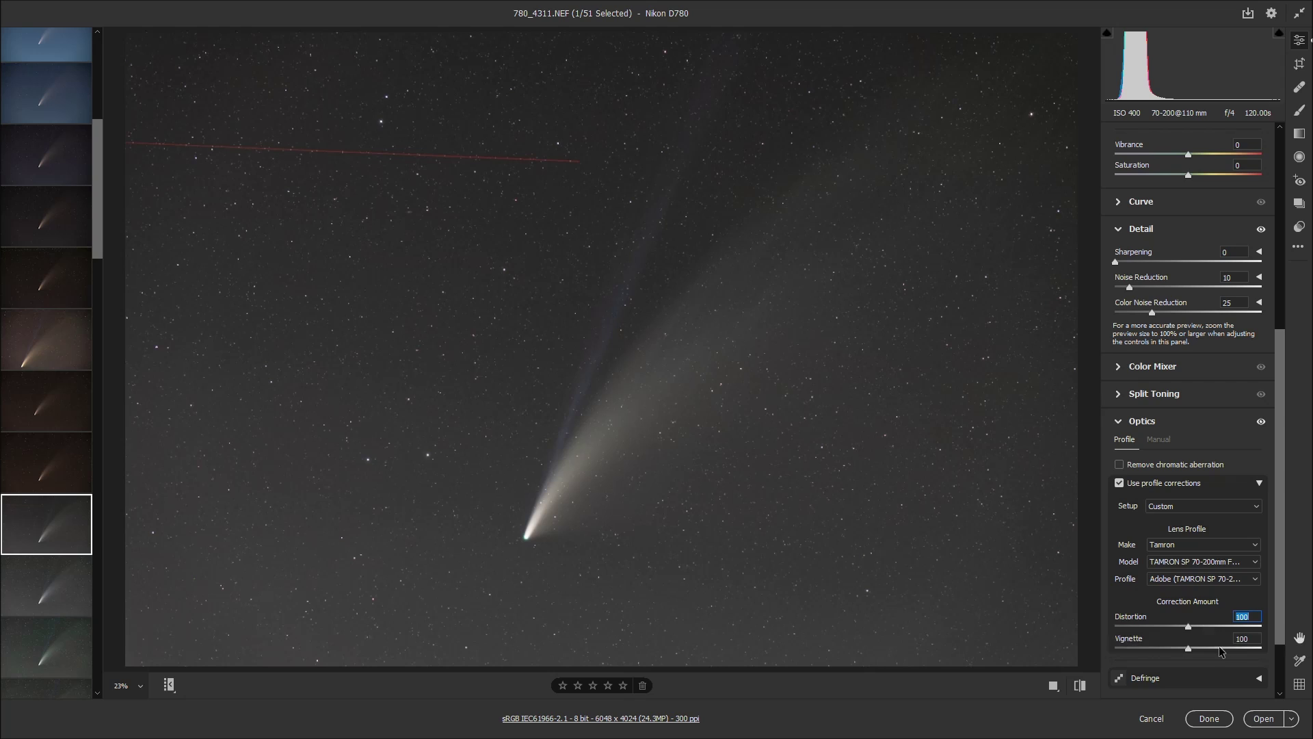
- Set the Tamron lens profile's Distortion correction to 0 and its Vignette correction to 103
scroll(1257, 600, "down", 2)
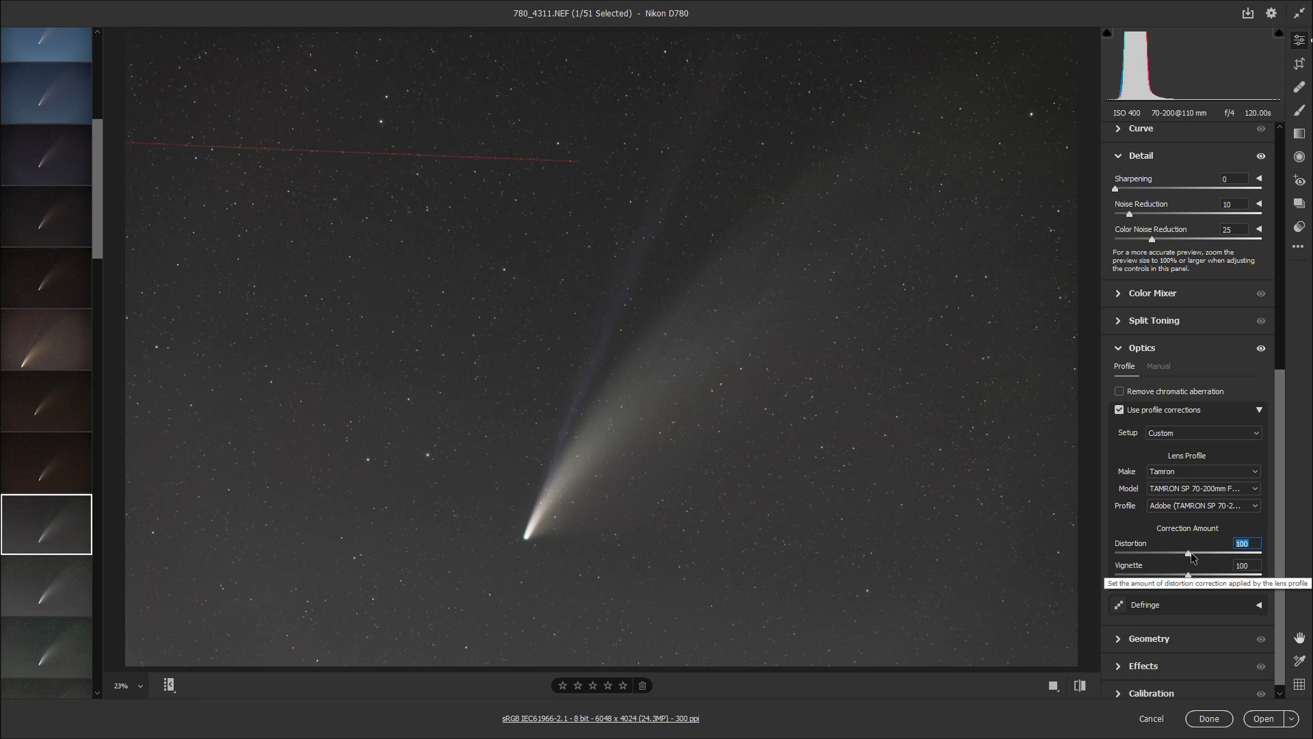
left_click_drag(1188, 553, 1118, 572)
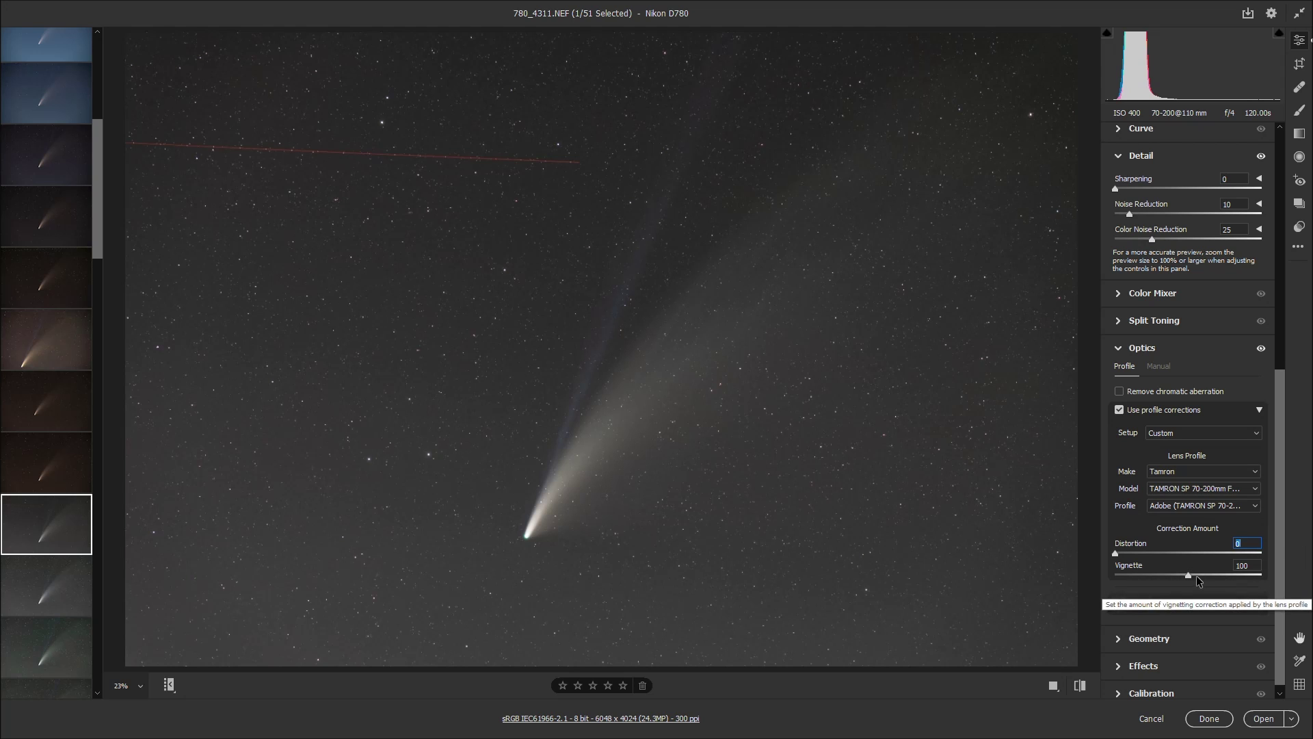
left_click_drag(1188, 575, 1044, 579)
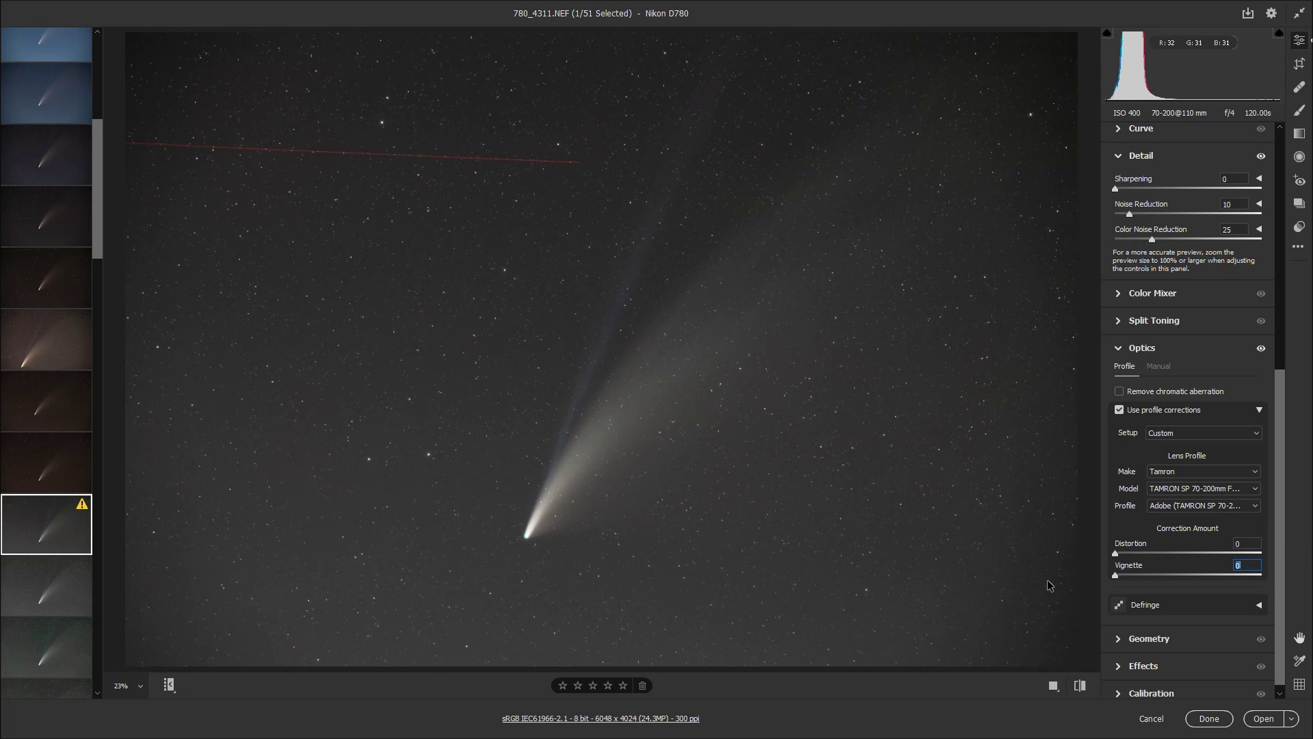
left_click_drag(1115, 575, 1187, 575)
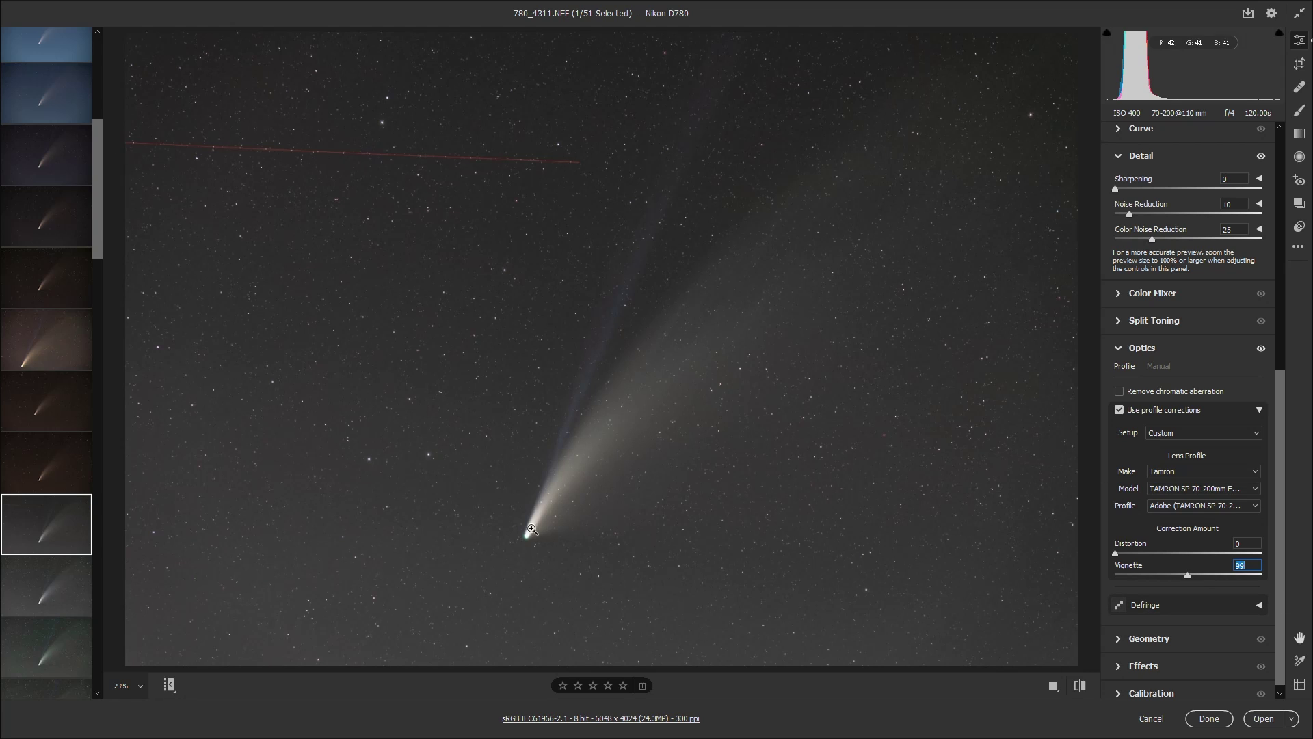
left_click_drag(1190, 573, 1194, 574)
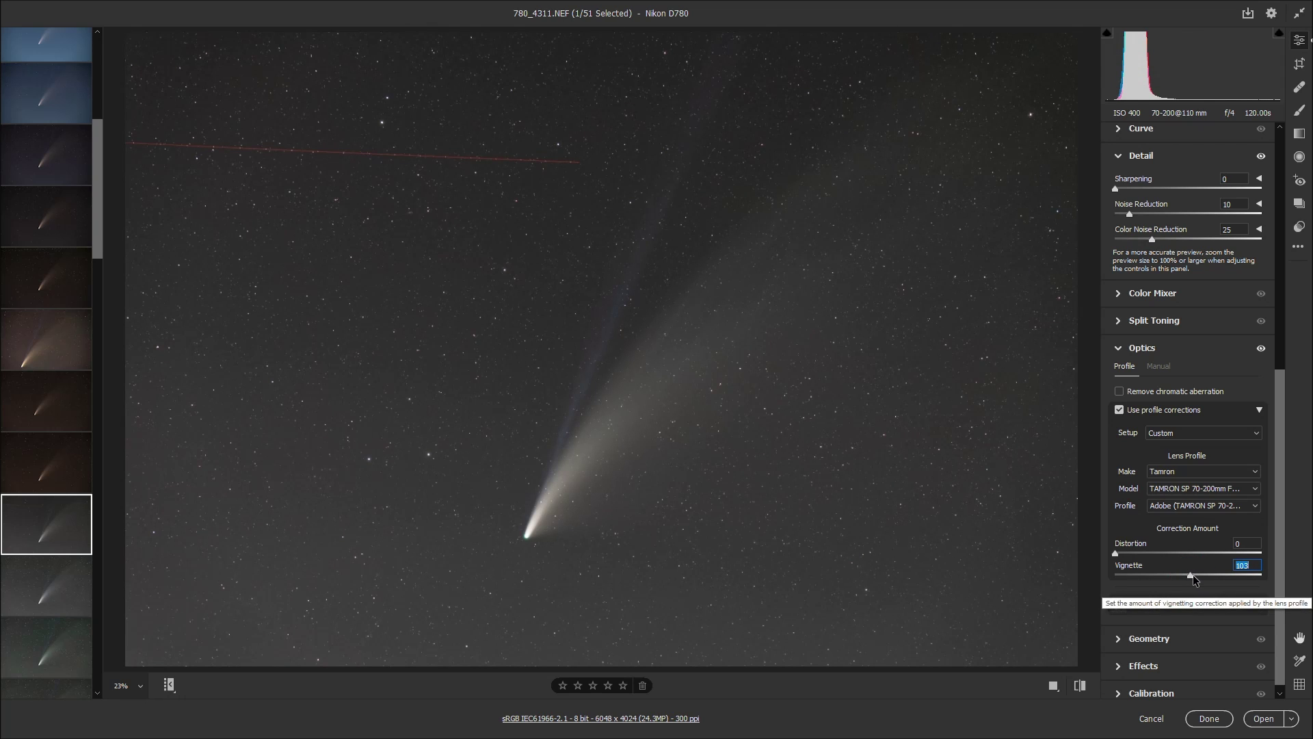
- Compare 780_4311.NEF with and without the lens profile corrections
left_click(1121, 411)
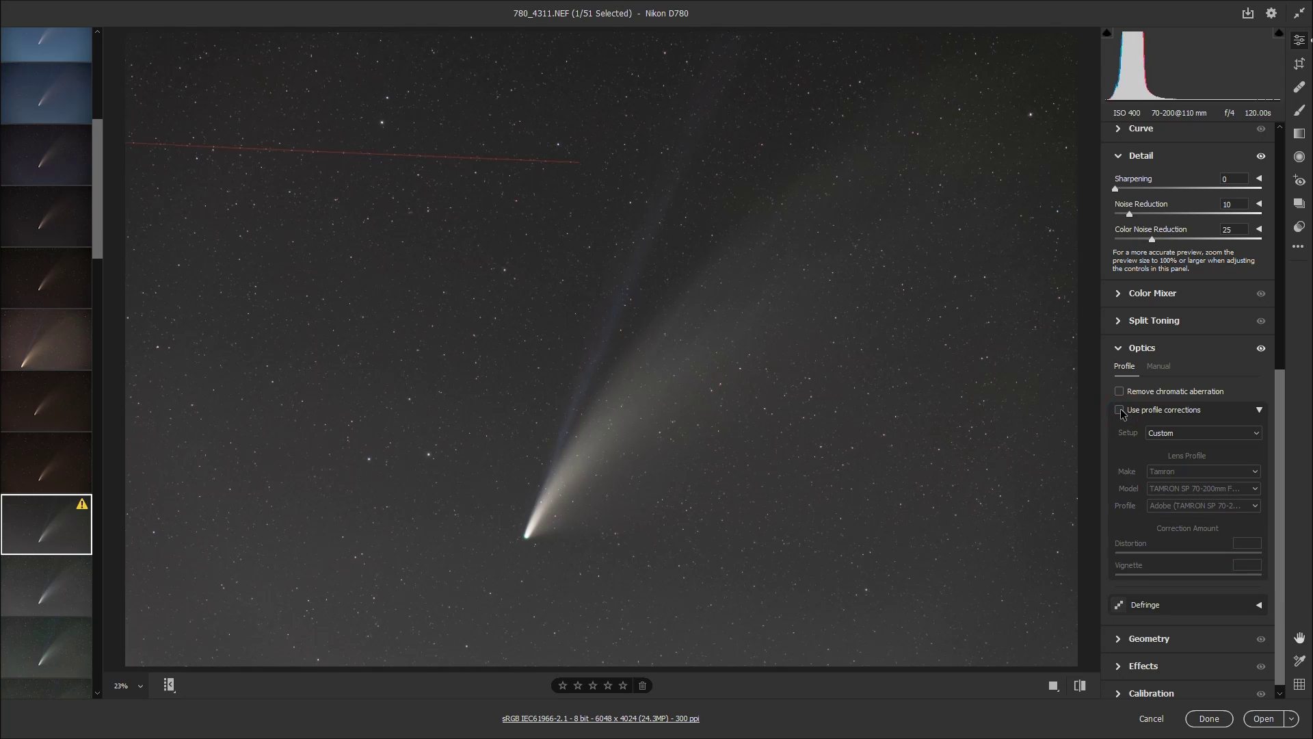
left_click(1121, 410)
left_click(1120, 411)
left_click(1121, 411)
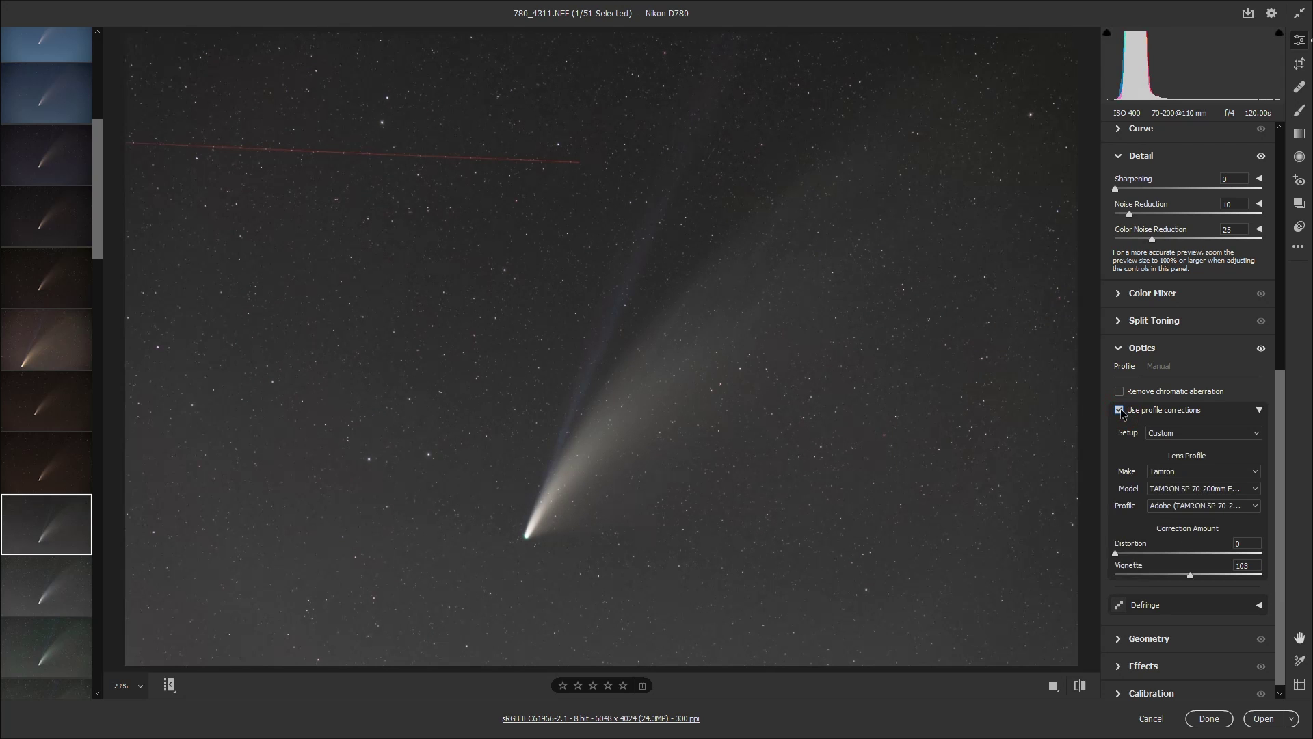
left_click(1120, 410)
- Lower the white balance Temperature of 780_4311.NEF to 4000
left_click_drag(1279, 424, 1279, 167)
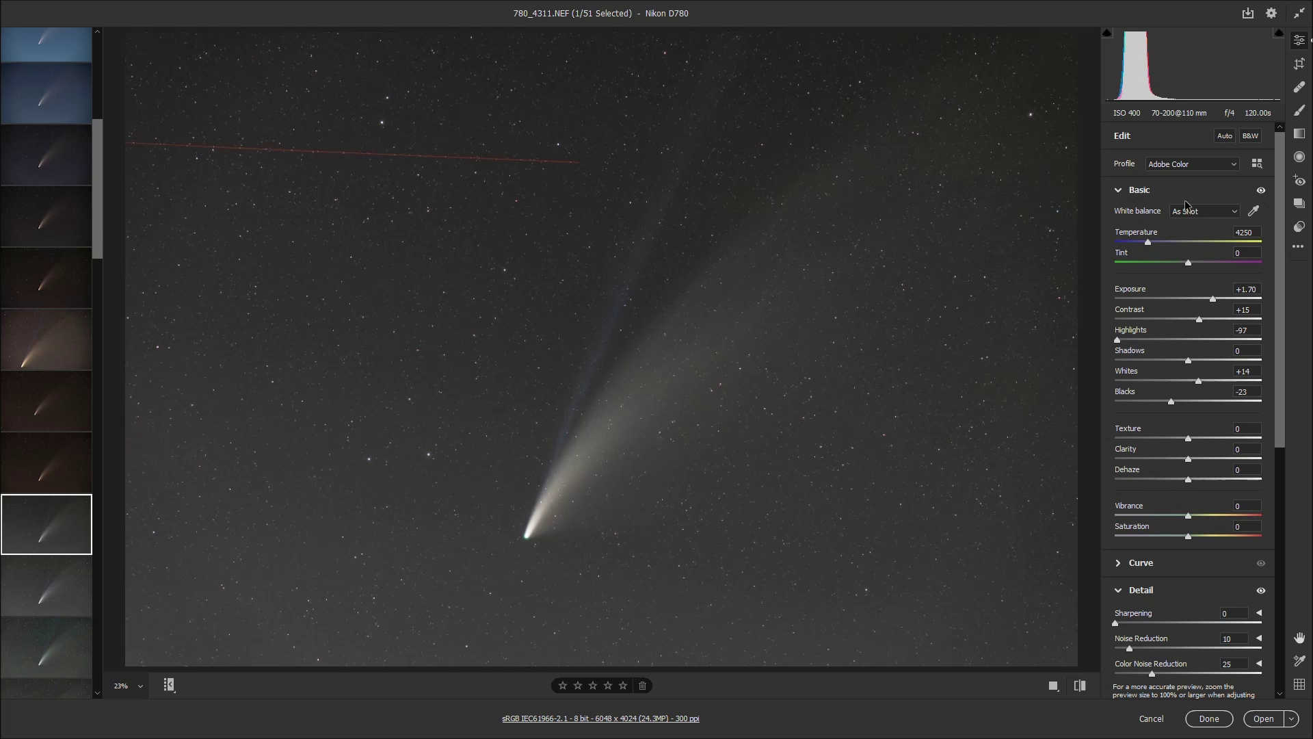
left_click_drag(1152, 242, 1146, 240)
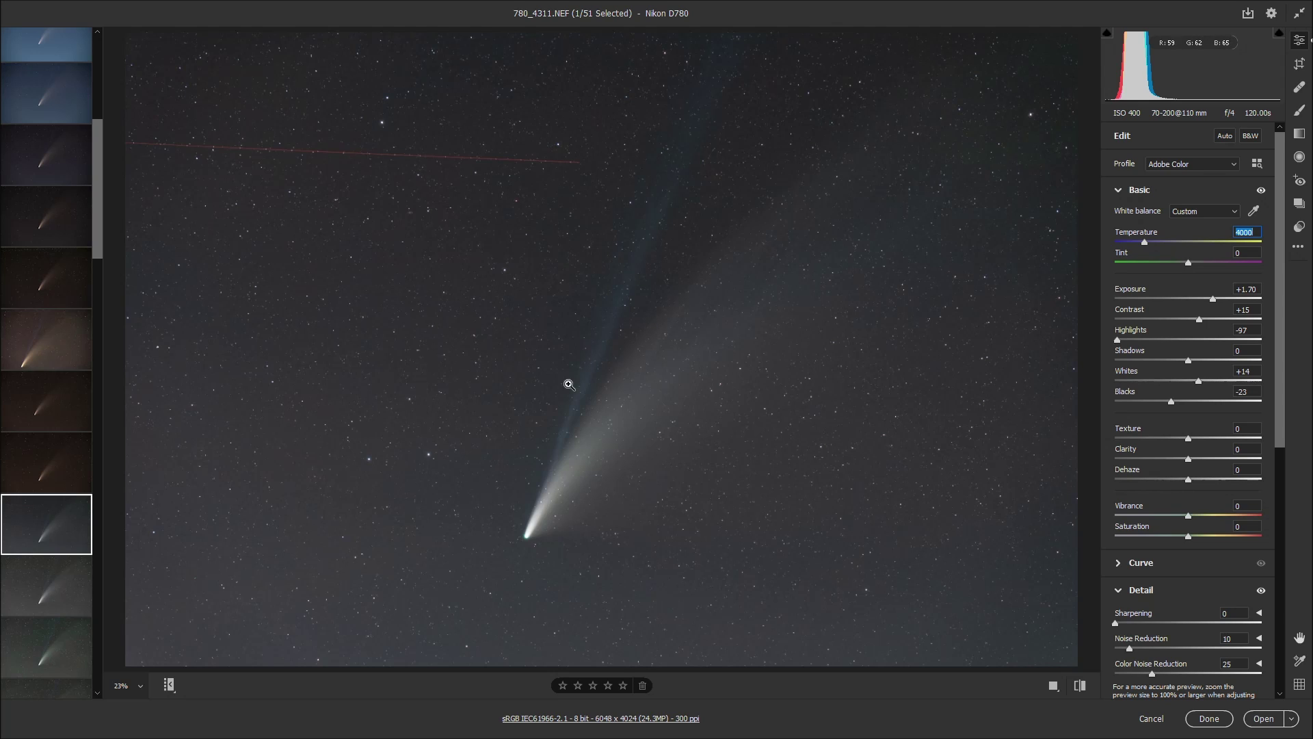
- Look through the filmstrip for the run of similar comet exposures that follows 780_4311.NEF
mouse_move(2, 525)
scroll(45, 575, "down", 3)
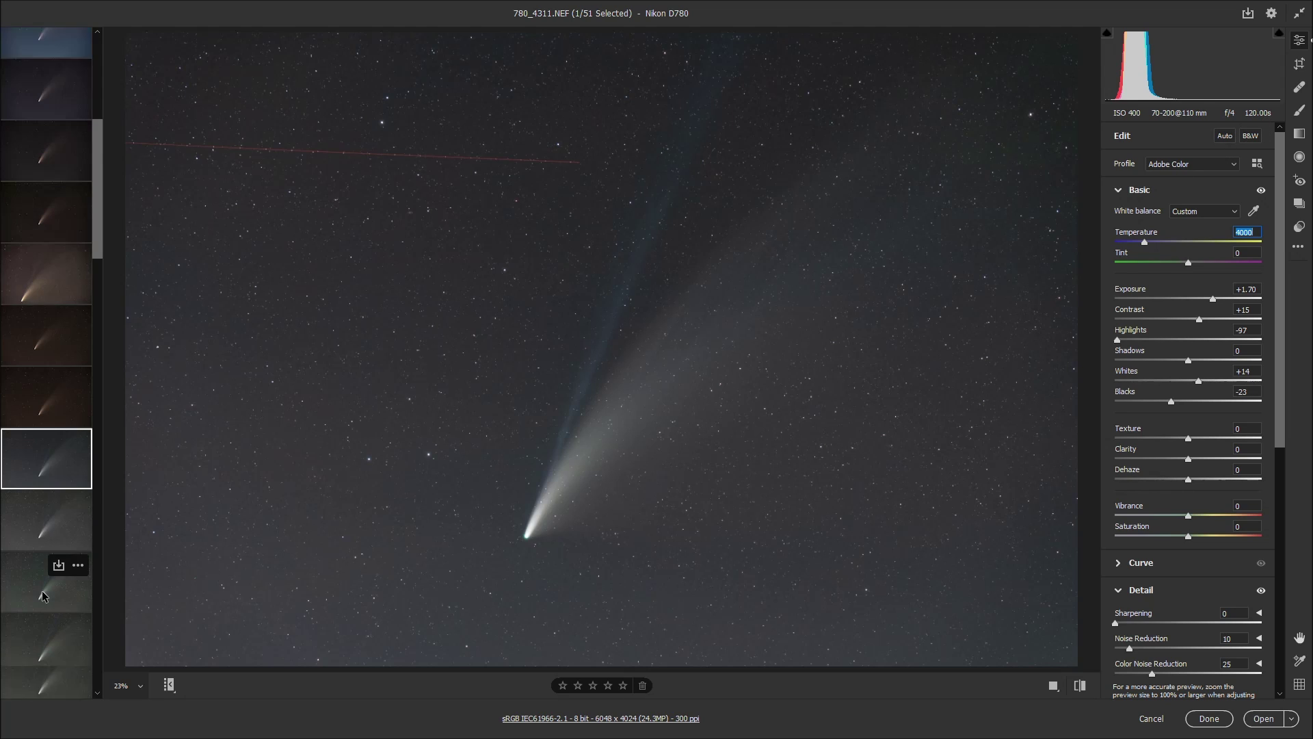
scroll(45, 575, "down", 10)
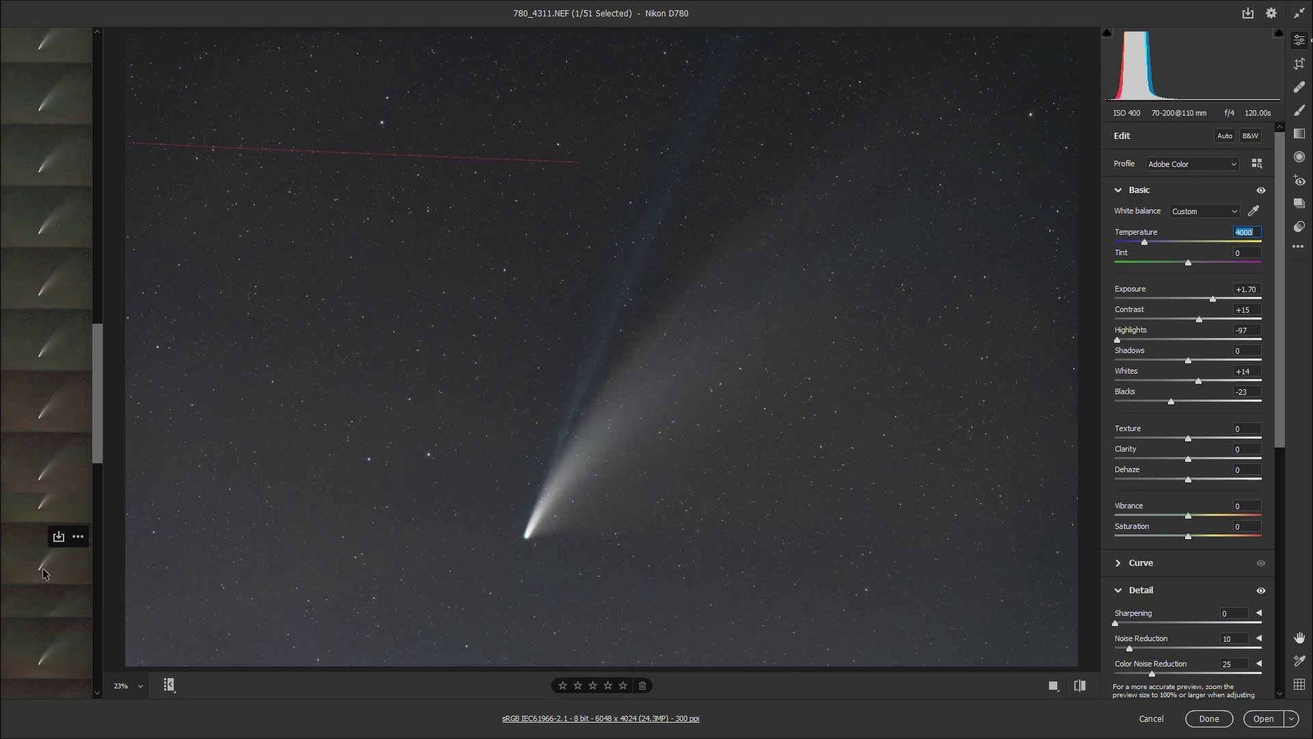
scroll(45, 575, "down", 2)
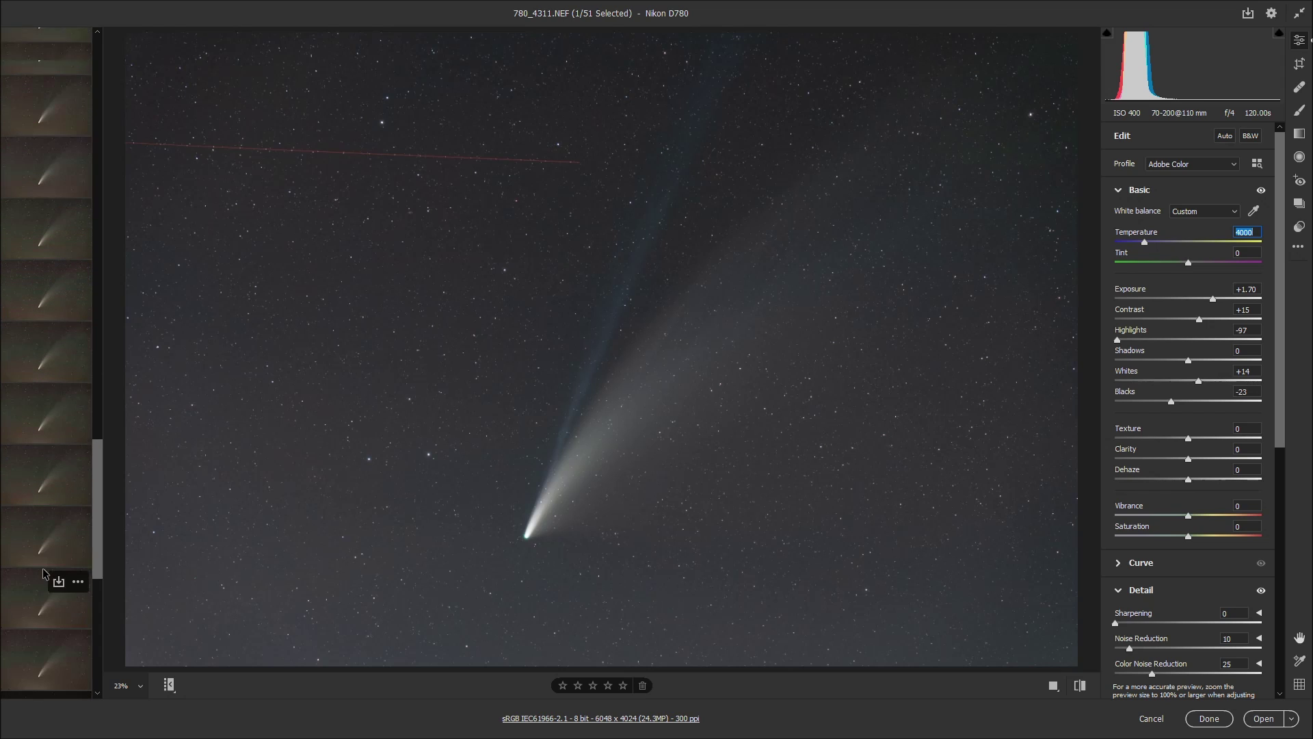
scroll(44, 573, "up", 10)
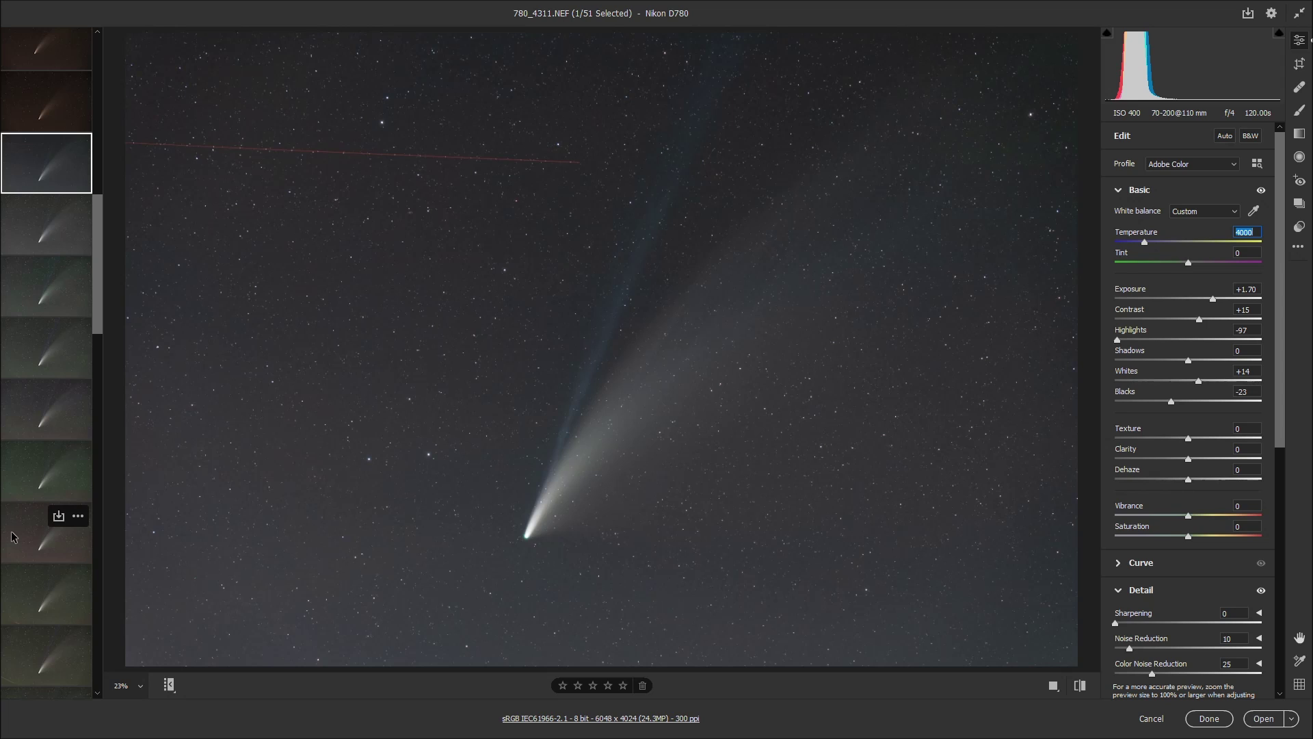
scroll(32, 534, "down", 2)
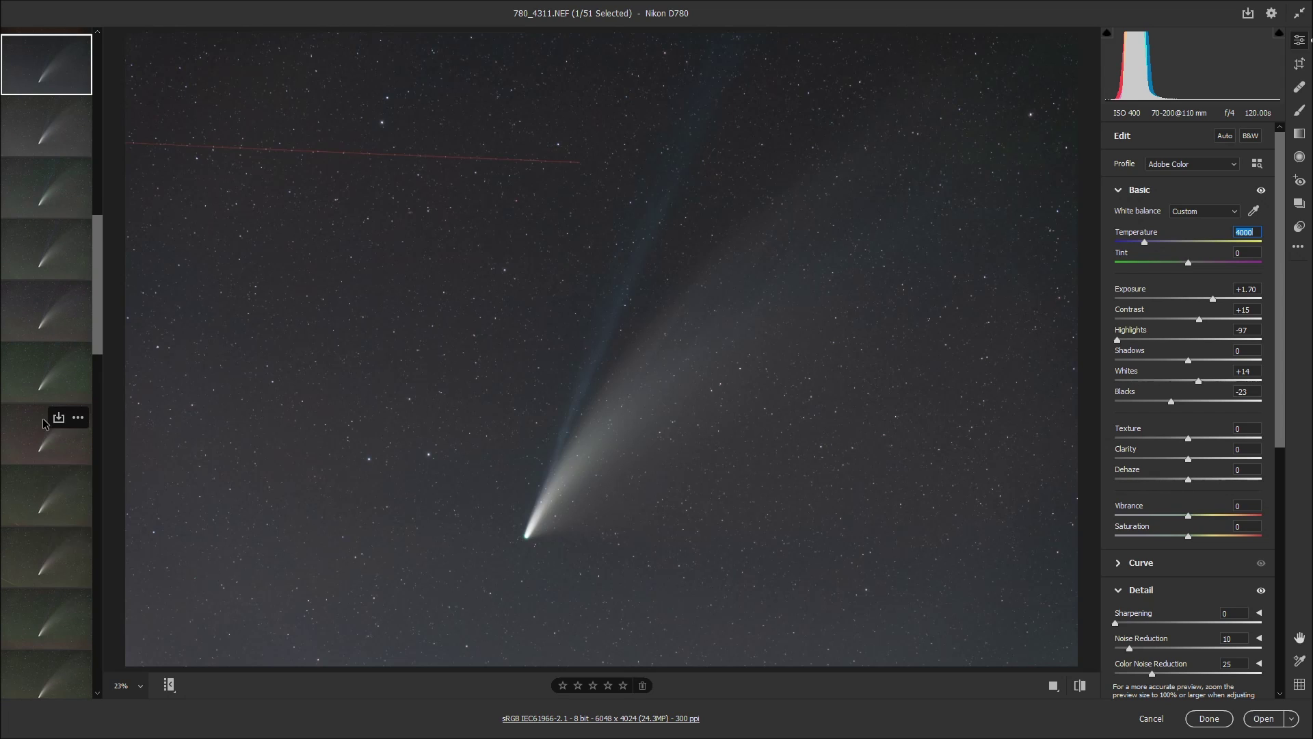
scroll(41, 322, "up", 3)
scroll(39, 472, "down", 4)
scroll(40, 472, "down", 10)
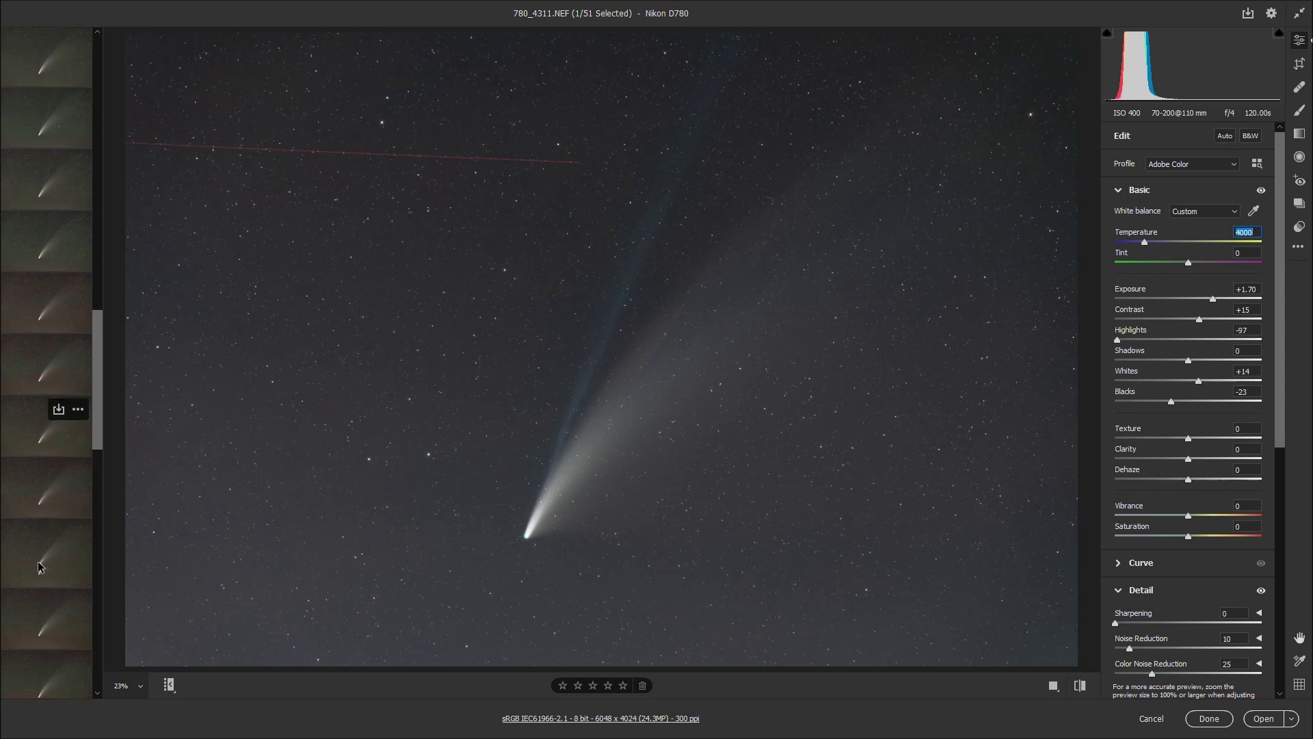
- Select the exposures from 780_4311.NEF to the last one before the dark frames and synchronize its edit settings across them
key("shift")
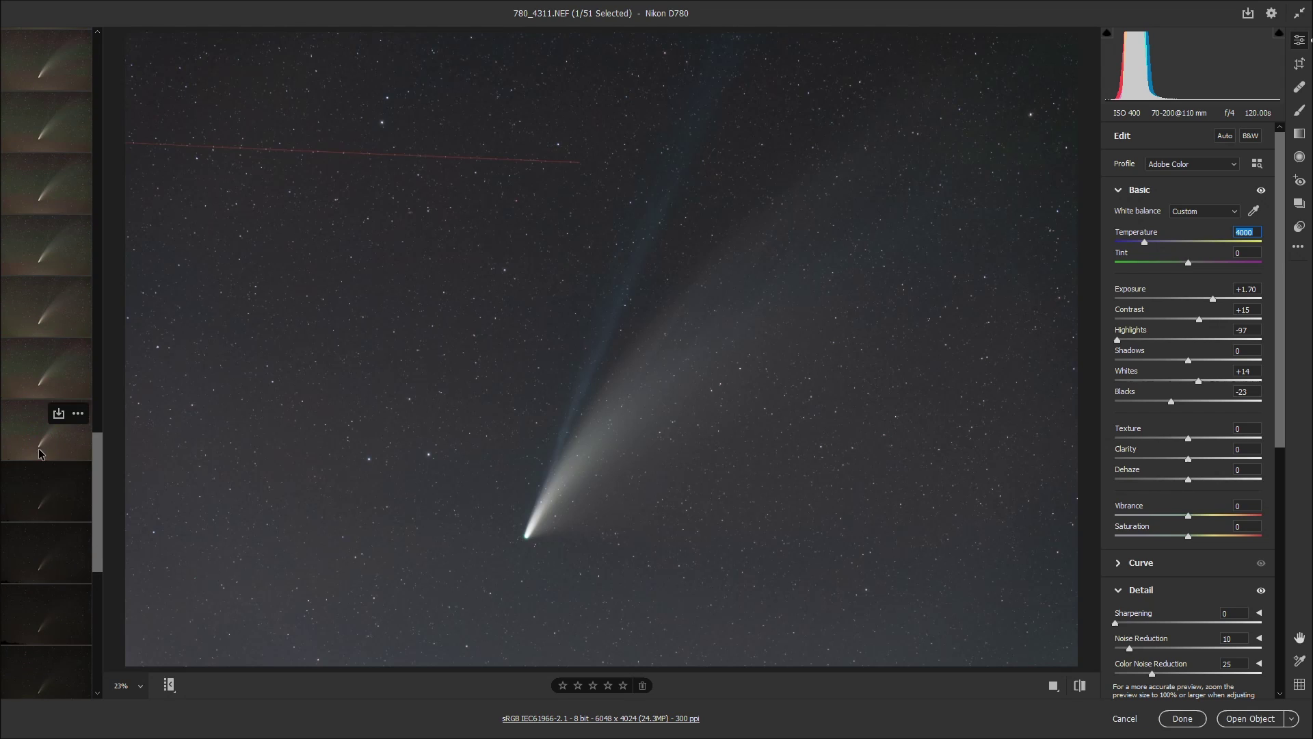
left_click(42, 448, "shift")
scroll(42, 451, "up", 5)
scroll(42, 455, "up", 3)
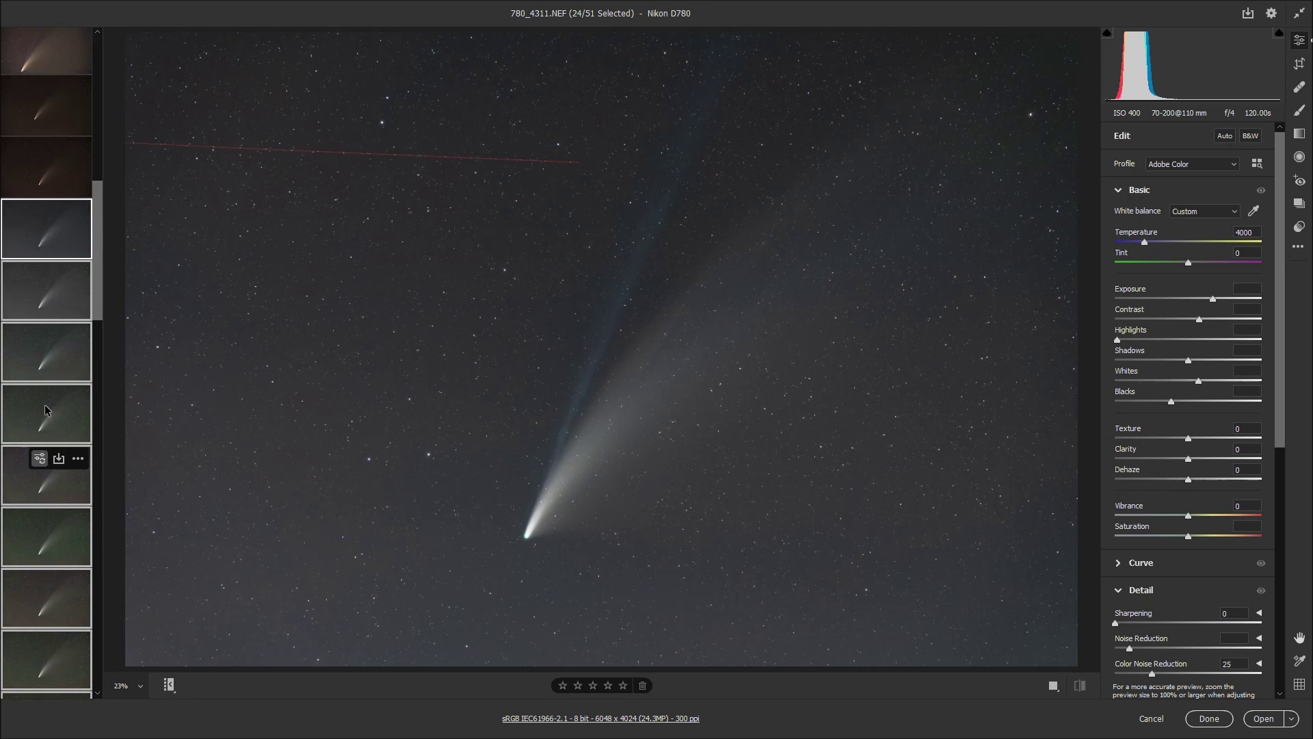
right_click(46, 305)
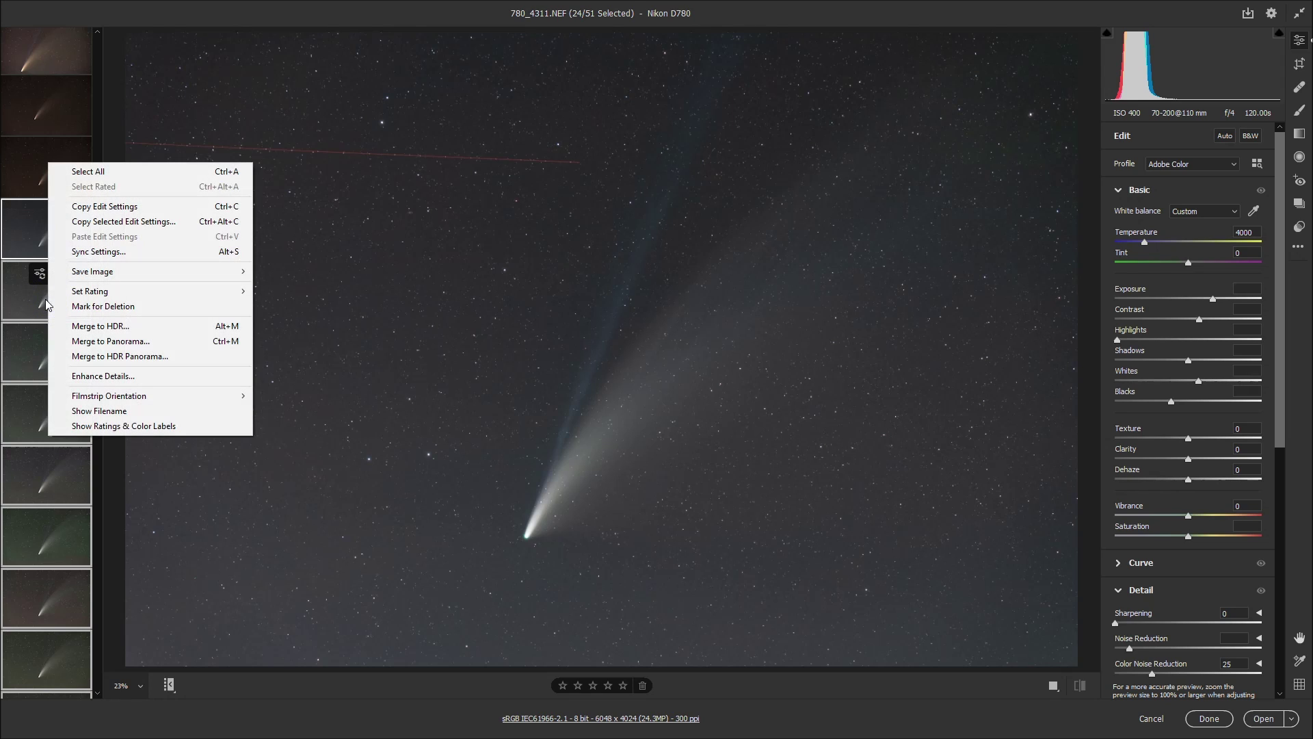
left_click(102, 253)
left_click(801, 137)
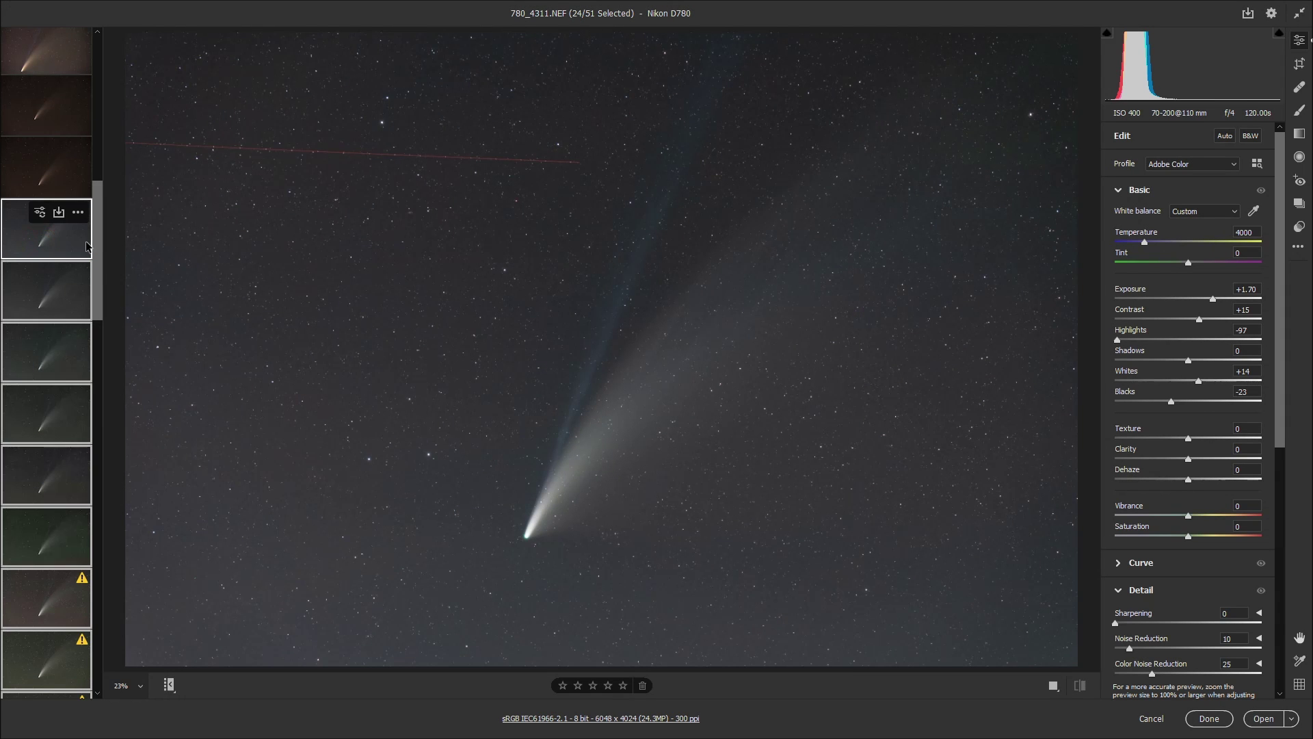
- Check the synchronized settings on later exposures in the series, including 780_4322.NEF, 780_4331.NEF and 780_4332.NEF
left_click(42, 247)
scroll(59, 539, "down", 3)
scroll(58, 538, "down", 3)
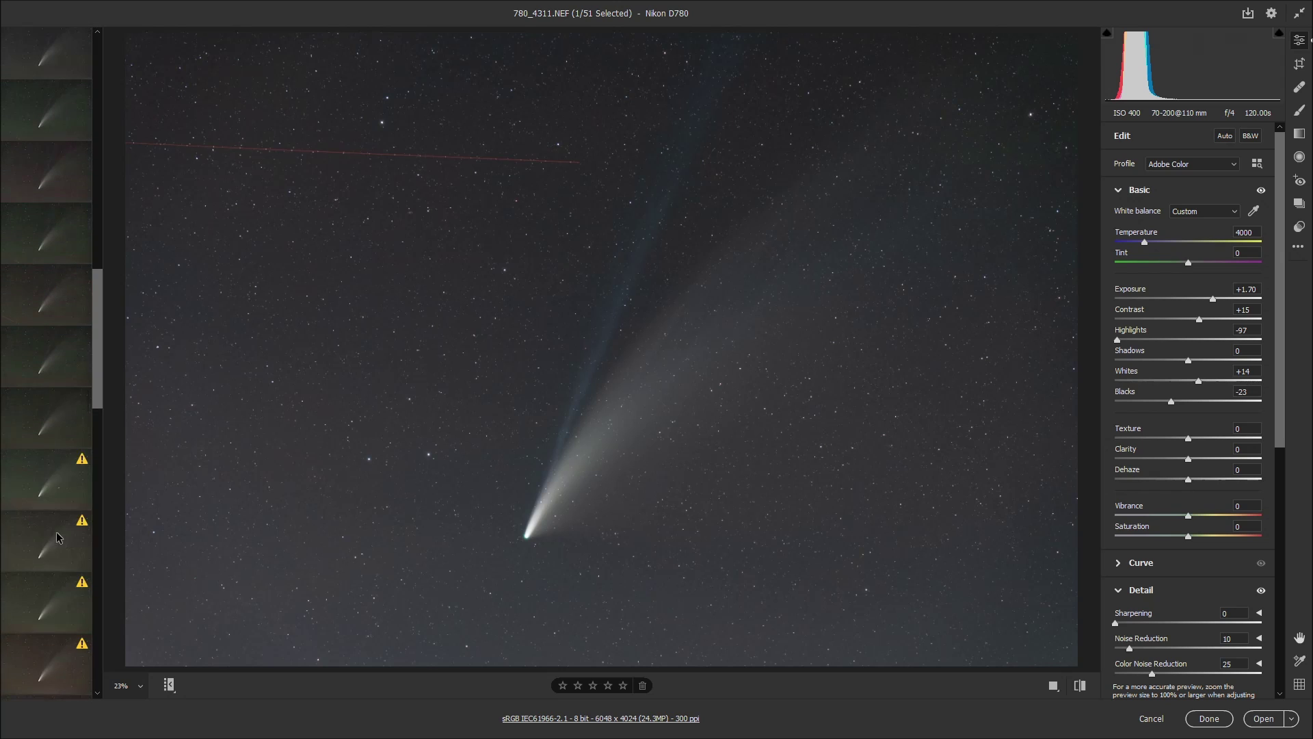
left_click(24, 490)
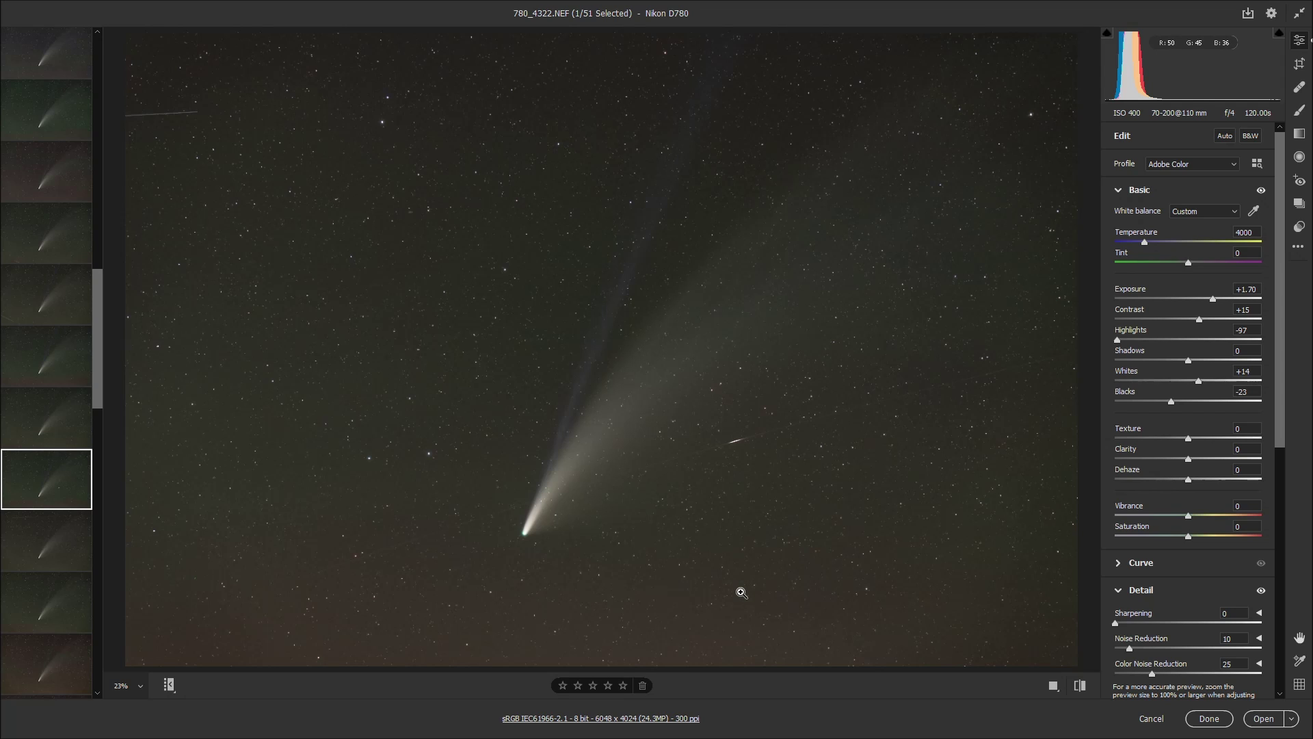
scroll(41, 533, "down", 7)
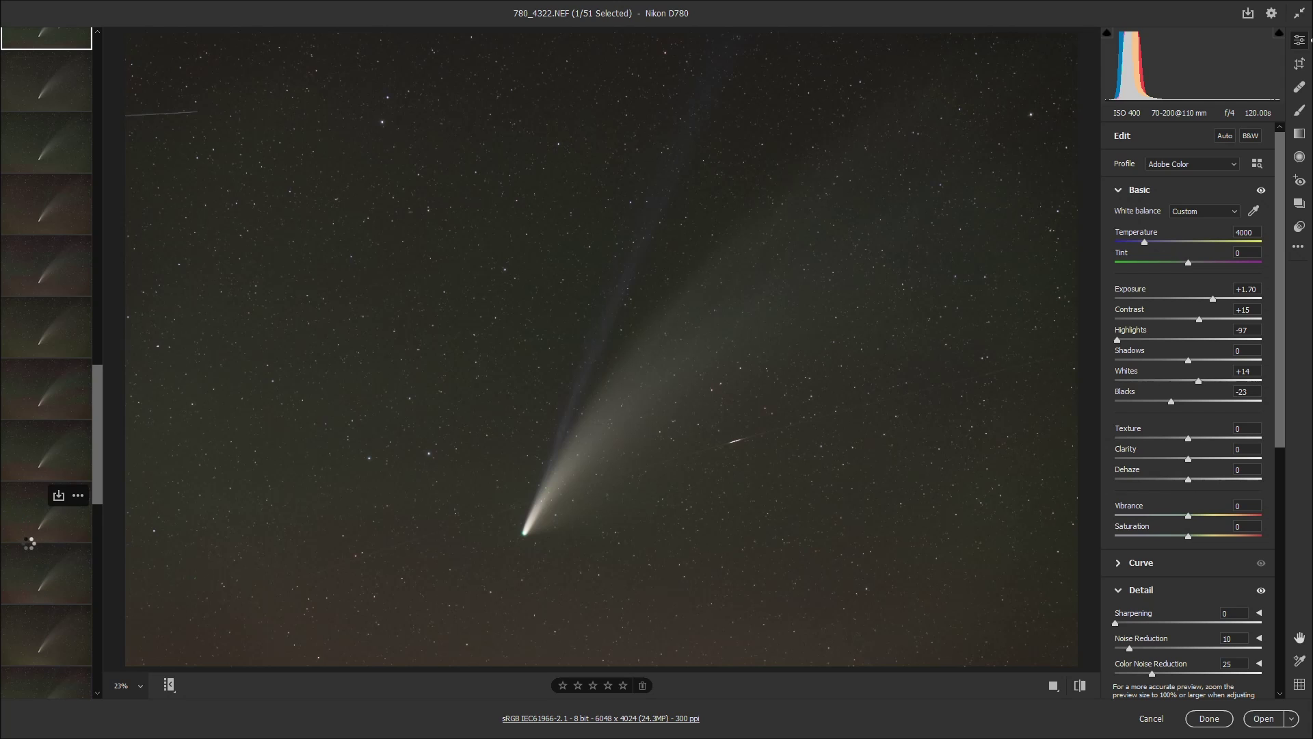
left_click(30, 535)
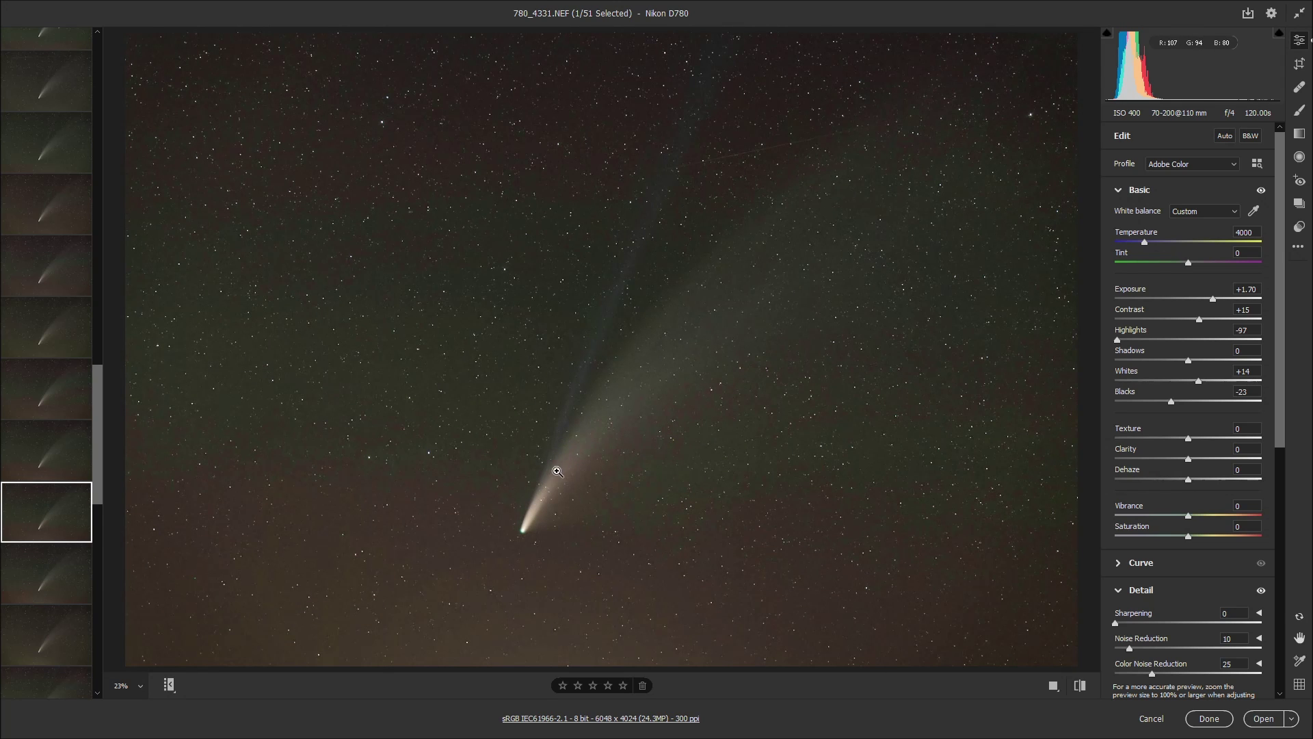
left_click(29, 580)
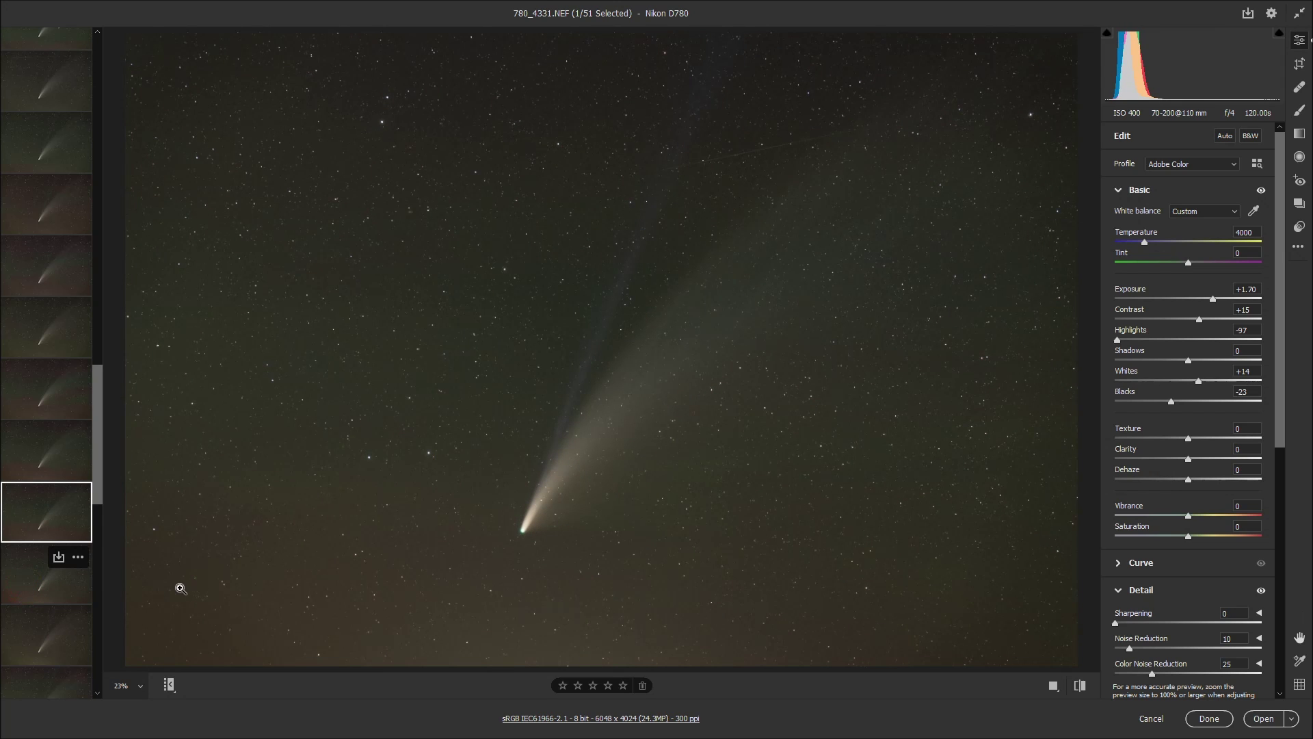
scroll(38, 617, "down", 2)
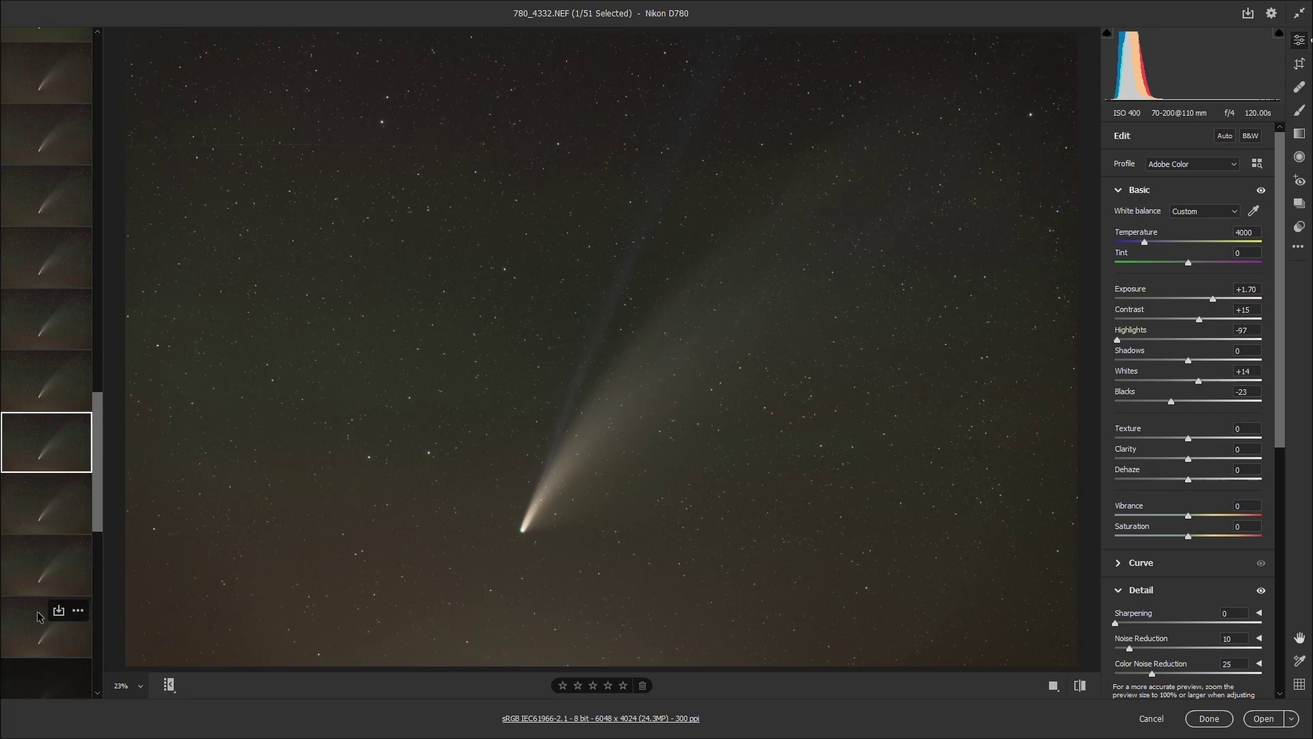
scroll(50, 619, "up", 15)
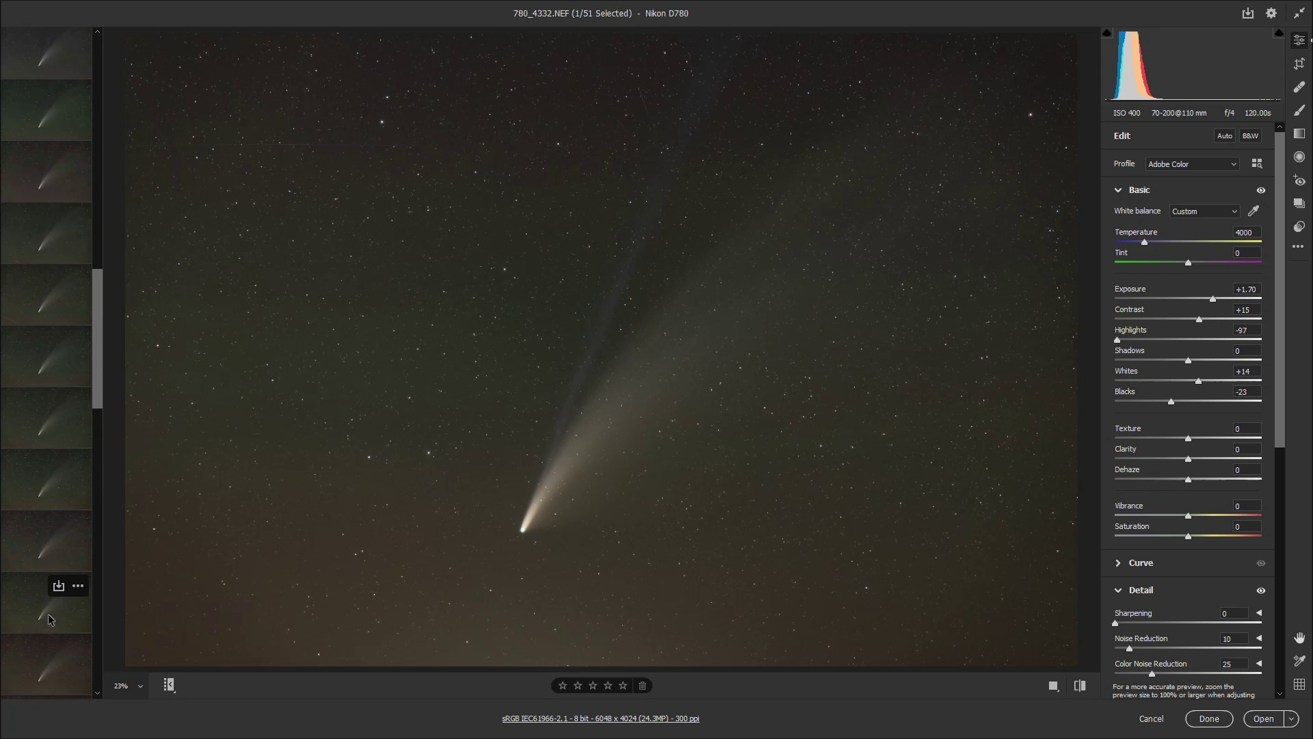
- Select the run of 24 comet exposures starting at 780_4311.NEF in the filmstrip
left_click(32, 307)
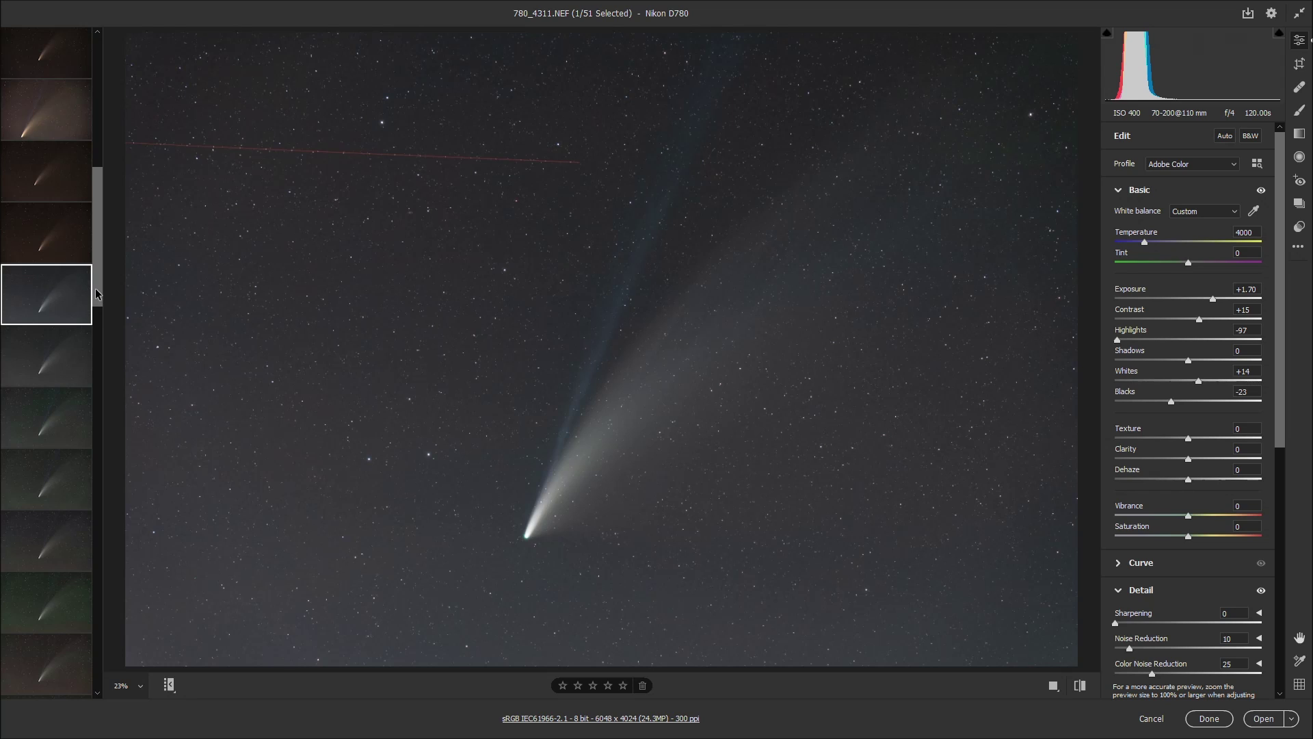
scroll(97, 328, "down", 15)
scroll(117, 541, "down", 3)
key("shift")
left_click(38, 469, "shift")
left_click_drag(97, 482, 95, 263)
scroll(40, 212, "up", 5)
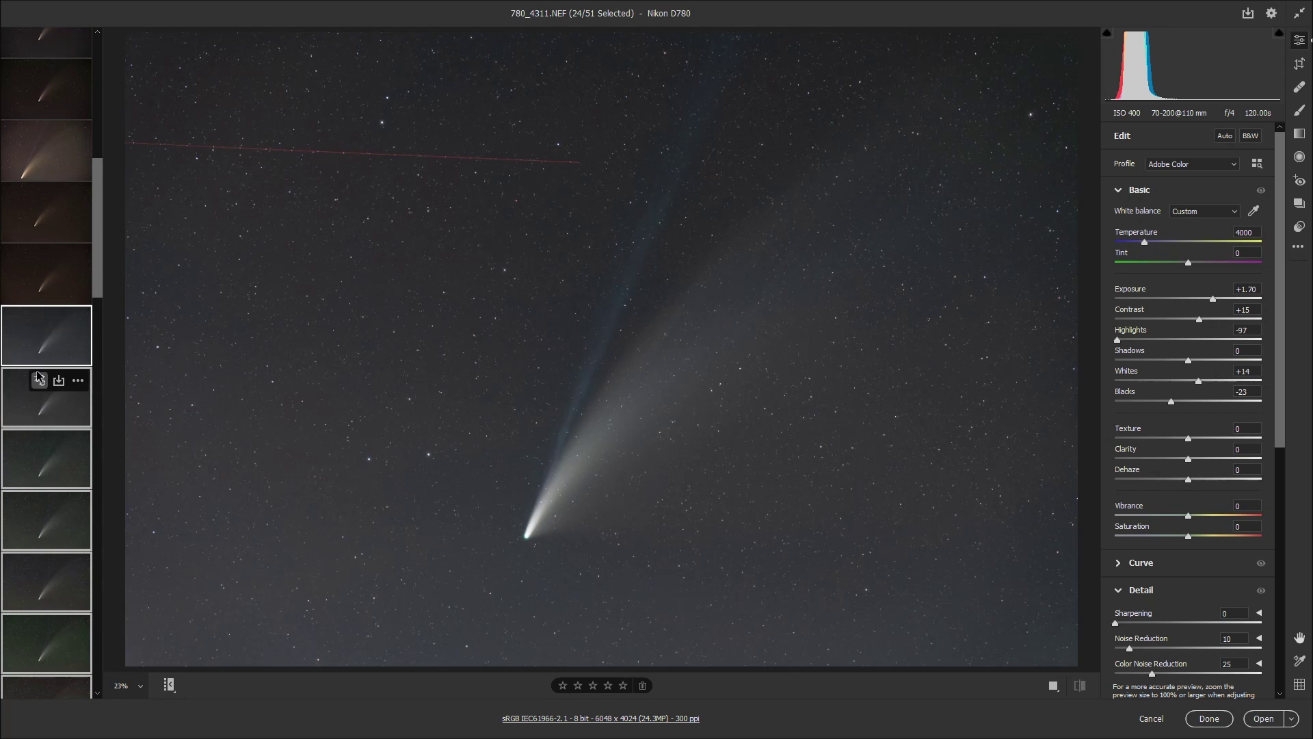
- Set the save options for the selected exposures to TIFF format with a depth of 16 Bits/Channel
right_click(19, 345)
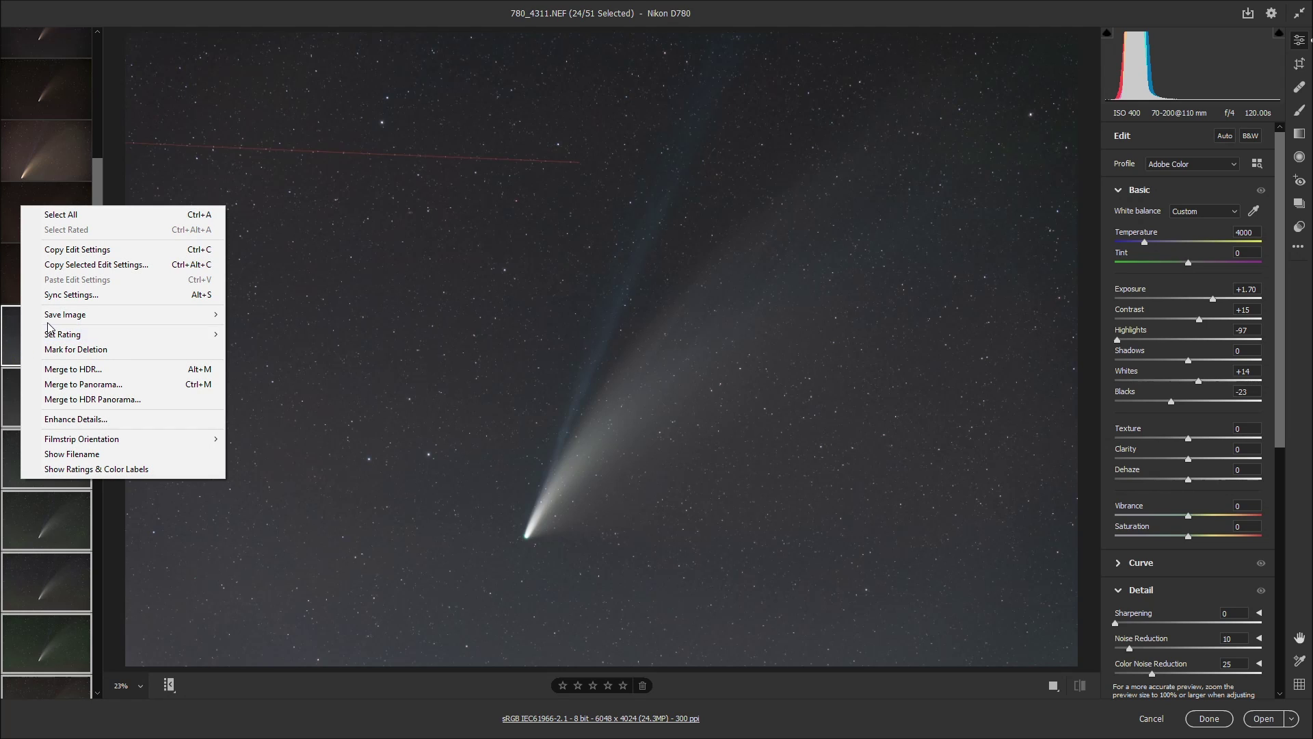
mouse_move(56, 316)
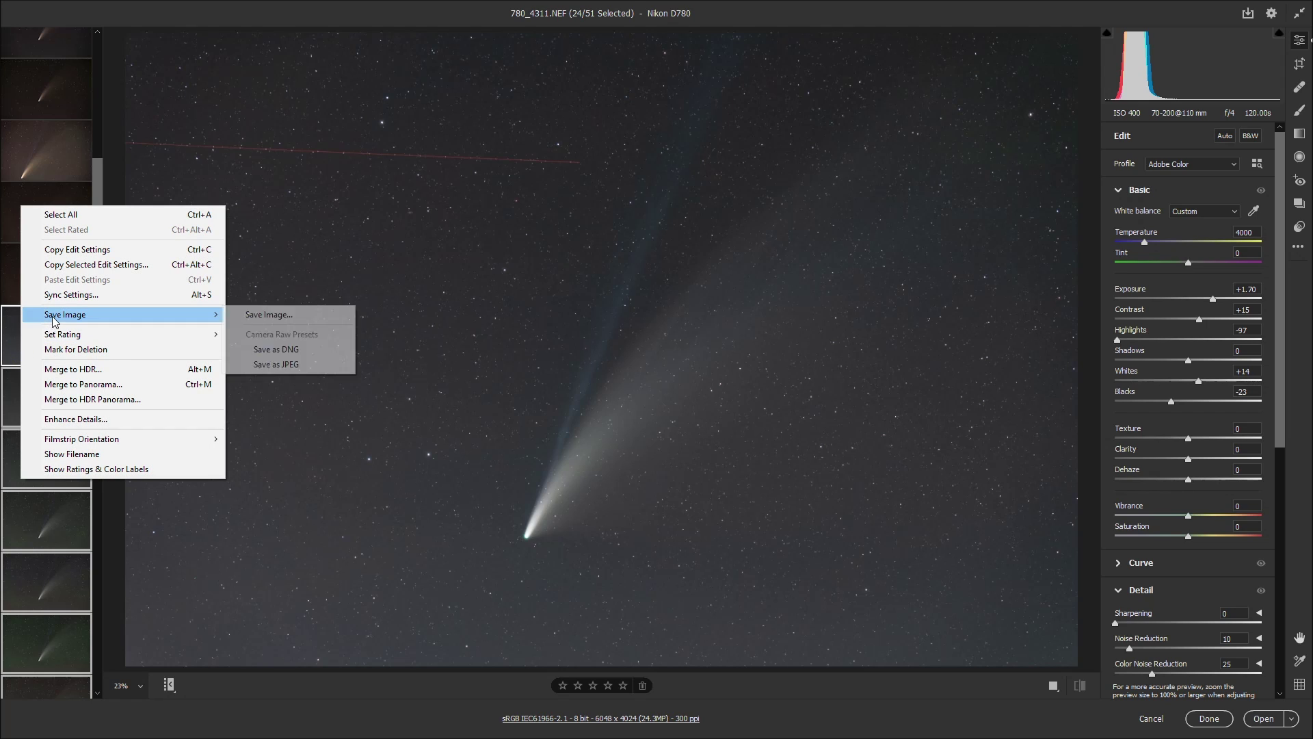
left_click(241, 316)
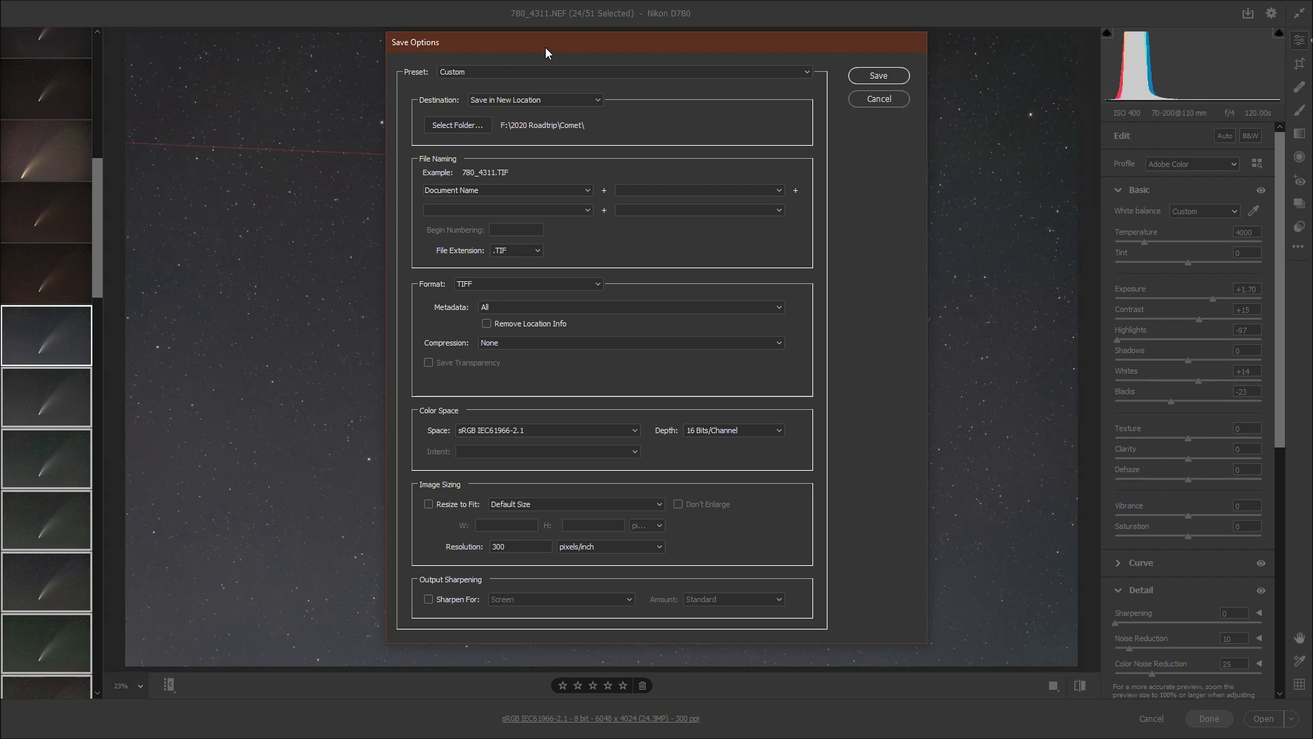
left_click(534, 285)
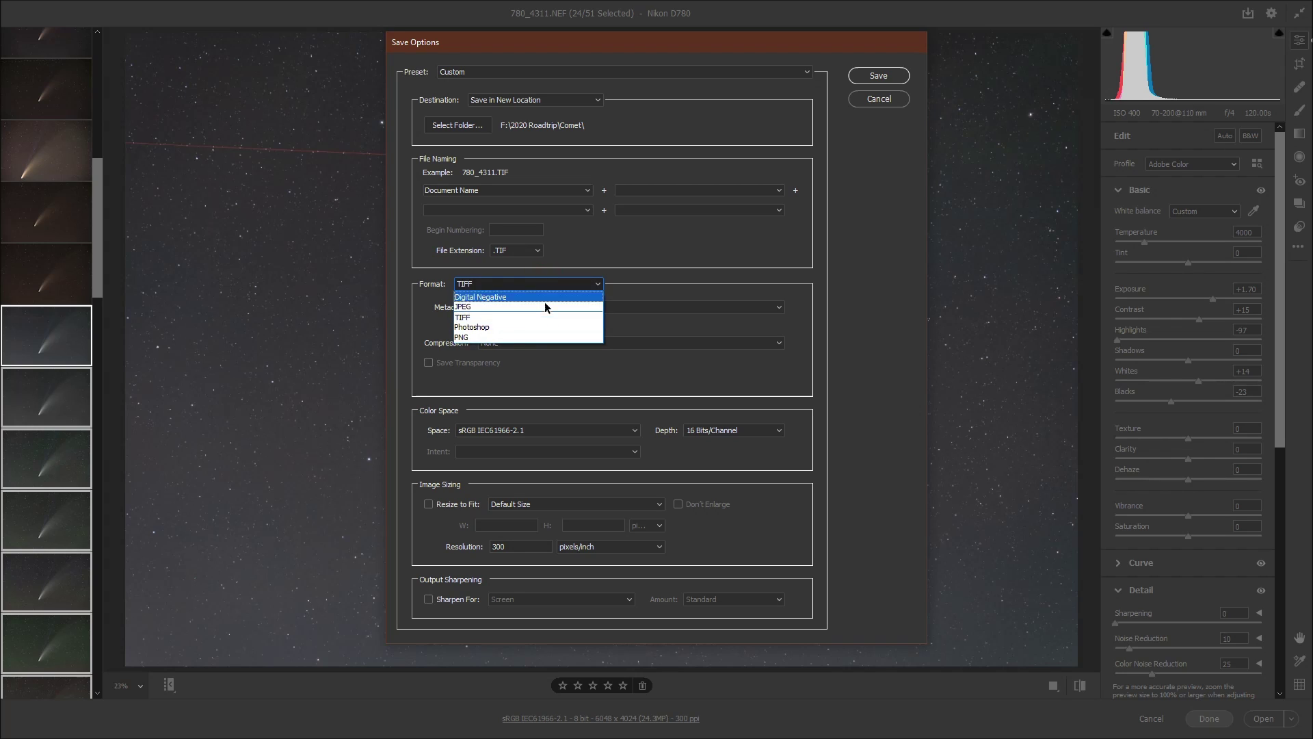
left_click(536, 323)
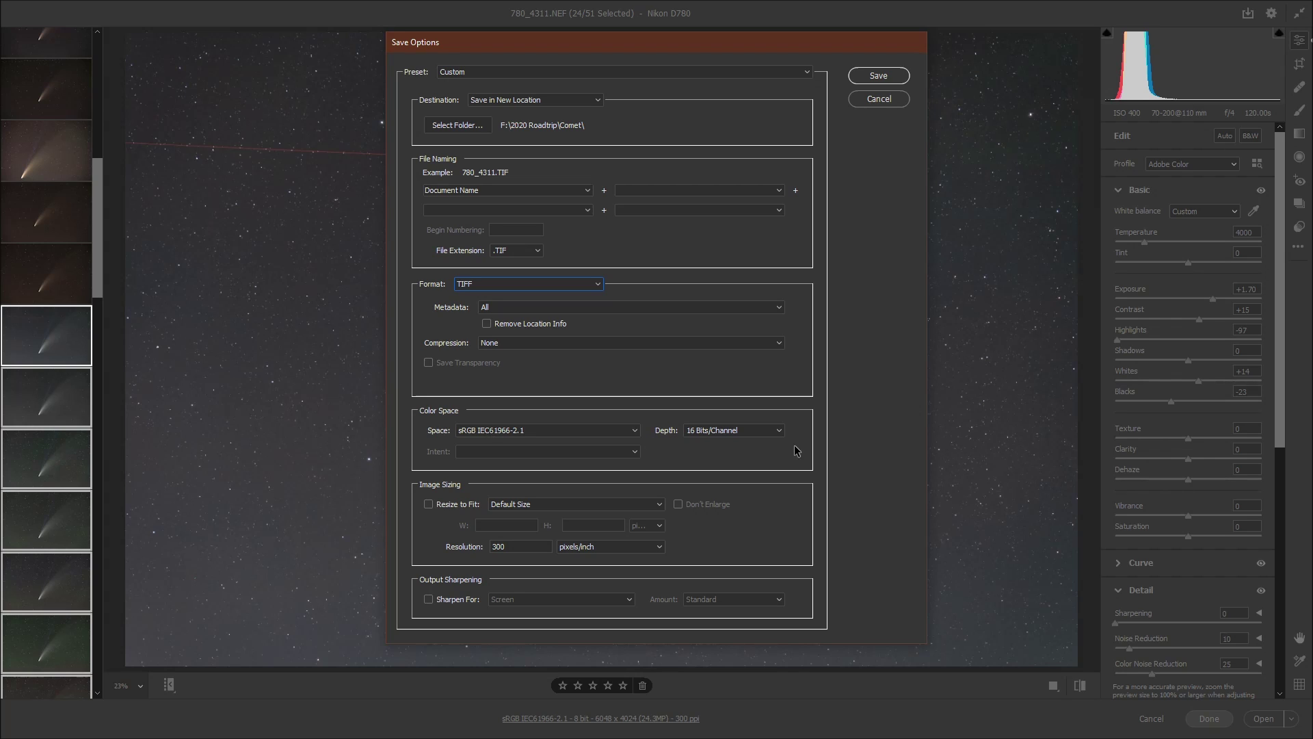
left_click(734, 433)
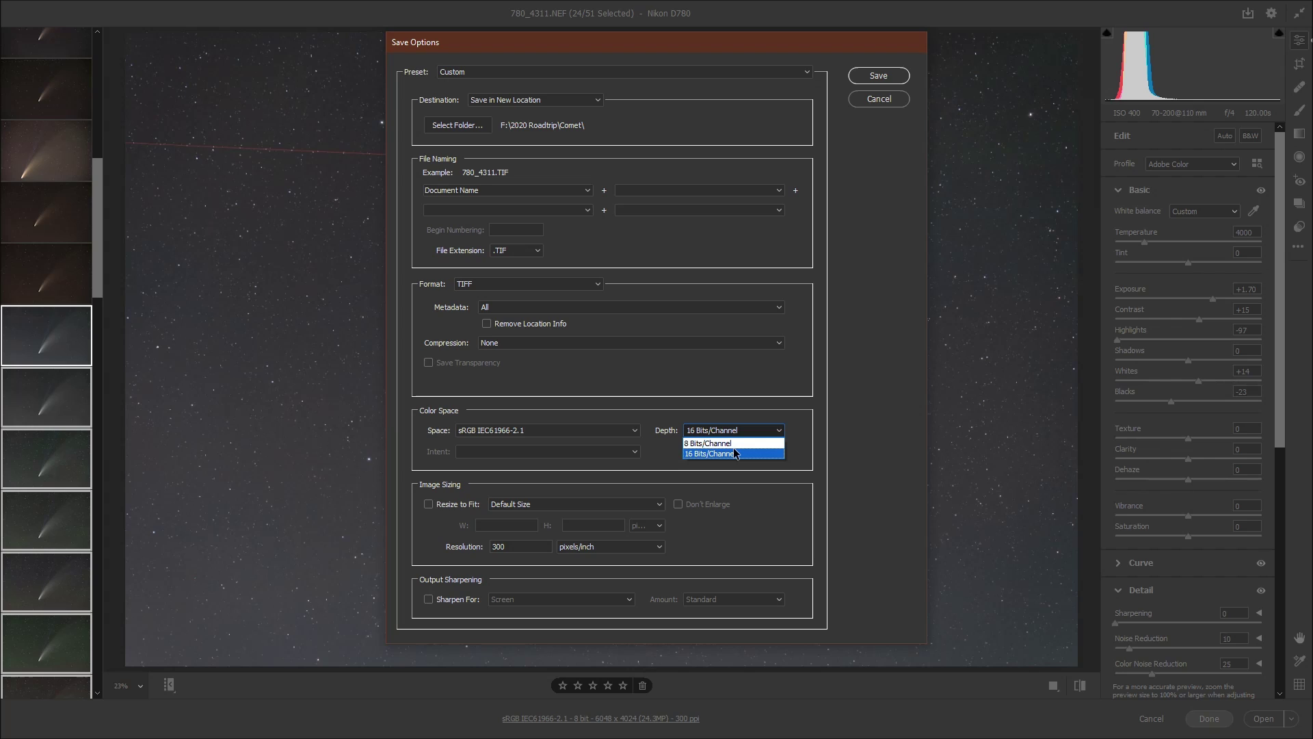
left_click(735, 454)
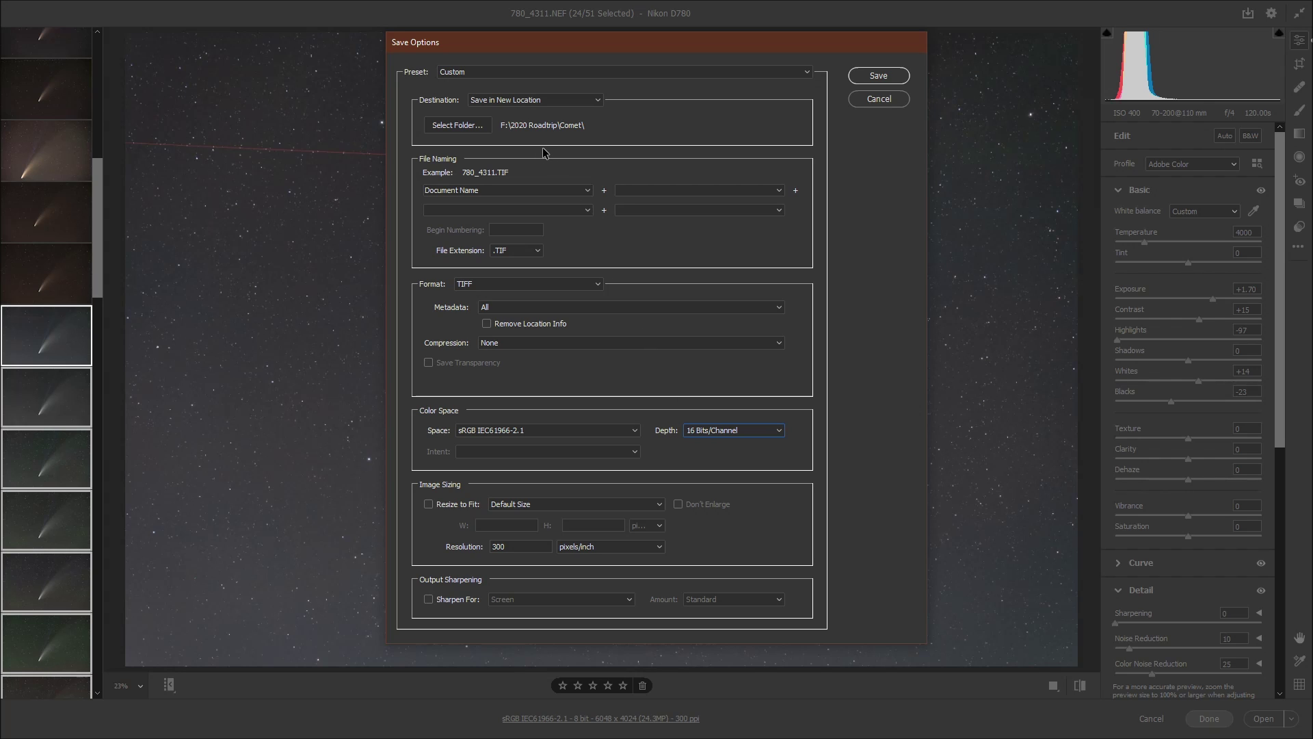
- Choose the Comet folder in F:\2020 Roadtrip as the save destination and leave the save options without saving
left_click(480, 127)
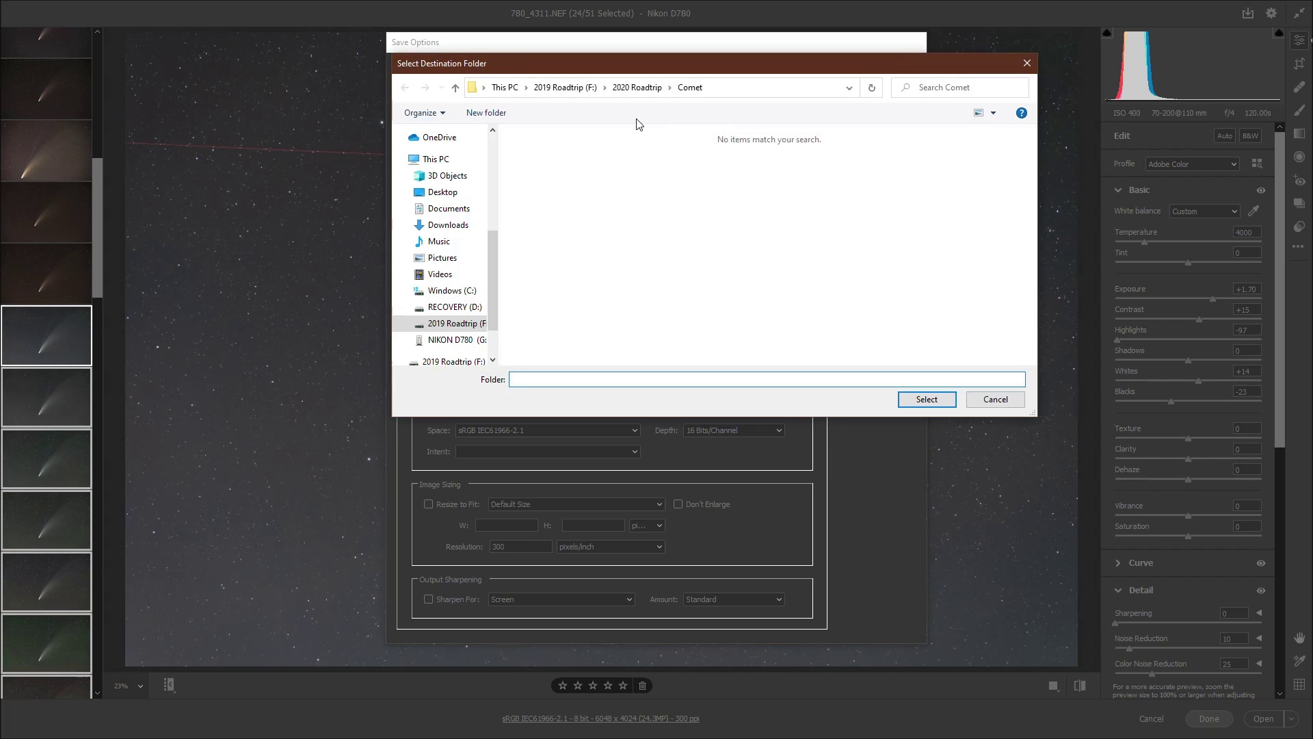
left_click(919, 401)
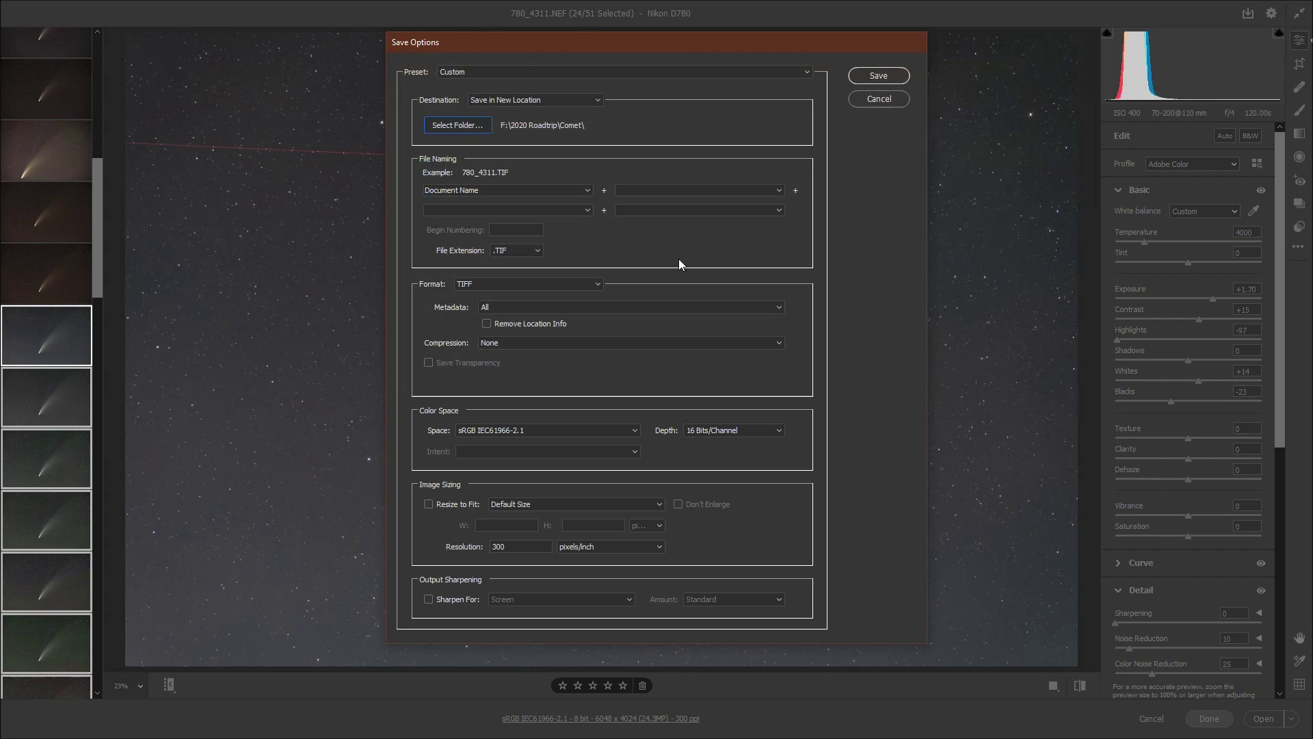
left_click(878, 99)
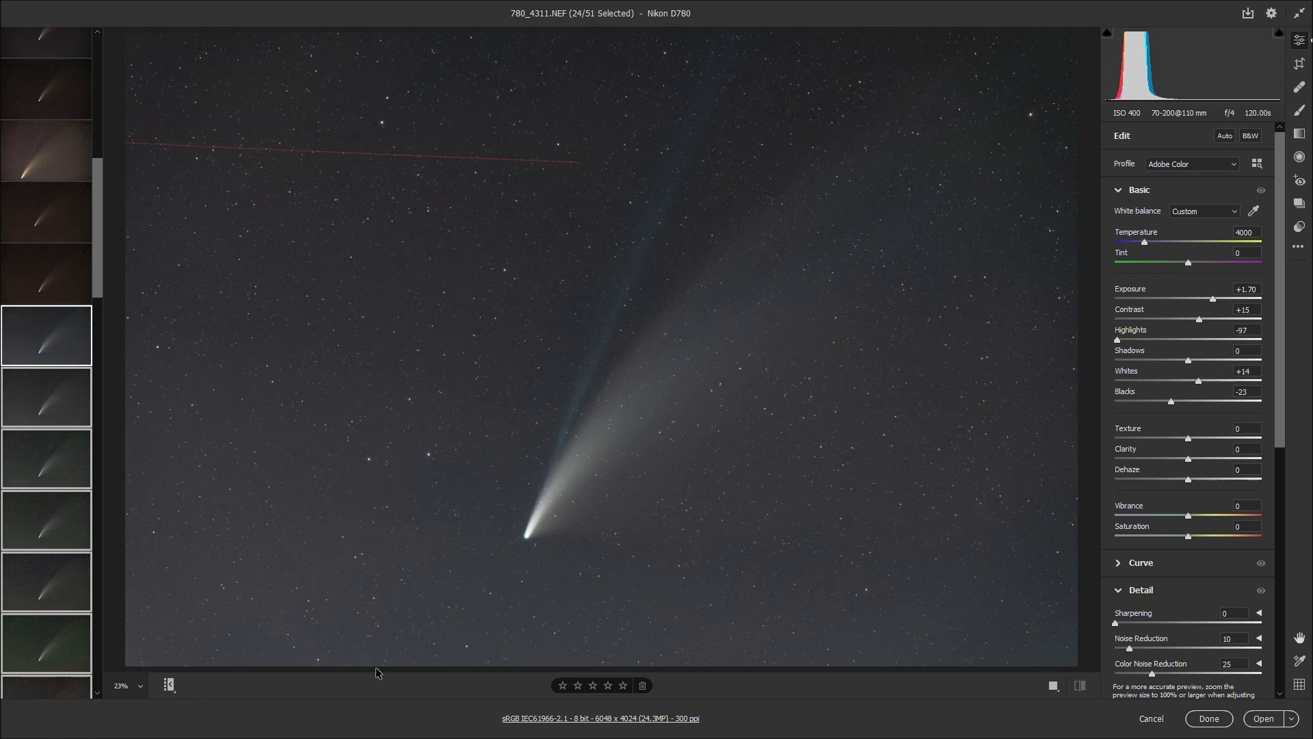
- Accept the Camera Raw edits and switch to Photoshop with Final Stack.tif in view
left_click(1203, 722)
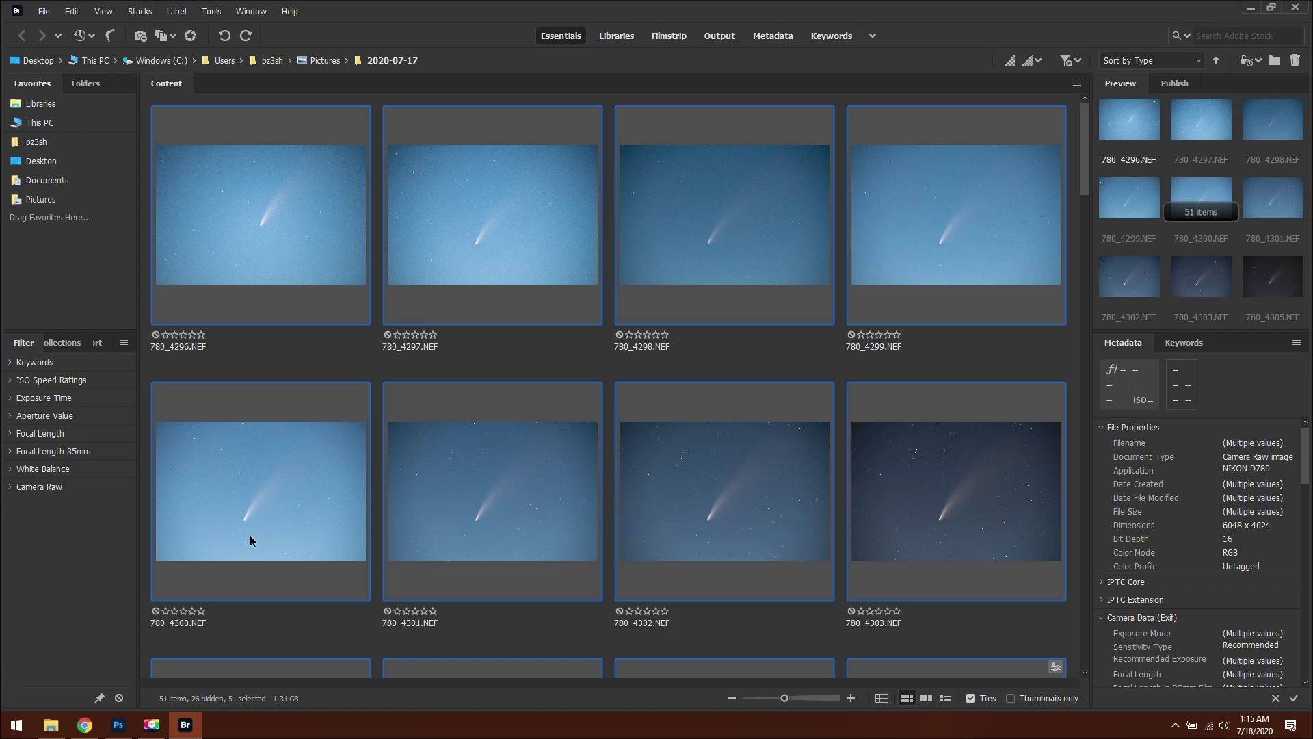
left_click(119, 724)
key("ctrl+Tab")
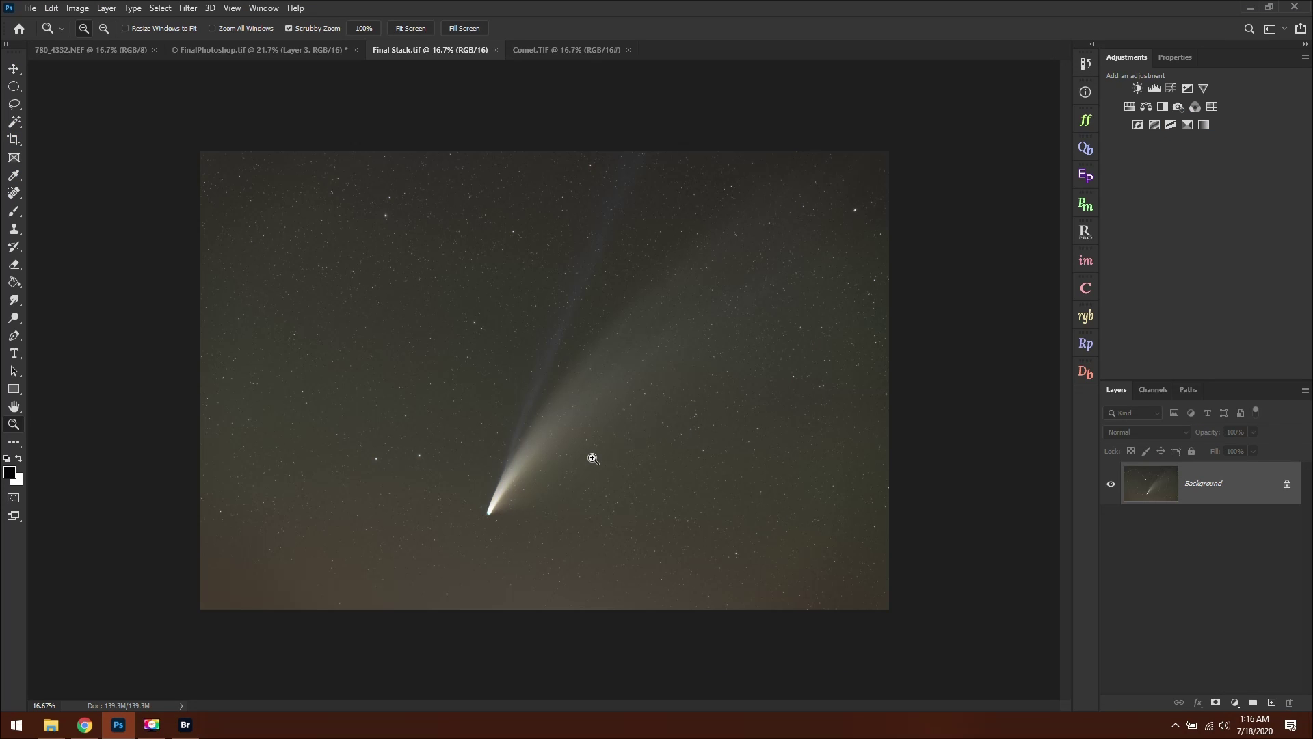
- Examine the comet's head up close in Final Stack.tif and its head and tail edges in Comet.TIF
left_click_drag(495, 522, 491, 572)
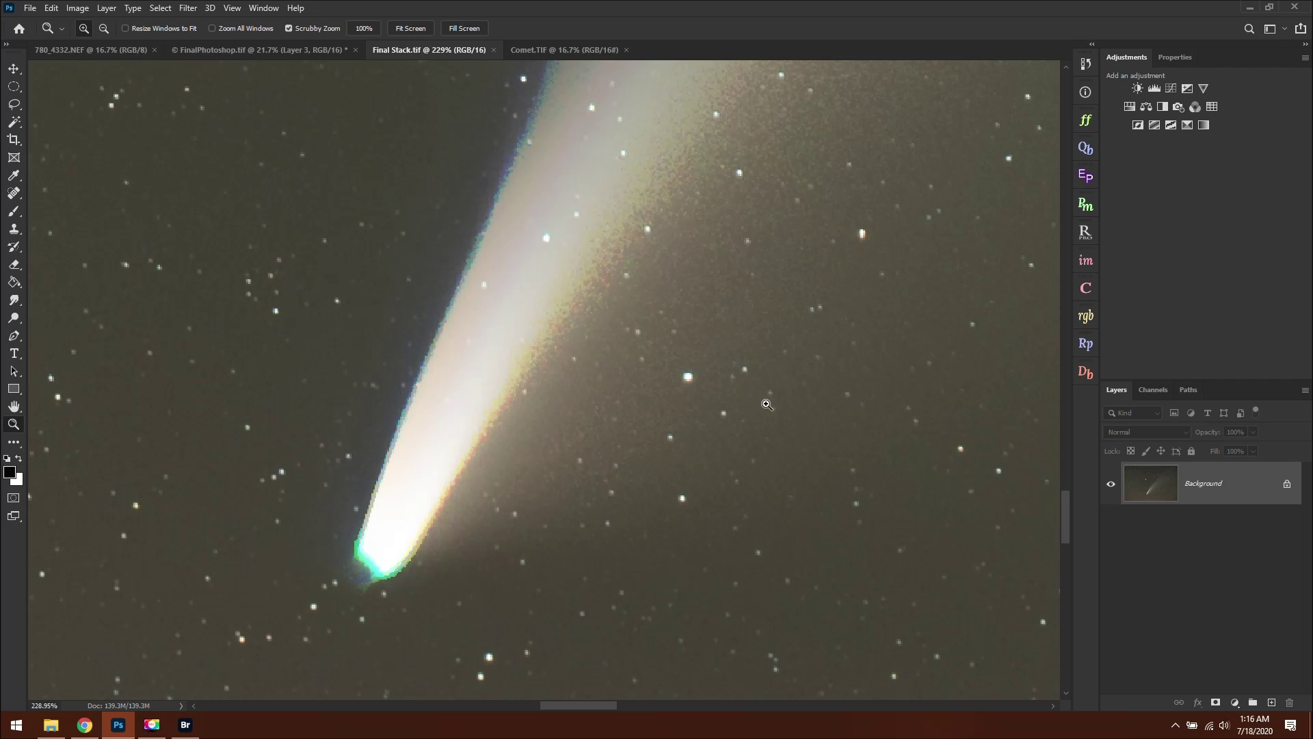
left_click_drag(501, 482, 451, 483)
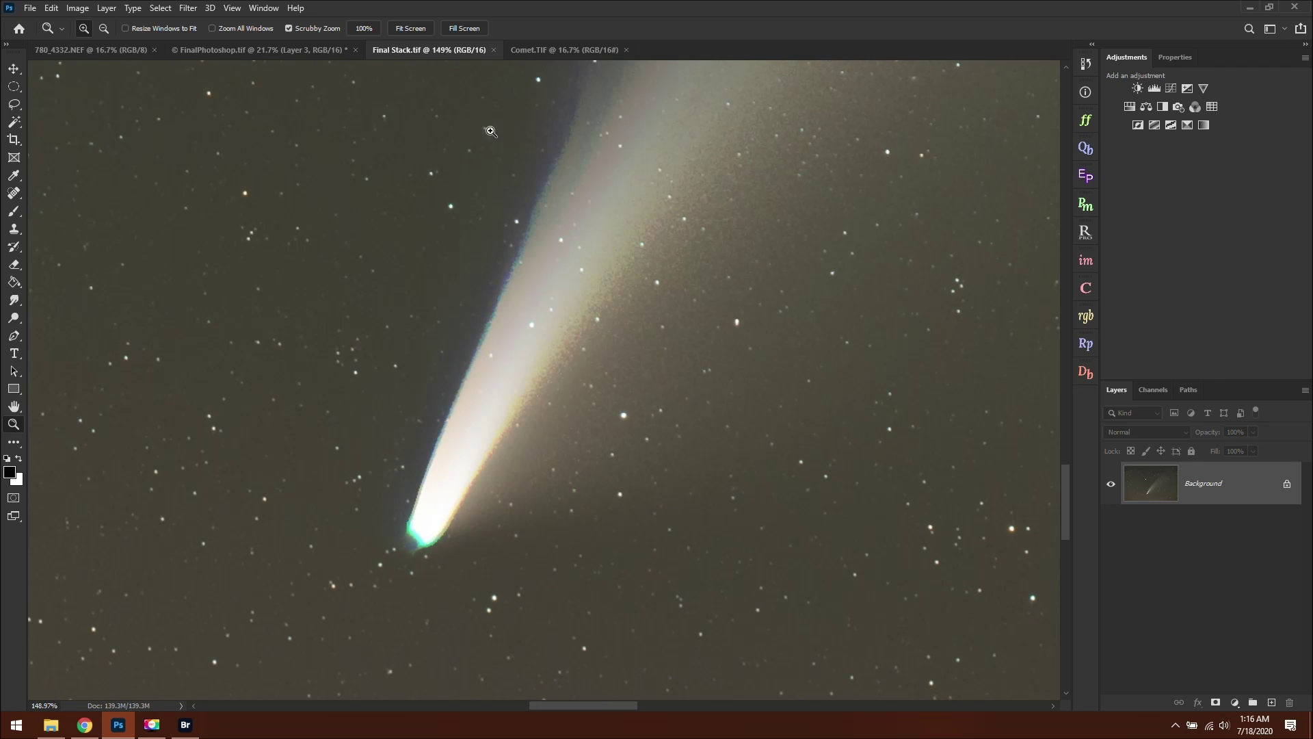
left_click(536, 53)
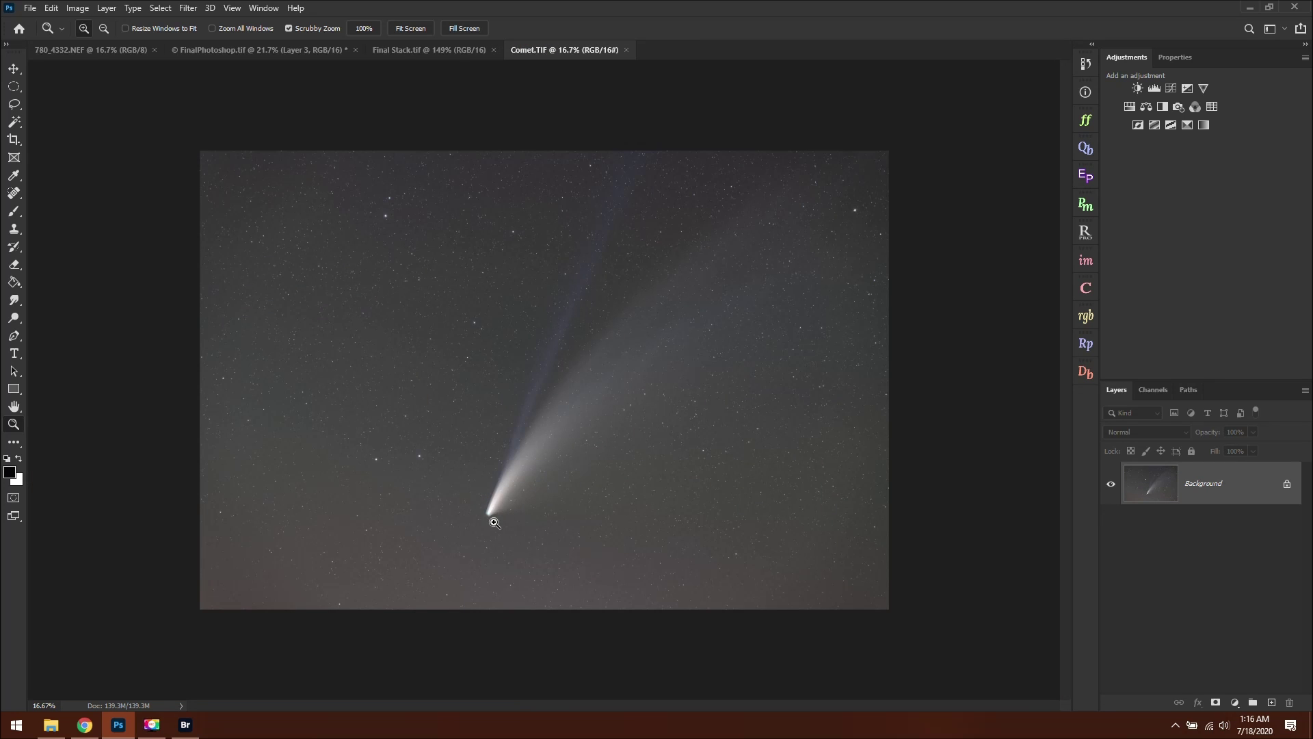
left_click_drag(489, 514, 644, 595)
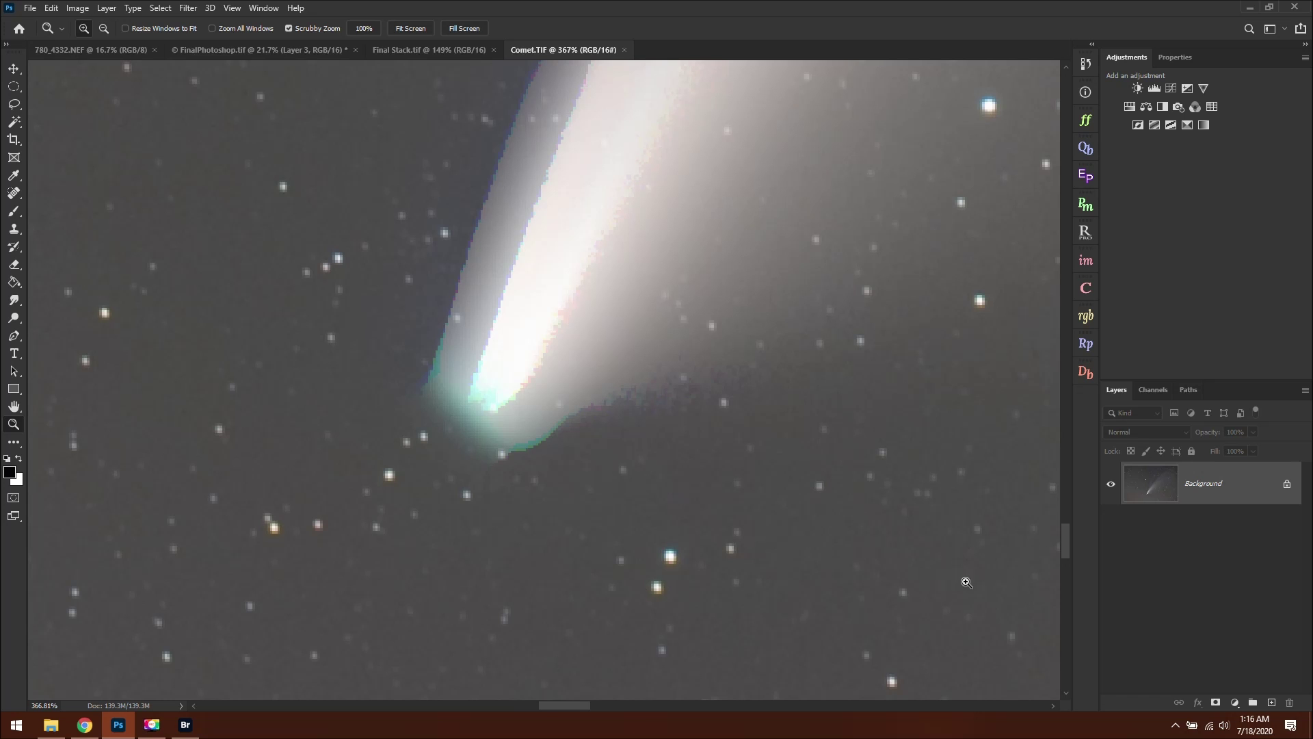
mouse_move(1065, 554)
left_mouse_down()
mouse_move(1065, 525)
mouse_move(1068, 538)
left_mouse_up()
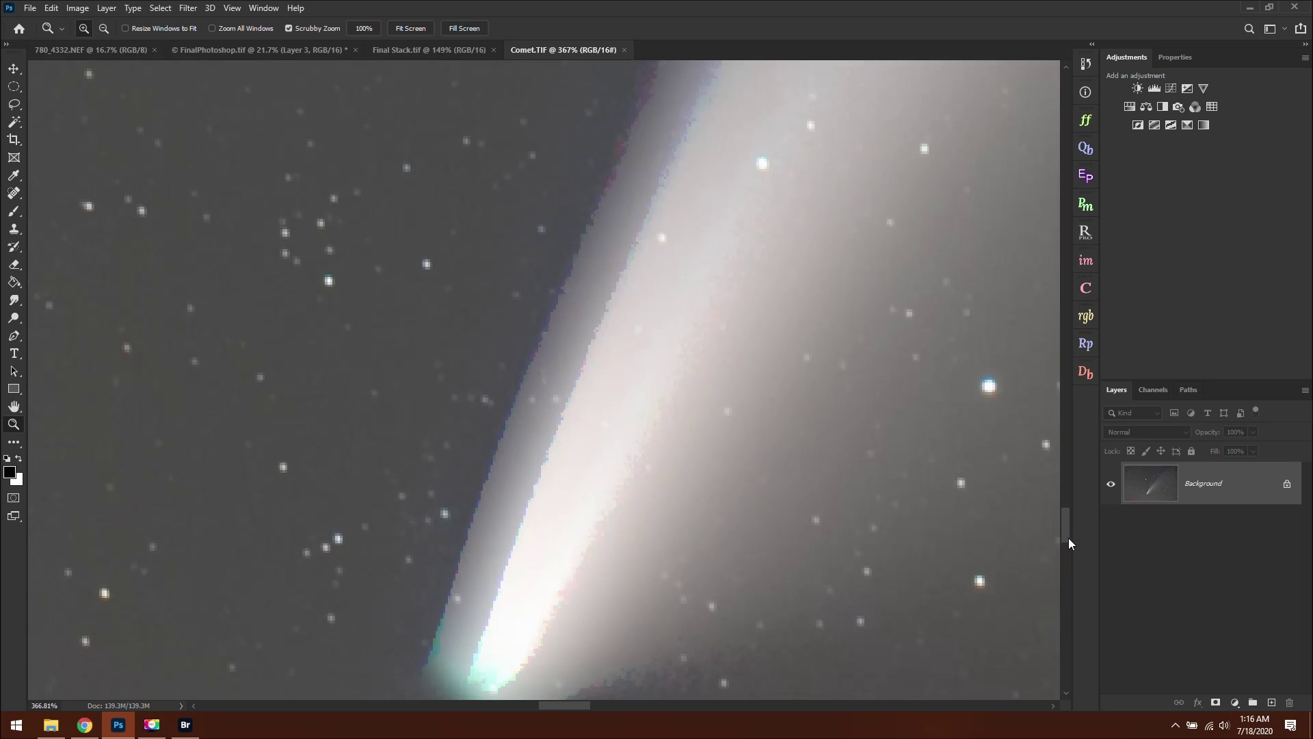
scroll(736, 423, "down", 2)
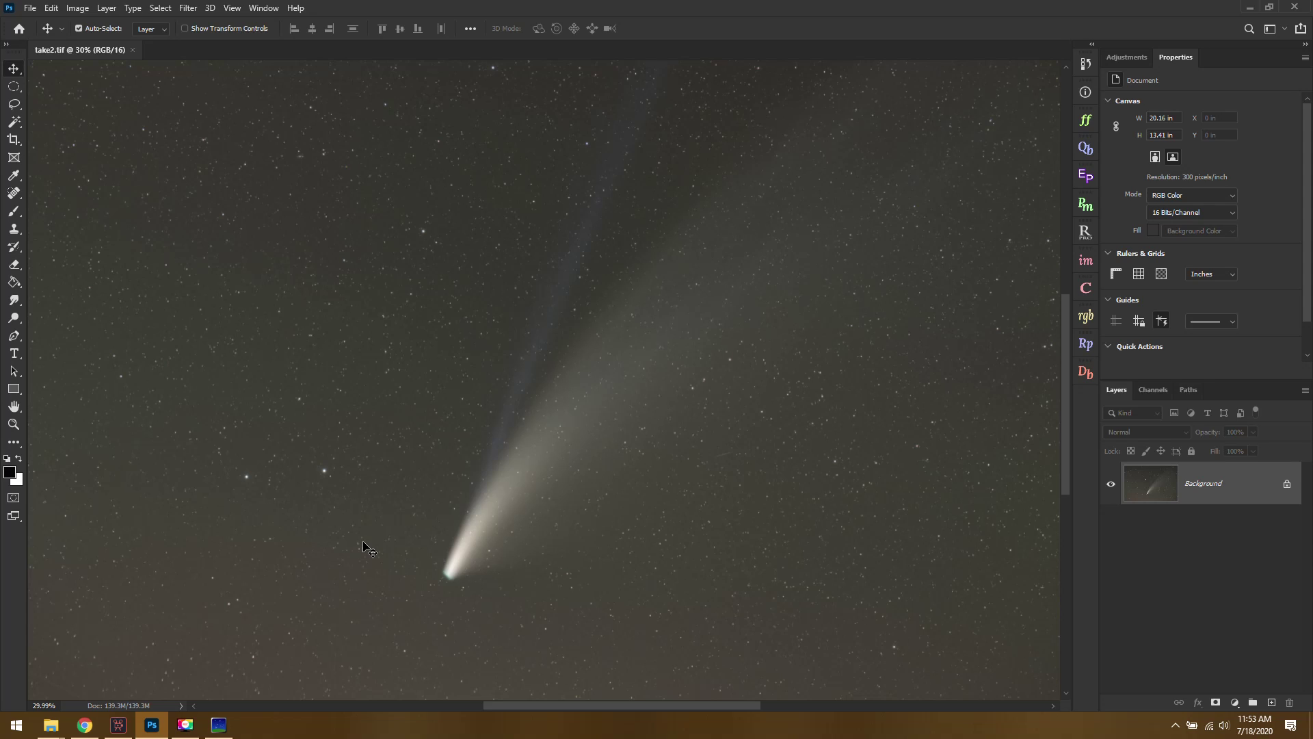
- Switch to Sequator, try the Select best pixels computing option and return it to Accumulation
left_click(231, 733)
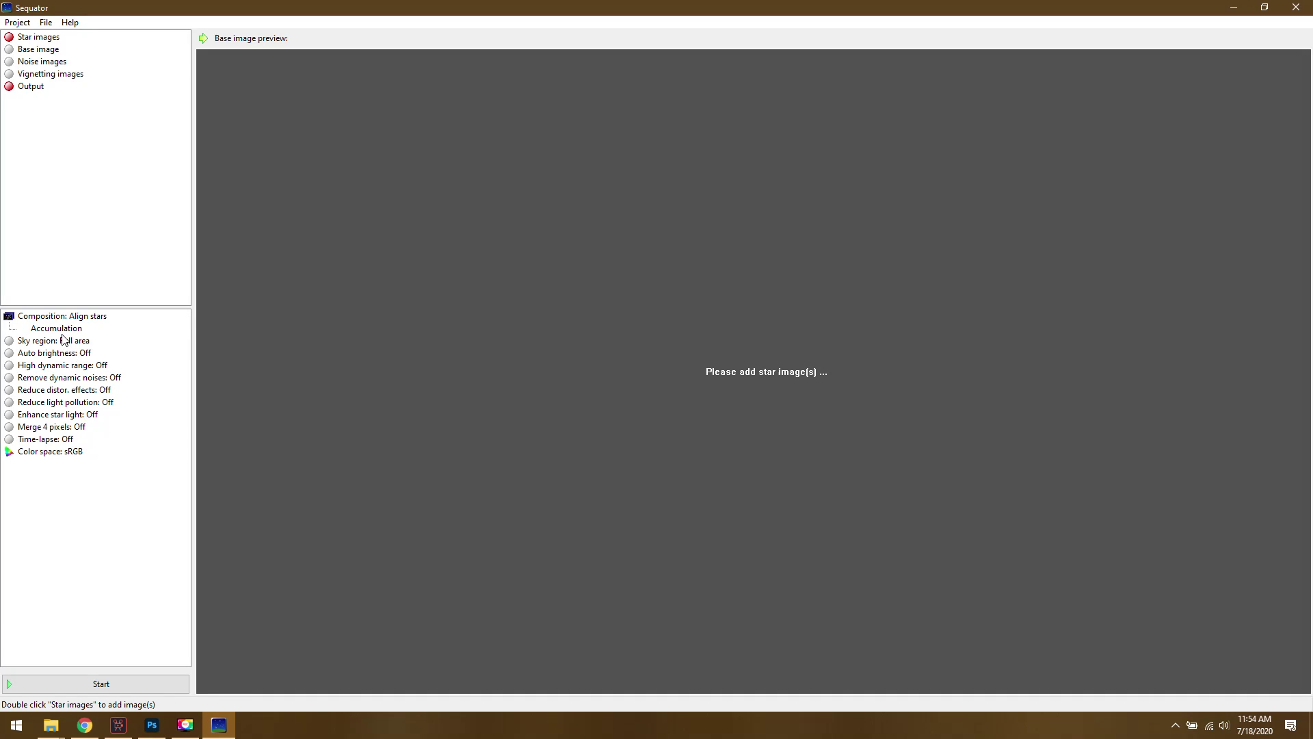
left_click(57, 329)
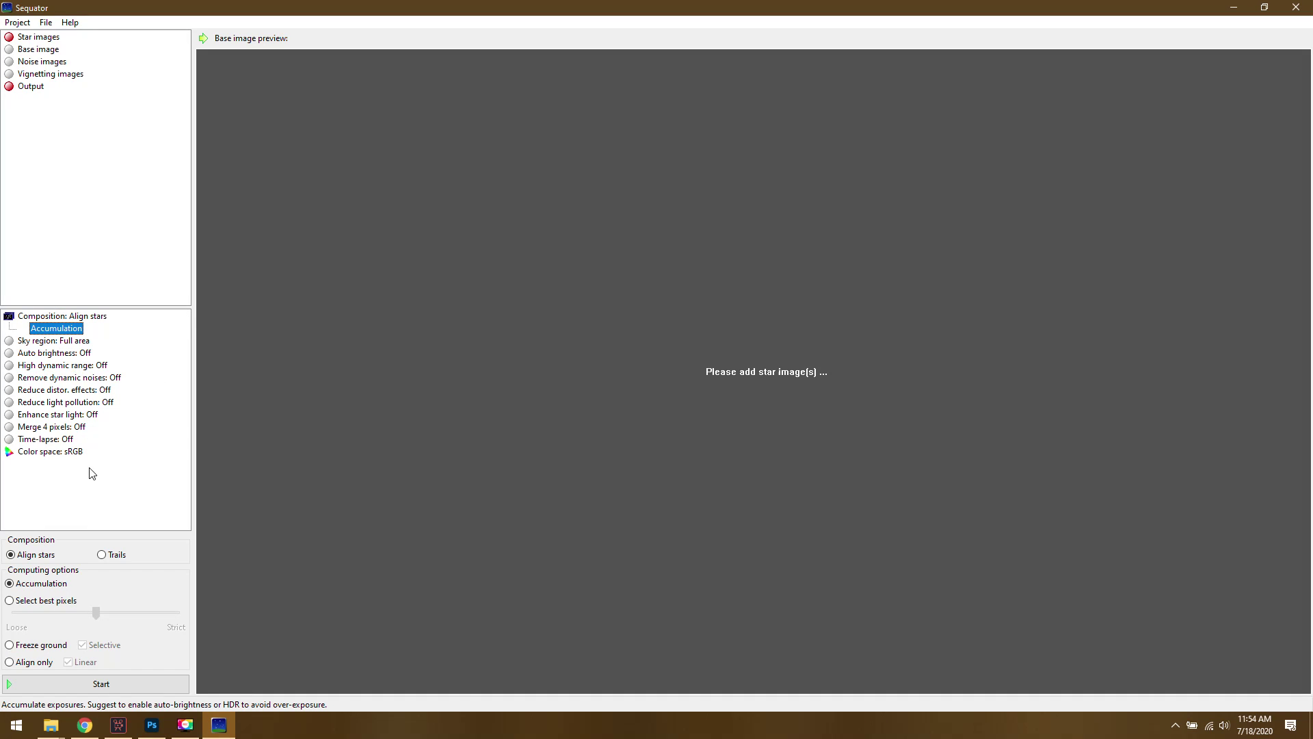
left_click(35, 602)
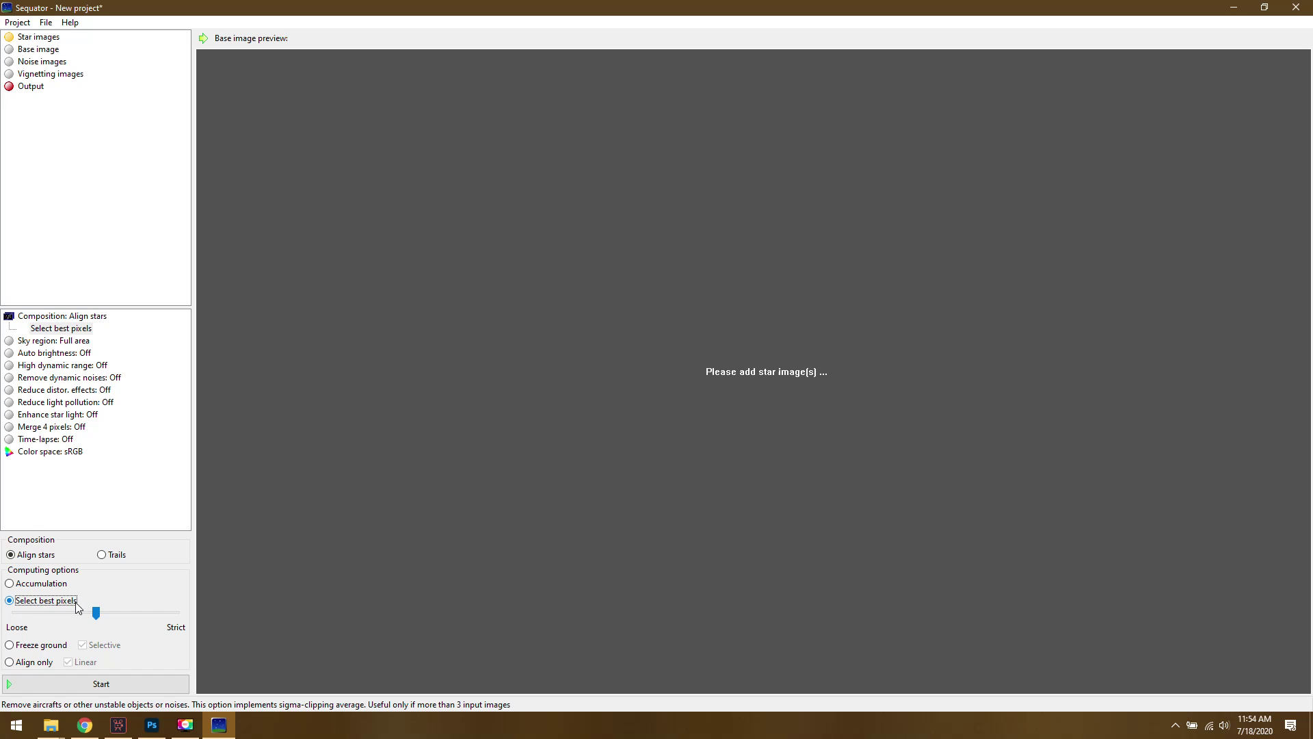
left_click(43, 584)
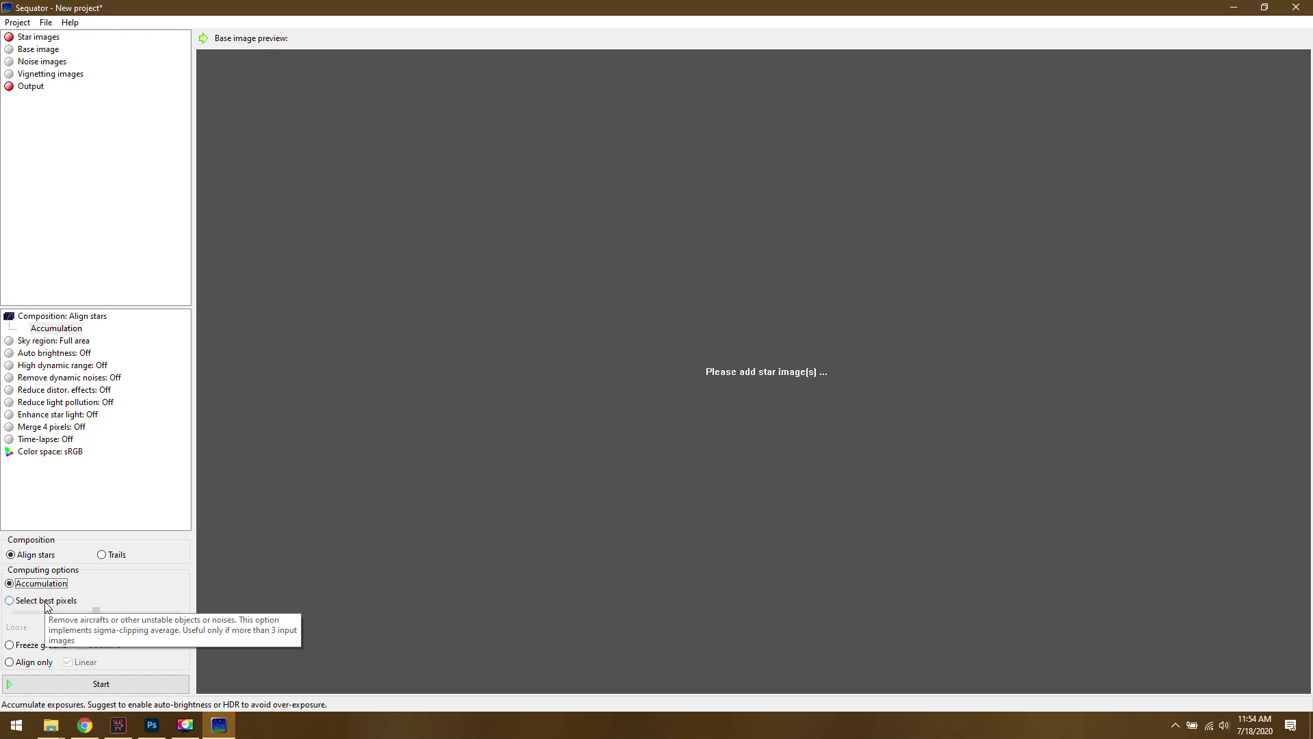
- Switch to Photoshop and examine the comet's head and tail transitions up close in take2.tif
left_click(152, 724)
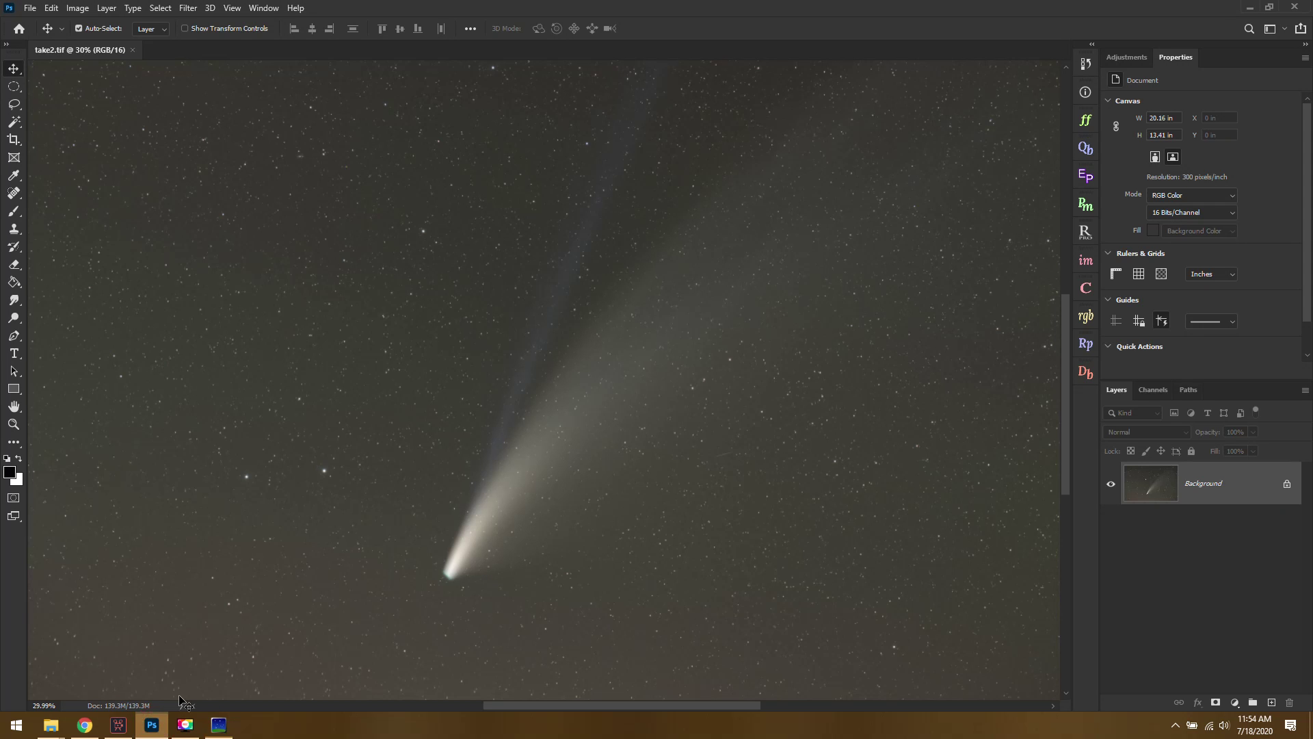
scroll(472, 582, "up", 8)
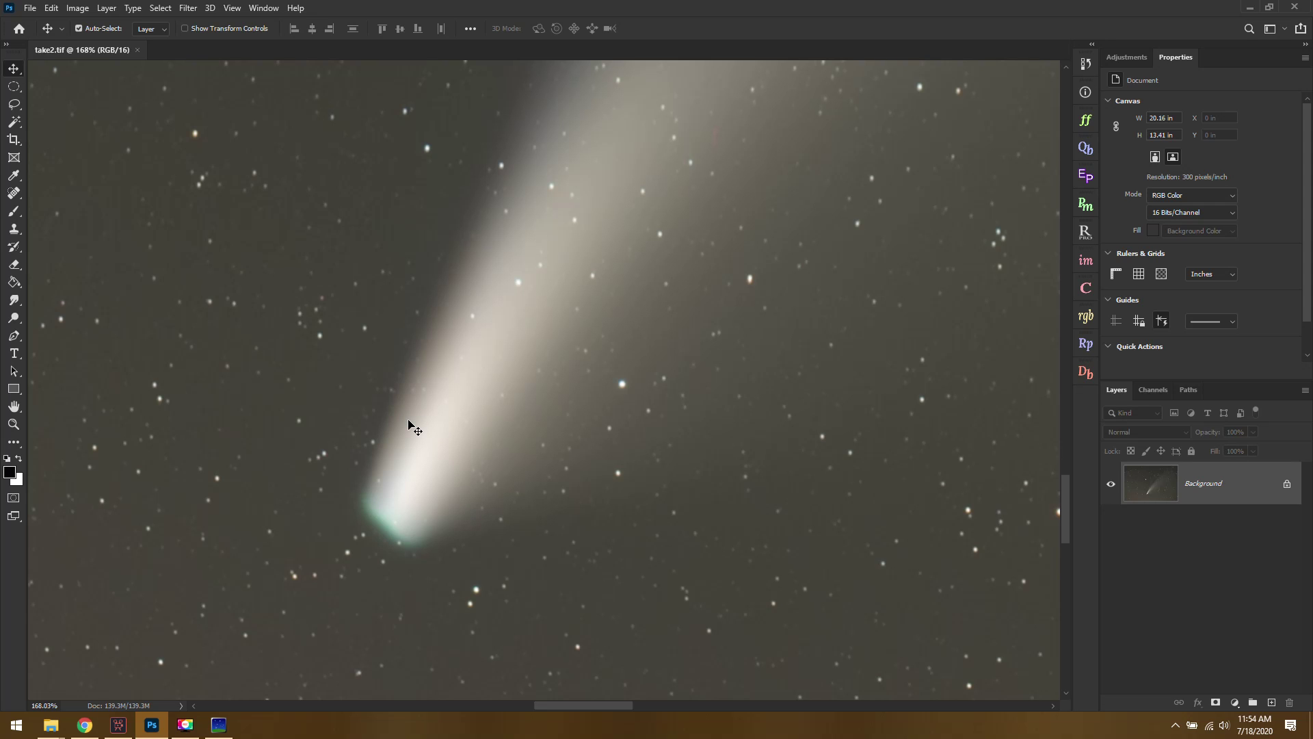
scroll(408, 424, "up", 3)
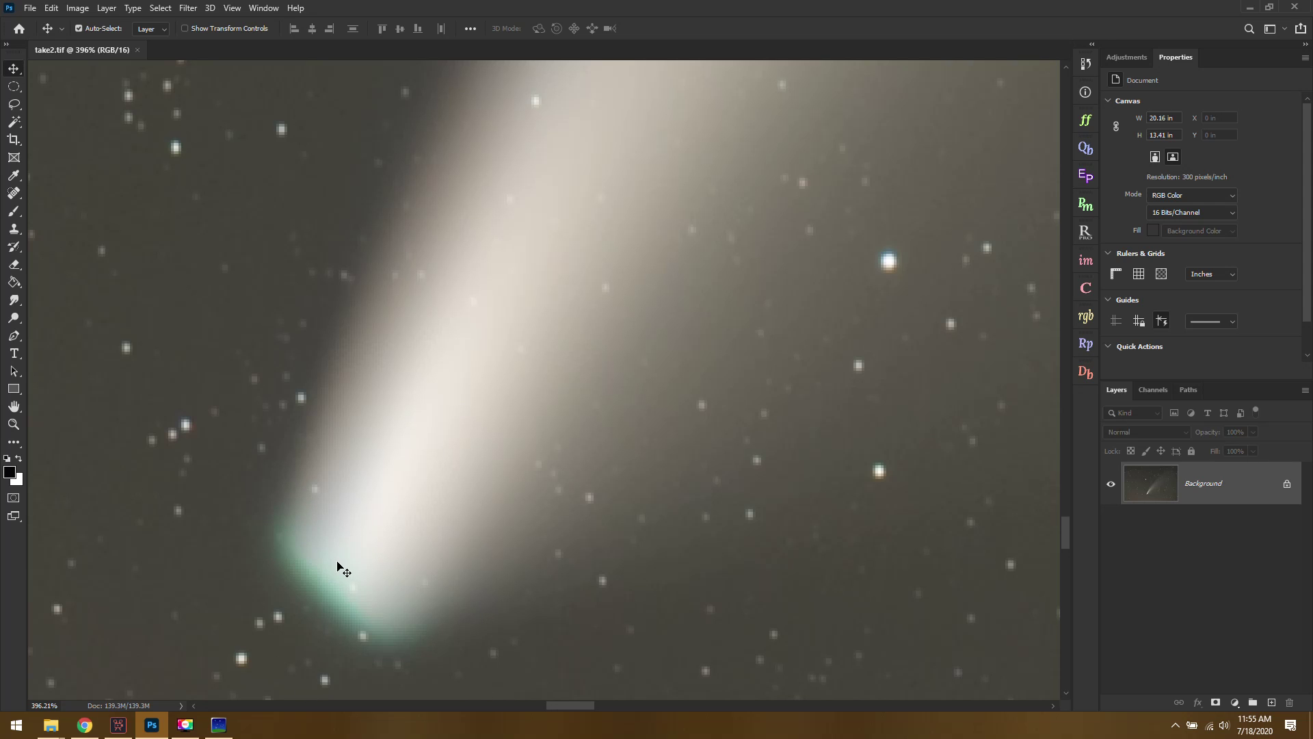
scroll(337, 565, "down", 5)
scroll(345, 557, "down", 8)
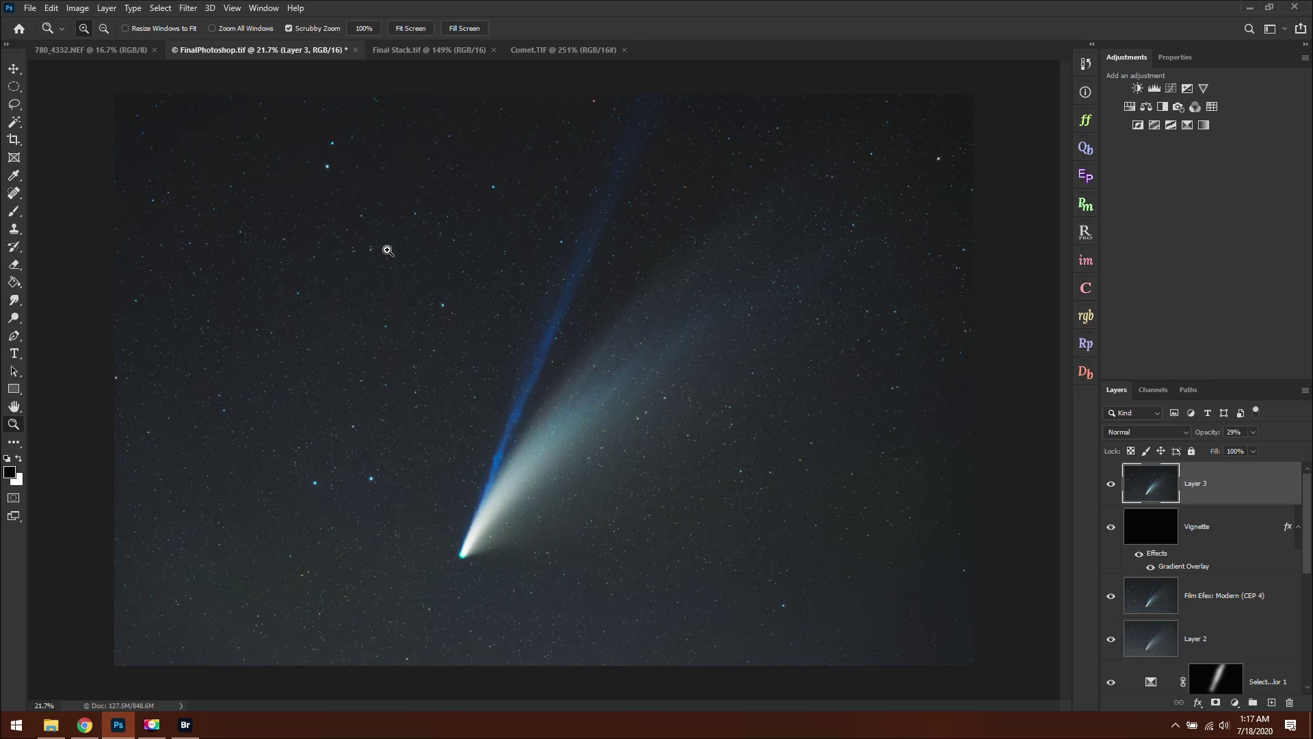
- Load the comet exposures 780_4311.TIF through 780_4335.TIF from the Comet folder as layers with Load Files into Stack
left_click(35, 7)
mouse_move(96, 342)
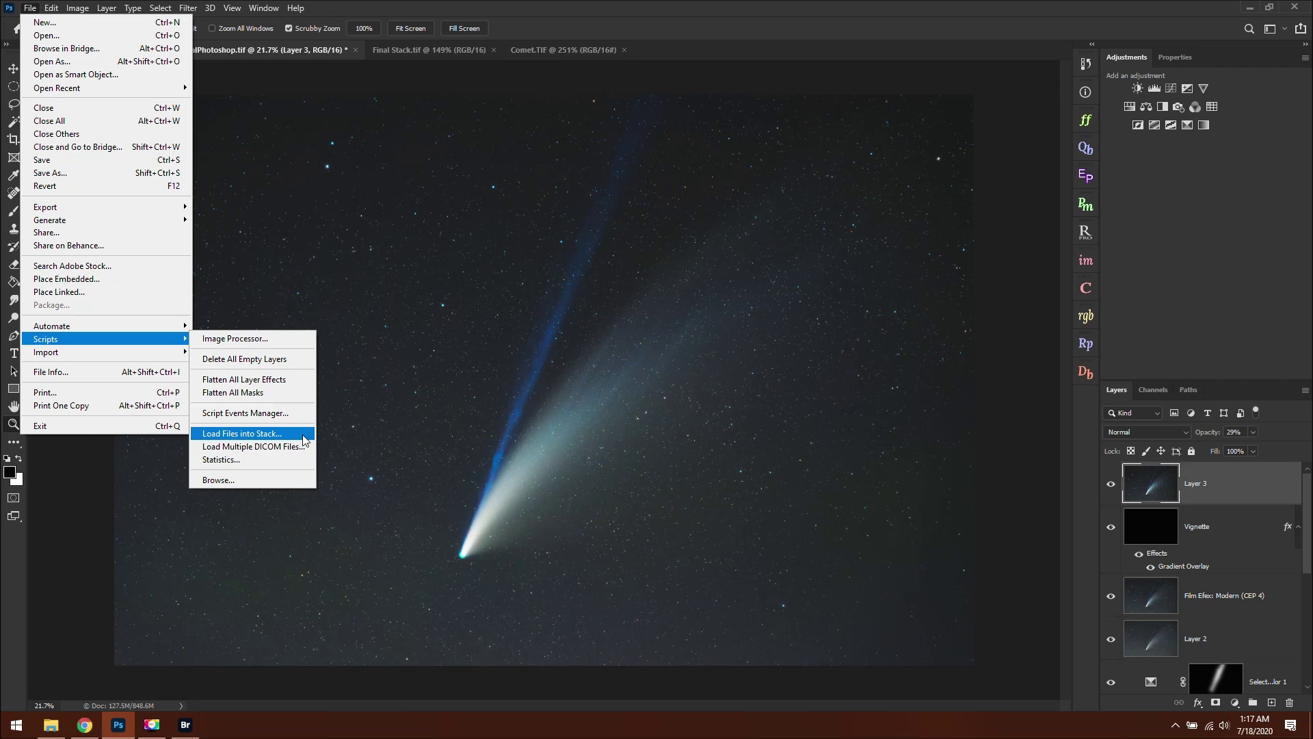
left_click(301, 438)
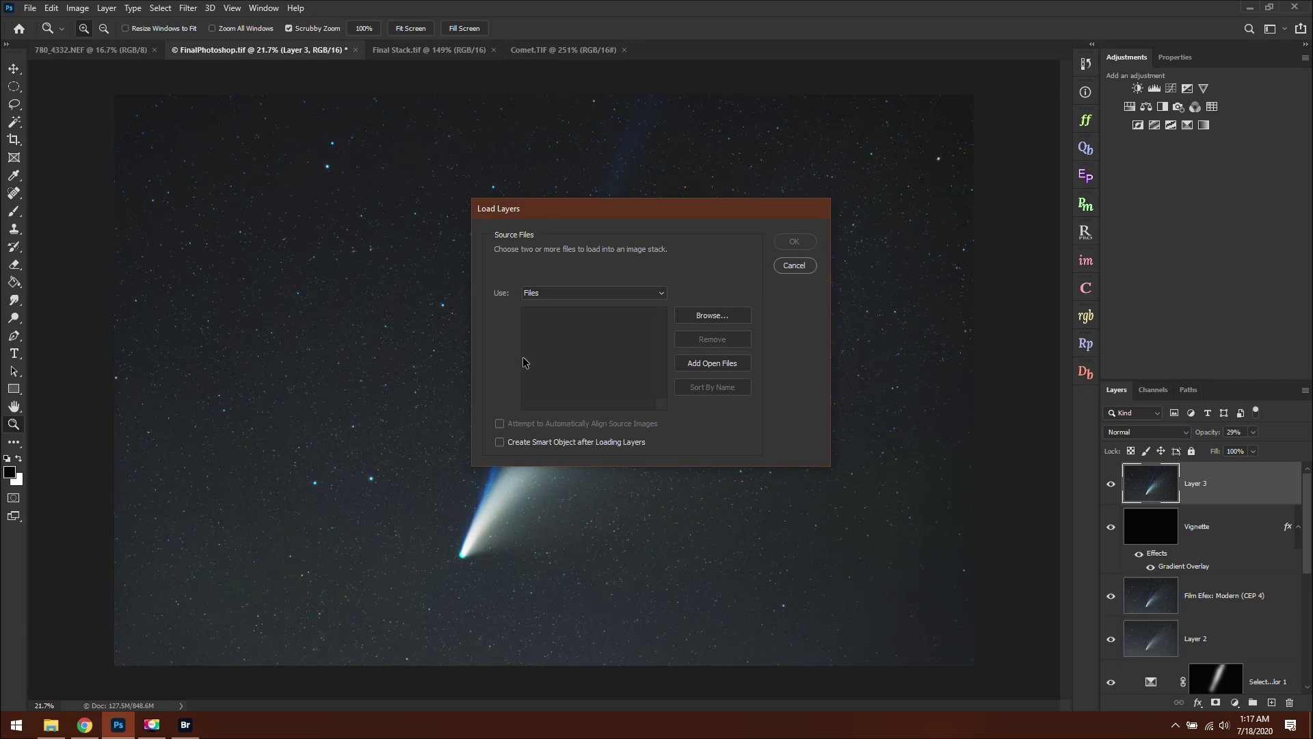
left_click(723, 322)
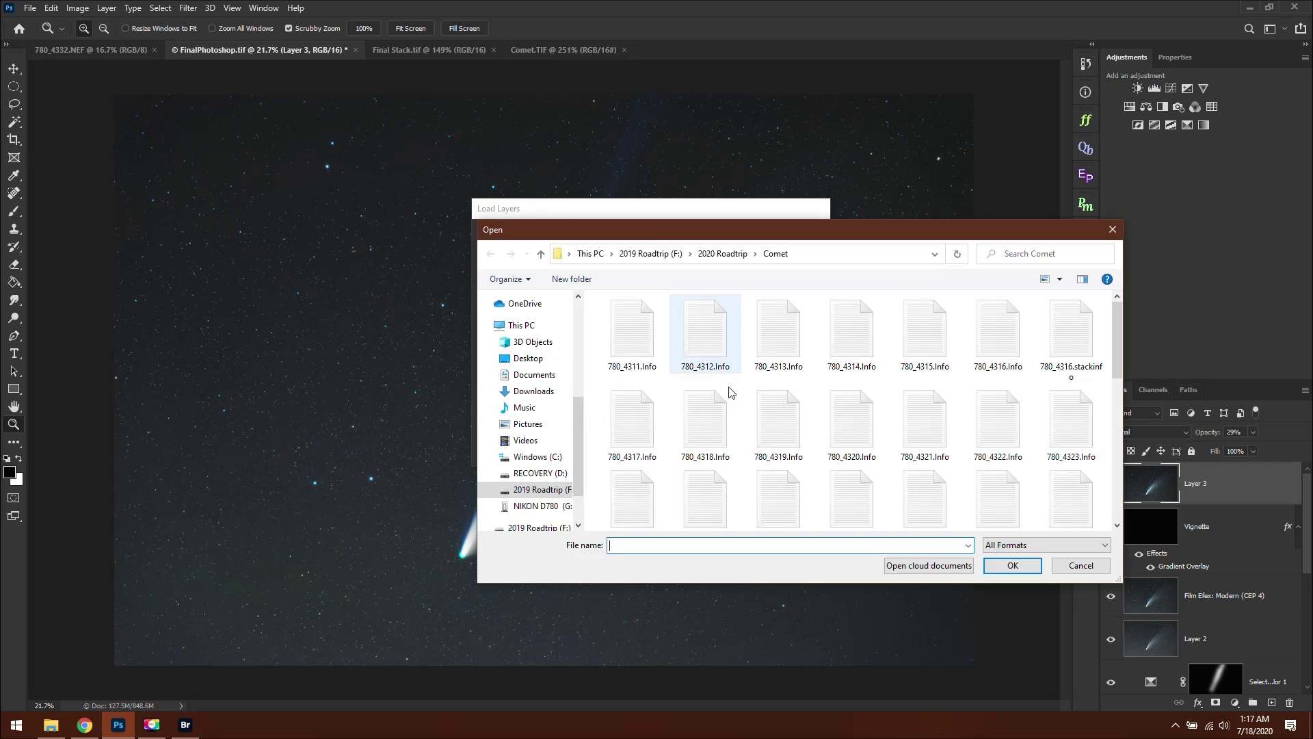
scroll(767, 405, "down", 10)
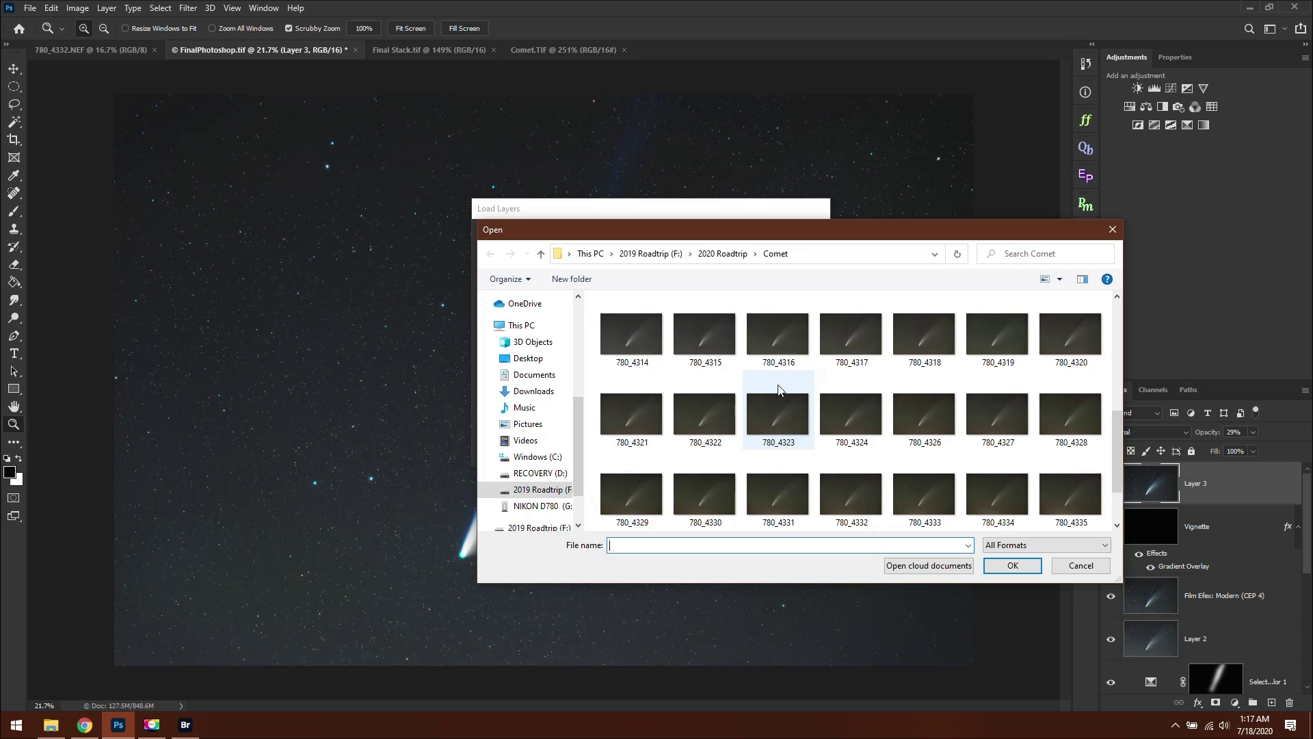
scroll(807, 401, "up", 1)
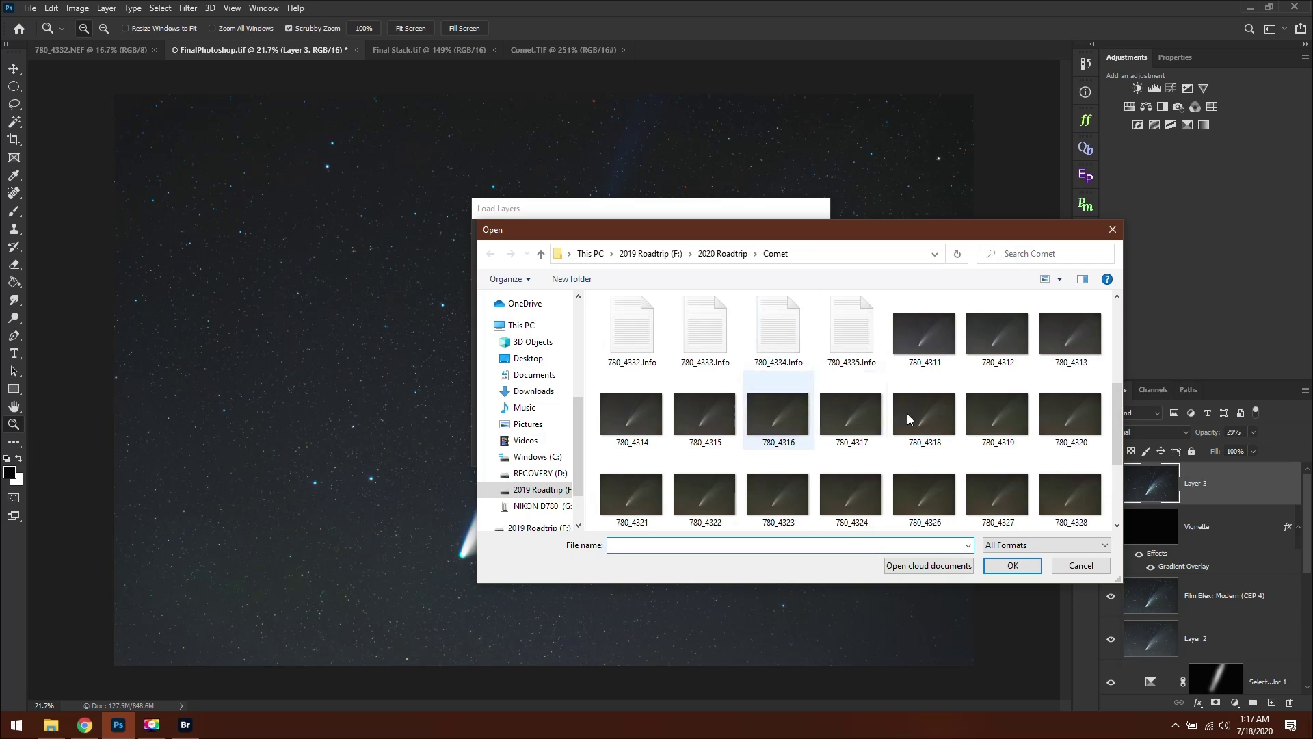
left_click(950, 332)
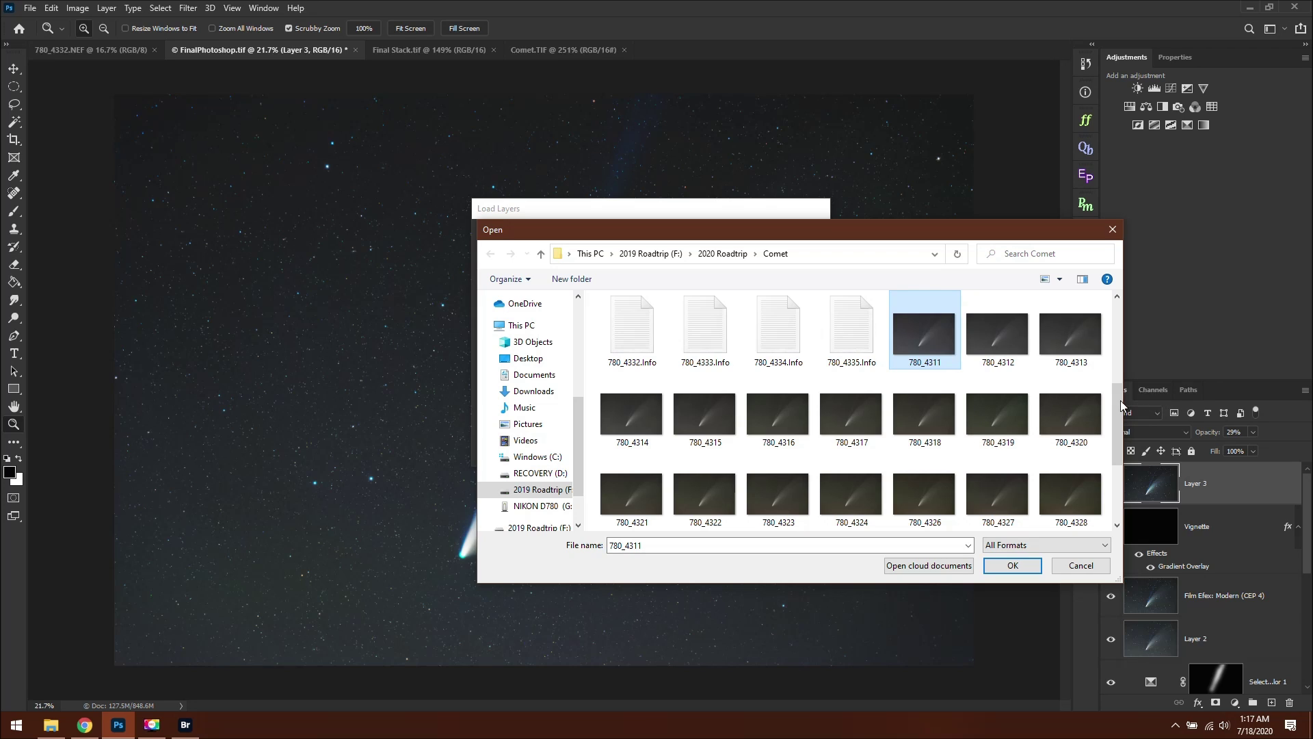
scroll(1053, 396, "down", 2)
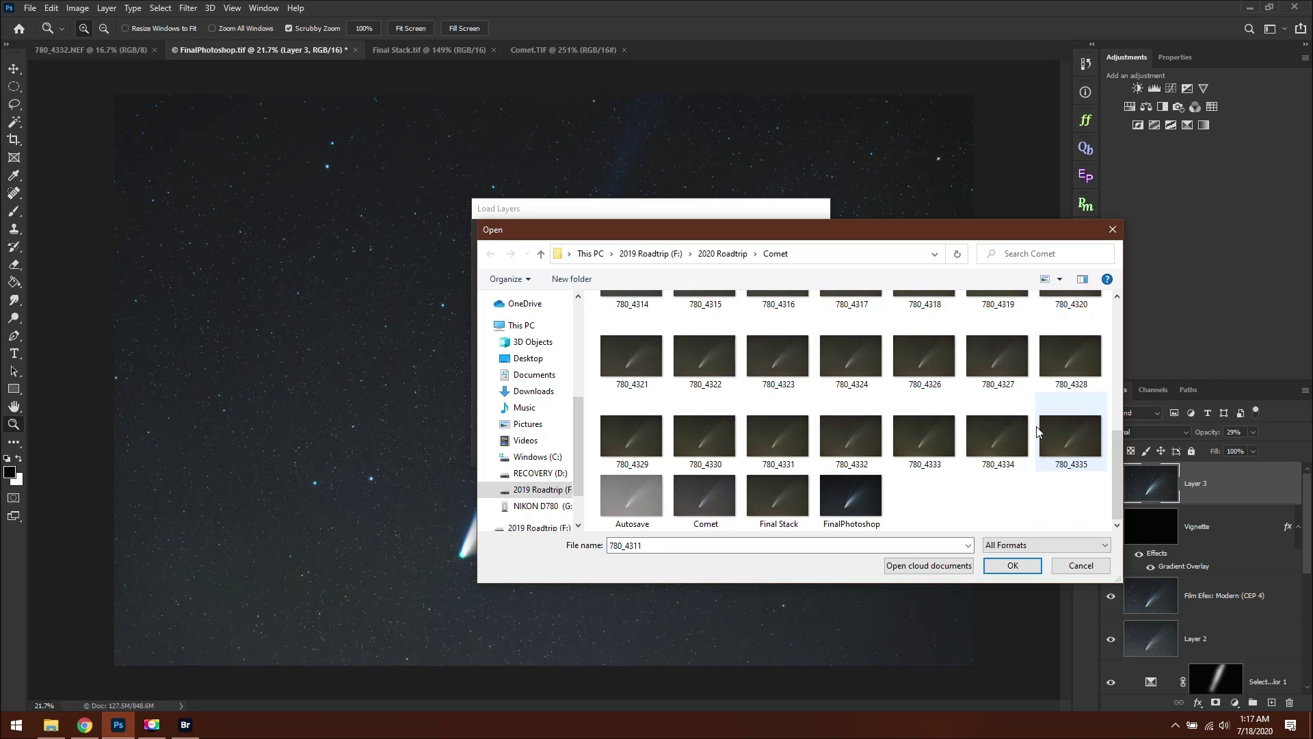
left_click(1058, 435, "shift")
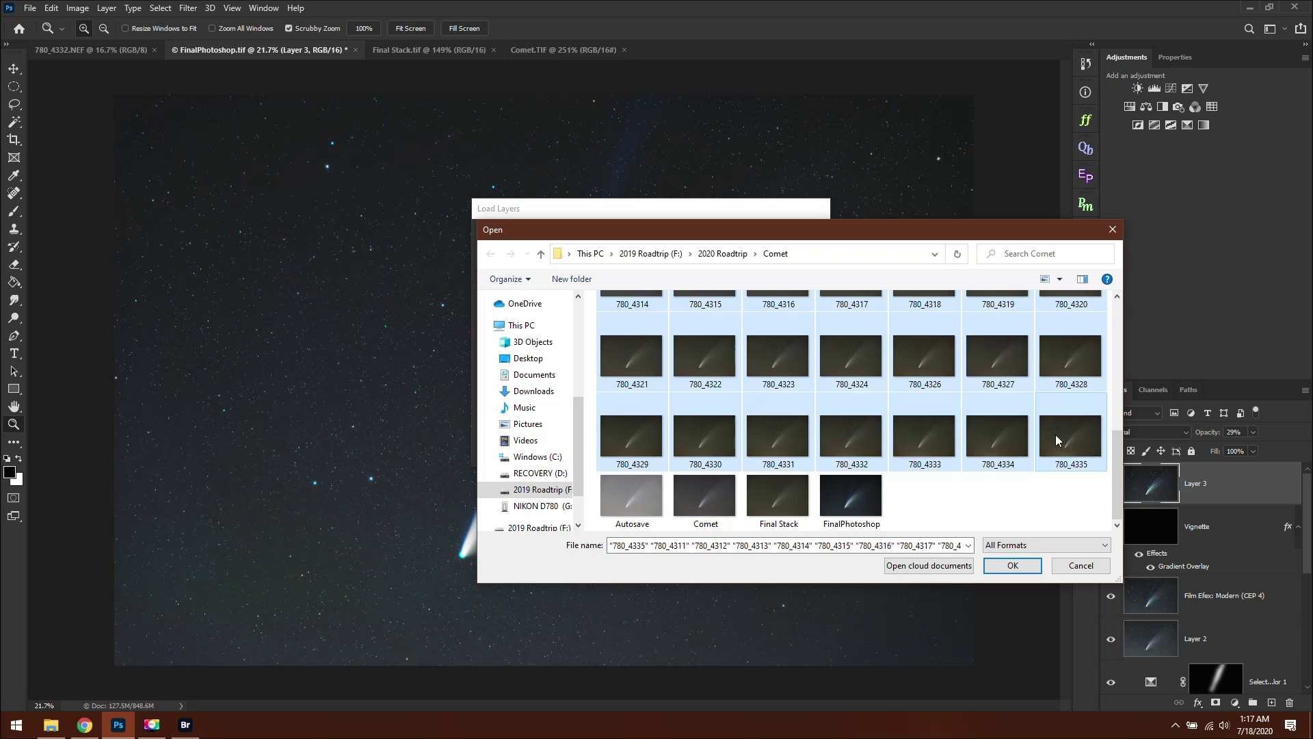
scroll(1019, 411, "up", 3)
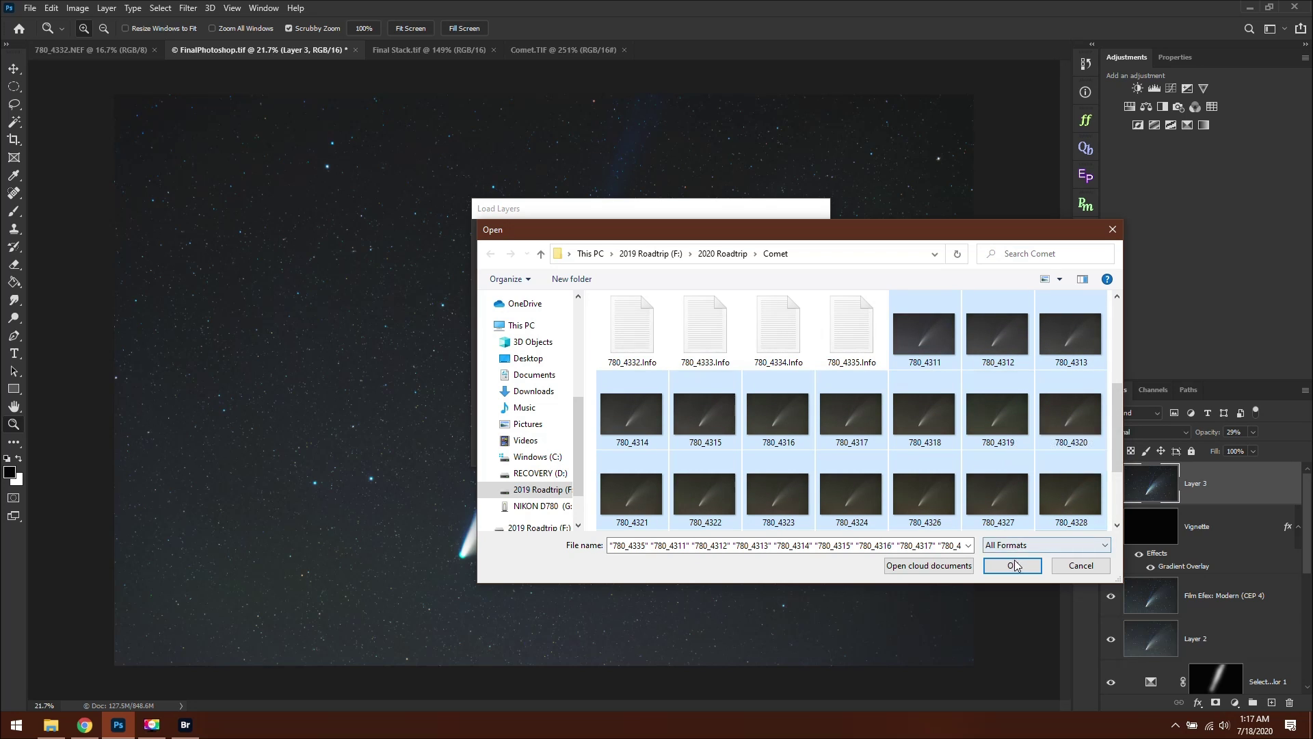
left_click(1014, 564)
scroll(596, 390, "up", 5)
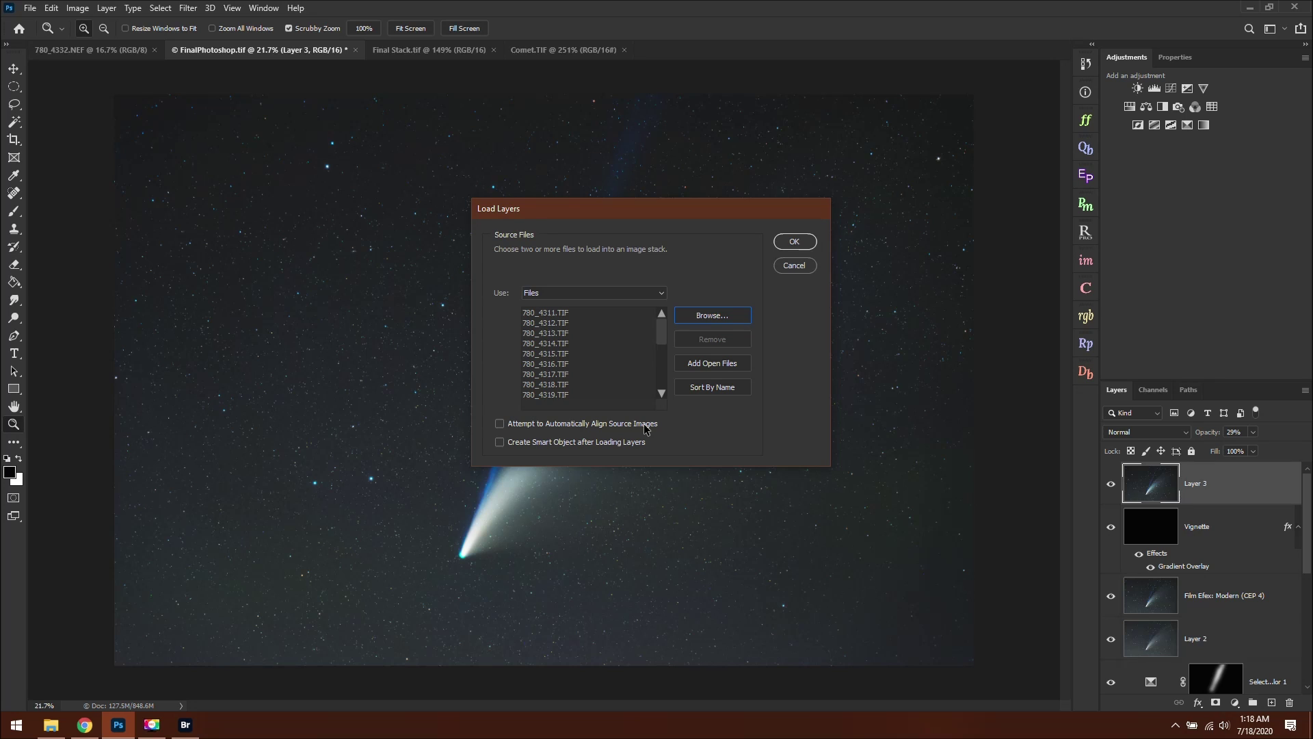
scroll(608, 349, "down", 5)
- Look through the loaded layers from 780_4311.TIF down to 780_4335.TIF
scroll(610, 370, "up", 5)
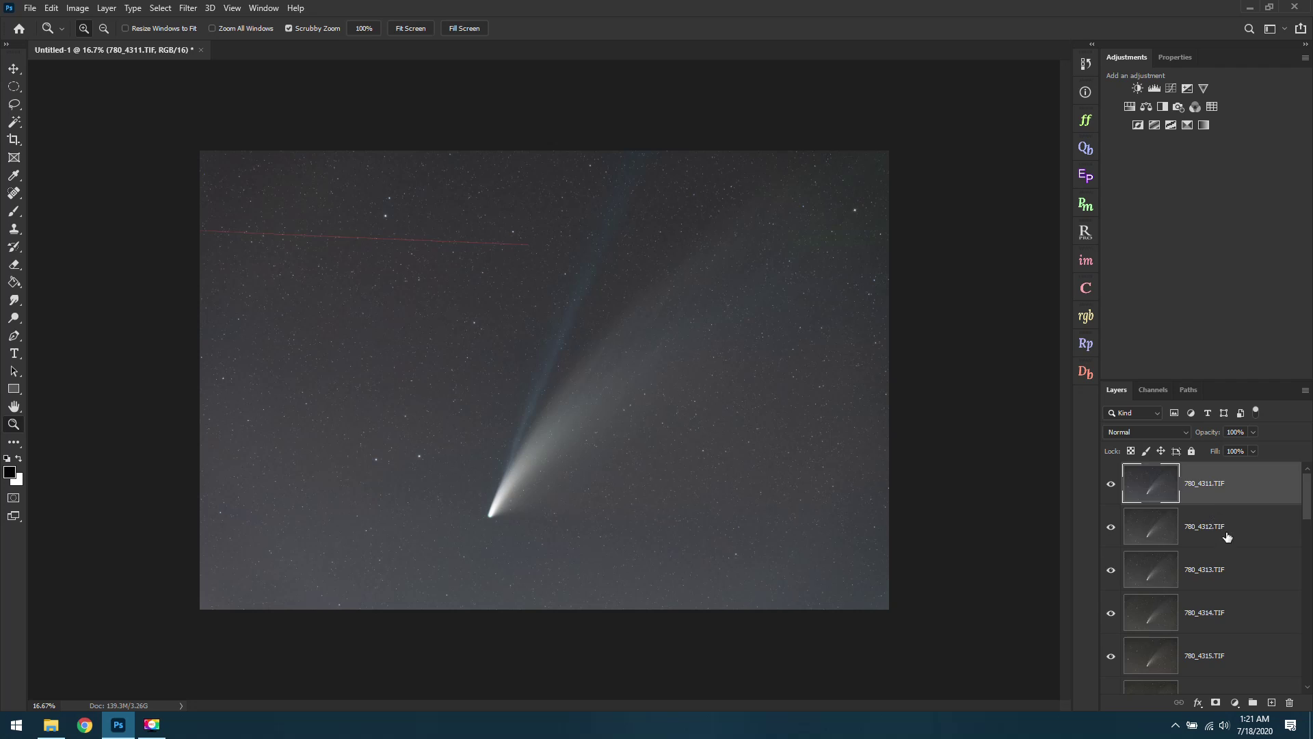
scroll(1226, 534, "down", 6)
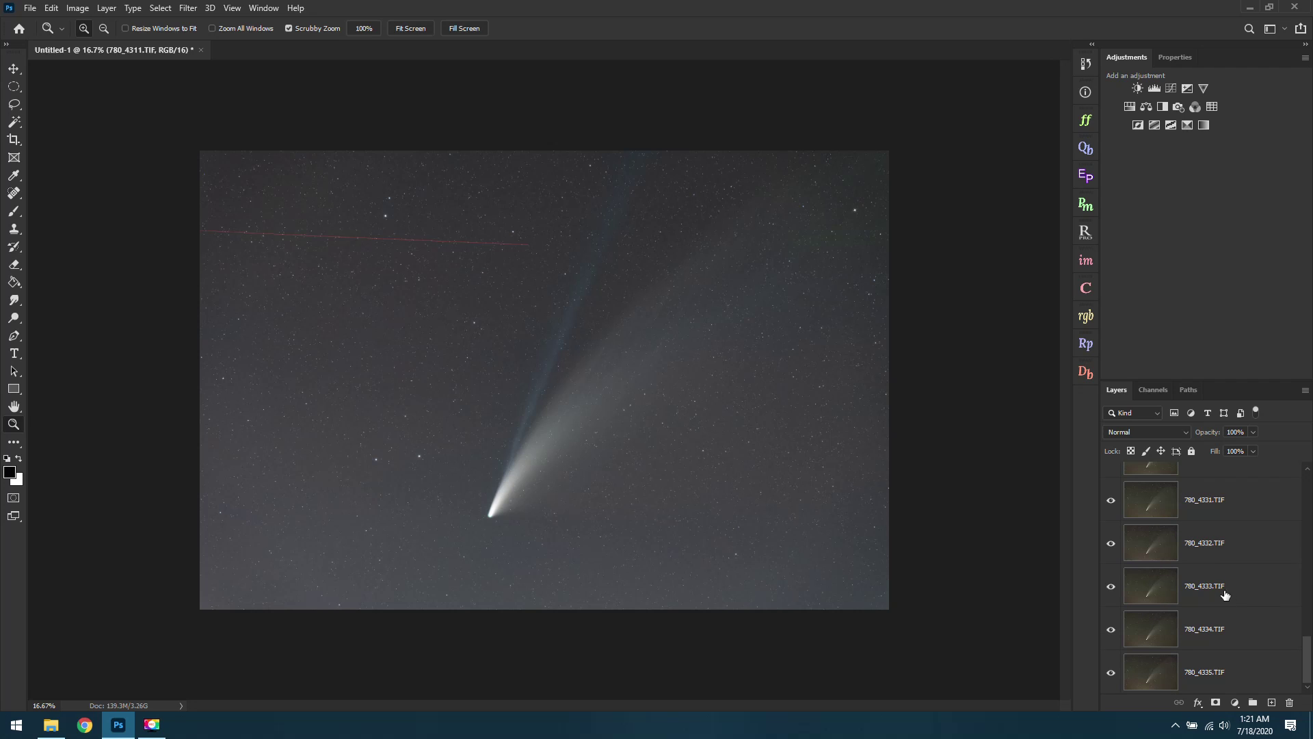
scroll(1275, 561, "up", 6)
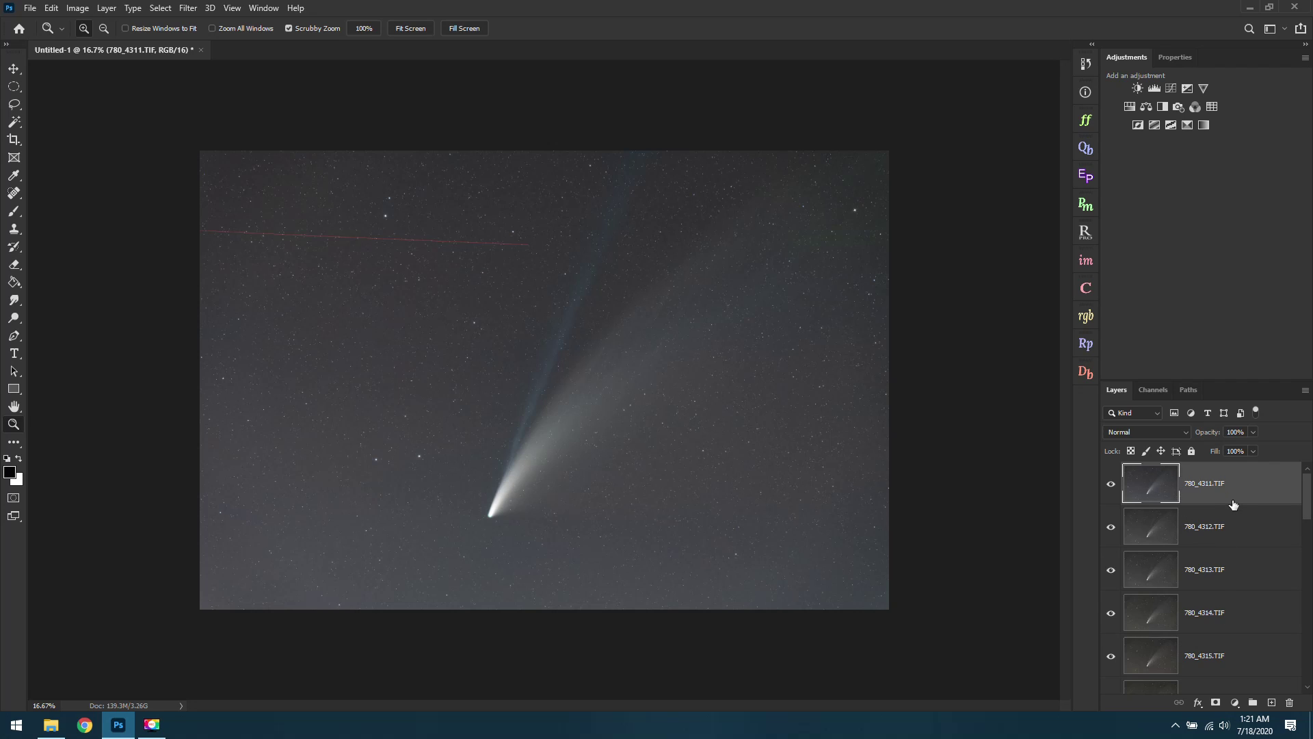
scroll(1231, 563, "down", 5)
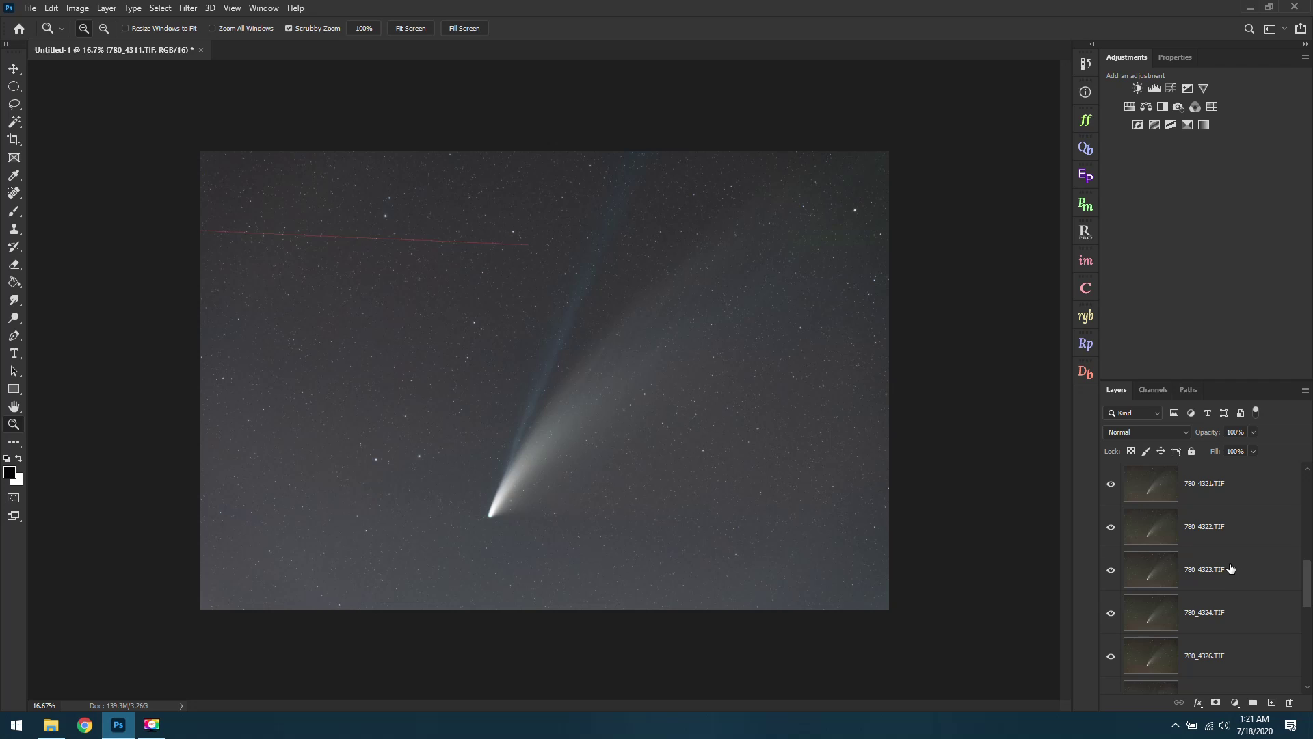
scroll(1235, 612, "down", 4)
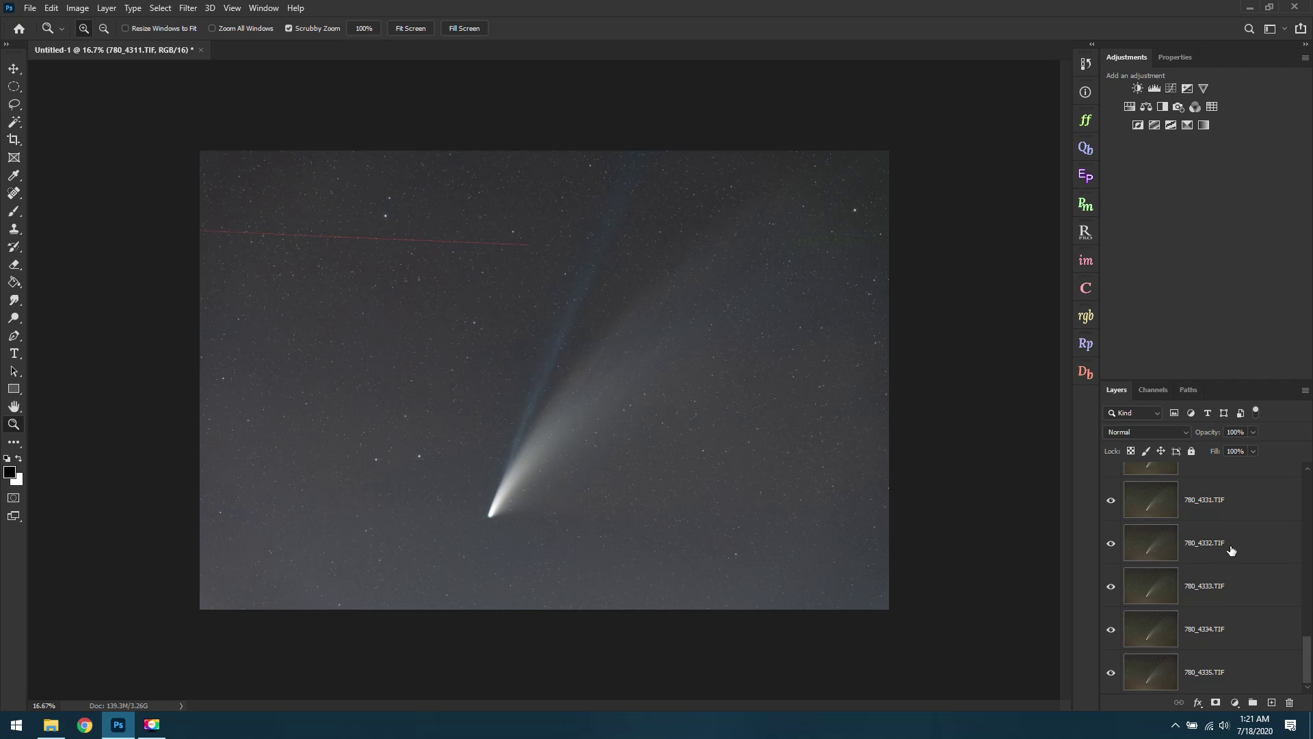
scroll(1224, 601, "down", 1)
scroll(1228, 604, "up", 10)
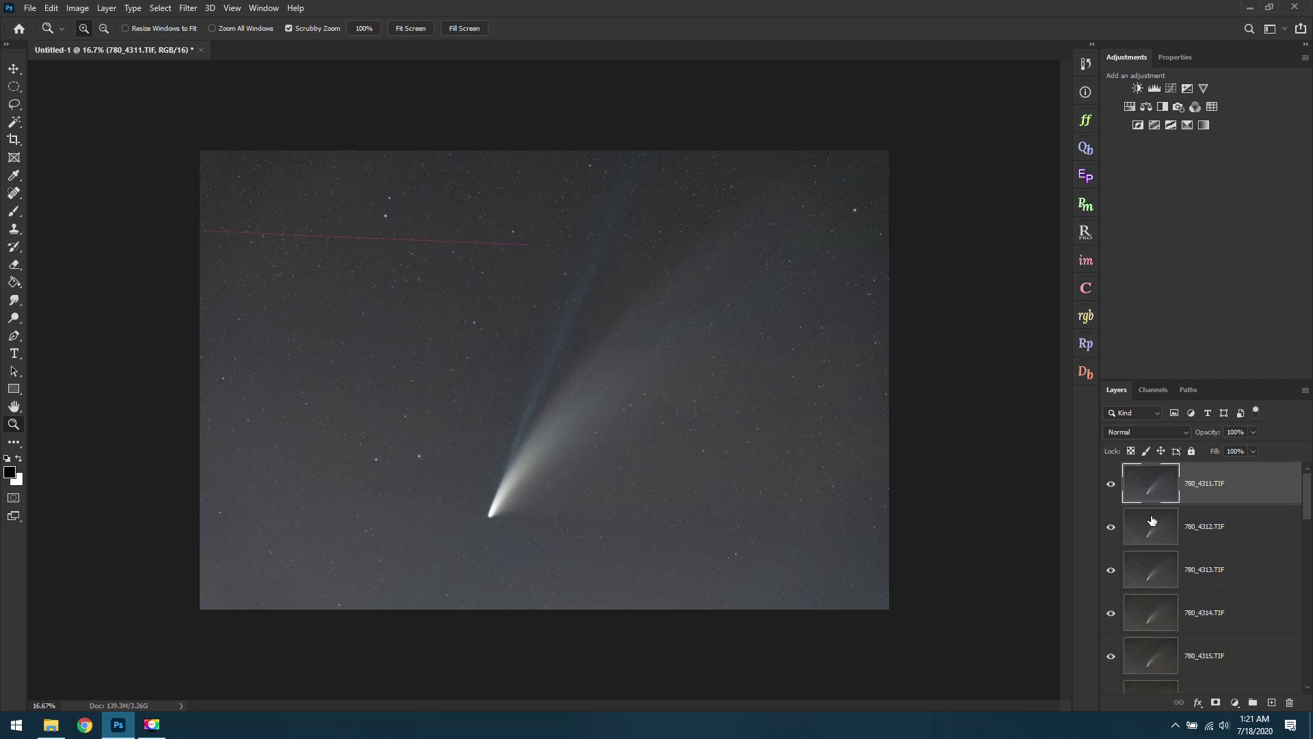
- Hide every layer in the stack except the bottom one, 780_4335.TIF
left_click(1111, 527)
left_click(1110, 484)
left_click(1110, 485)
left_click(1110, 484)
left_click(1111, 526)
left_click(1111, 485)
left_click_drag(1113, 488, 1112, 707)
left_click(1111, 672)
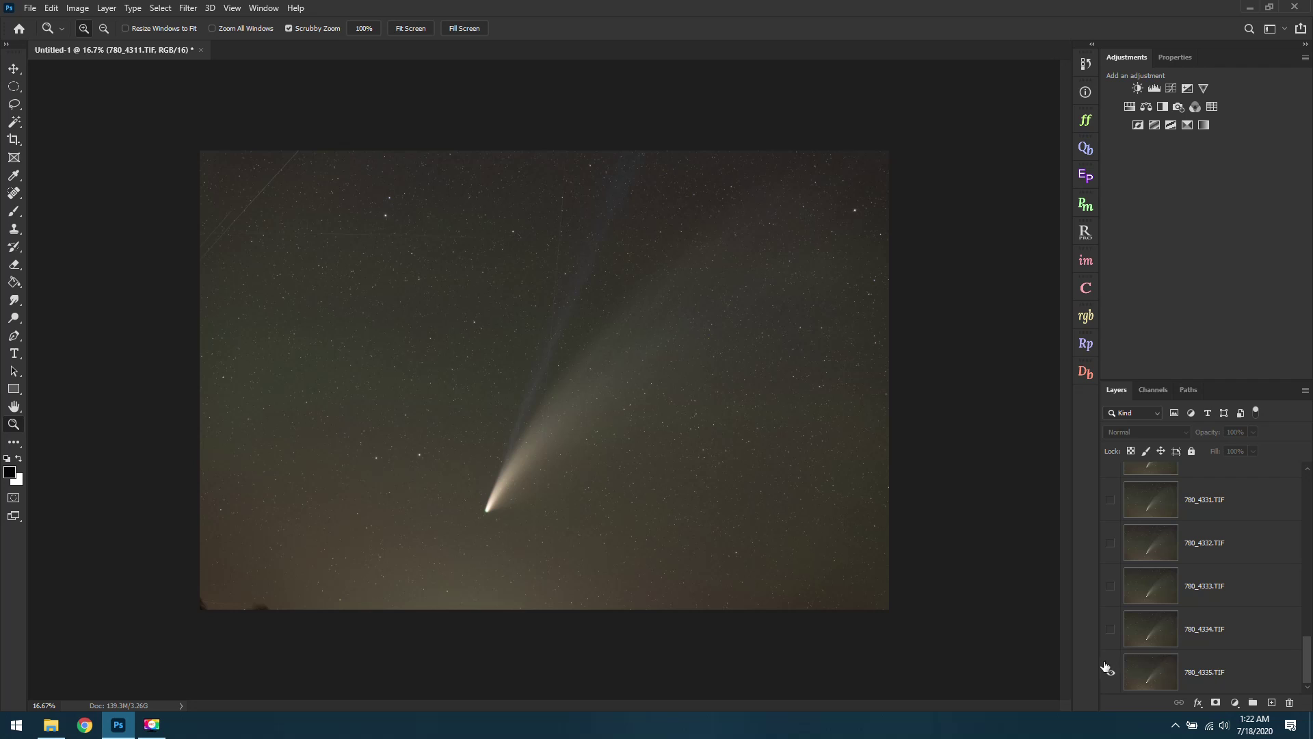
scroll(1122, 636, "up", 5)
scroll(1127, 593, "up", 5)
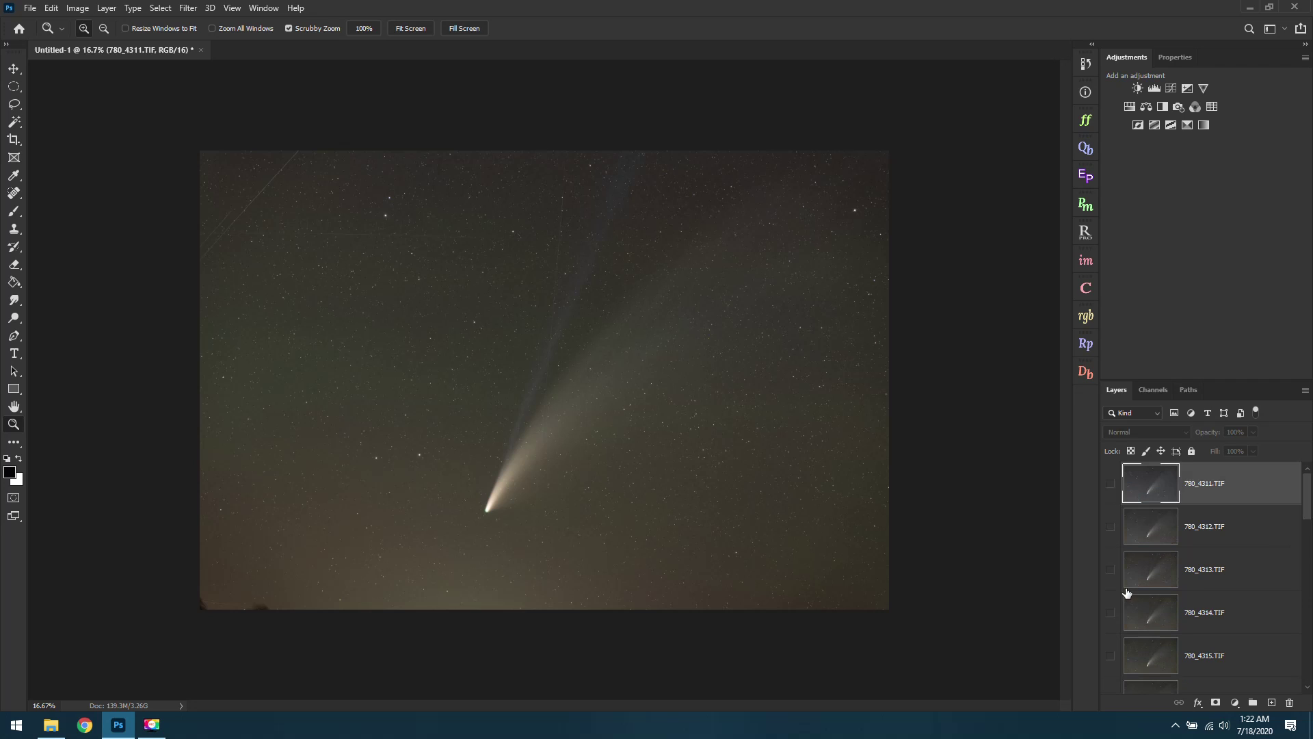
- Select layer 780_4334.TIF and make it visible above the base layer 780_4335.TIF
key("ctrl+minus")
key("ctrl+minus")
left_click_drag(675, 342, 657, 373)
scroll(1172, 554, "down", 6)
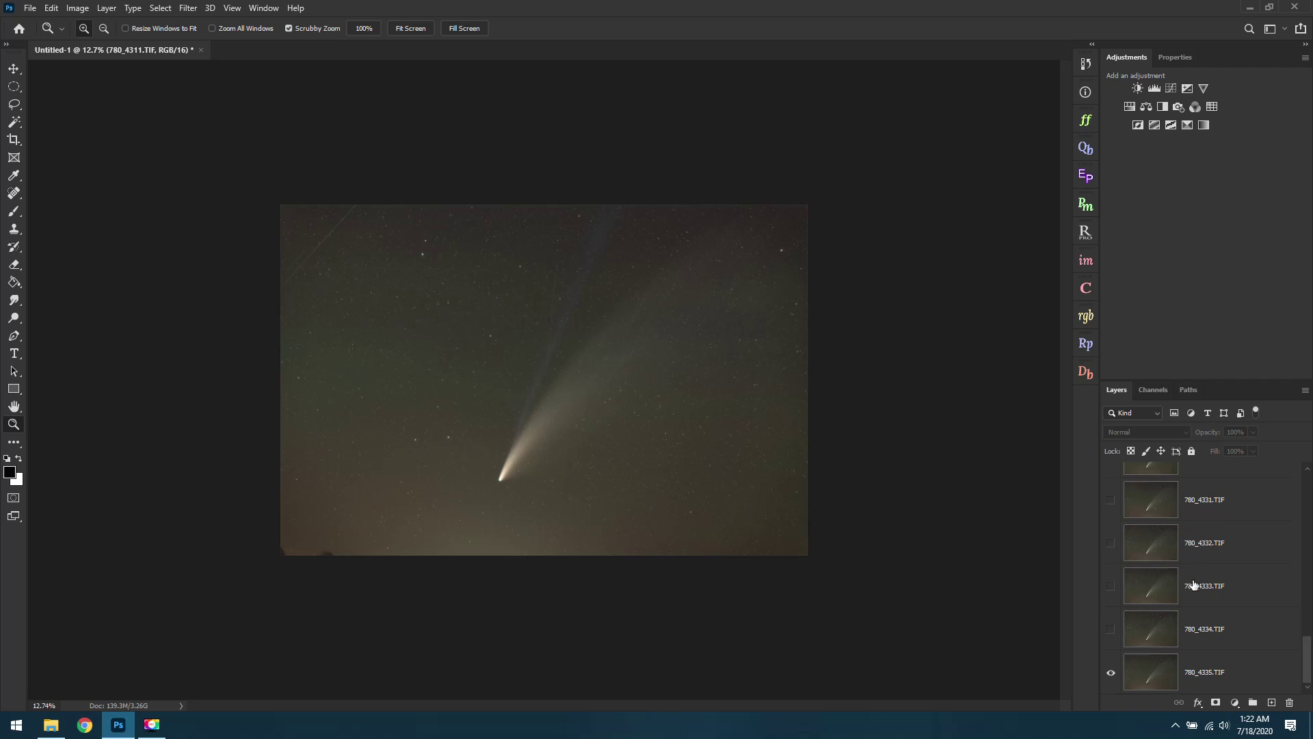
left_click(1212, 670)
left_click_drag(535, 393, 535, 392)
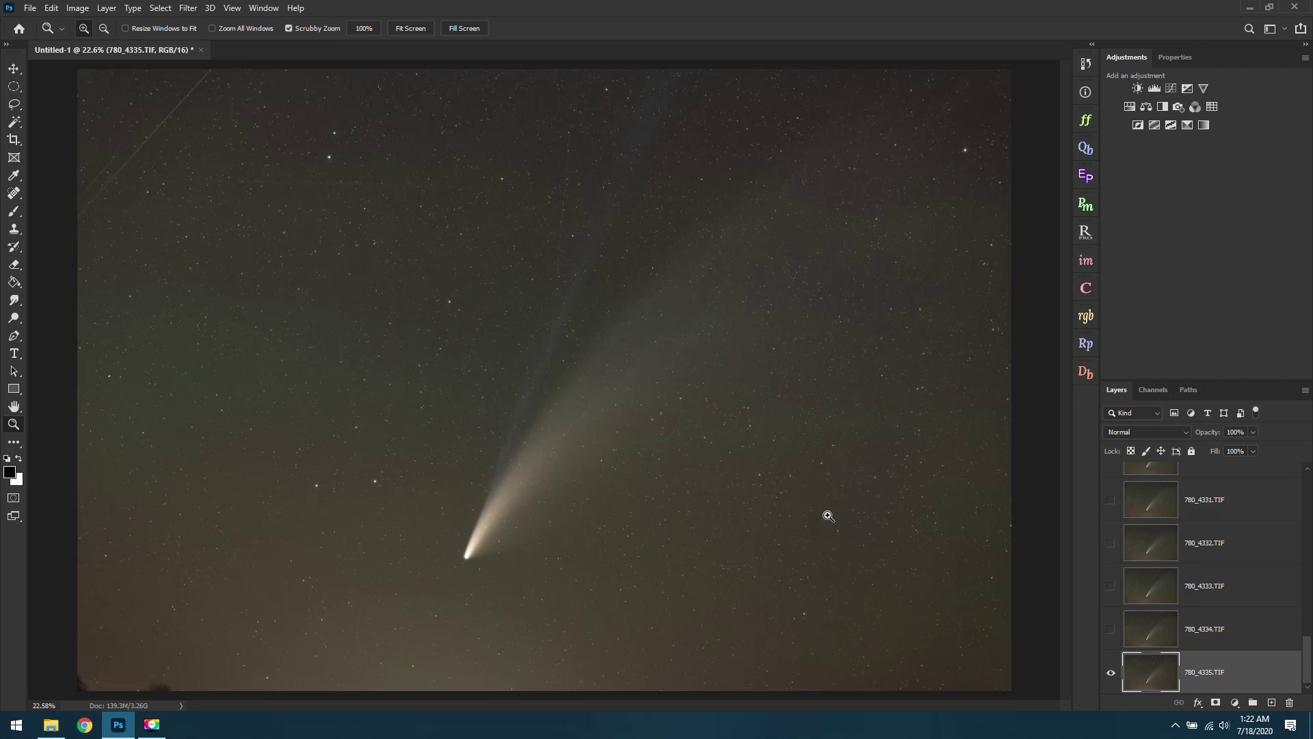
left_click(1212, 639)
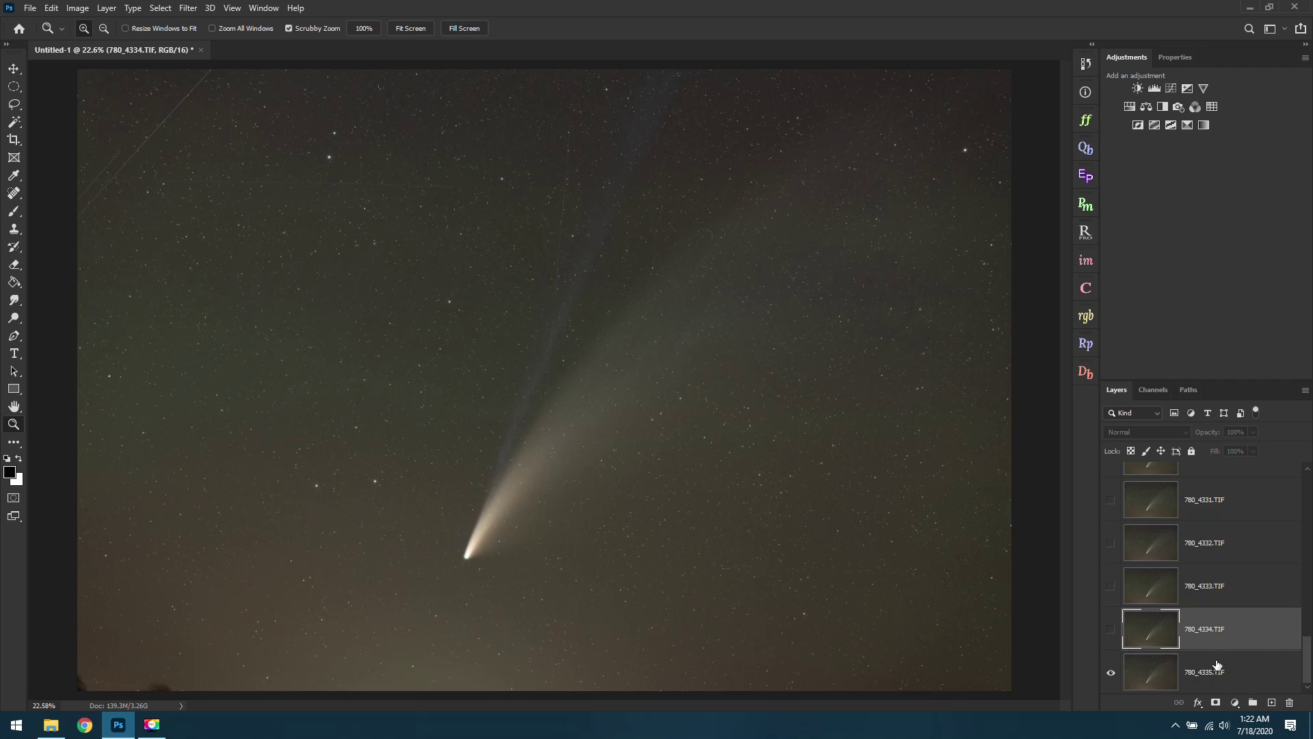
left_click(1112, 629)
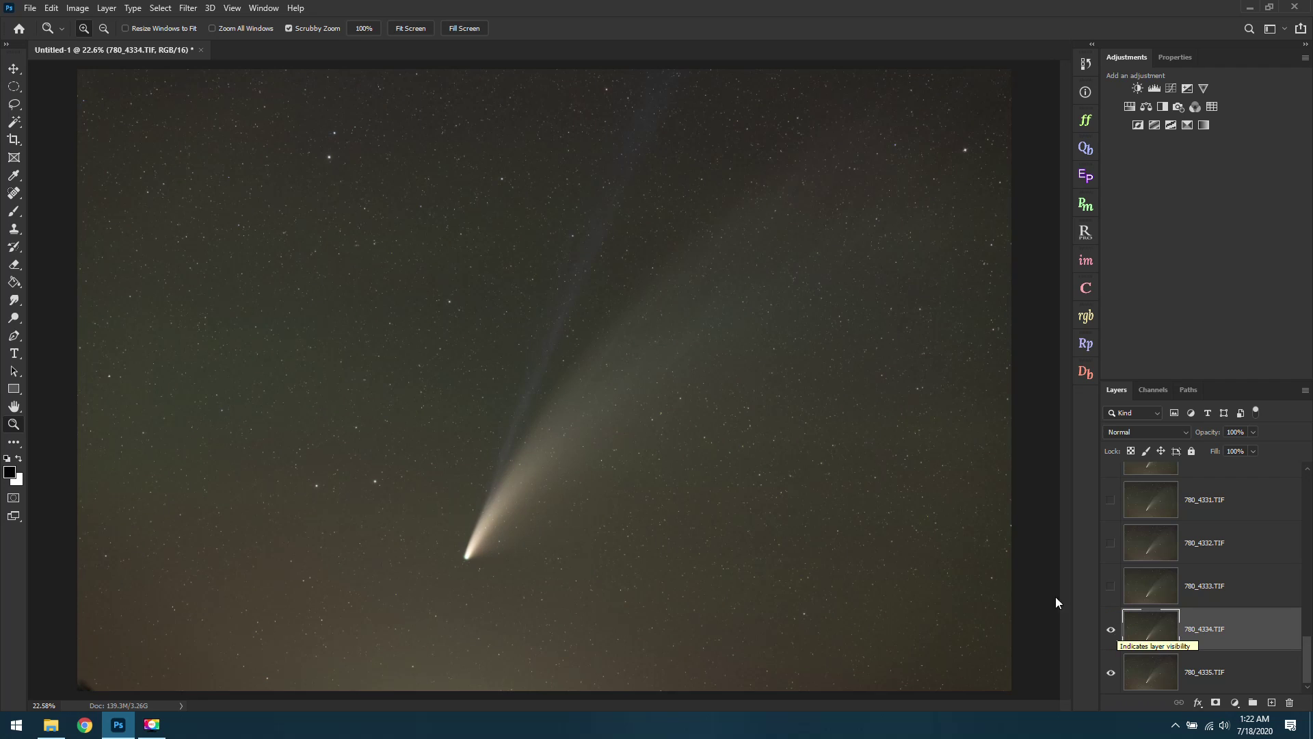
- Set the blend mode of layer 780_4334.TIF to Difference
left_click(1215, 673)
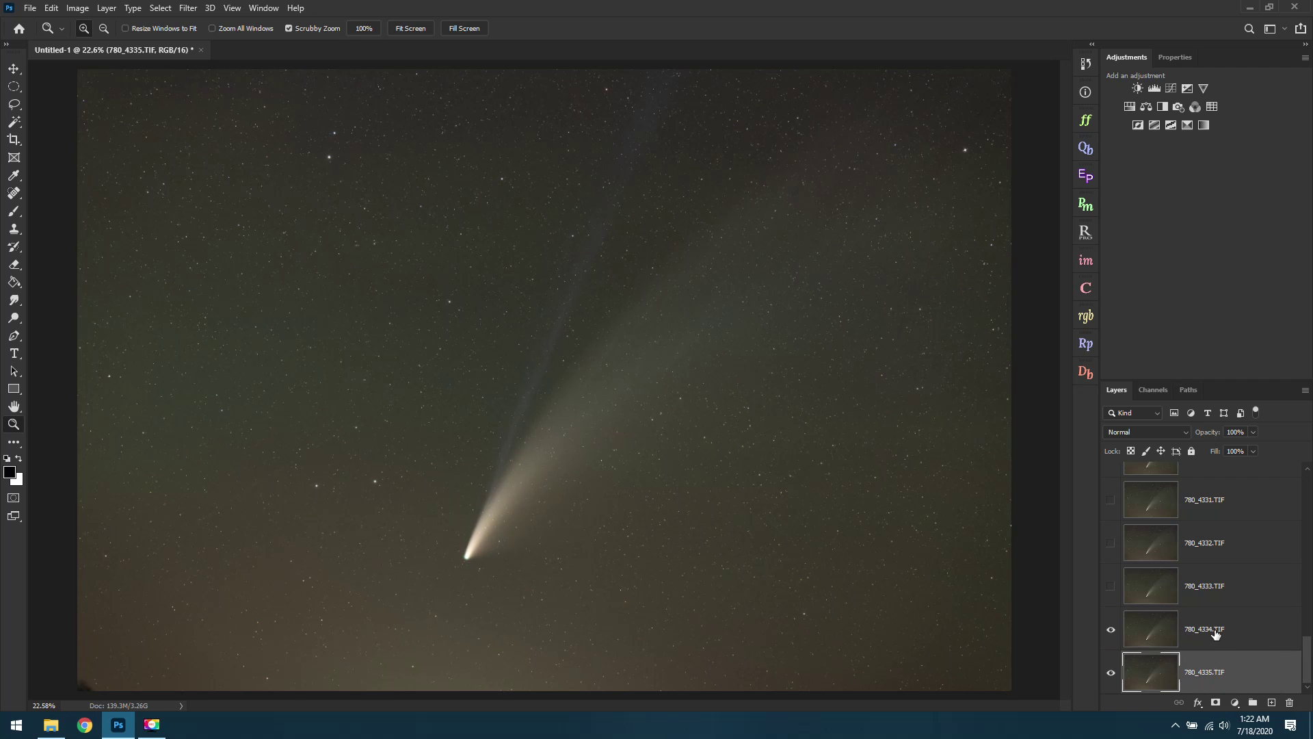
left_click(1216, 634)
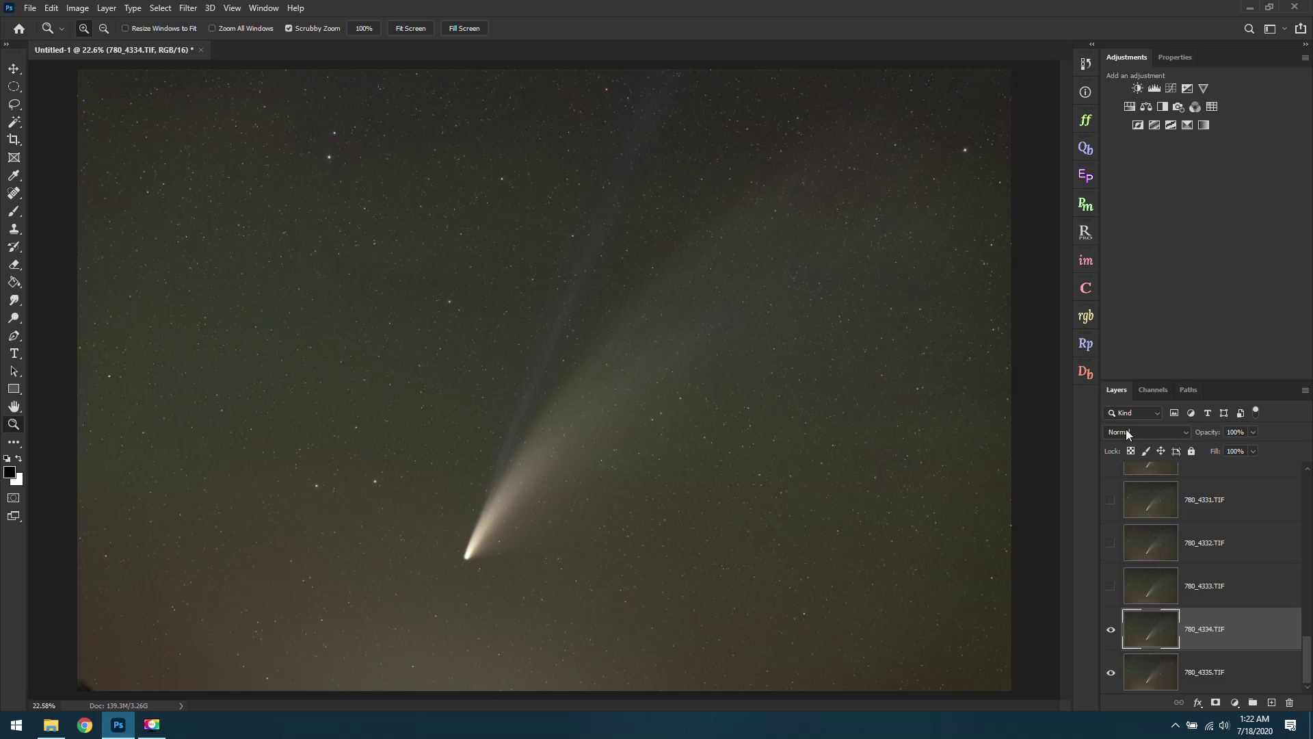
left_click(1182, 437)
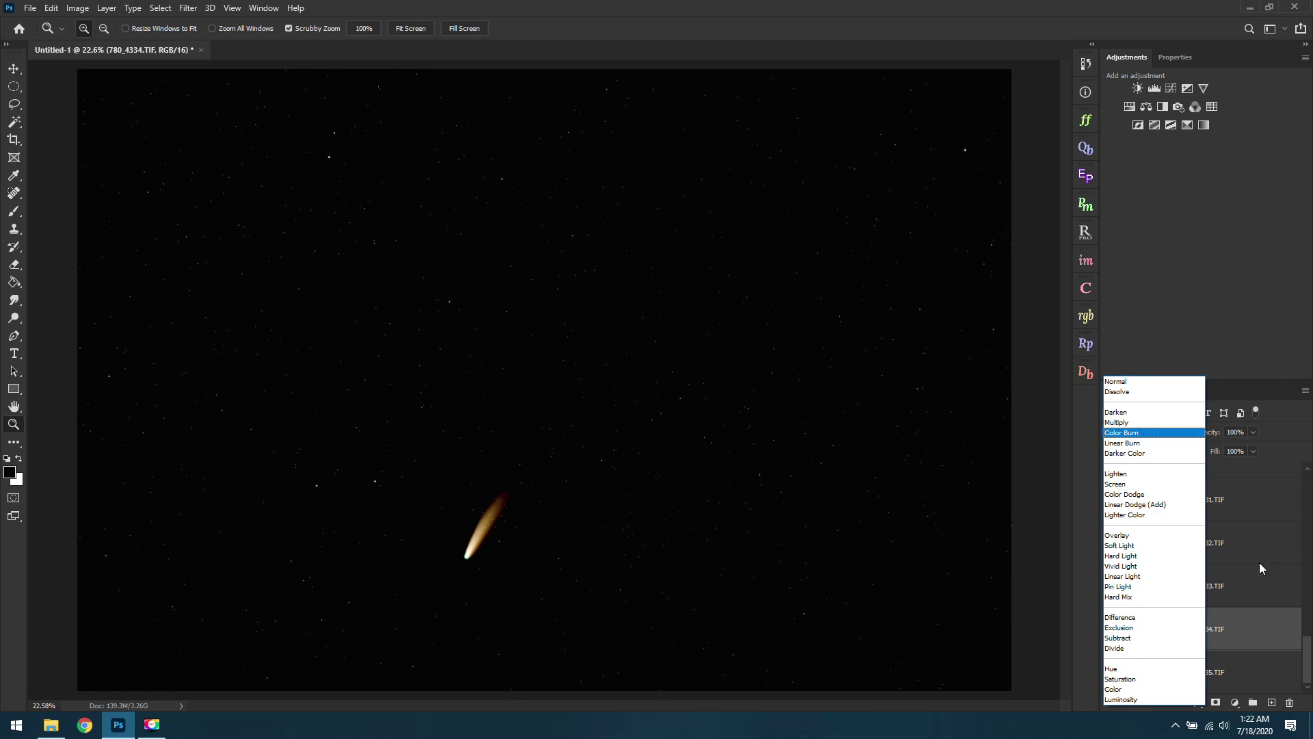
left_click(1158, 618)
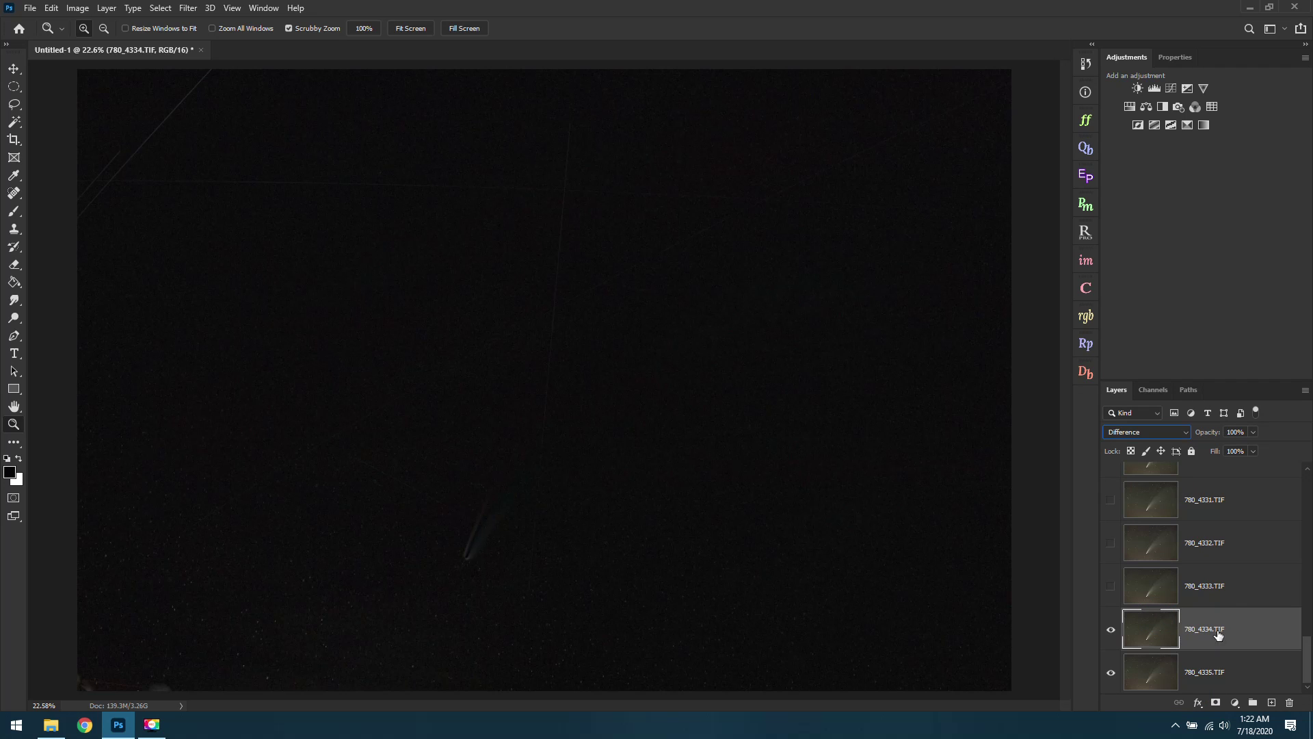
- Nudge layer 780_4334.TIF with the Move tool until its stars cancel out against those of 780_4335.TIF, checking close to the comet's head
left_click_drag(425, 551, 540, 607)
left_click_drag(602, 578, 636, 577)
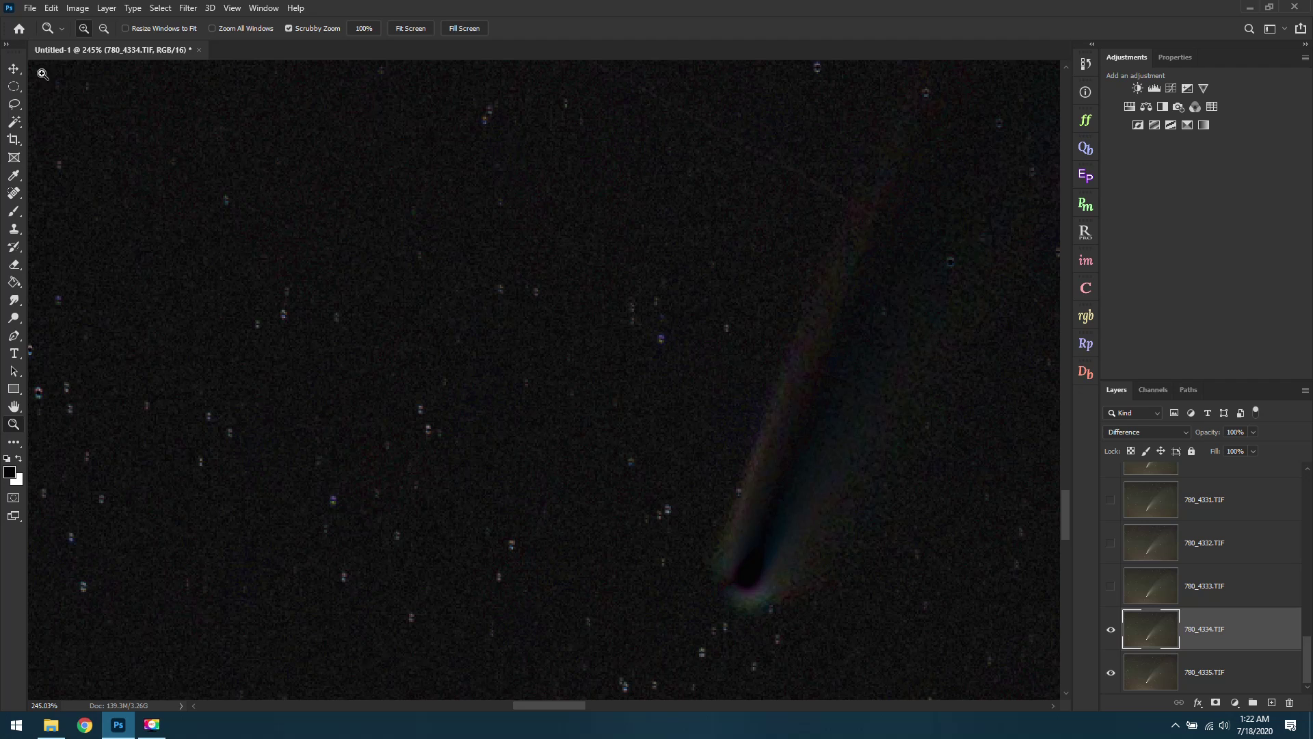
left_click(14, 69)
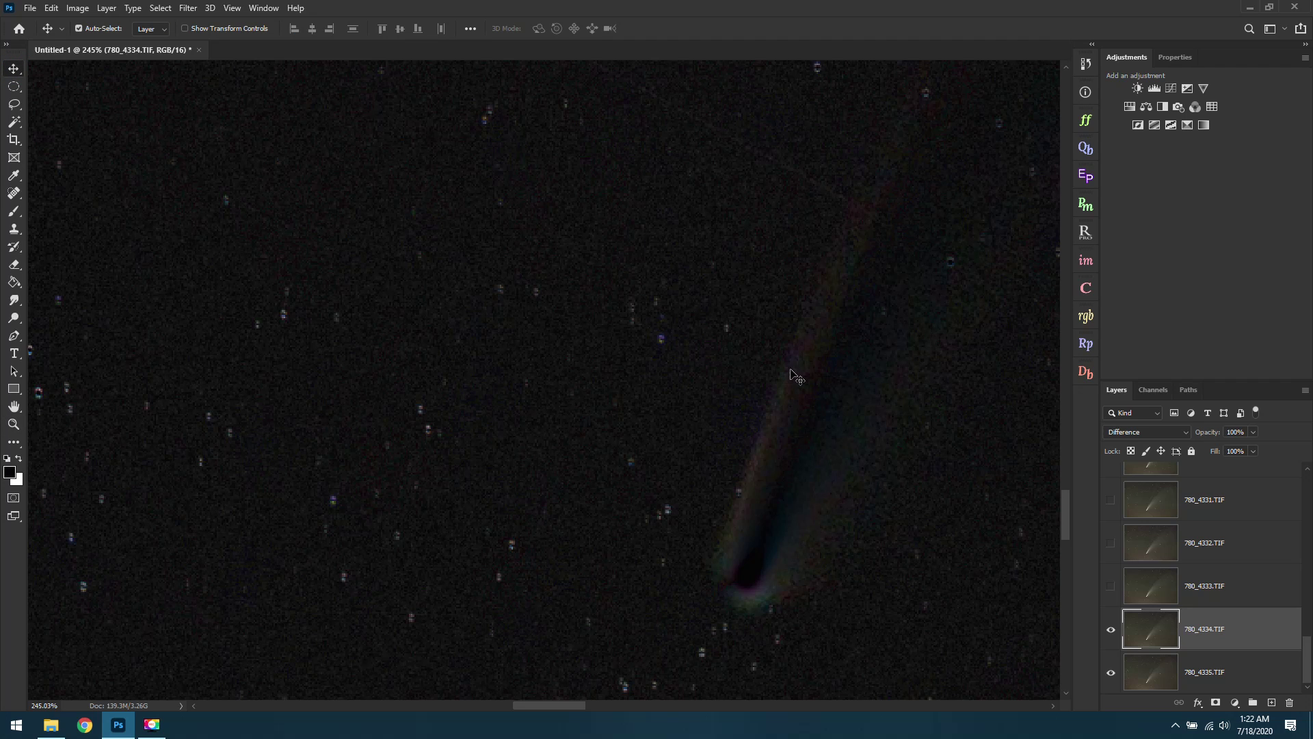
key("Up")
key("Up")
key("Up")
key("Up")
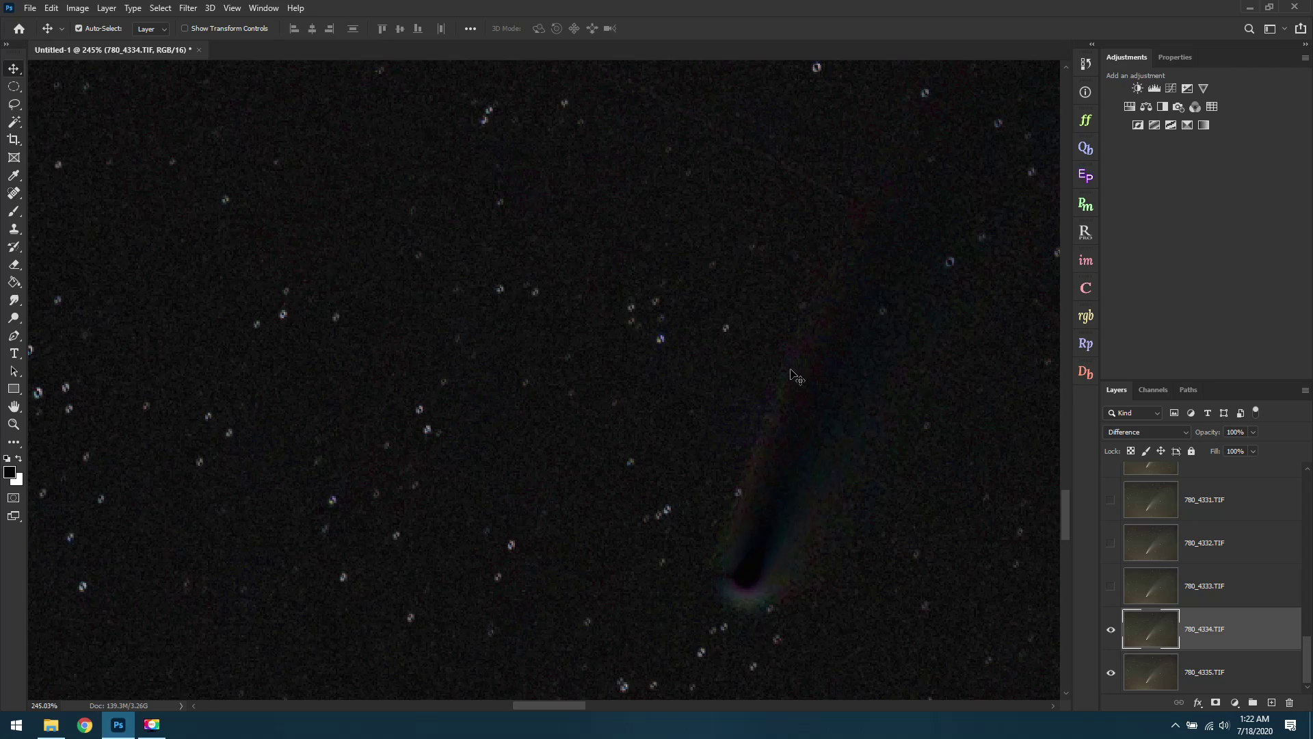
key("Left")
key("Left")
key("Left")
key("Left")
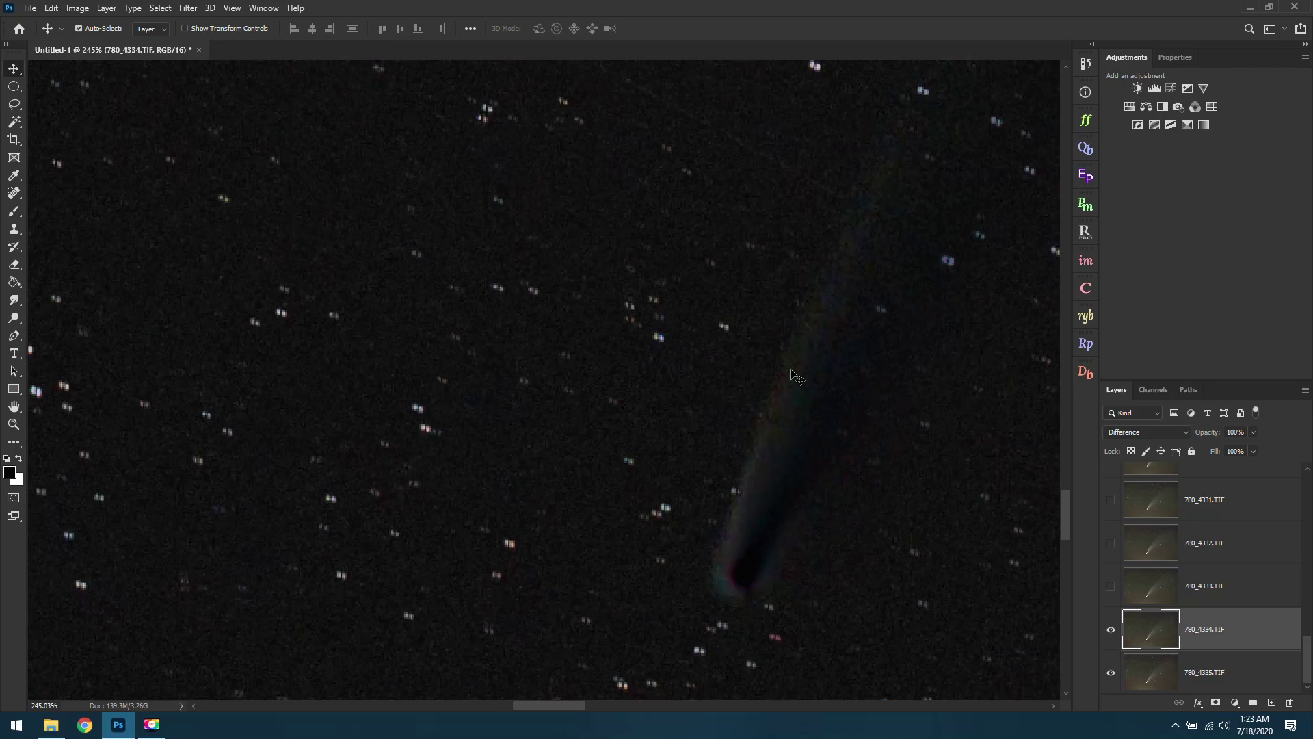
key("Left")
key("Left")
key("Left")
key("Left")
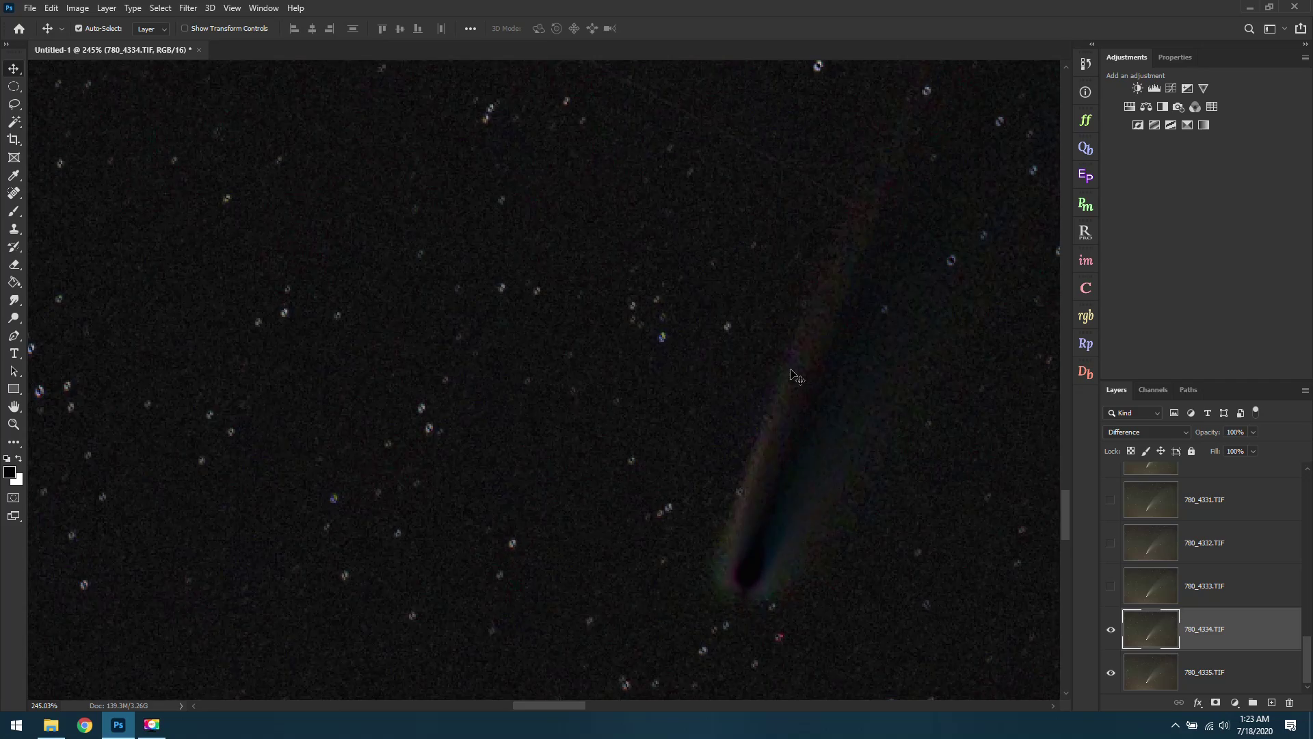
key("Right")
key("Right")
key("Right")
key("Right")
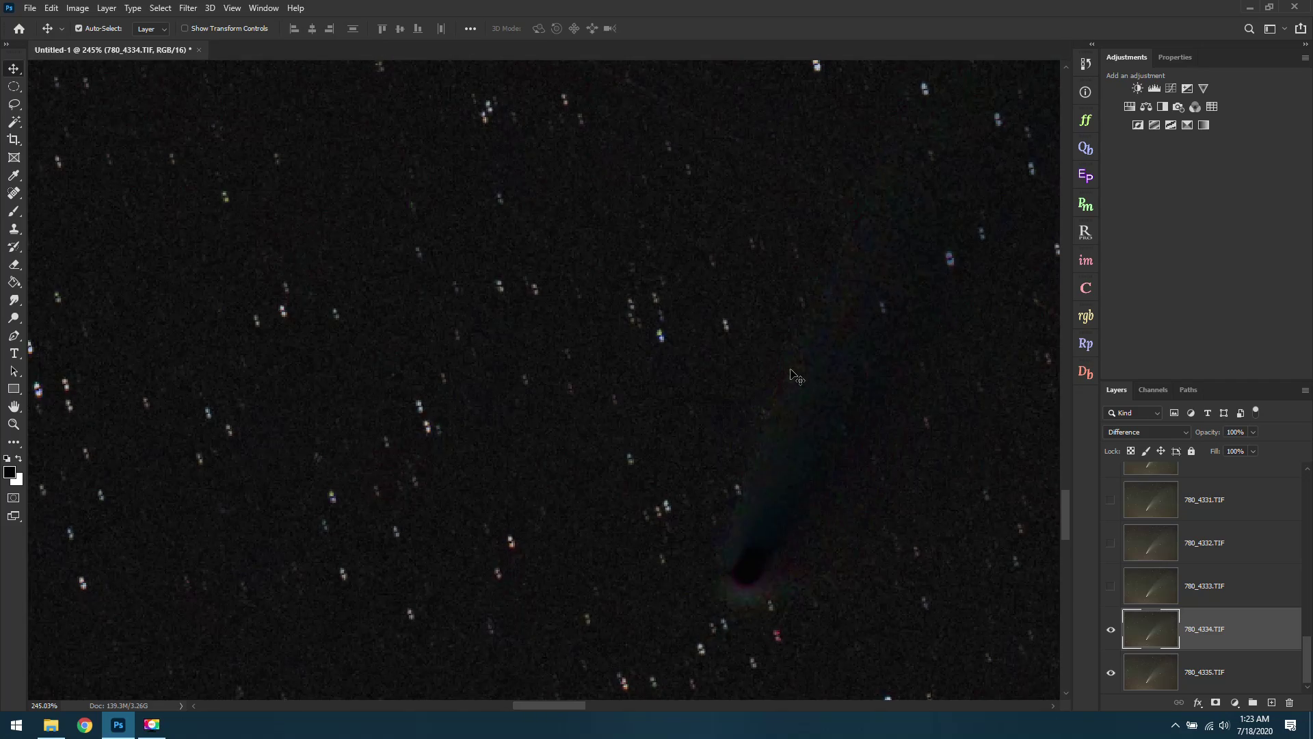
key("Down")
key("Up")
key("Down")
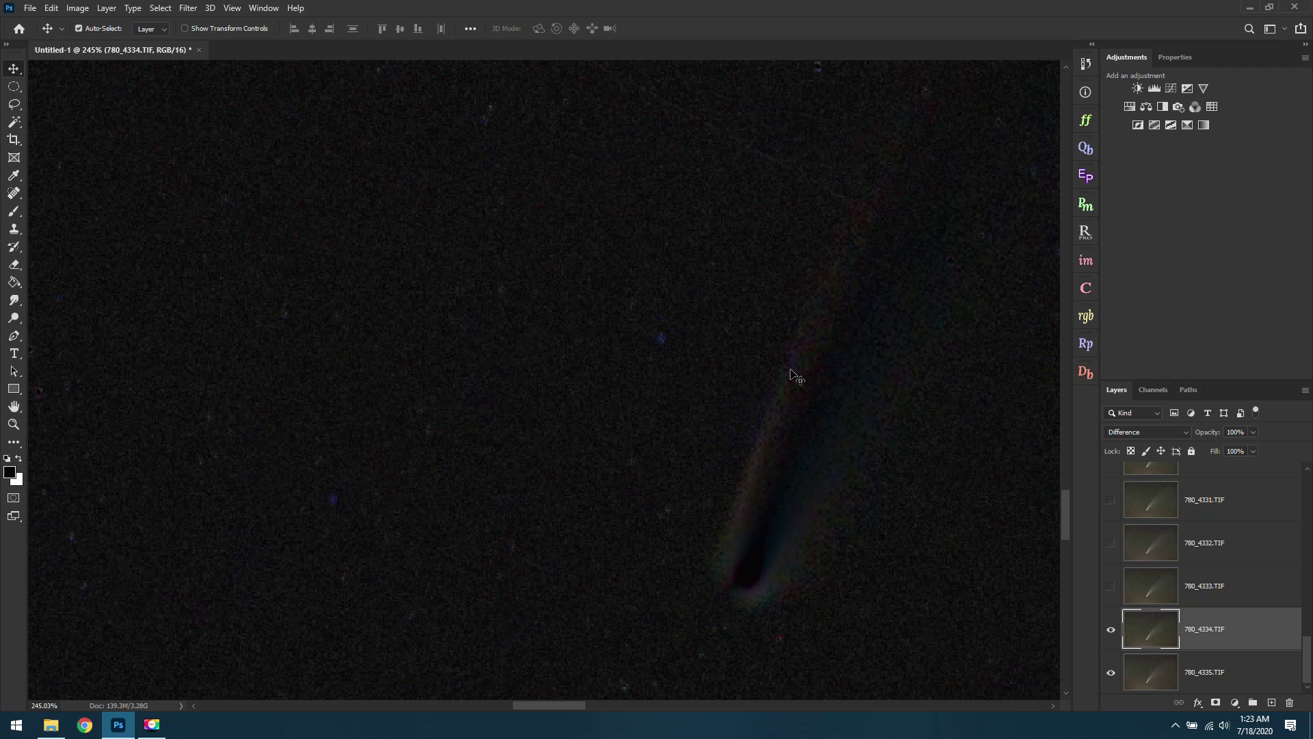
key("Up")
key("Right")
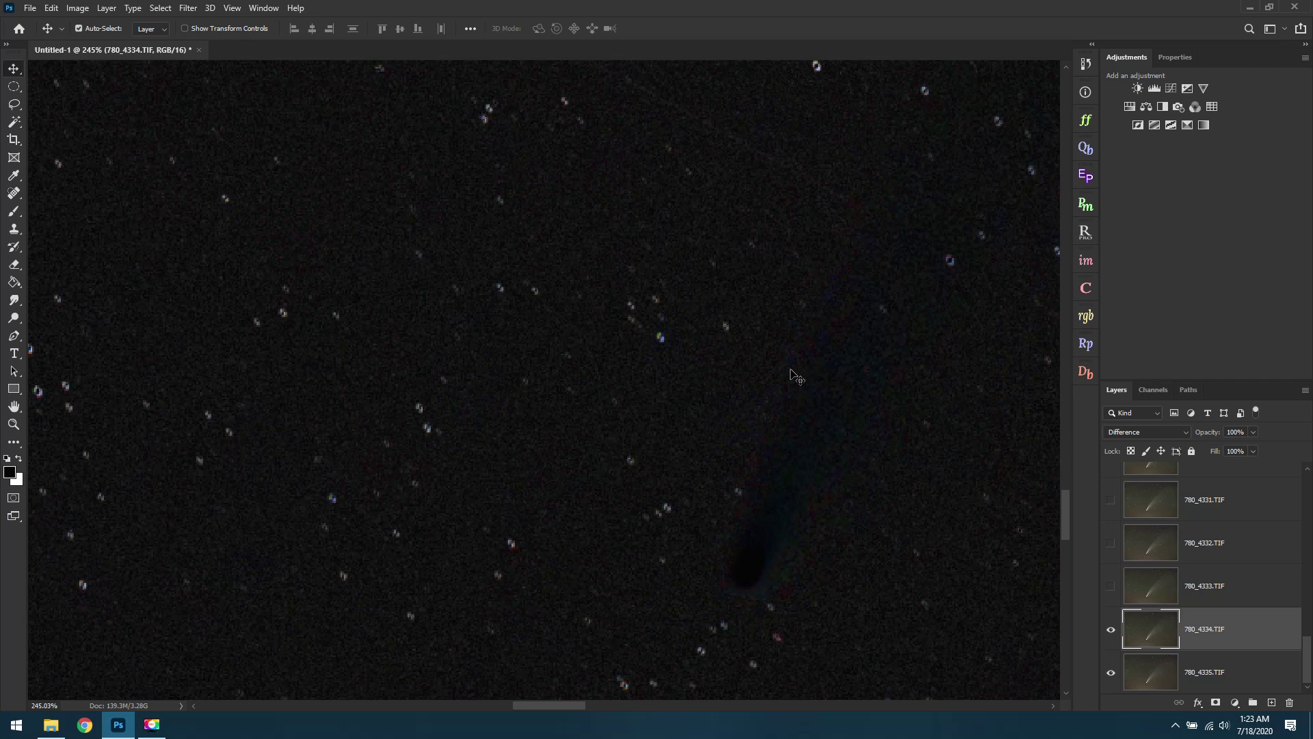
key("Down")
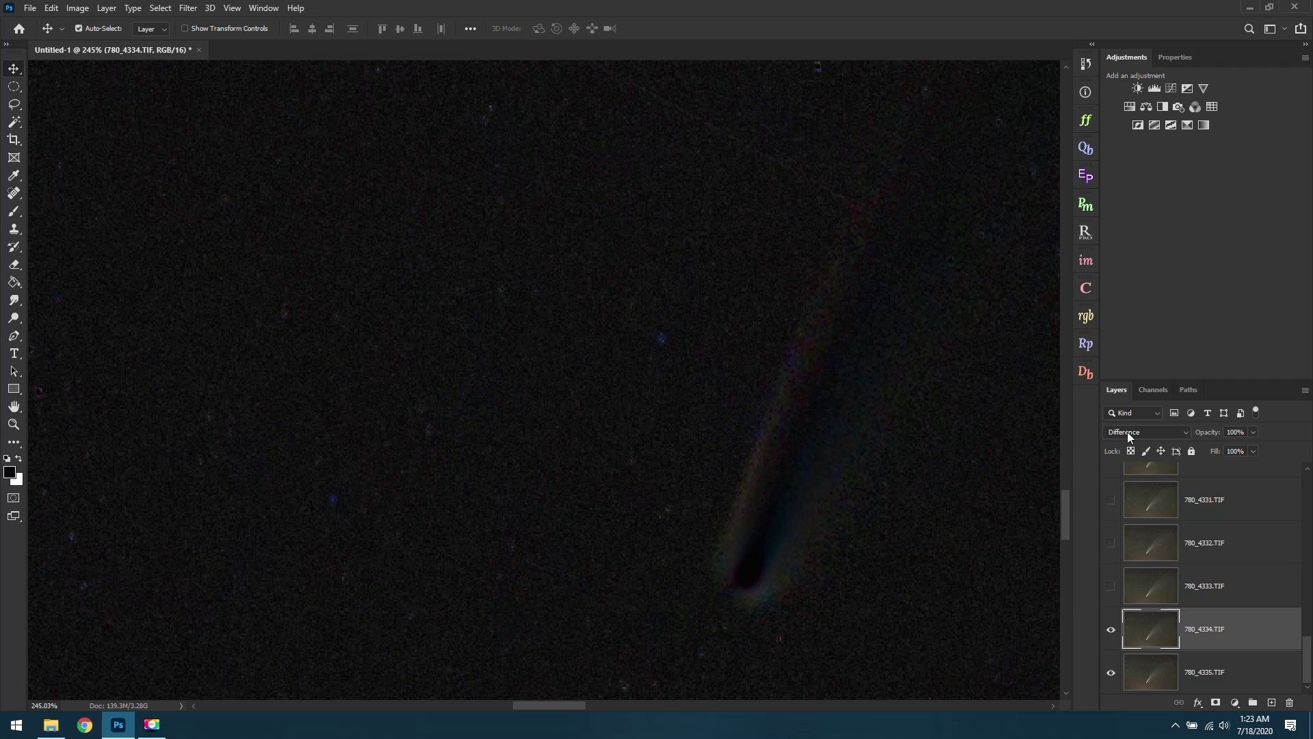
- Return layer 780_4334.TIF to Normal blending, and show layer 780_4333.TIF with its blend mode set to Difference
left_click(1152, 432)
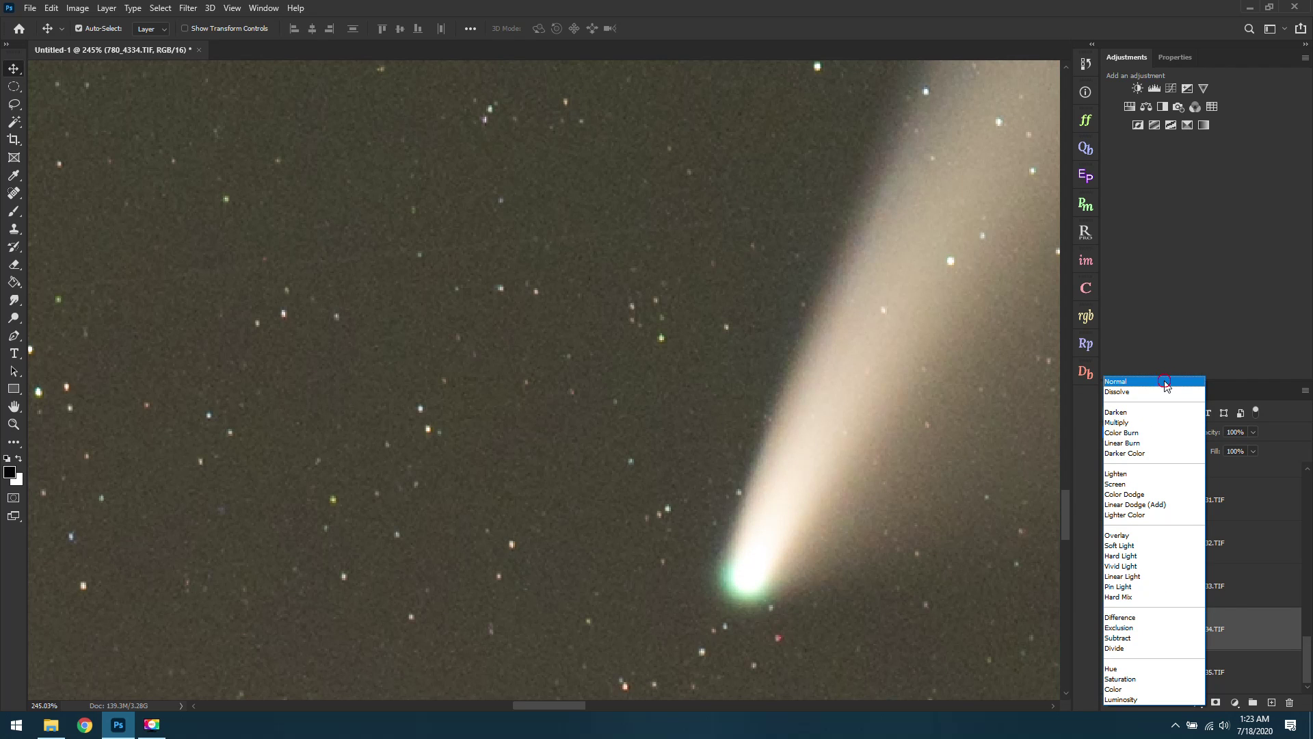
left_click(1166, 386)
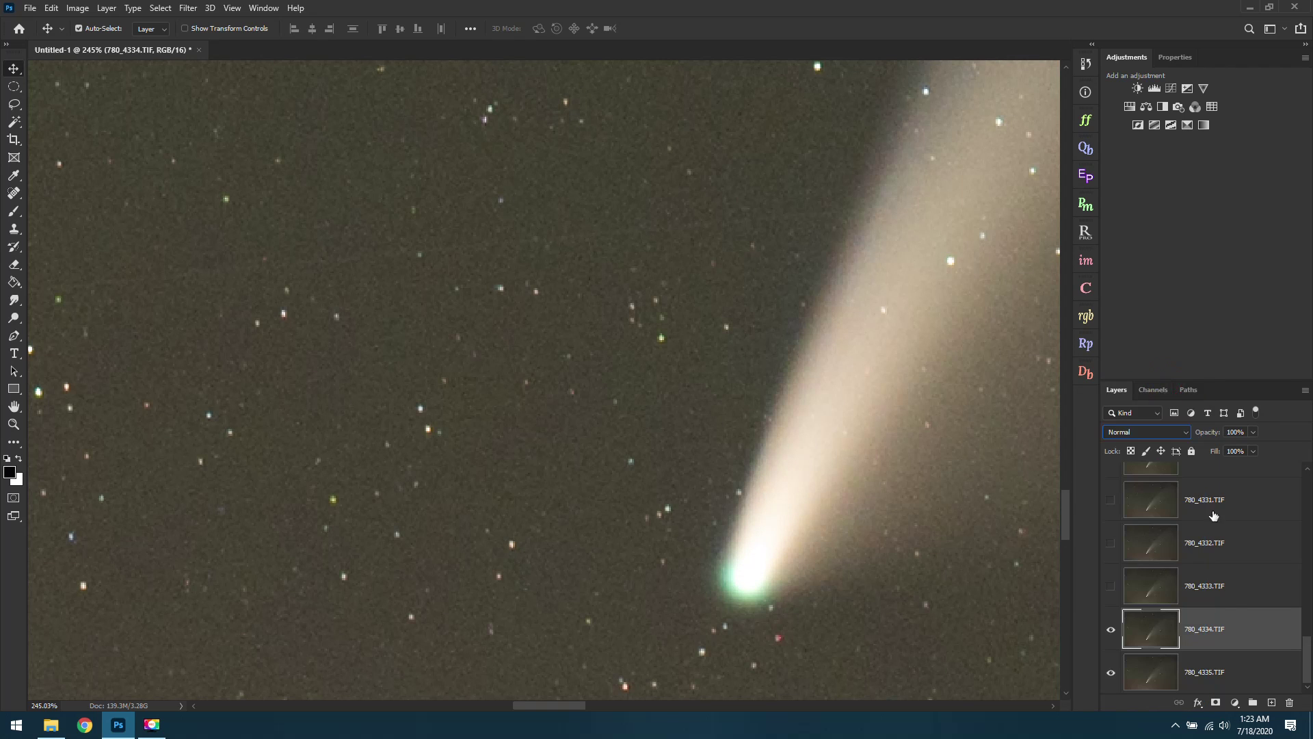
left_click(1227, 591)
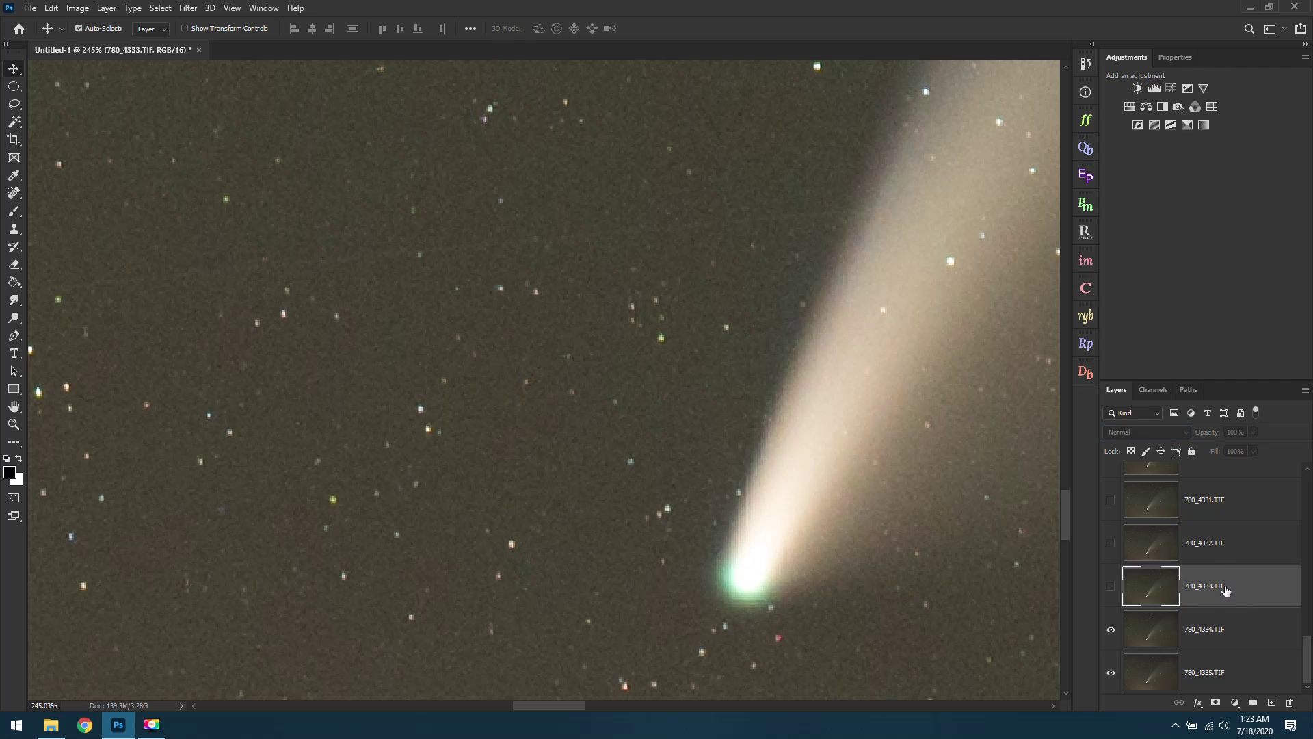
left_click(1110, 587)
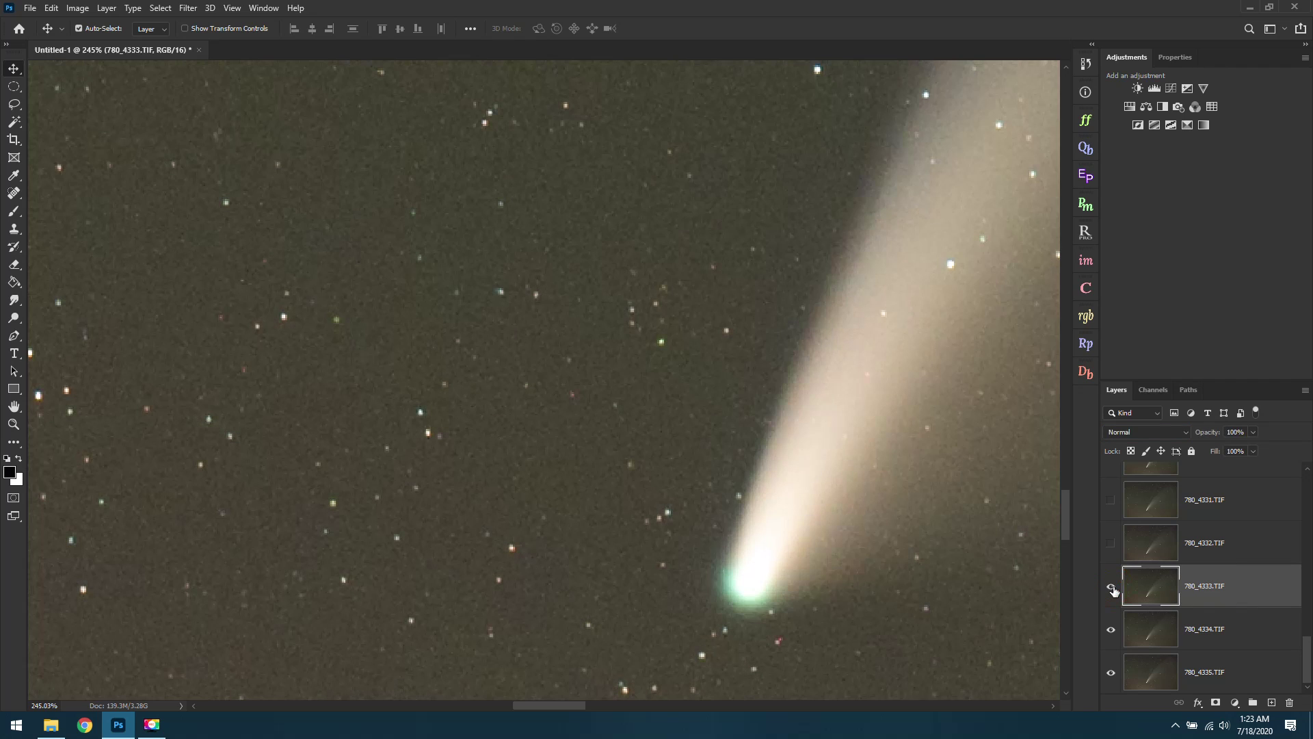
left_click(1130, 430)
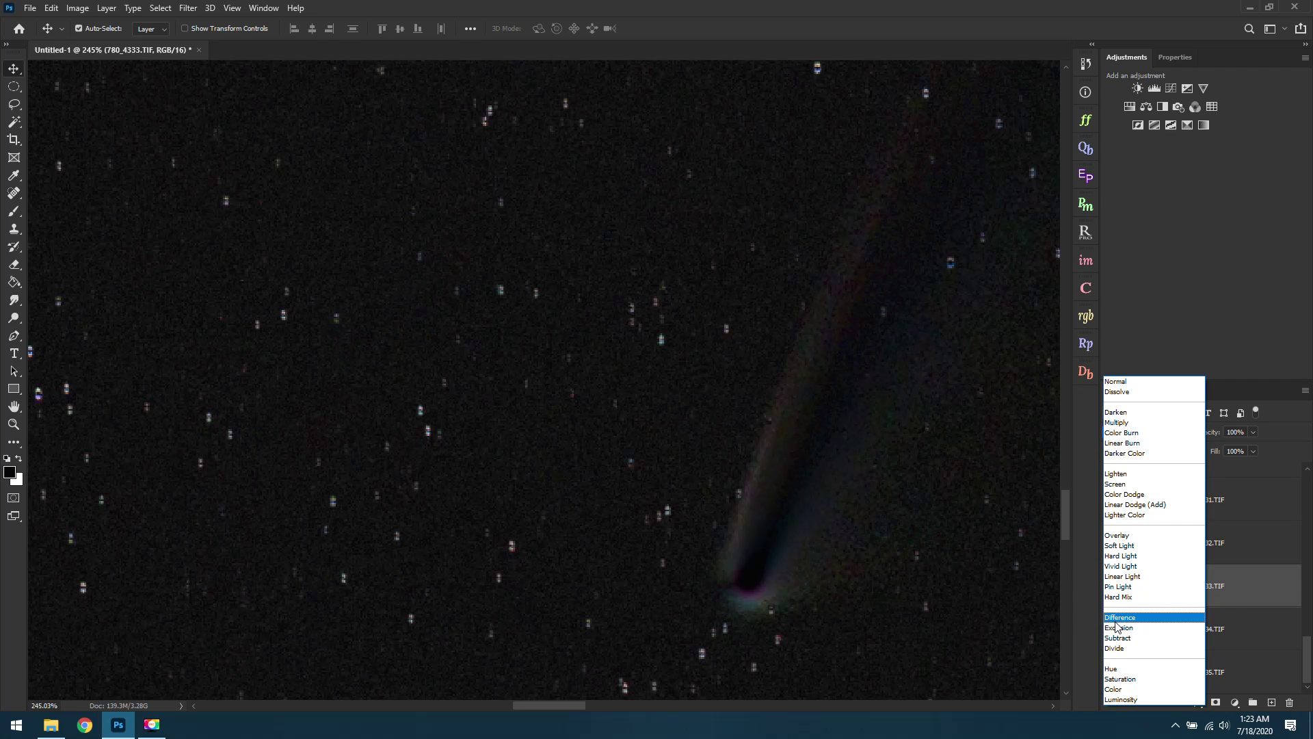
left_click(1119, 617)
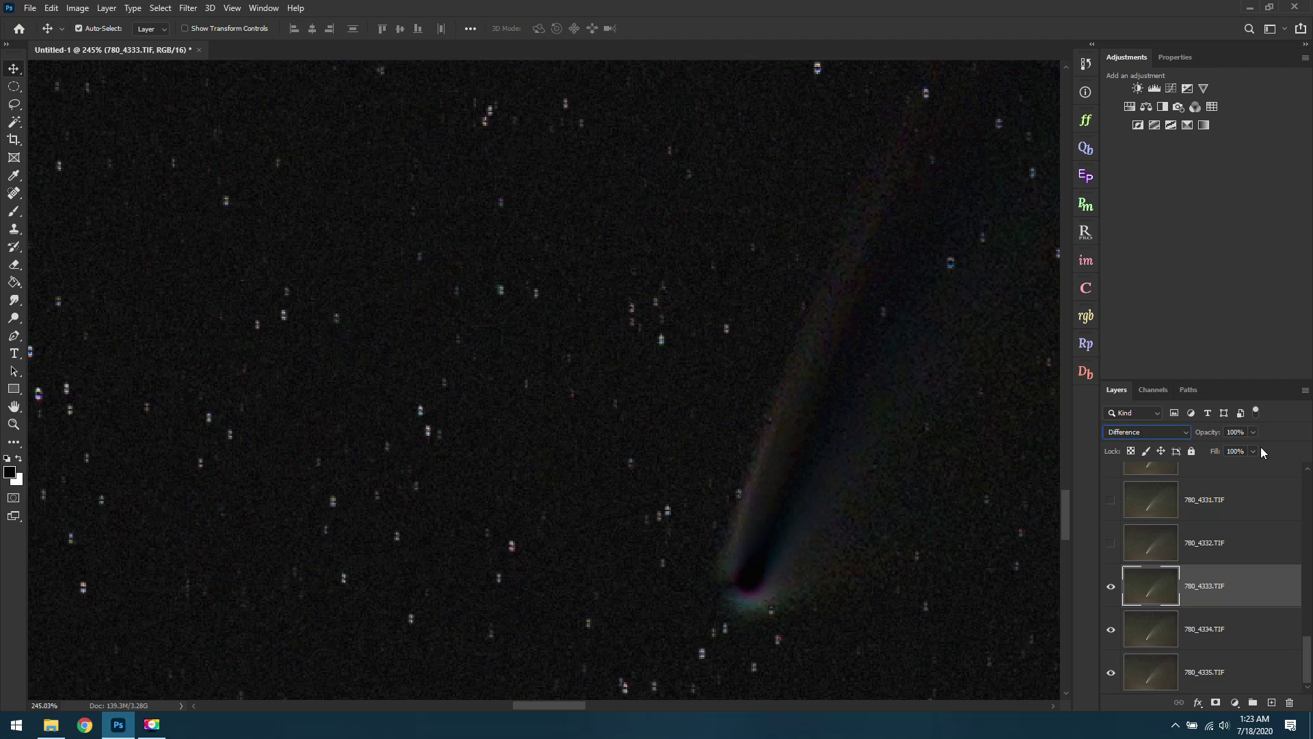
- Nudge layer 780_4333.TIF up and left until its stars cancel out against the layer below, and restore its Normal blend mode
key("Up")
key("Up")
key("Up")
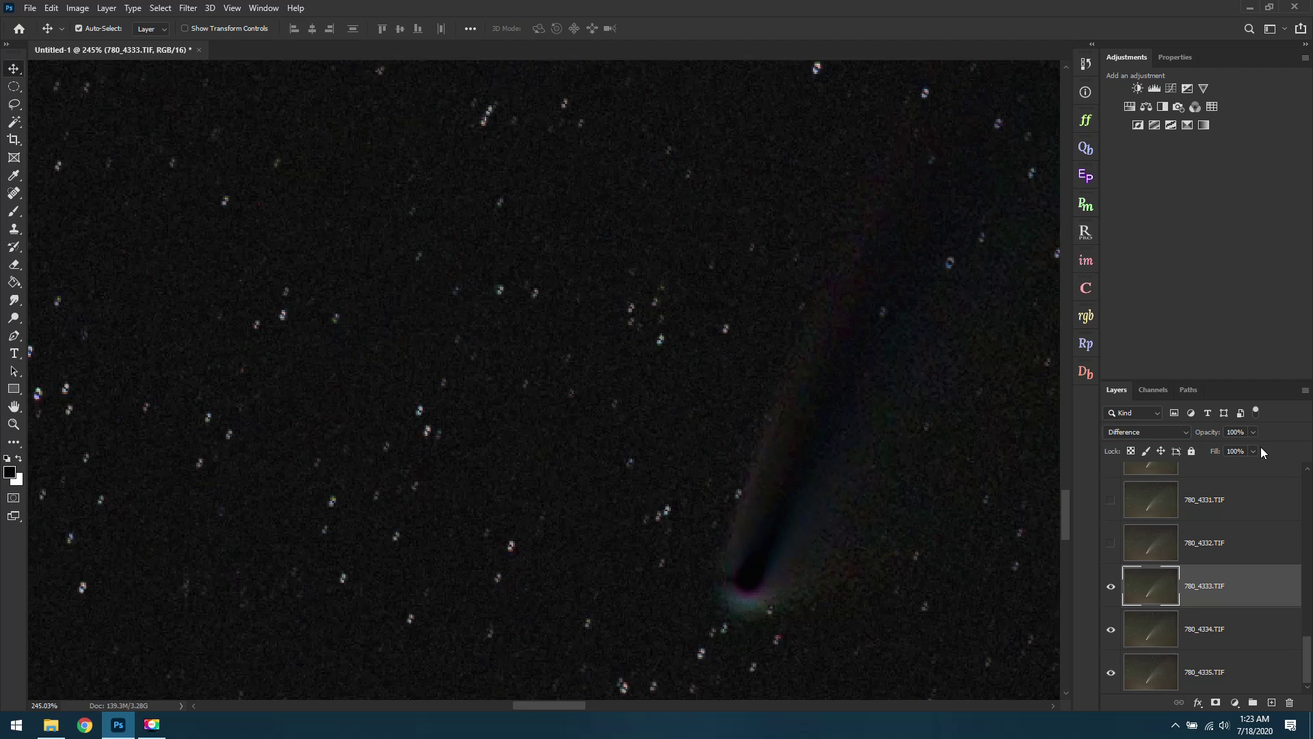
key("Left")
key("Left")
key("Left")
key("Left")
key("Left")
key("Left")
key("Left")
key("Left")
key("Left")
key("Left")
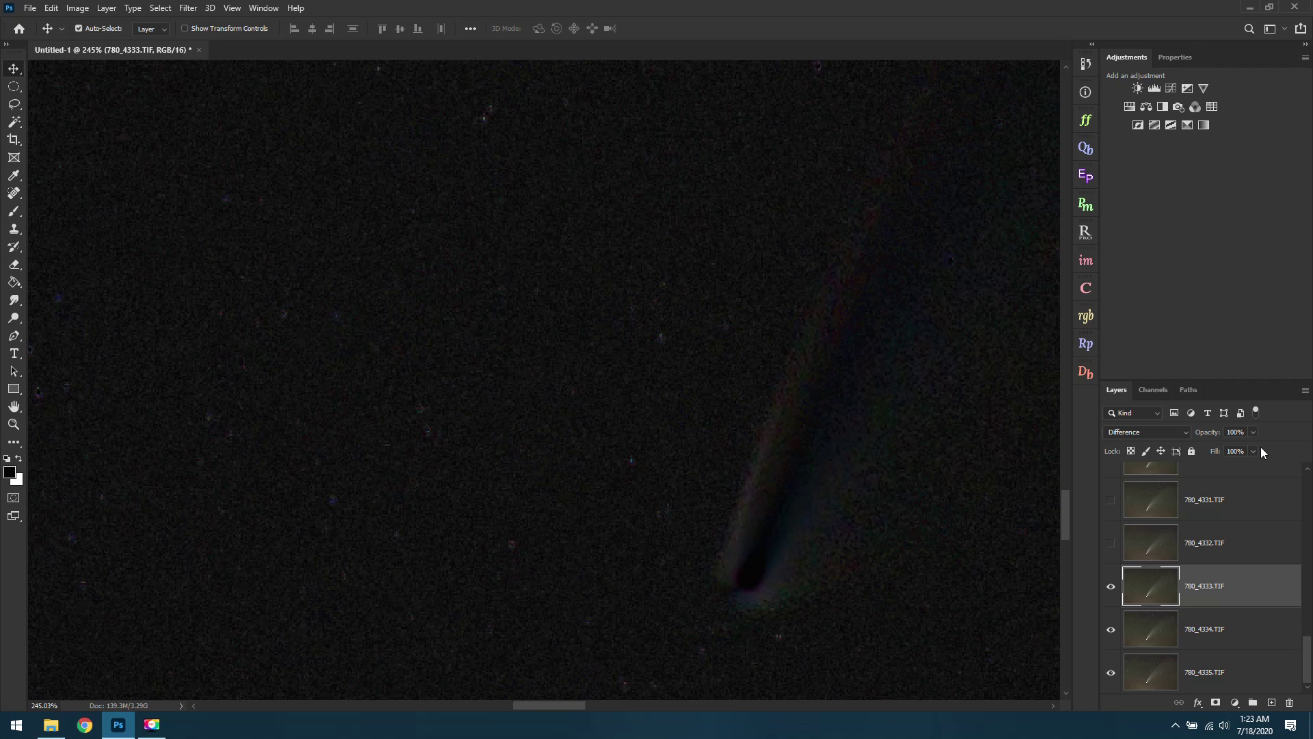
left_click(1171, 431)
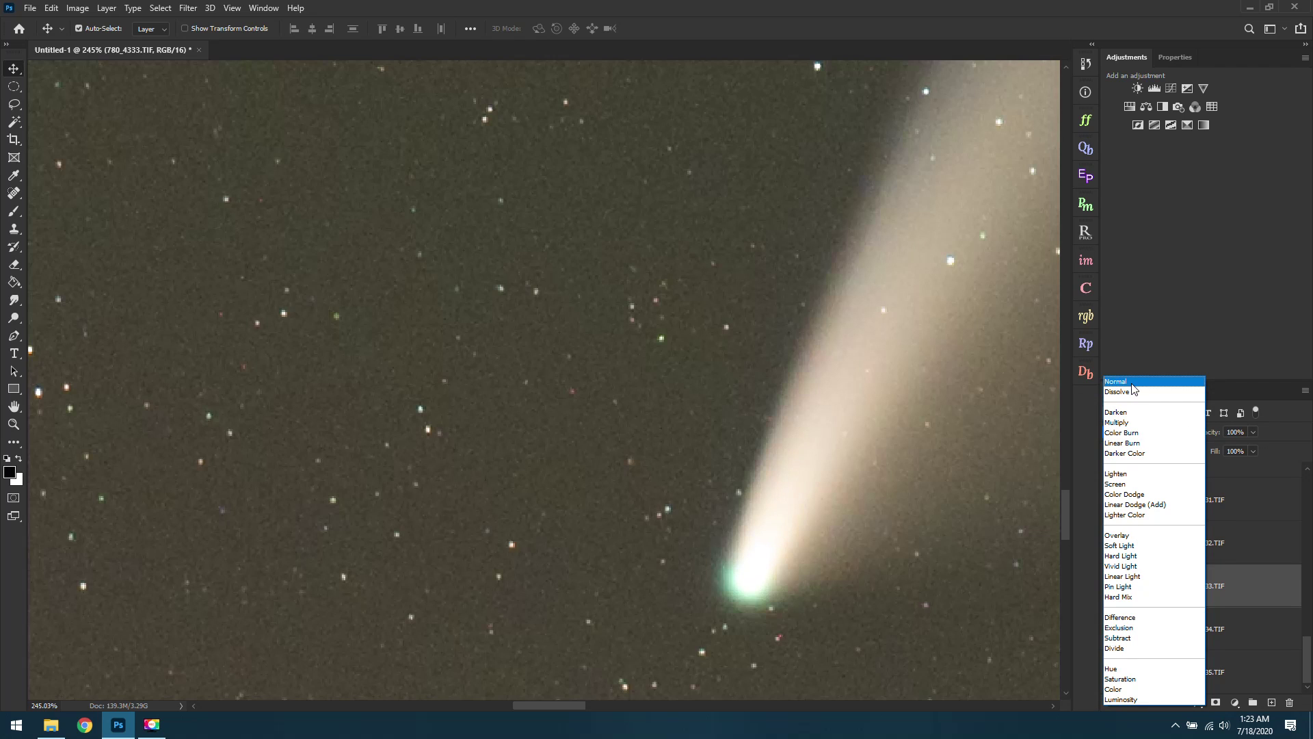
left_click(1125, 382)
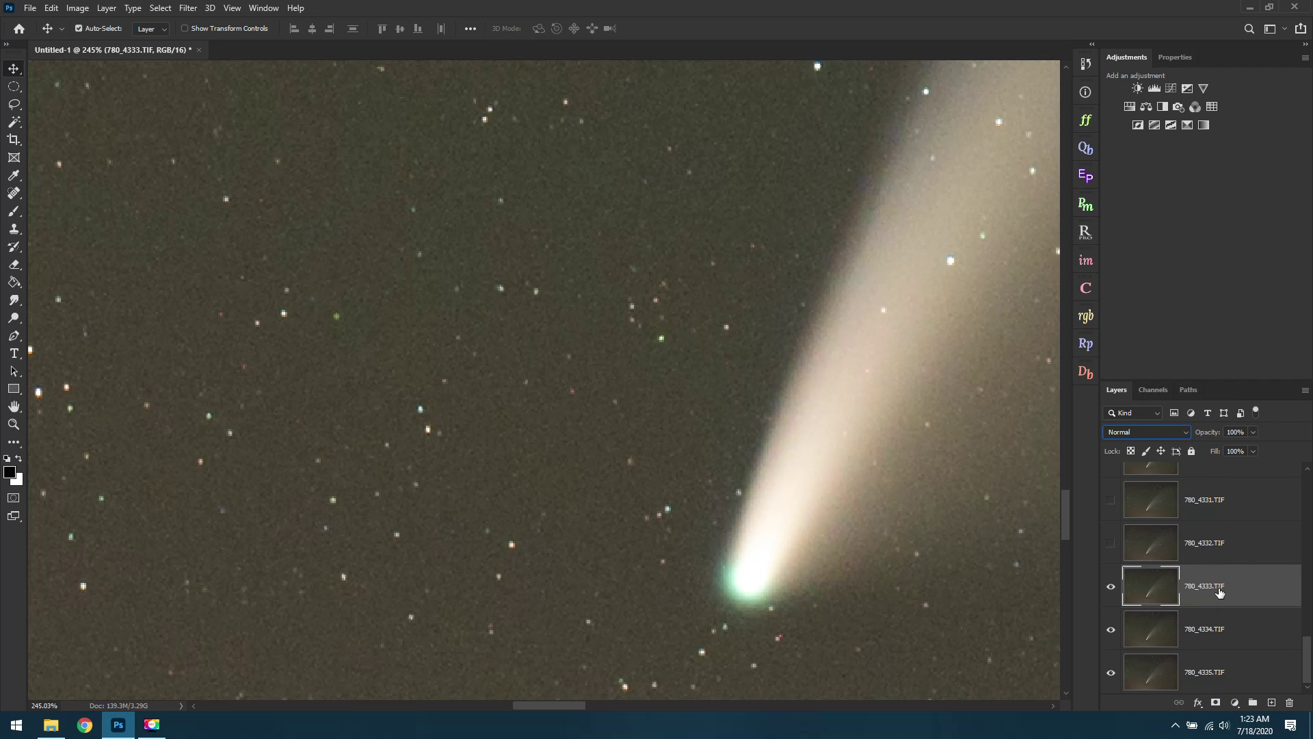
- Select layer 780_4332.TIF, make it visible and set its blend mode to Difference
left_click(1221, 547)
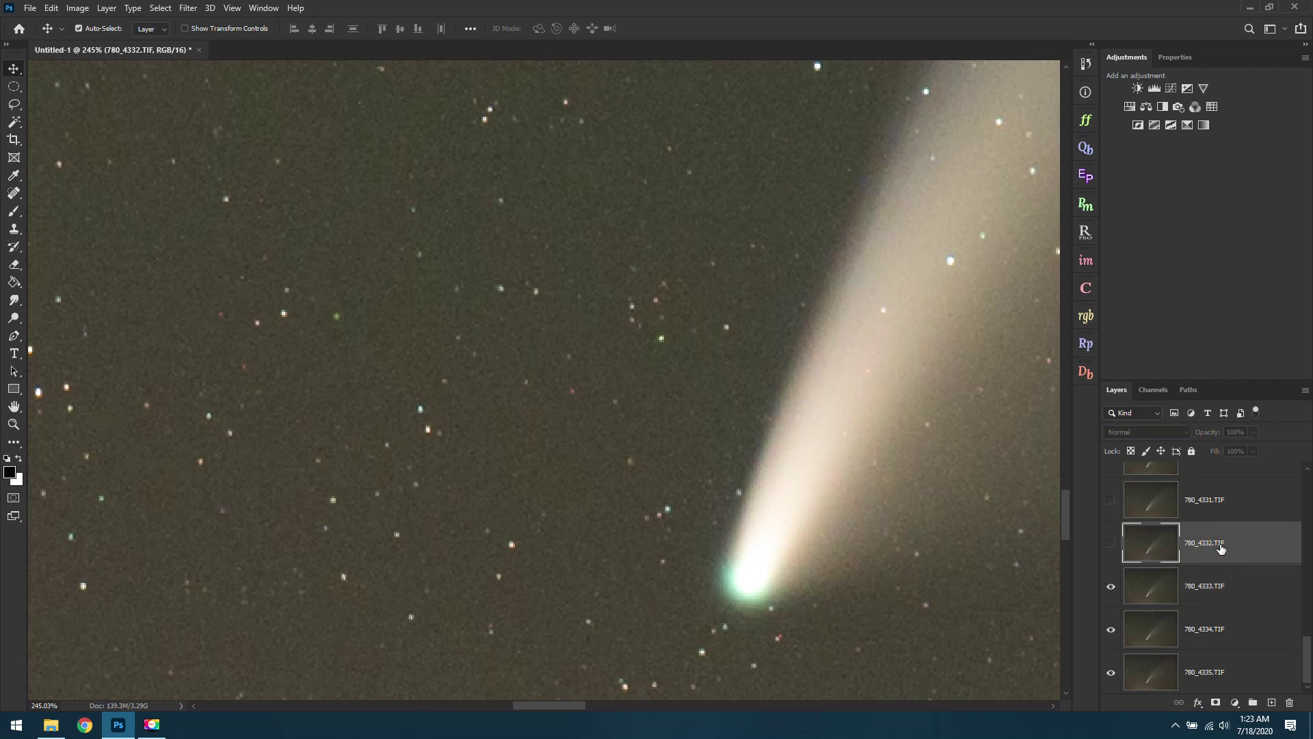
left_click(1111, 543)
left_click(1136, 432)
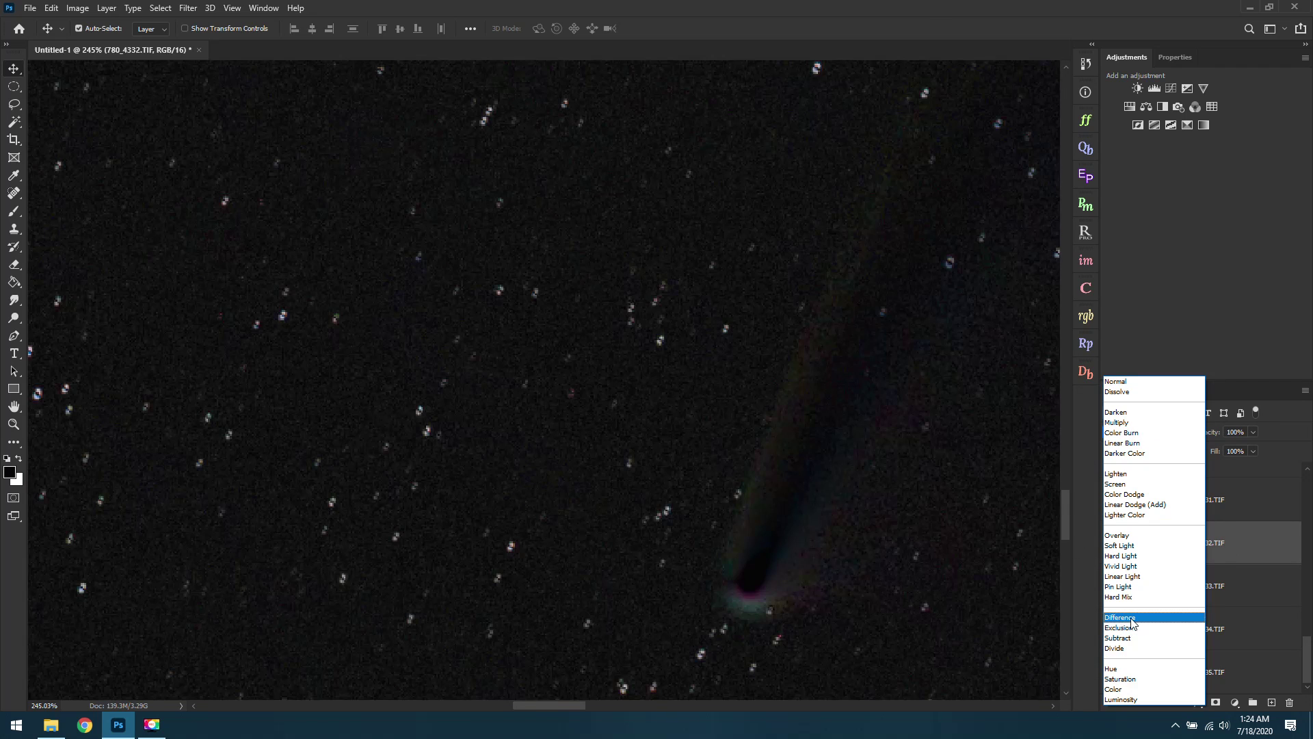
left_click(1132, 619)
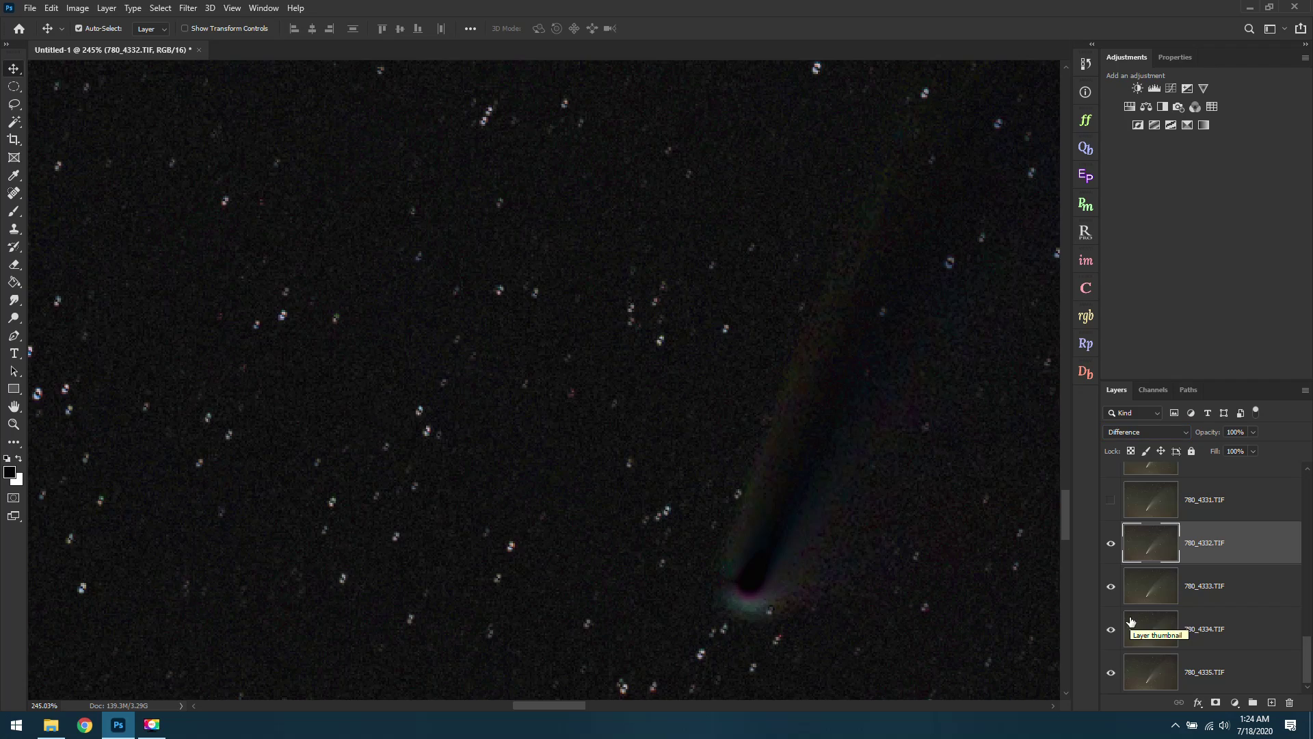
- Nudge layer 780_4332.TIF until its stars cancel out against 780_4333.TIF, and set its blend mode back to Normal
key("Up")
key("Up")
key("Up")
key("Up")
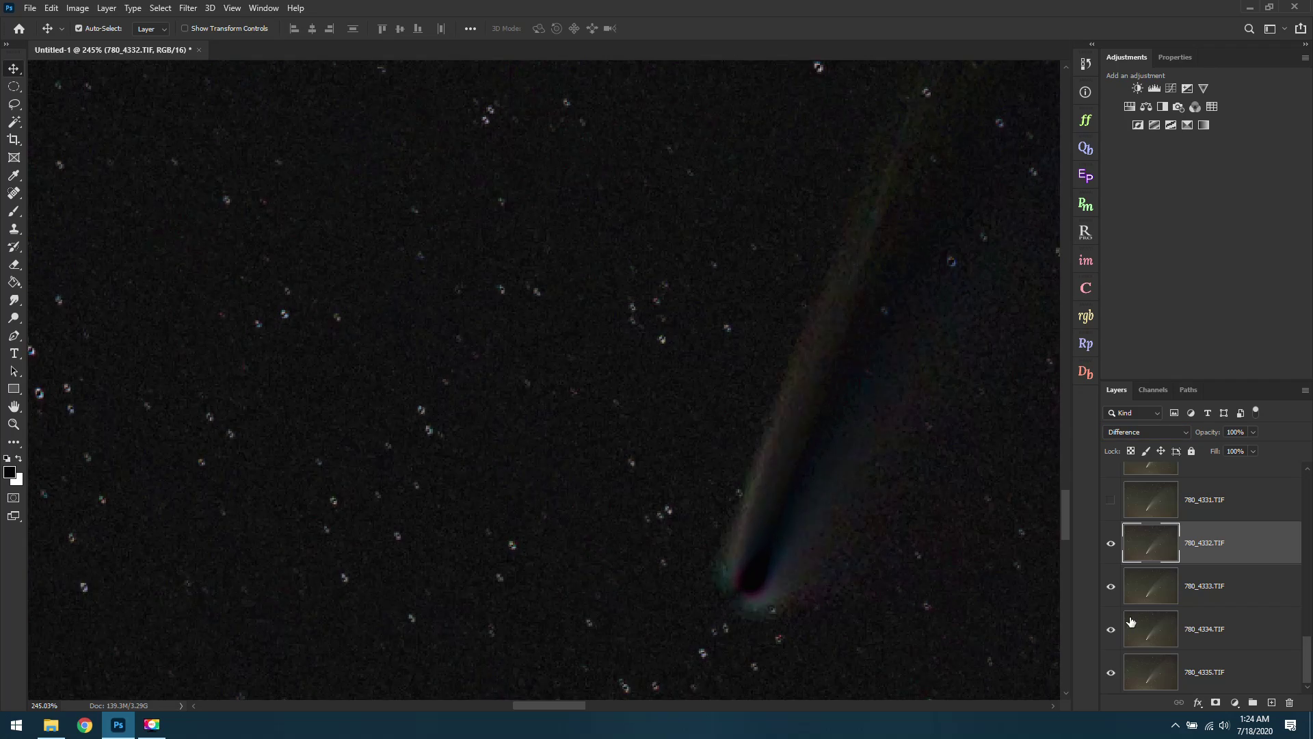
key("Up")
key("Down")
key("Down")
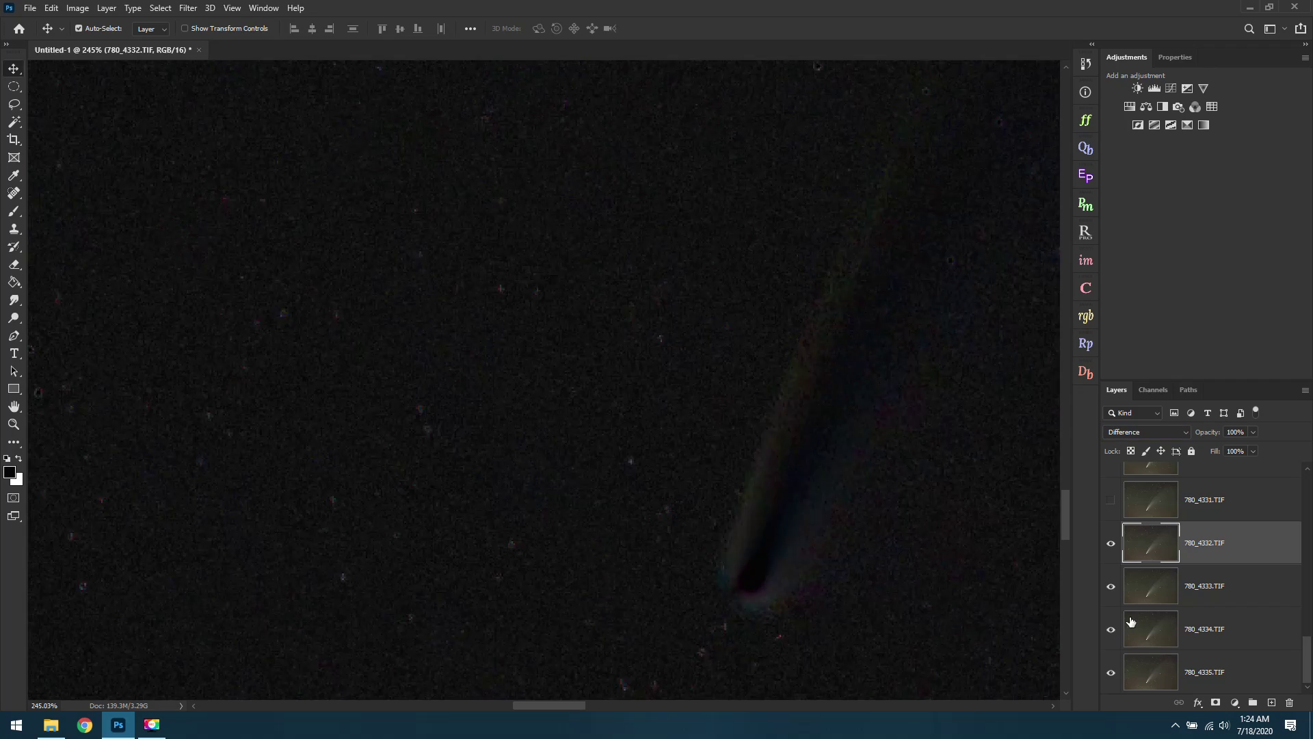
left_click(1157, 427)
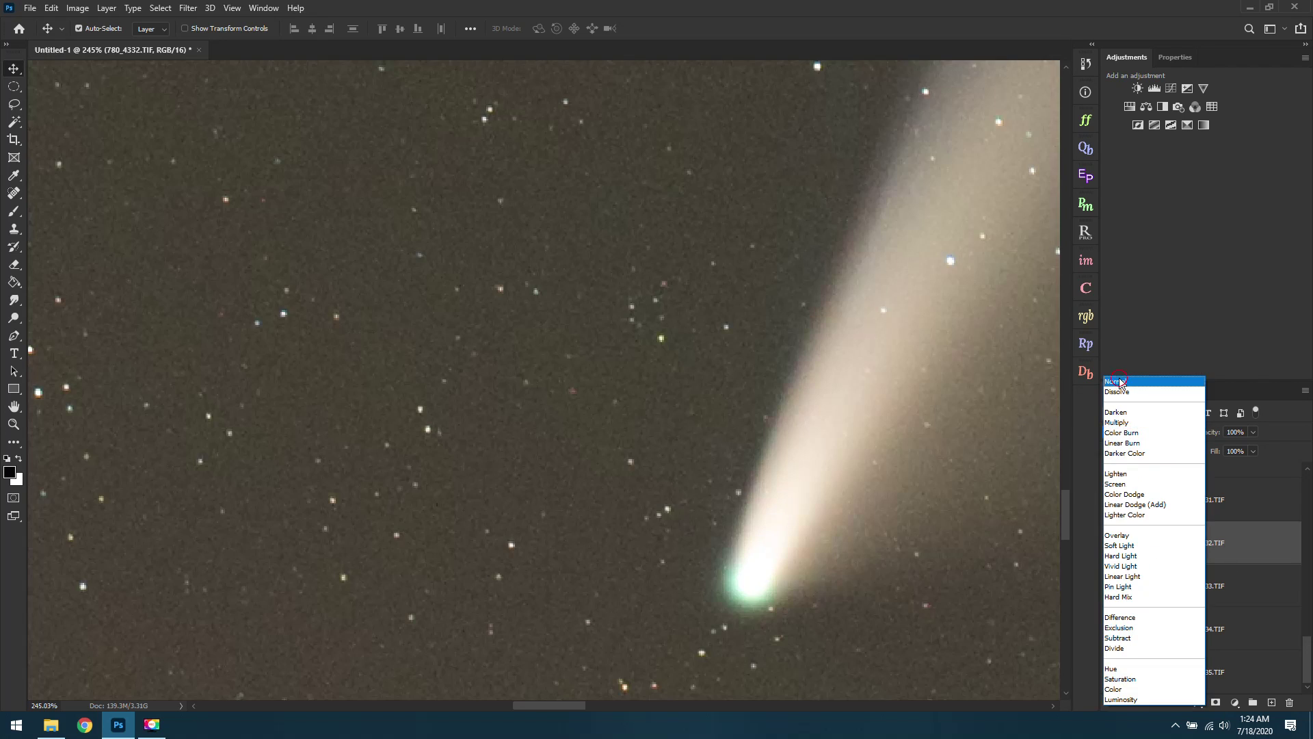
left_click(1135, 381)
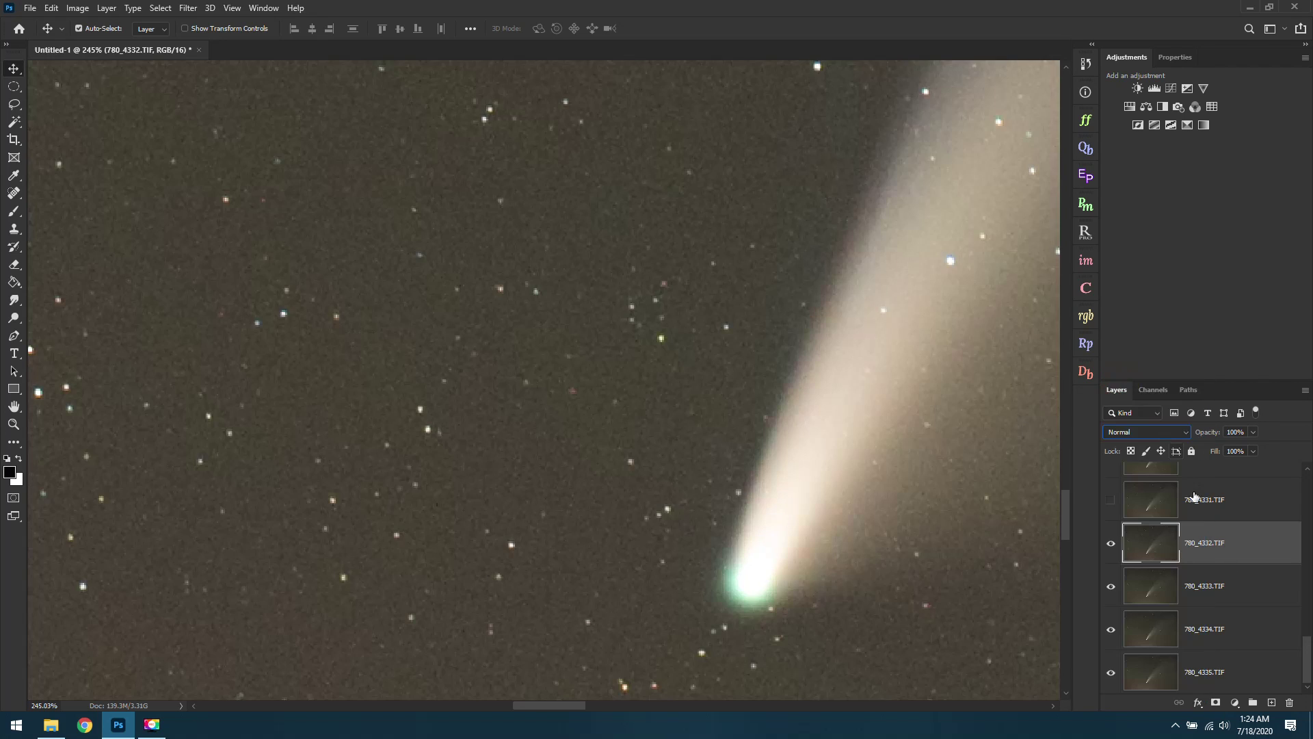
- Go back to layer 780_4332.TIF and reapply the Normal blend mode before reselecting layer 780_4331.TIF
left_click(1204, 503)
scroll(1235, 534, "up", 3)
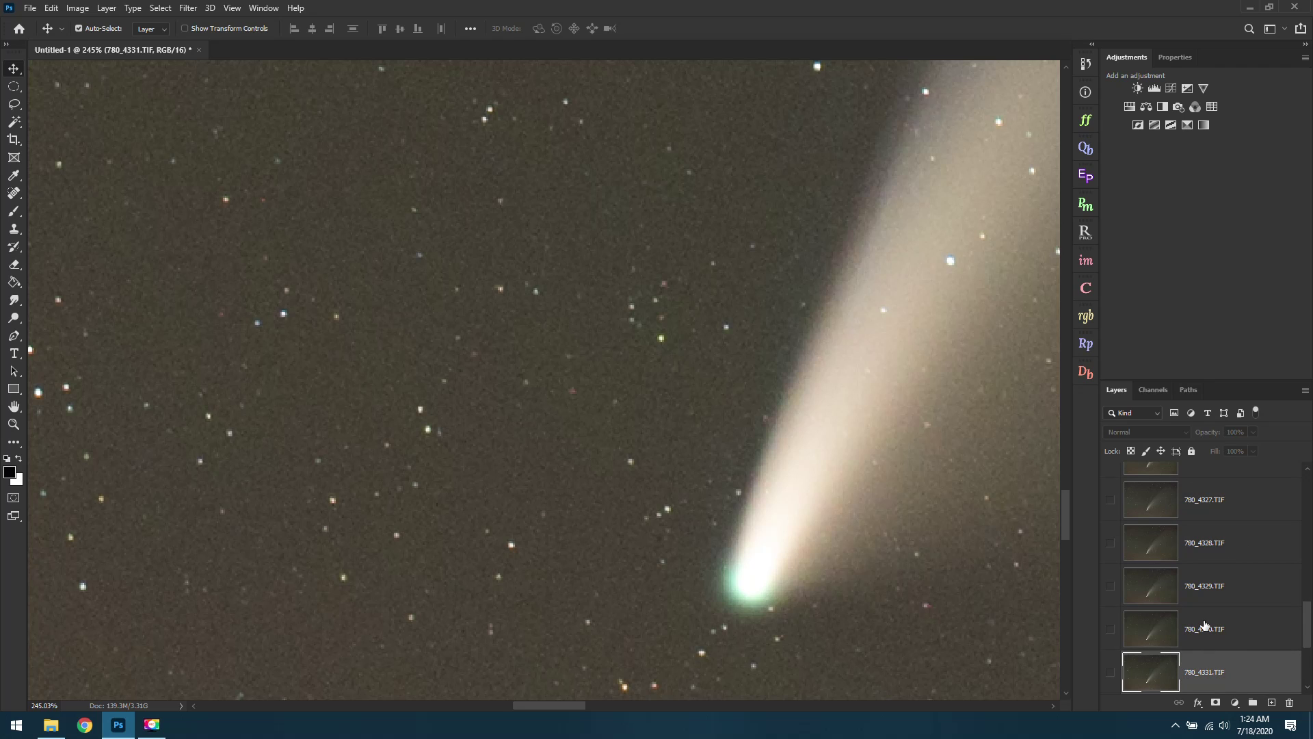
key("alt+bracketleft")
left_click(1157, 427)
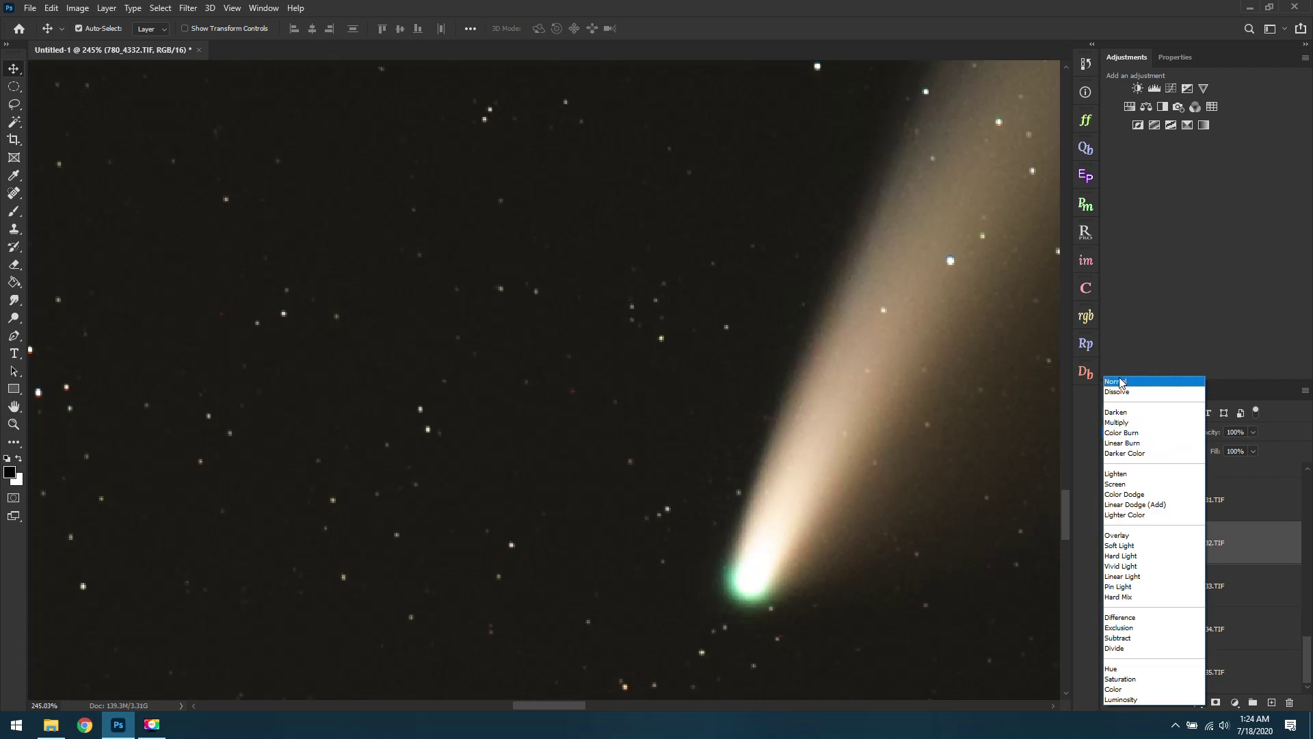
left_click(1121, 383)
left_click(1209, 501)
scroll(1238, 533, "up", 3)
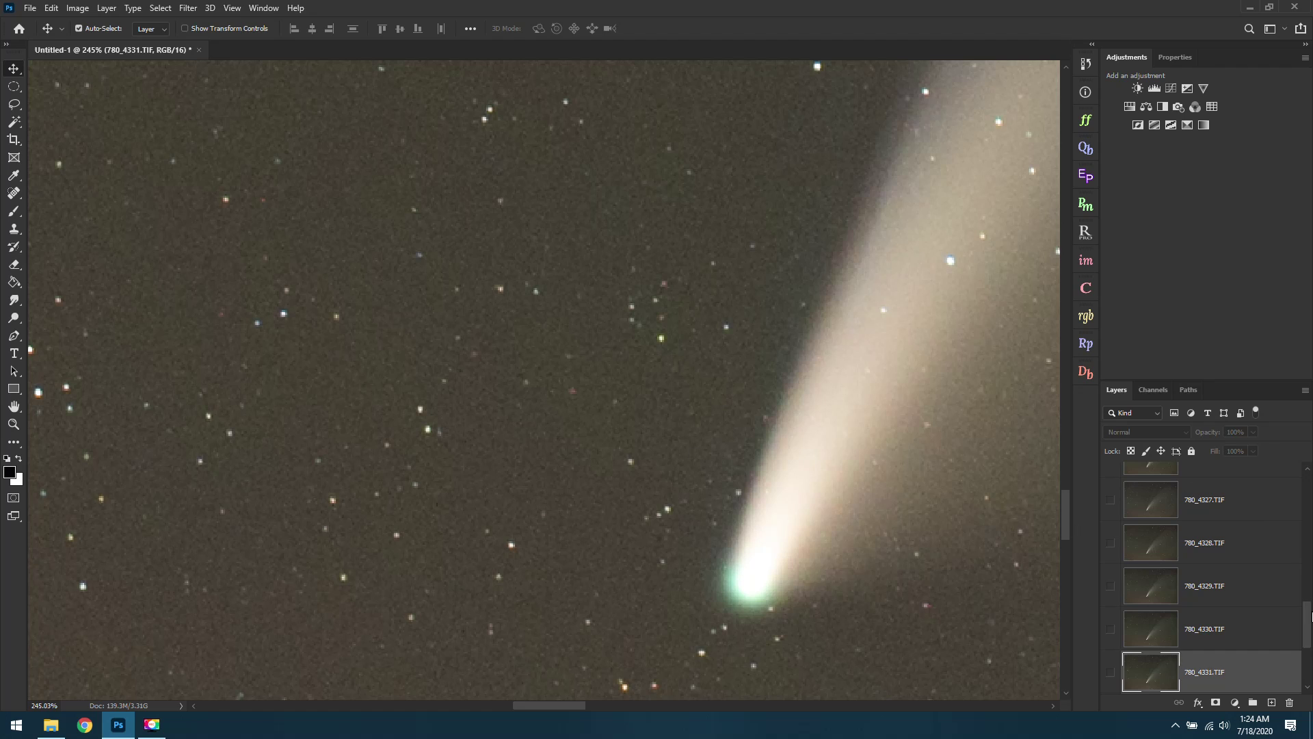
- Toggle the visibility of layer 780_4332.TIF off and on to compare it with the layers below
left_click_drag(1311, 616, 1311, 636)
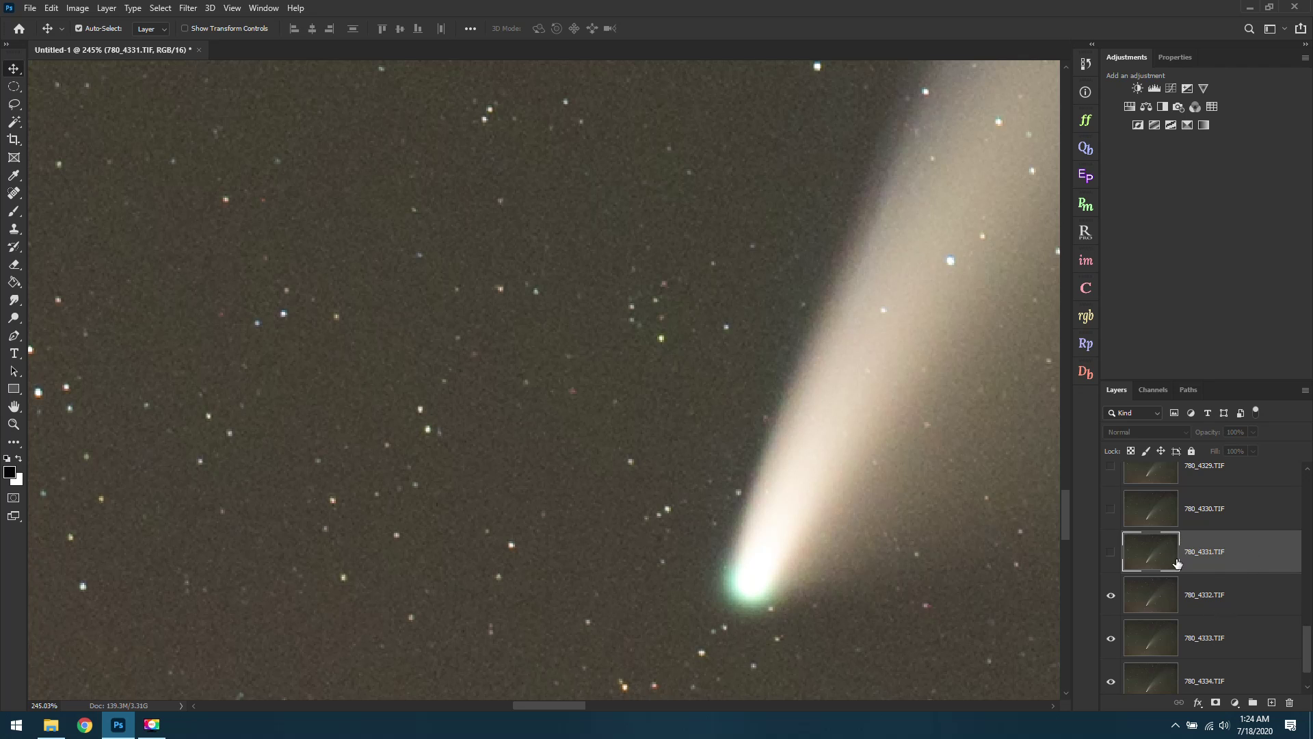
left_click(1245, 597)
left_click(1112, 595)
left_click(1111, 596)
- Show layer 780_4331.TIF, set it to Difference and align its stars with those of 780_4332.TIF
left_click(1231, 553)
left_click(1111, 552)
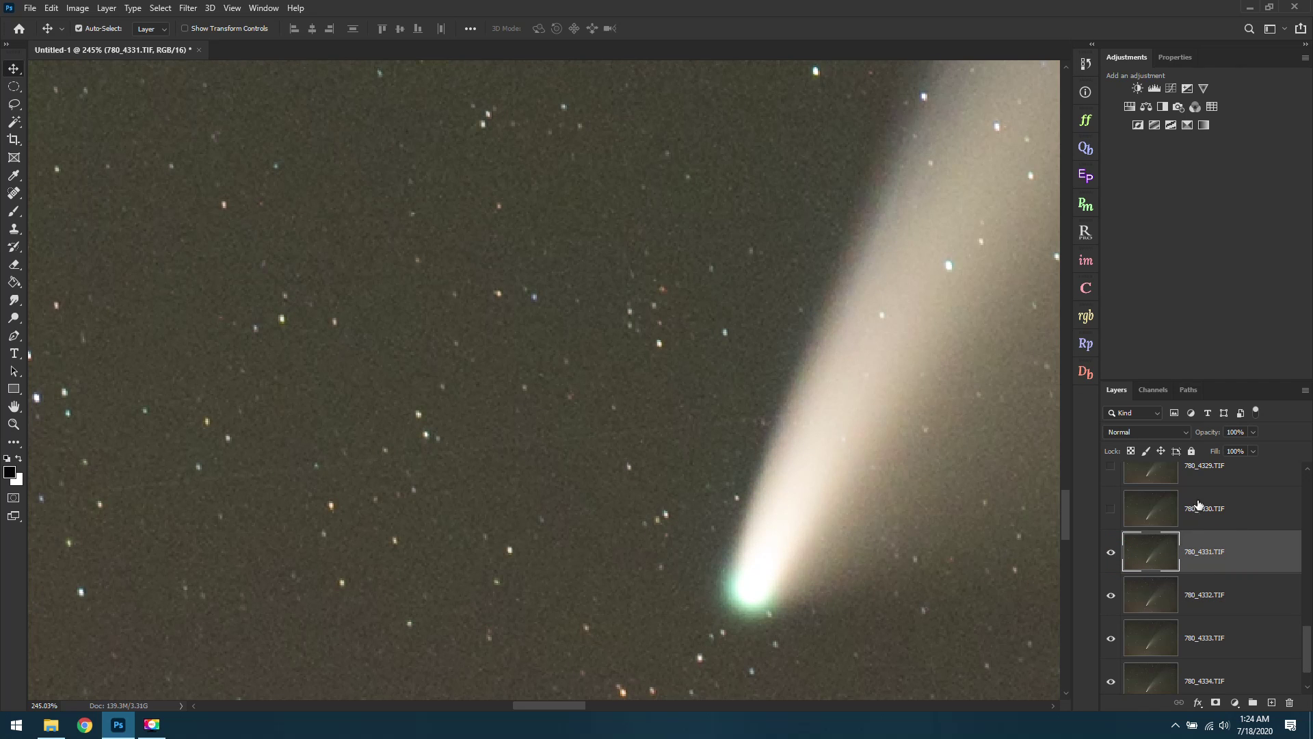
left_click(1145, 433)
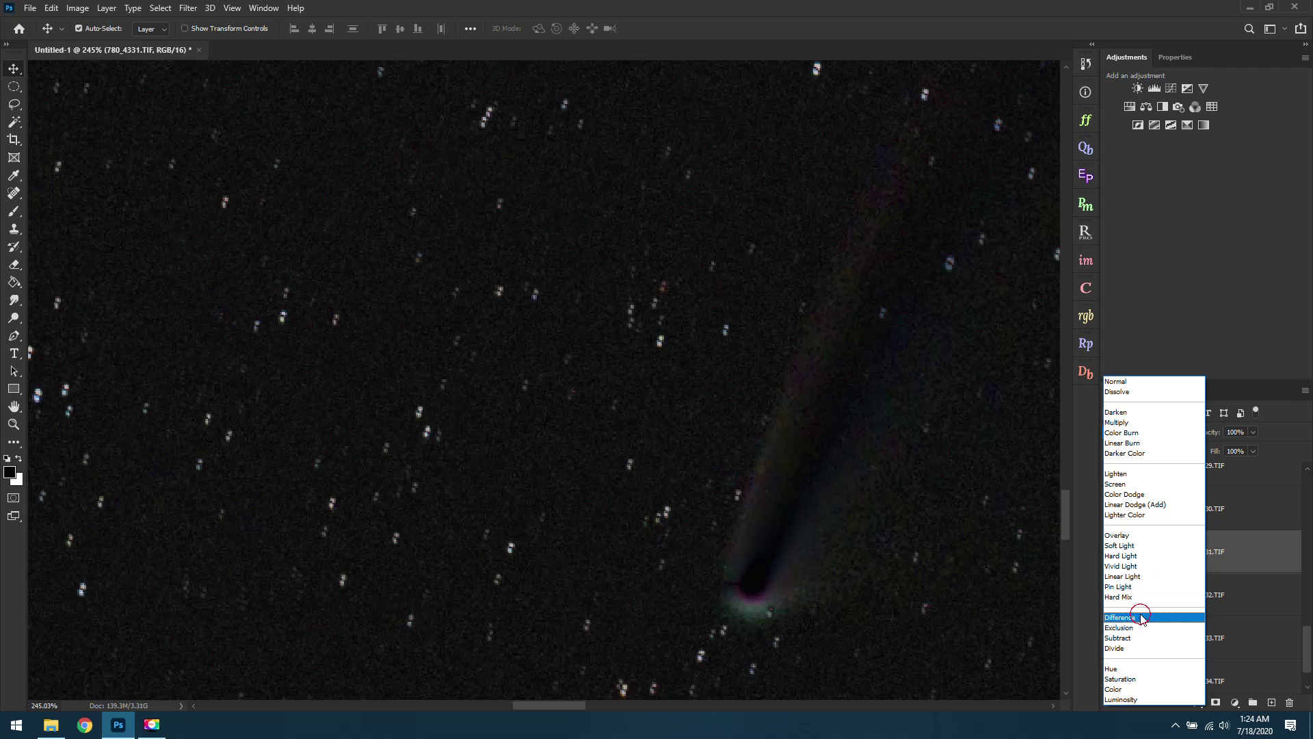
left_click(1141, 618)
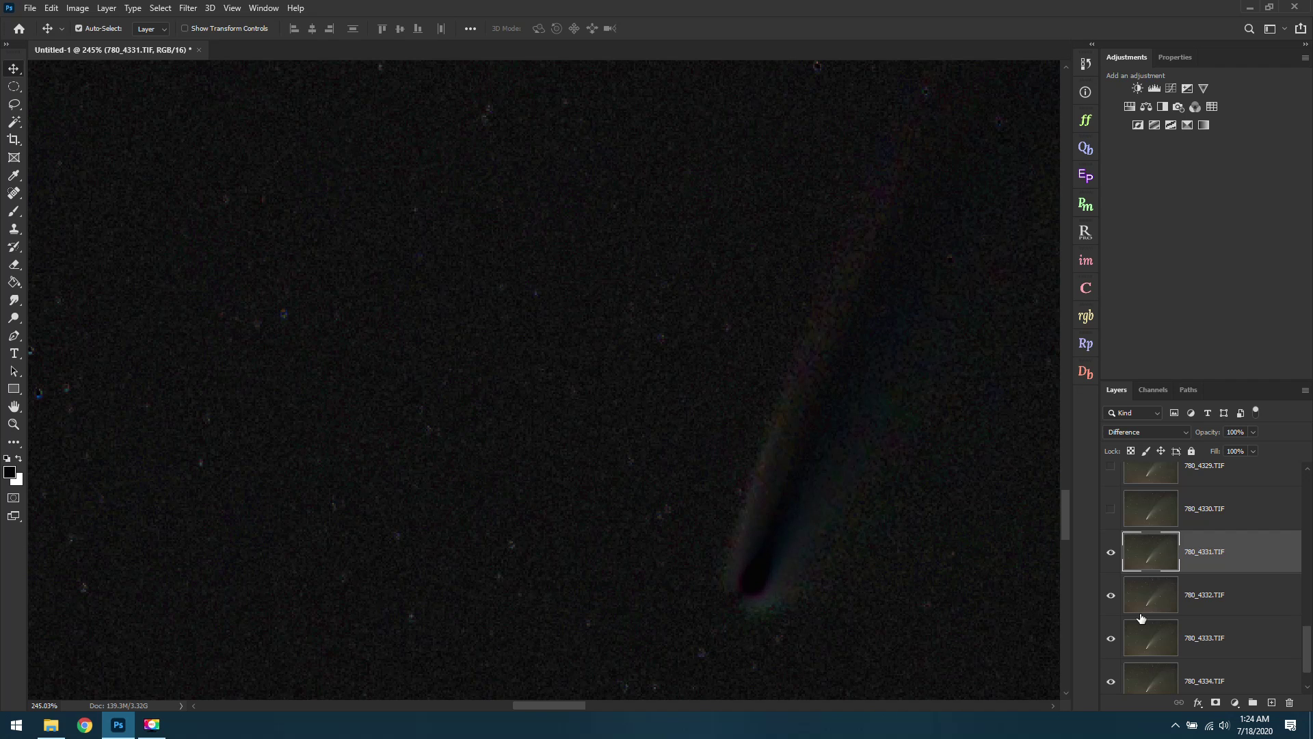
- Set the blend mode of layer 780_4331.TIF back to Normal and select layer 780_4330.TIF
left_click(1158, 430)
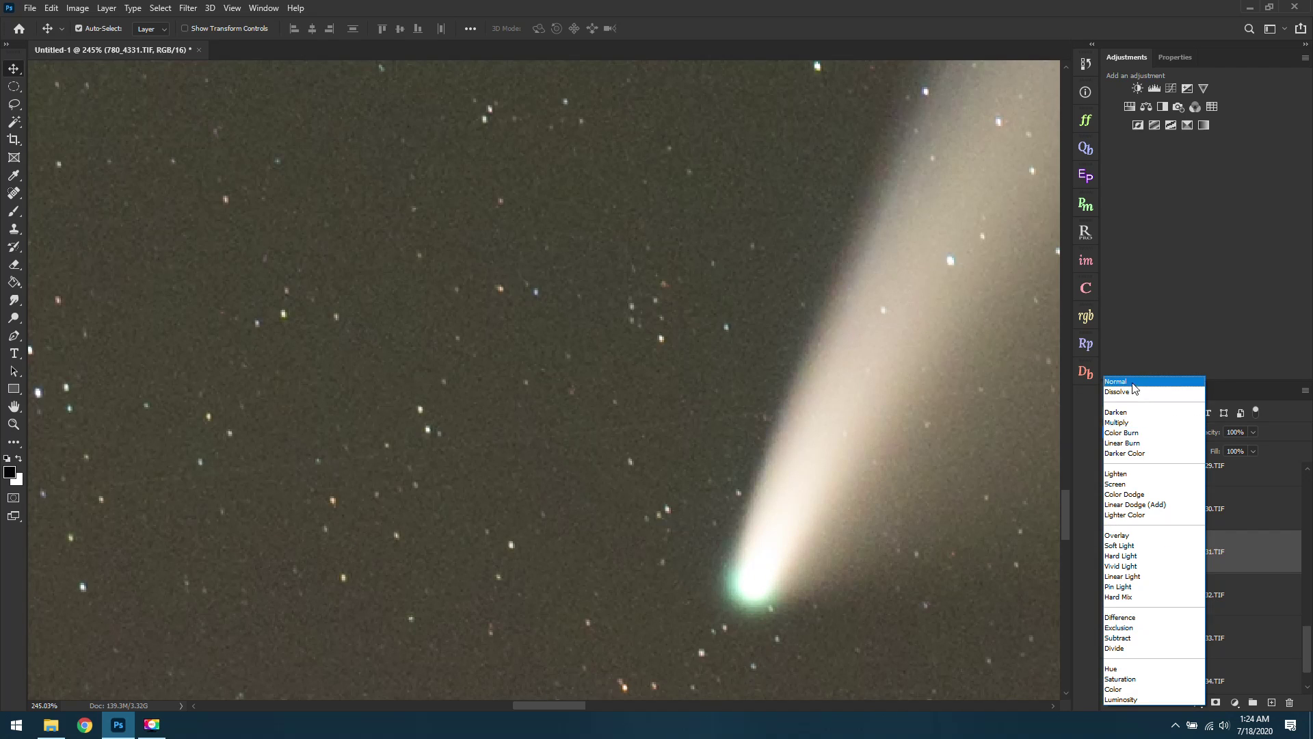
left_click(1129, 384)
left_click(1234, 513)
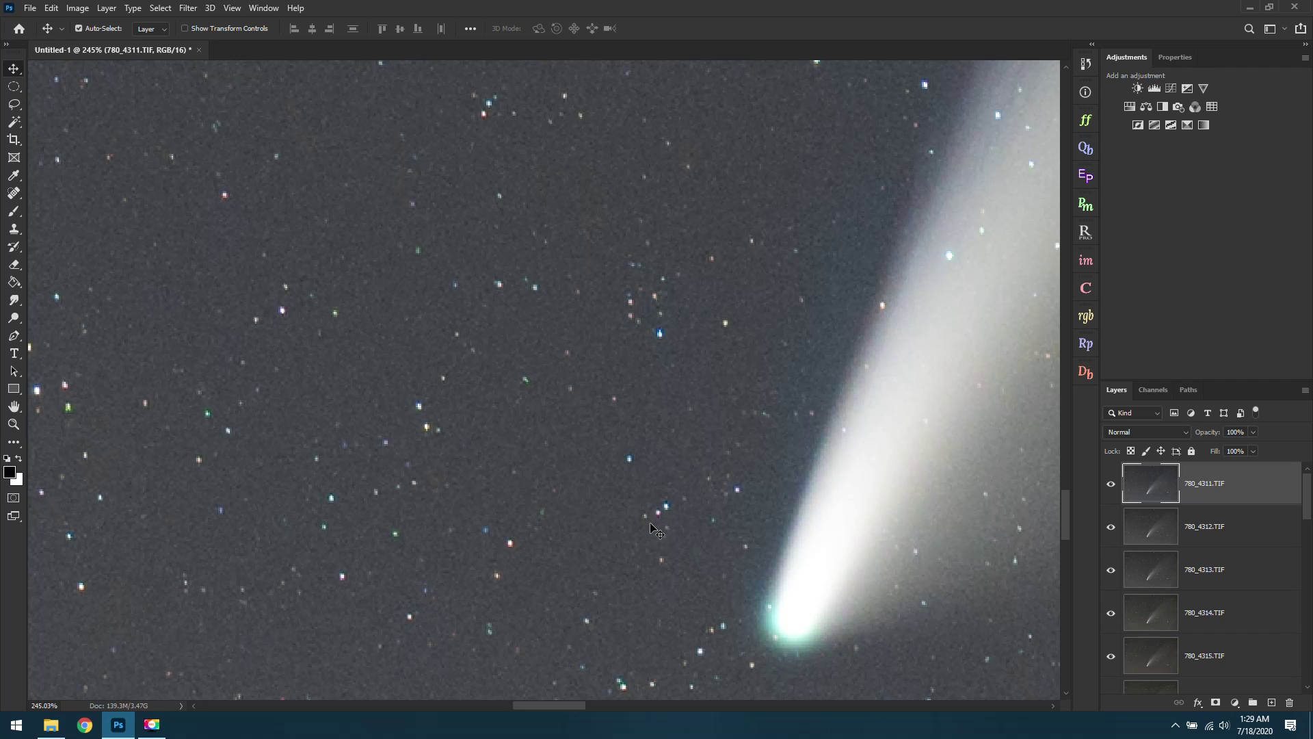
- Select all layers in the stack from 780_4311.TIF down to 780_4335.TIF
left_click(16, 412)
left_click(14, 423)
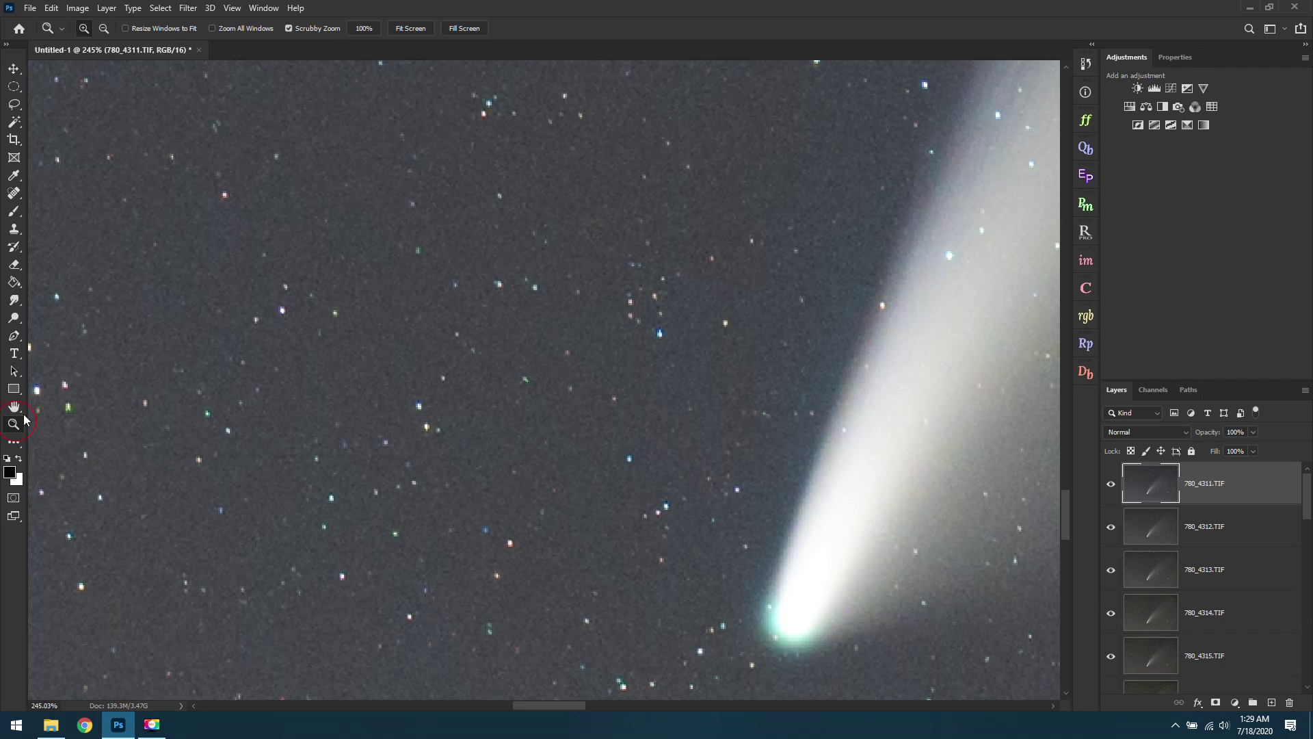
left_click(409, 28)
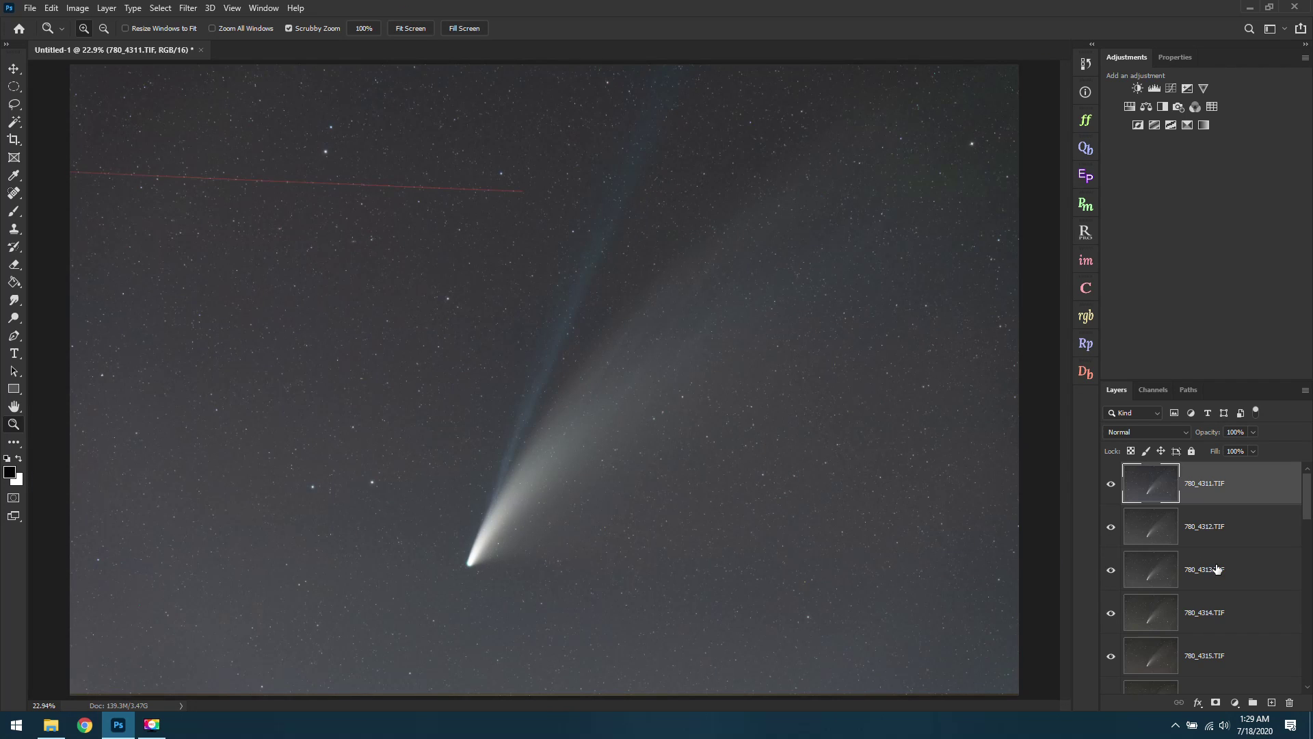
scroll(1249, 584, "down", 2)
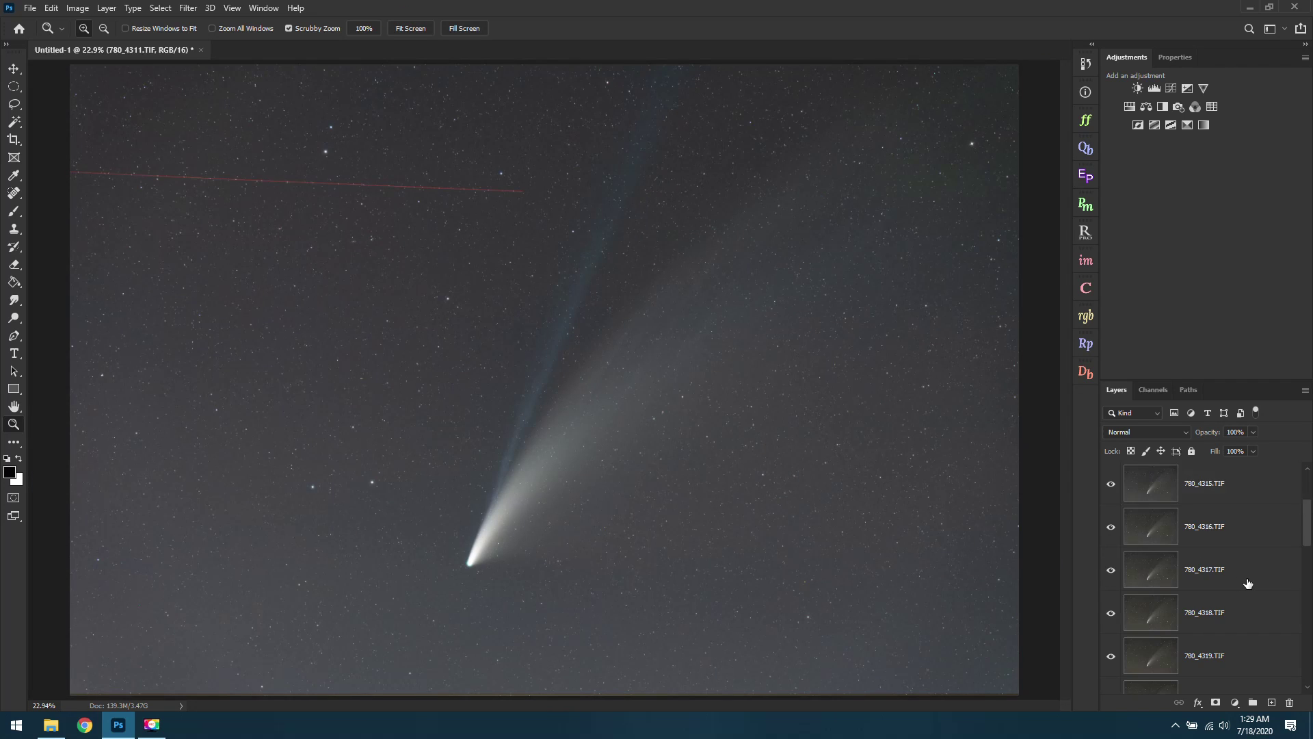
scroll(1248, 583, "up", 2)
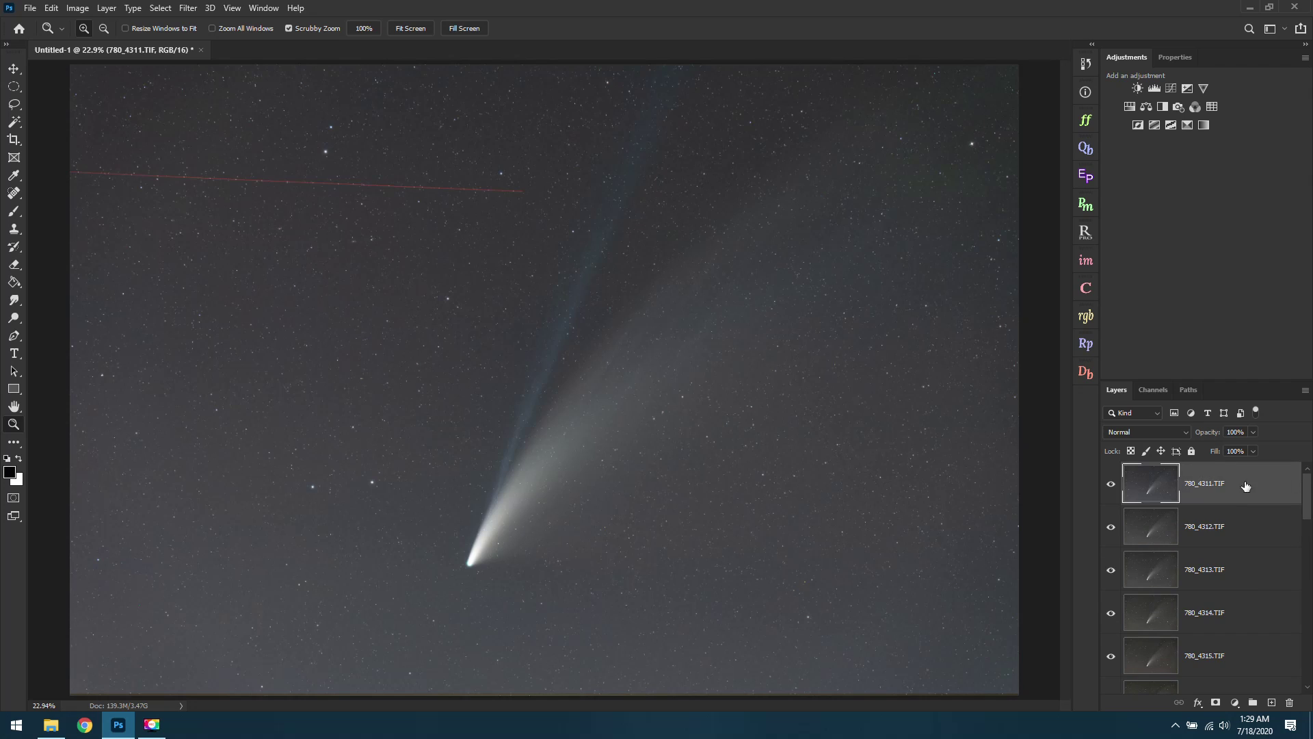
scroll(1256, 510, "down", 1)
scroll(1254, 515, "down", 19)
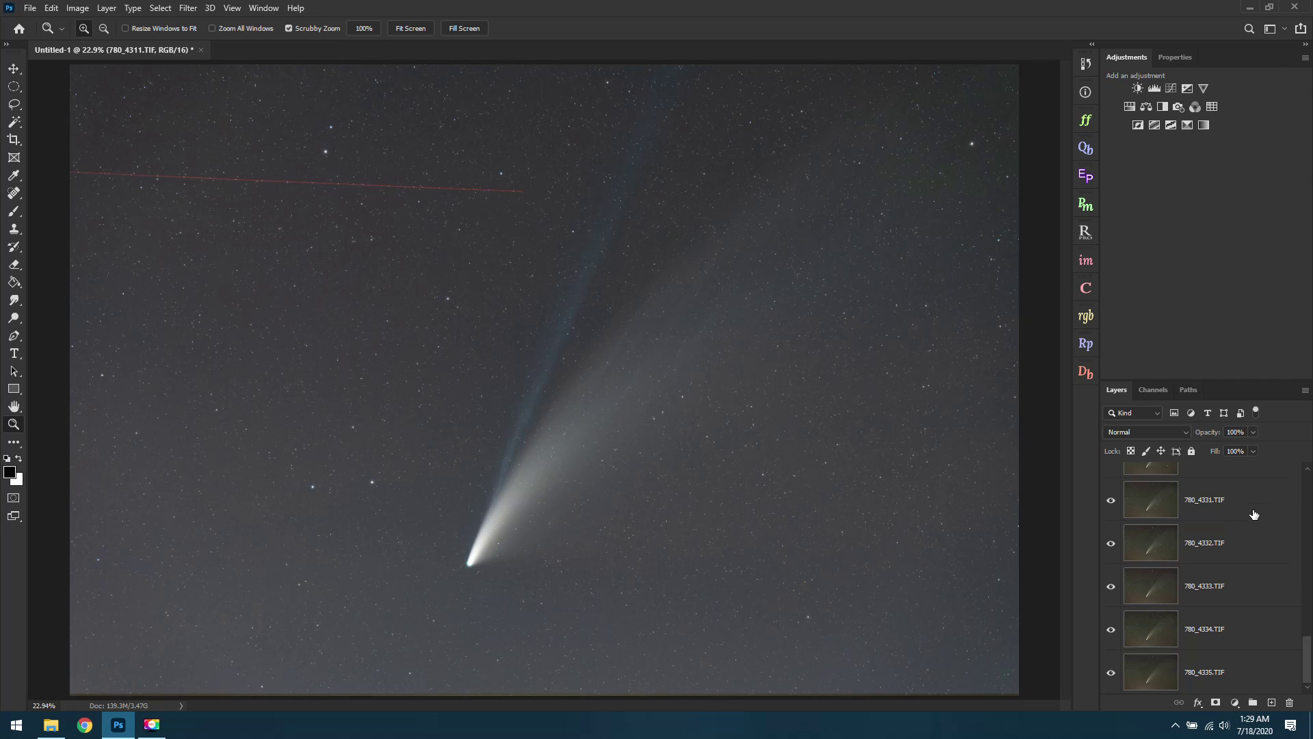
left_click(1265, 676, "shift")
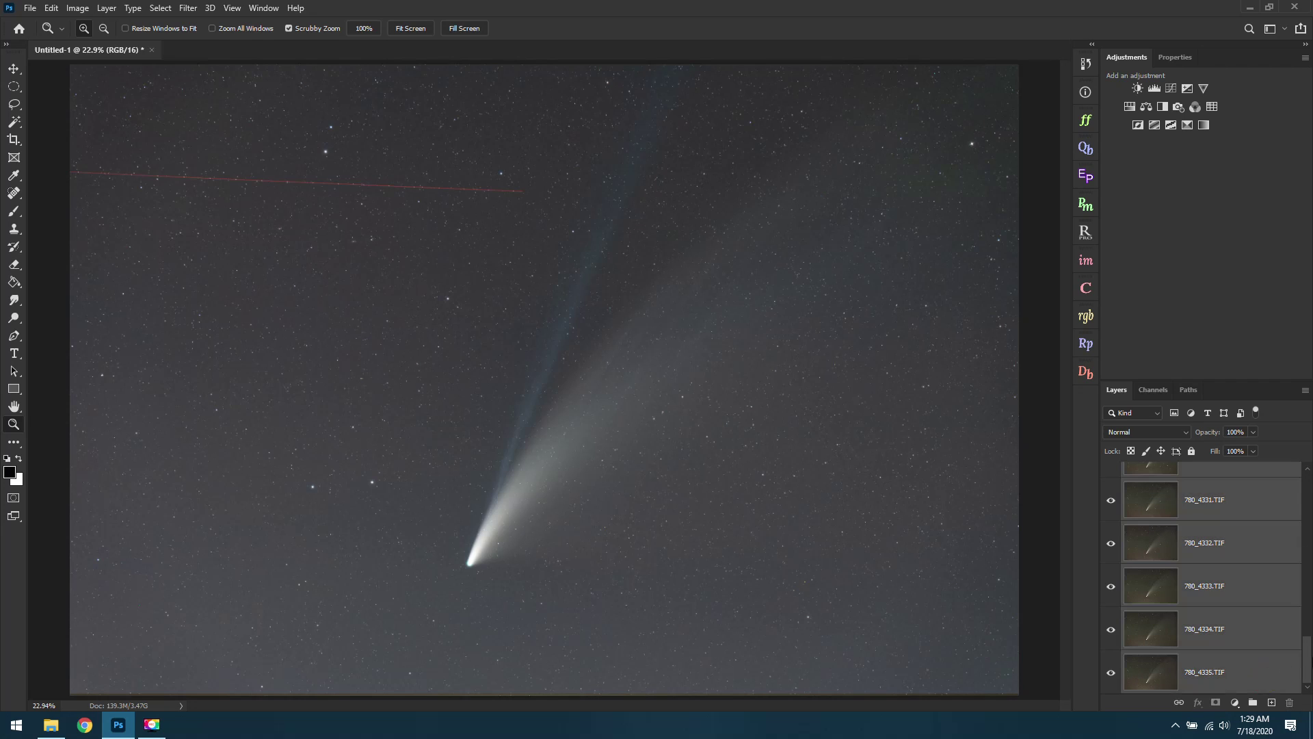
left_click_drag(1306, 655, 1306, 479)
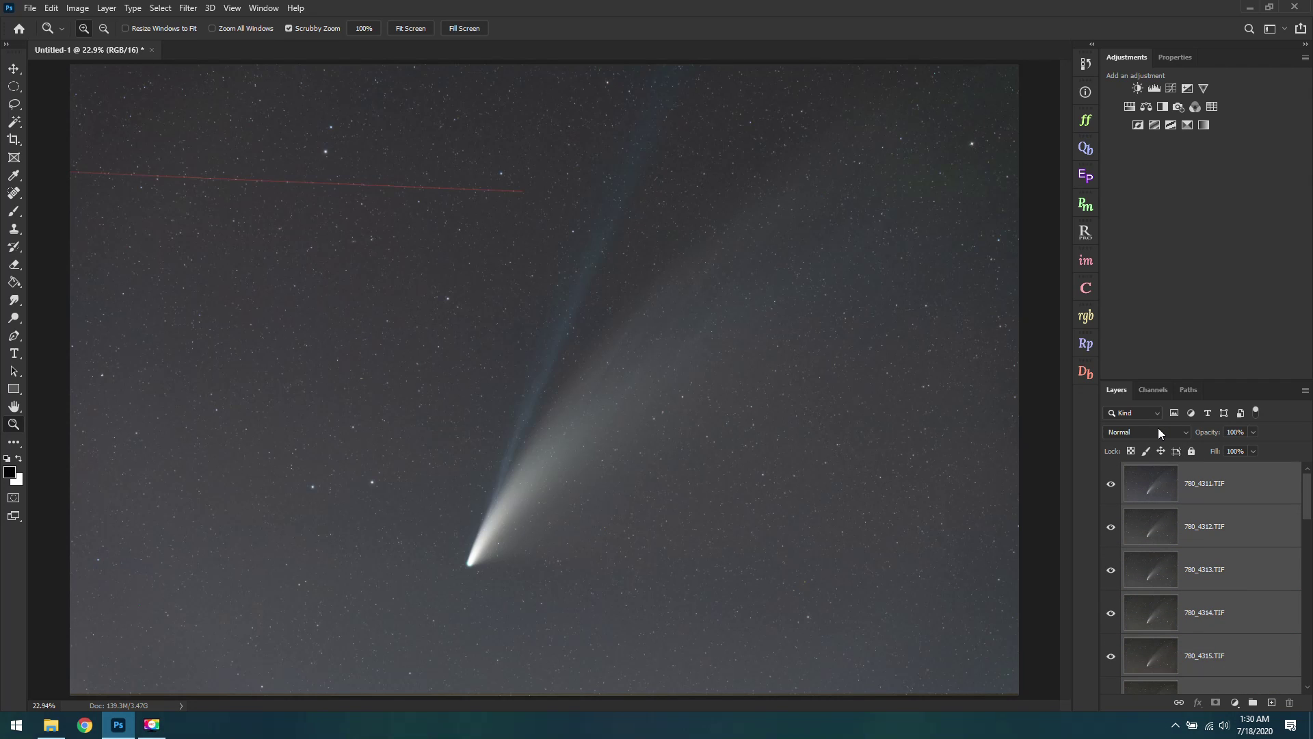
- Set the blend mode of all selected layers to Lighten and inspect the star field up close
left_click(1137, 427)
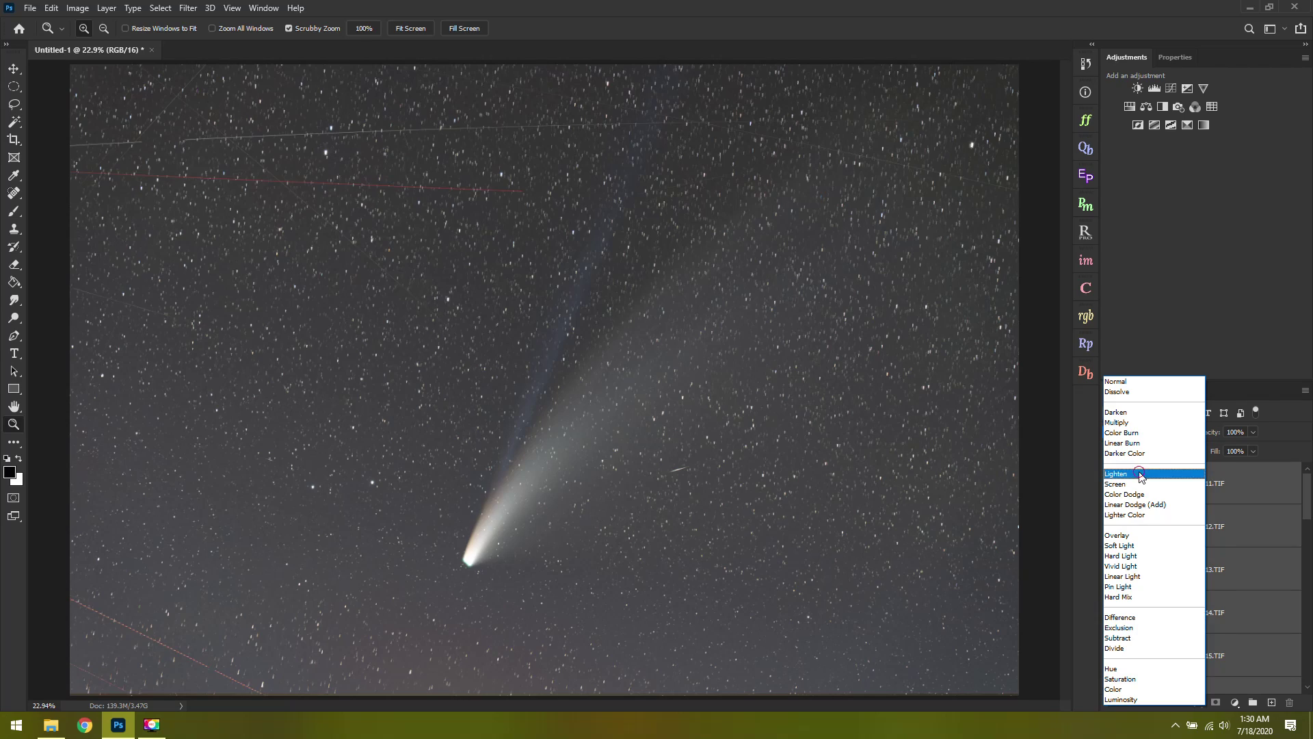
left_click(1141, 474)
left_click_drag(624, 340, 735, 412)
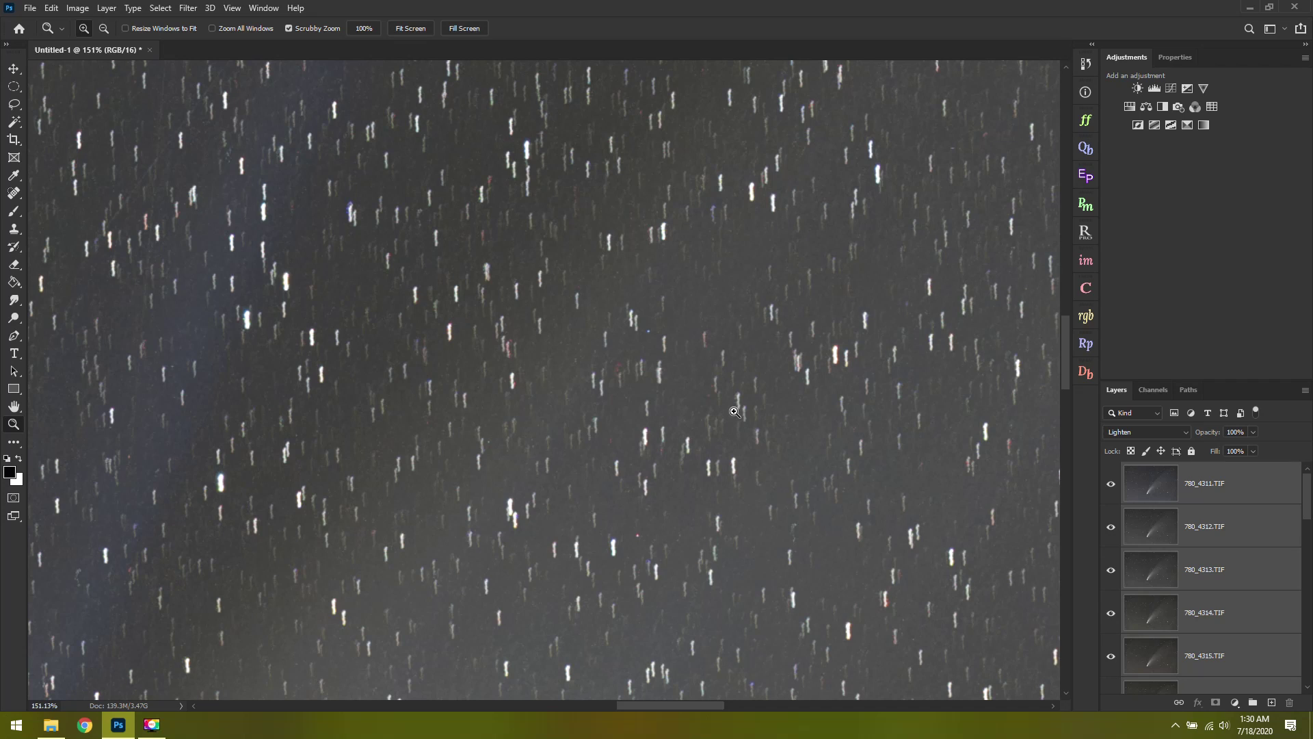
- Review the layer stack and examine the star alignment up close around the comet head and in the upper sky
scroll(1199, 535, "down", 7)
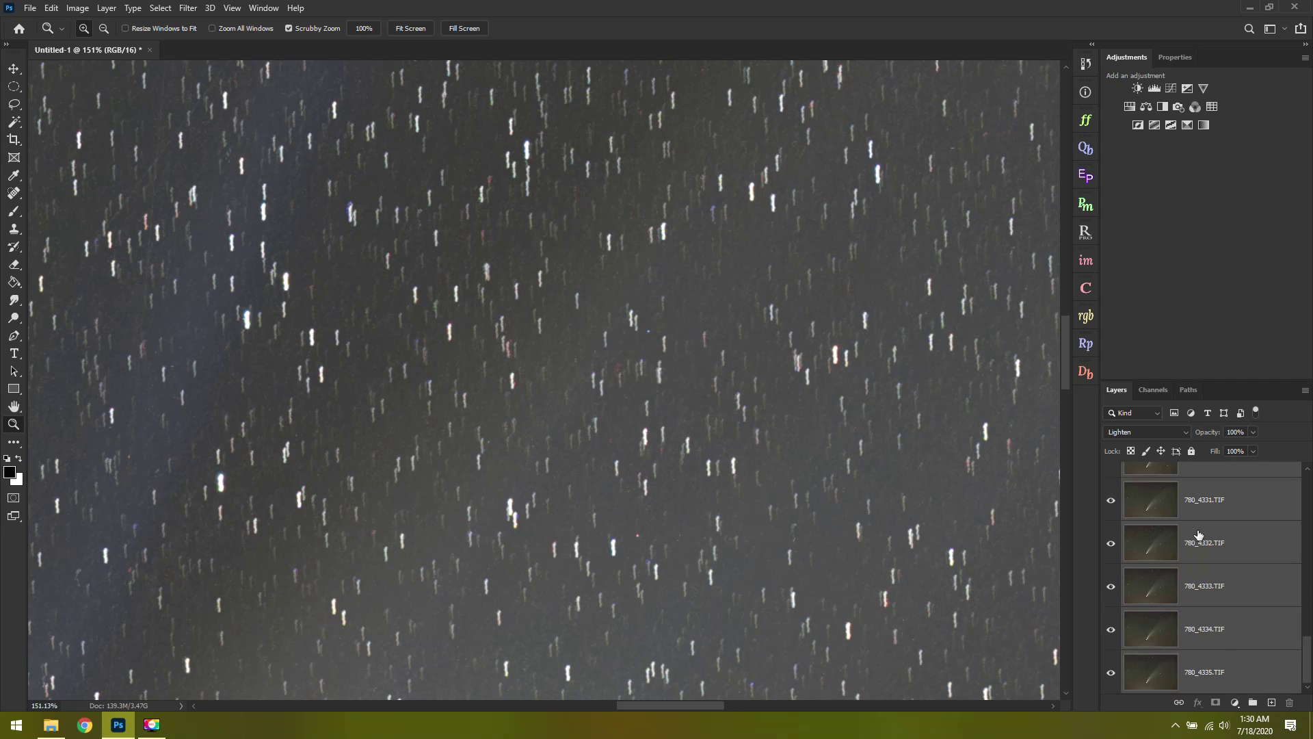
scroll(1194, 573, "up", 7)
scroll(1225, 504, "down", 4)
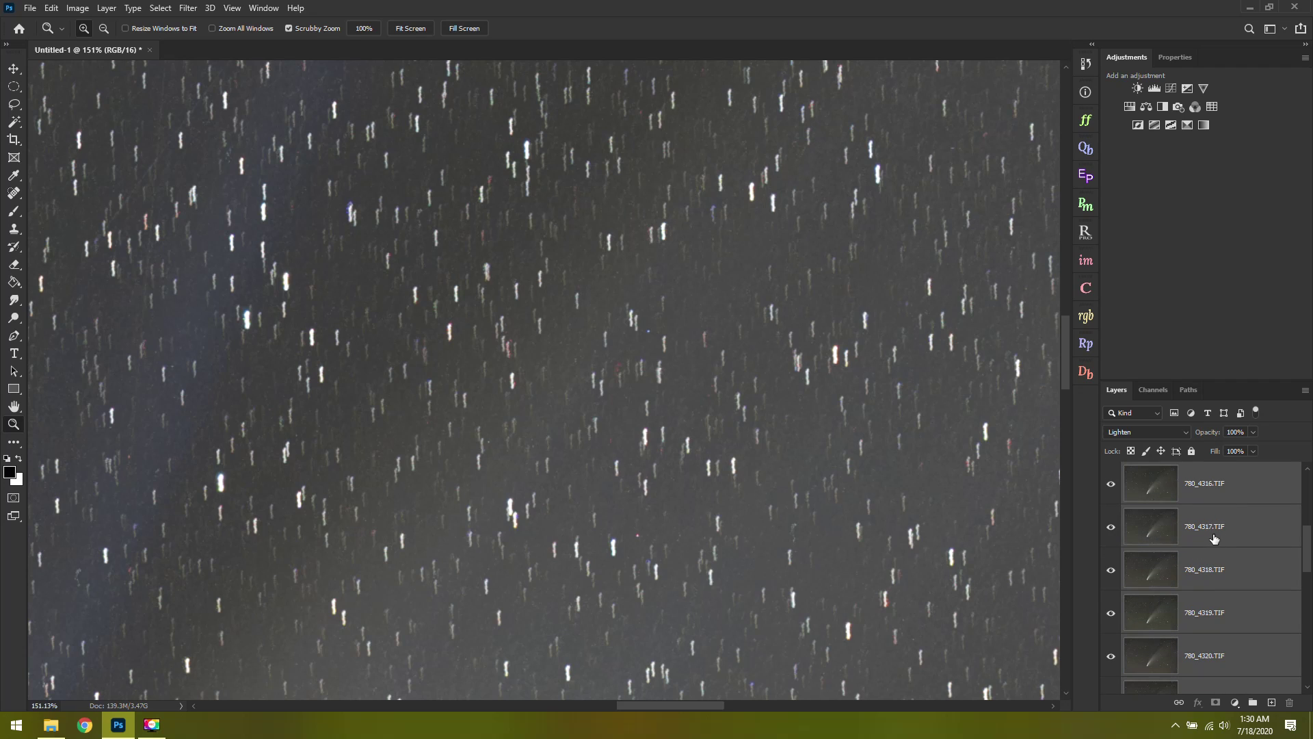
scroll(1215, 540, "up", 4)
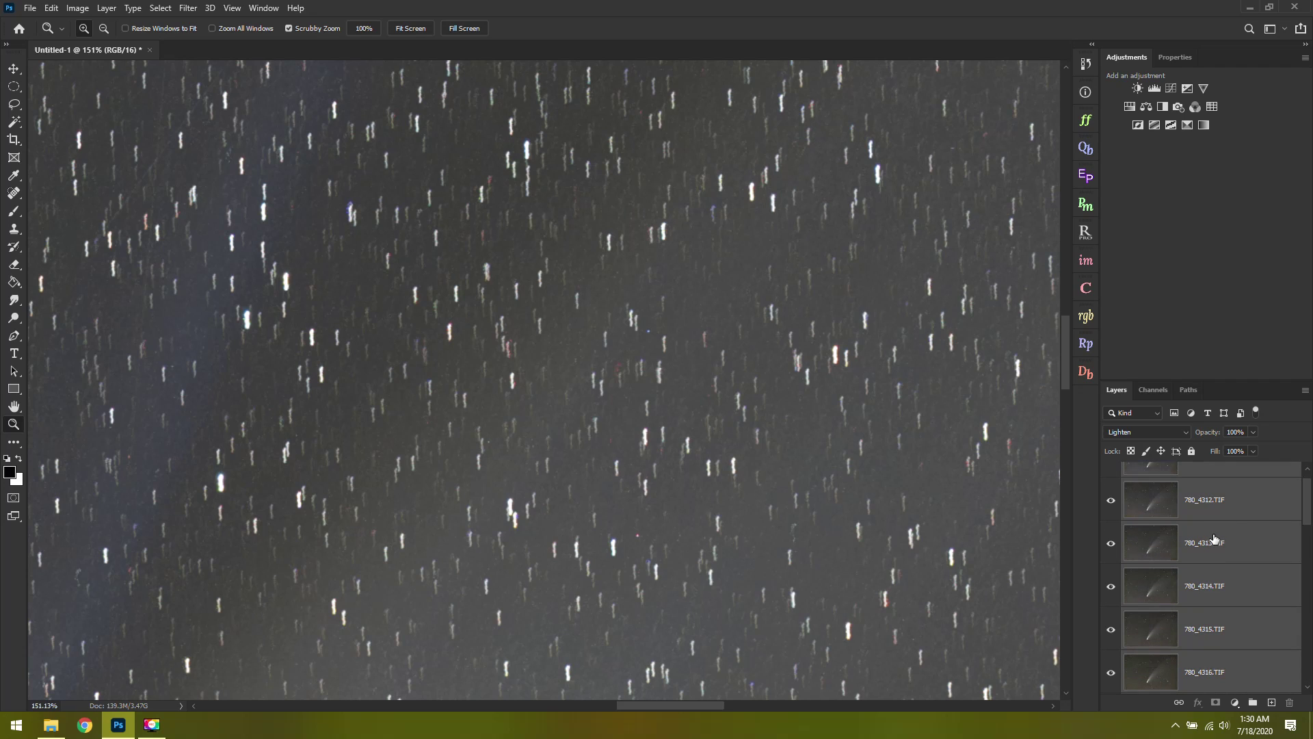
left_click_drag(740, 522, 685, 467)
mouse_move(601, 470)
left_mouse_down()
mouse_move(561, 479)
mouse_move(609, 578)
mouse_move(580, 566)
mouse_move(625, 457)
left_mouse_up()
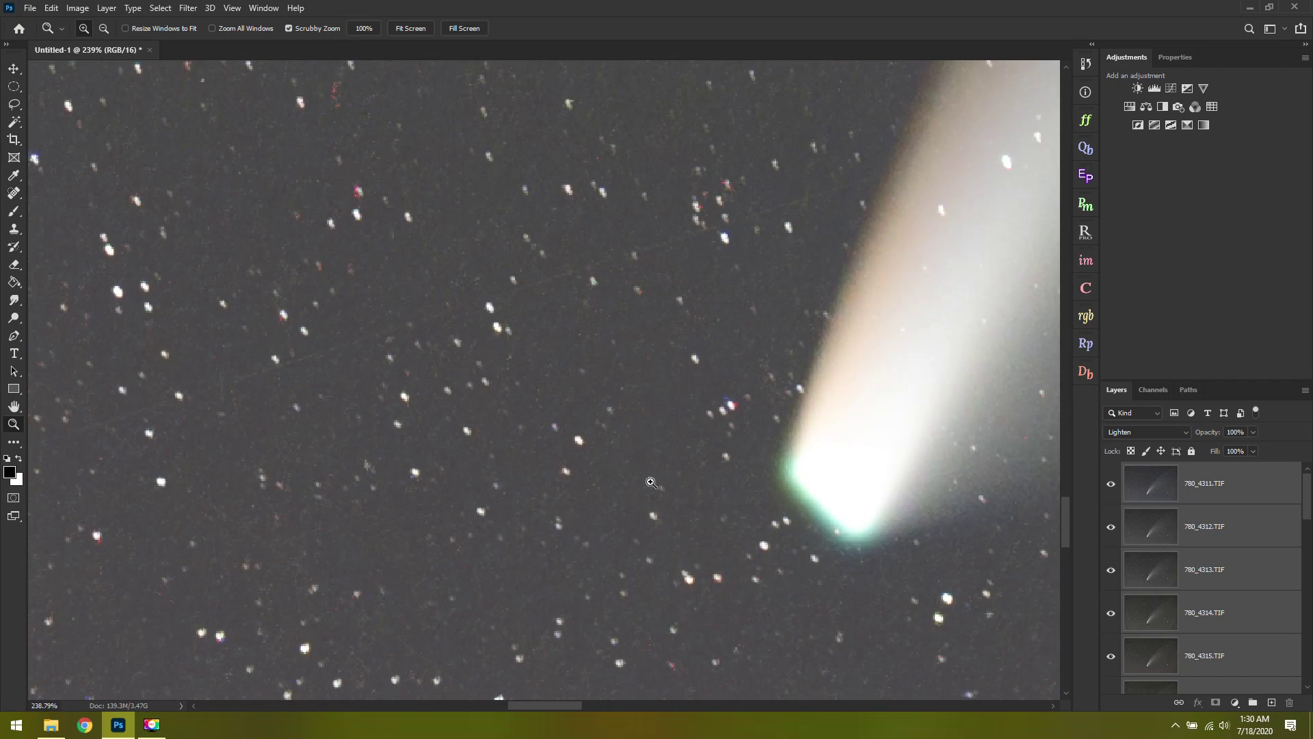
left_click_drag(725, 576, 581, 421)
left_click_drag(499, 67, 607, 139)
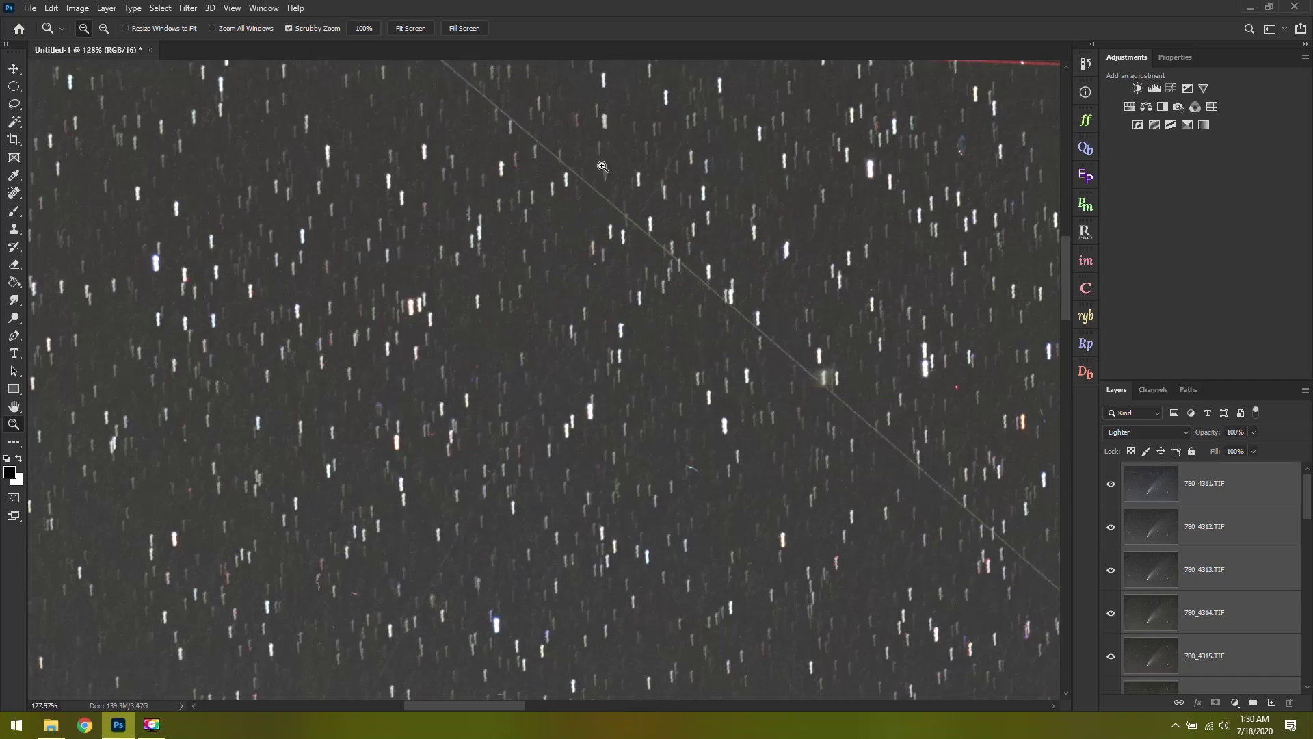
left_click_drag(444, 397, 291, 198)
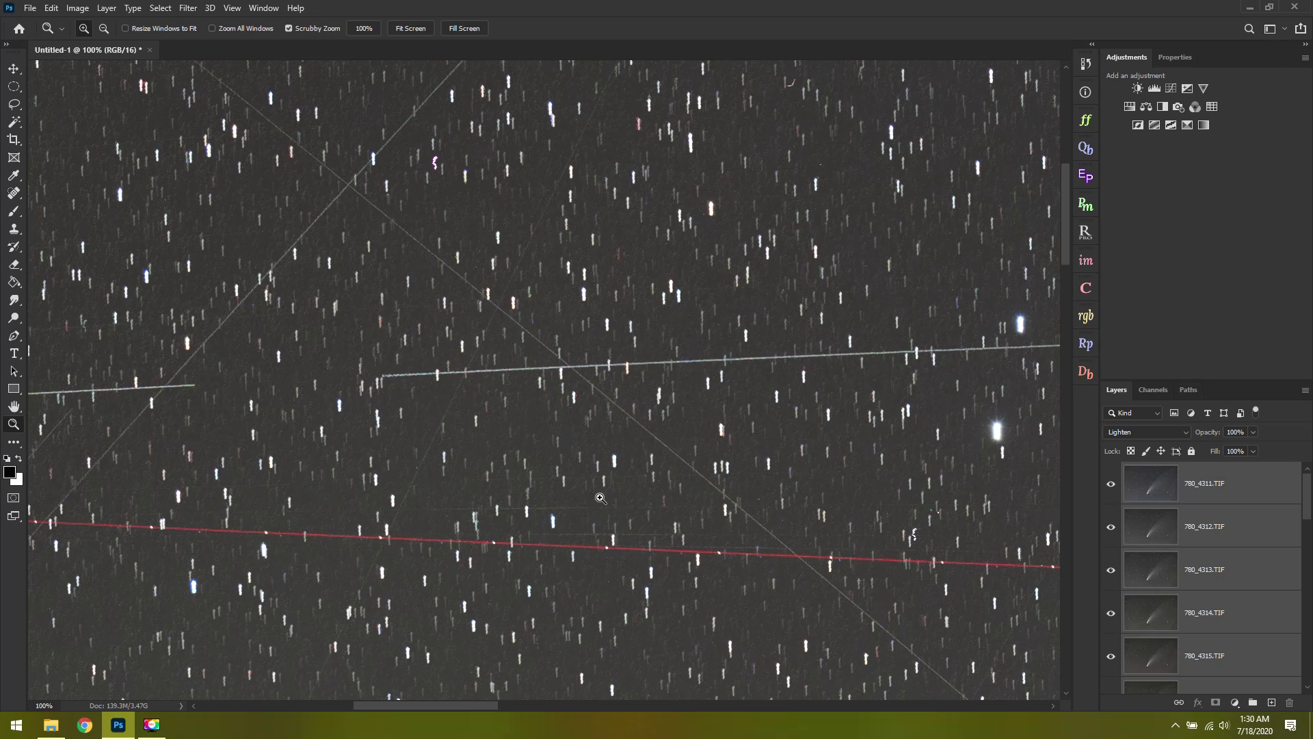
left_click_drag(600, 498, 565, 387)
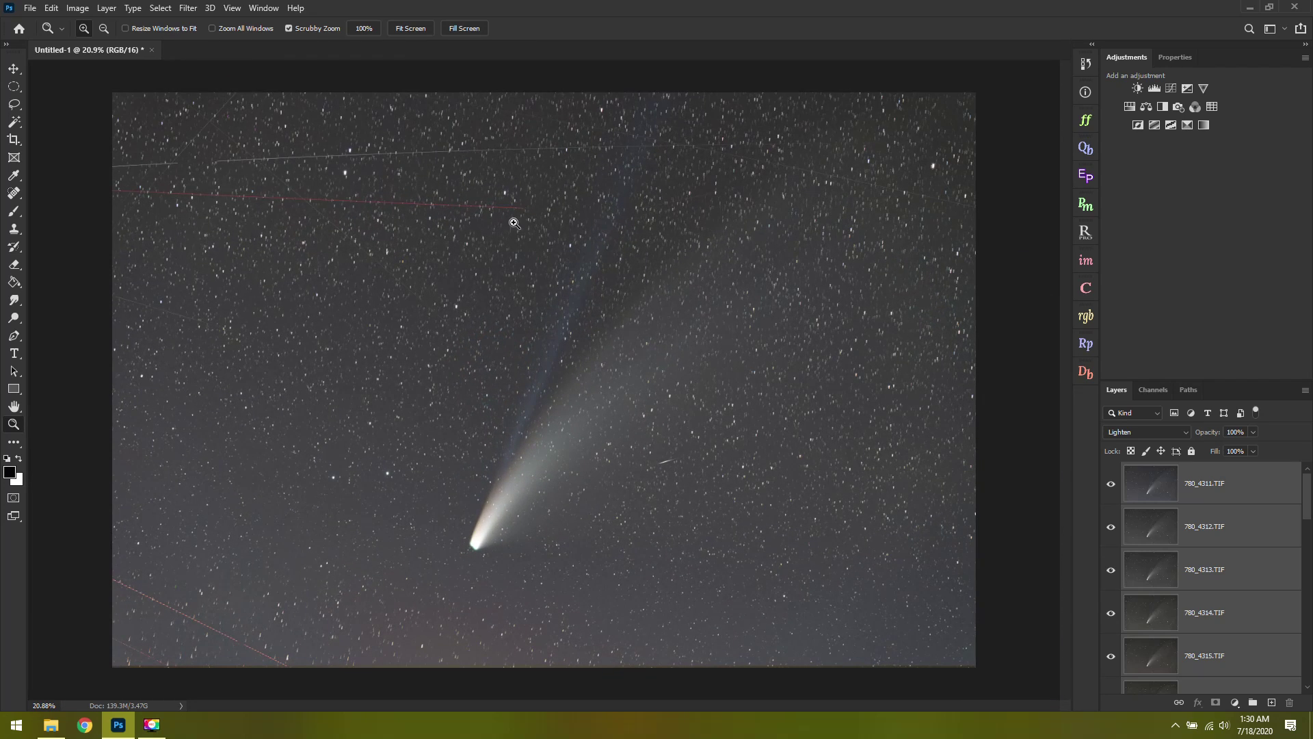
left_click_drag(482, 551, 539, 550)
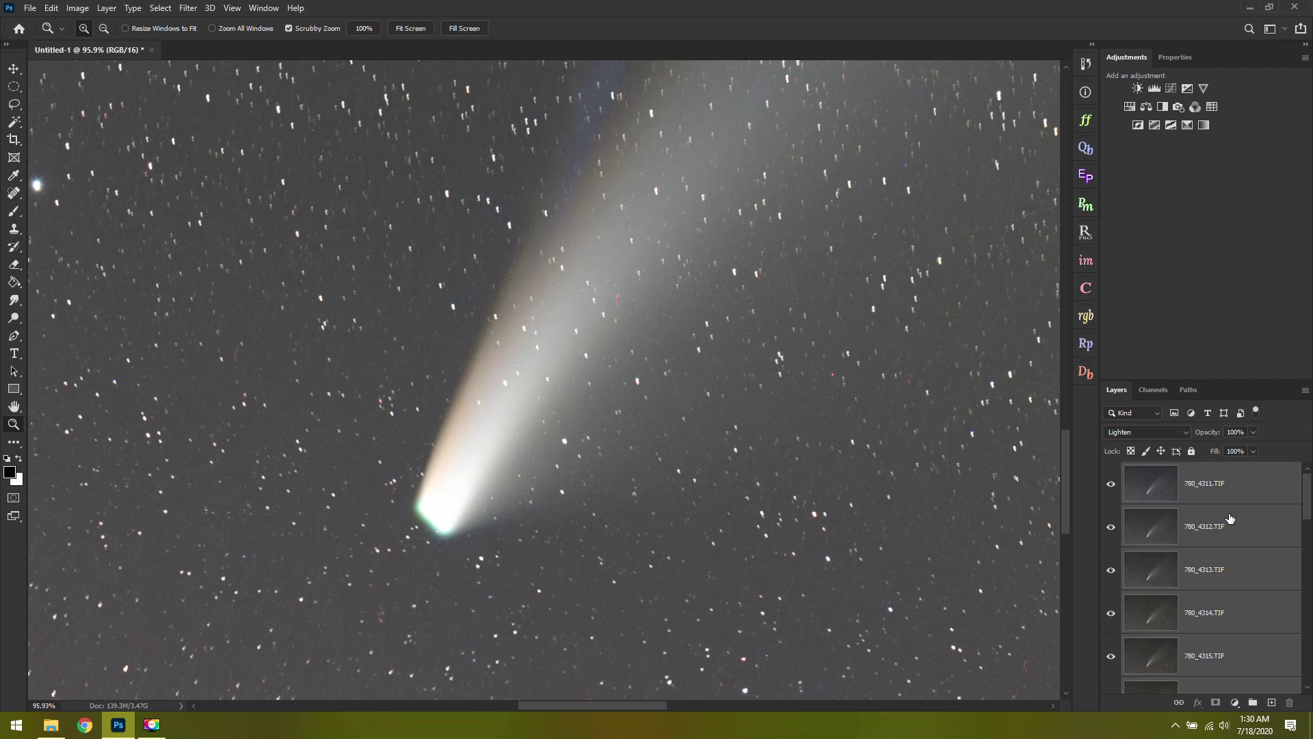
mouse_move(1309, 520)
left_mouse_down()
mouse_move(1309, 574)
mouse_move(1307, 506)
left_mouse_up()
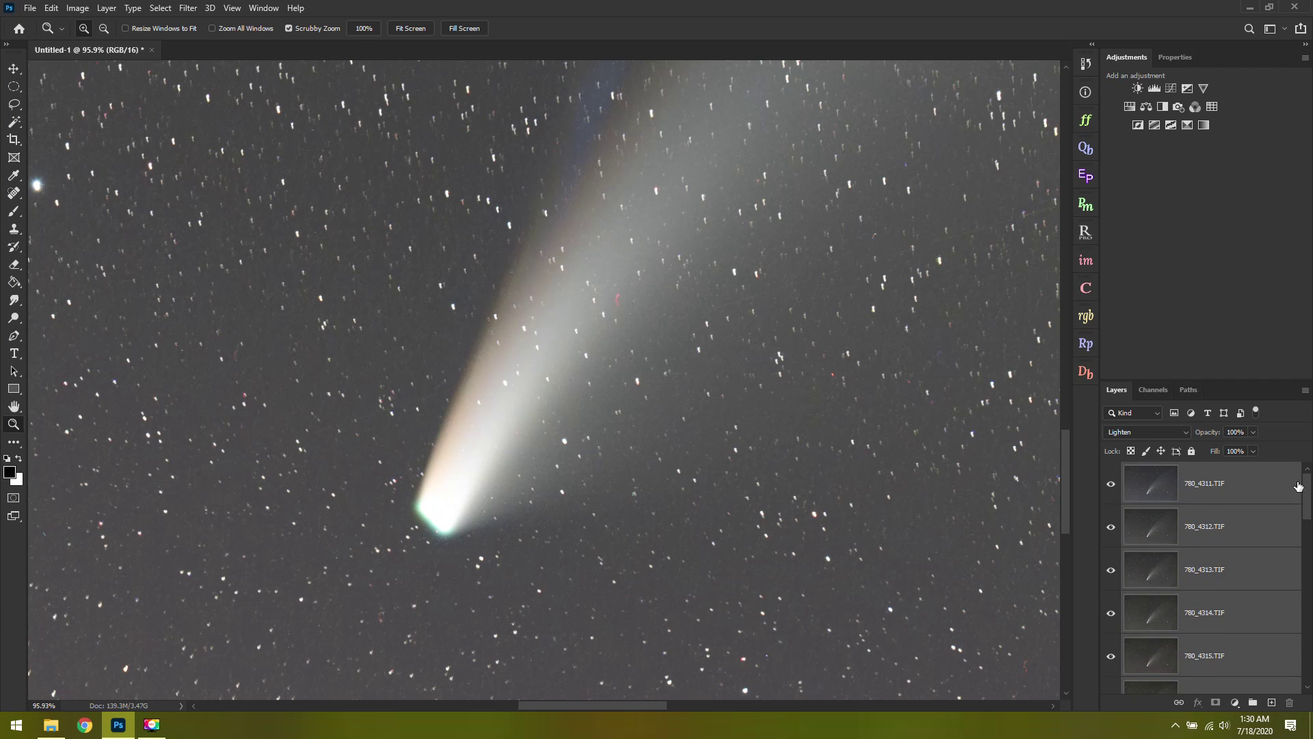
- Select layer 780_4311.TIF and hide the layers from 780_4311.TIF down to 780_4334.TIF, leaving 780_4335.TIF showing
left_click(1229, 502)
left_click_drag(1112, 486, 1118, 679)
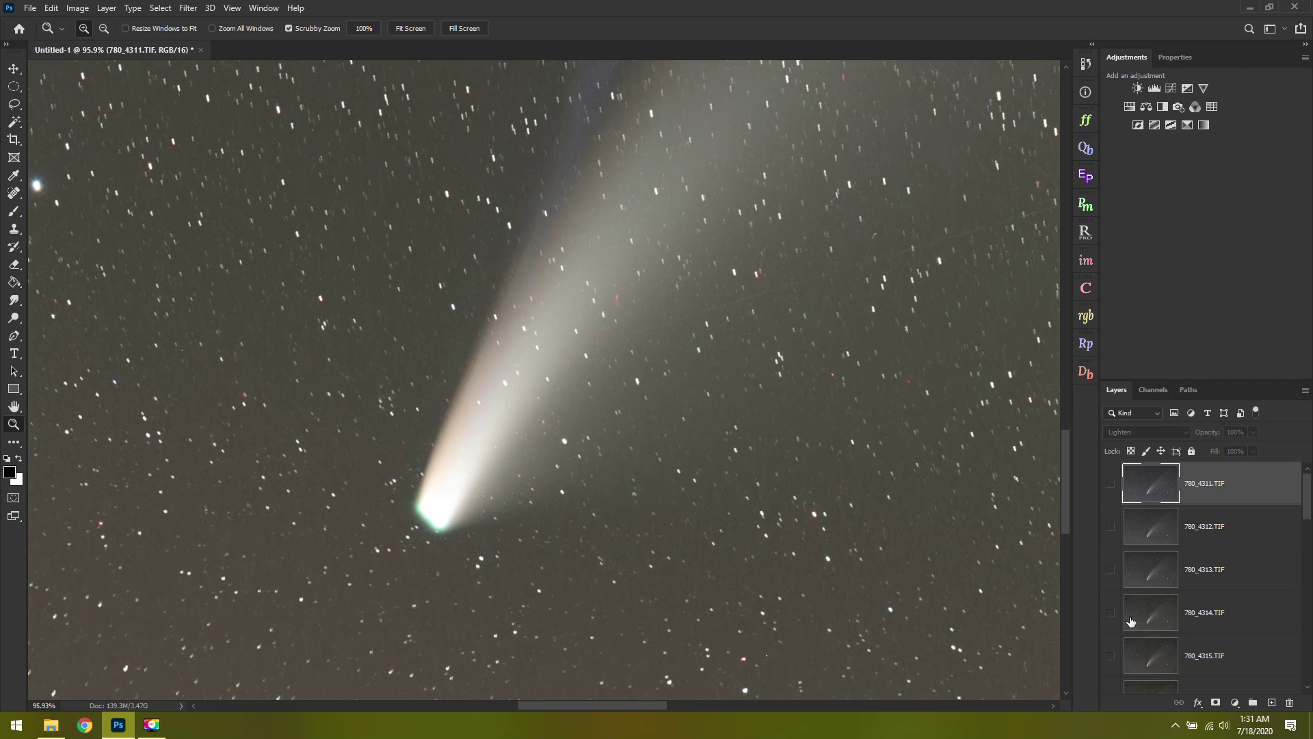
scroll(1130, 622, "down", 3)
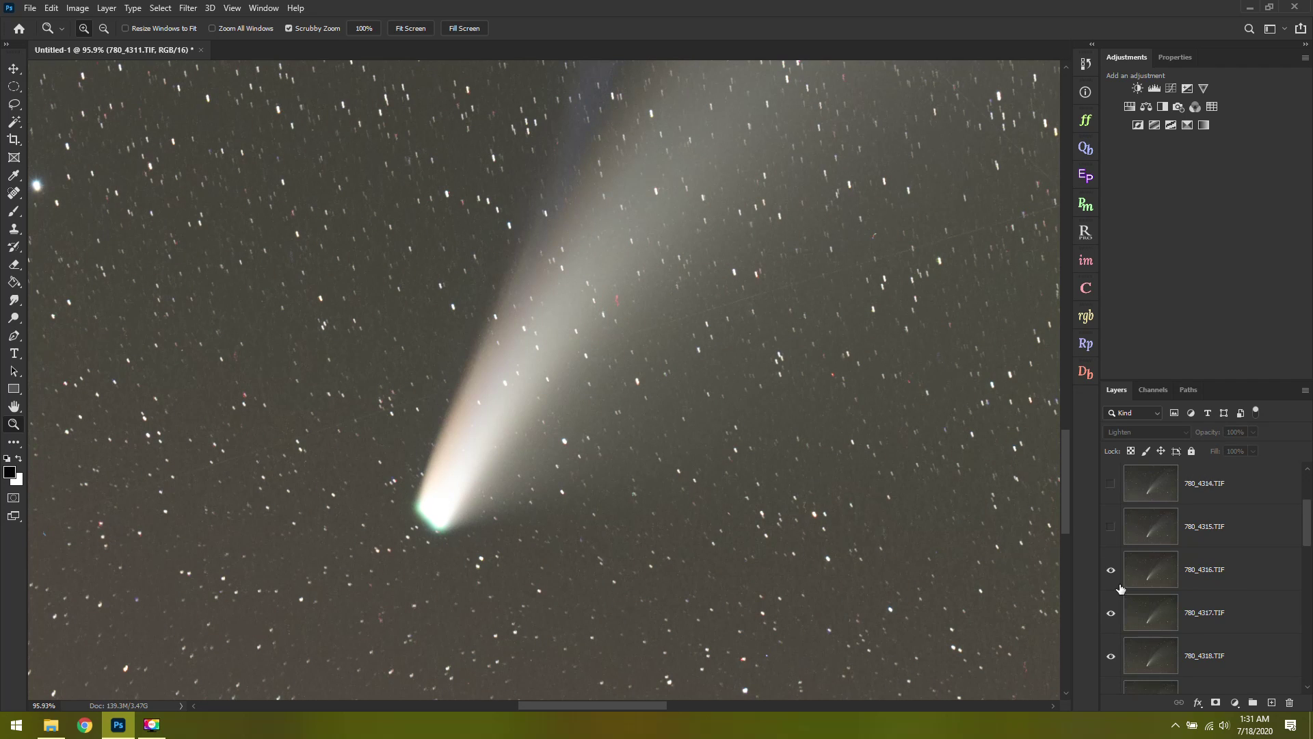
mouse_move(1115, 573)
left_mouse_down()
mouse_move(1122, 705)
mouse_move(1110, 598)
left_mouse_up()
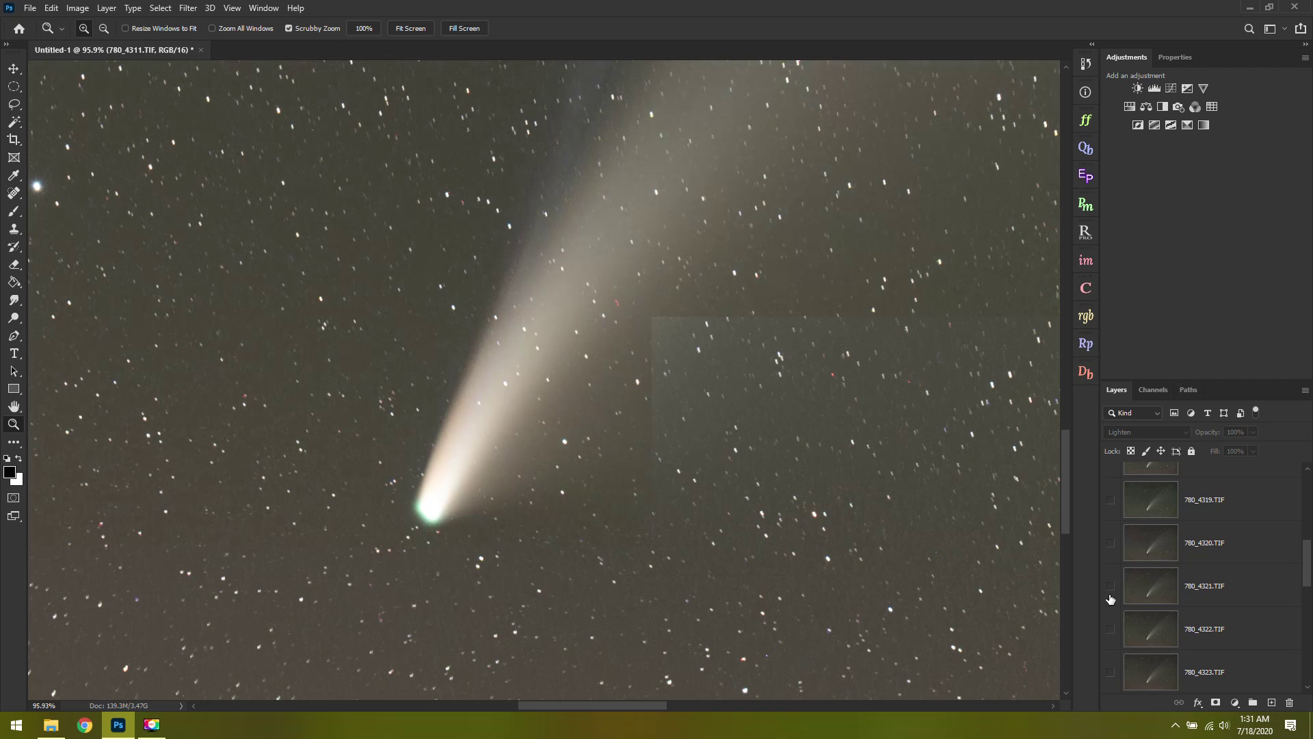
key("ctrl+minus")
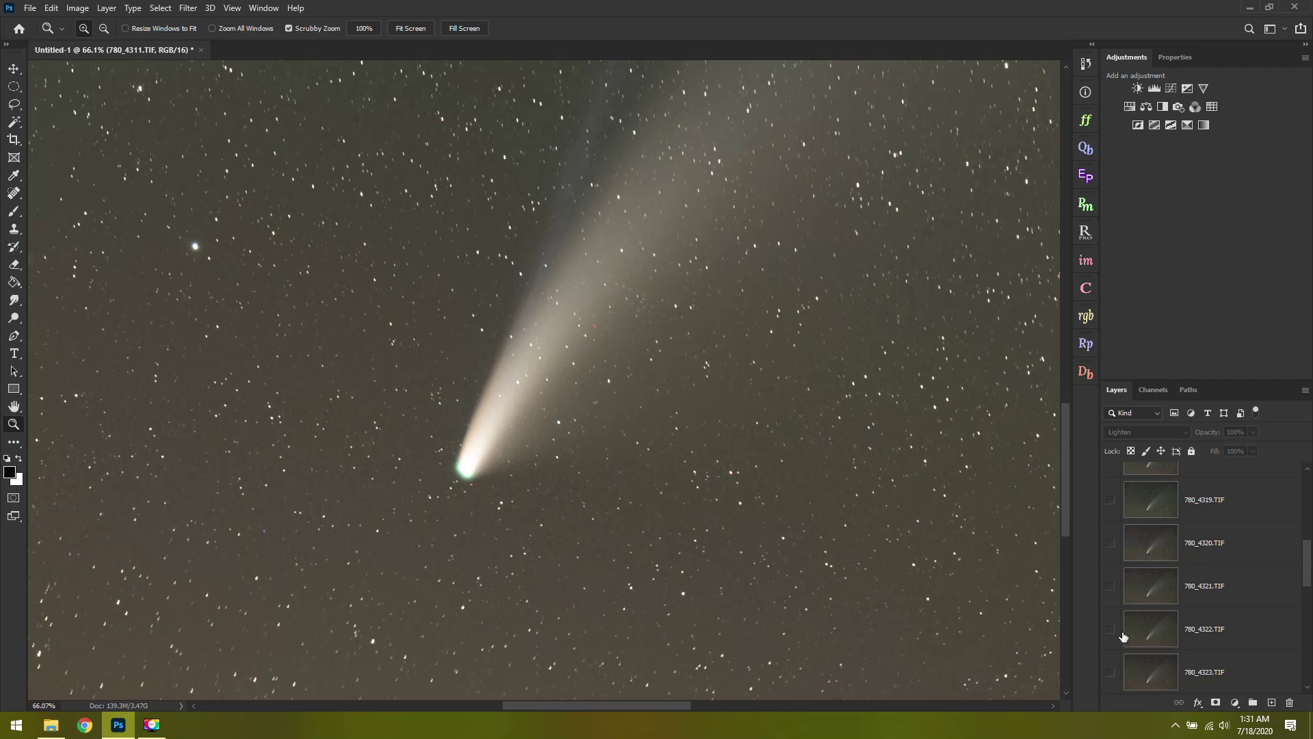
scroll(1146, 568, "down", 5)
left_click_drag(1099, 590, 1118, 619)
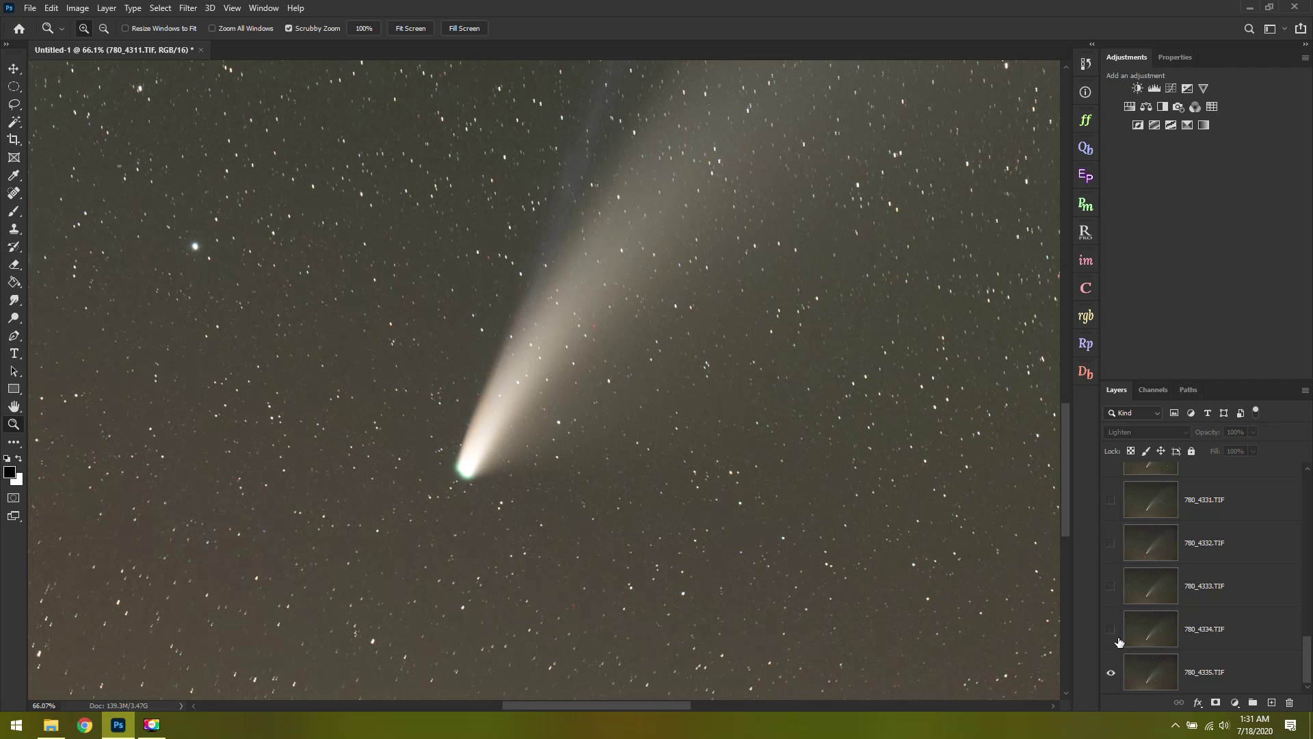
- Show the hidden layers up to 780_4311.TIF again and view the whole comet image
scroll(1111, 492, "up", 5)
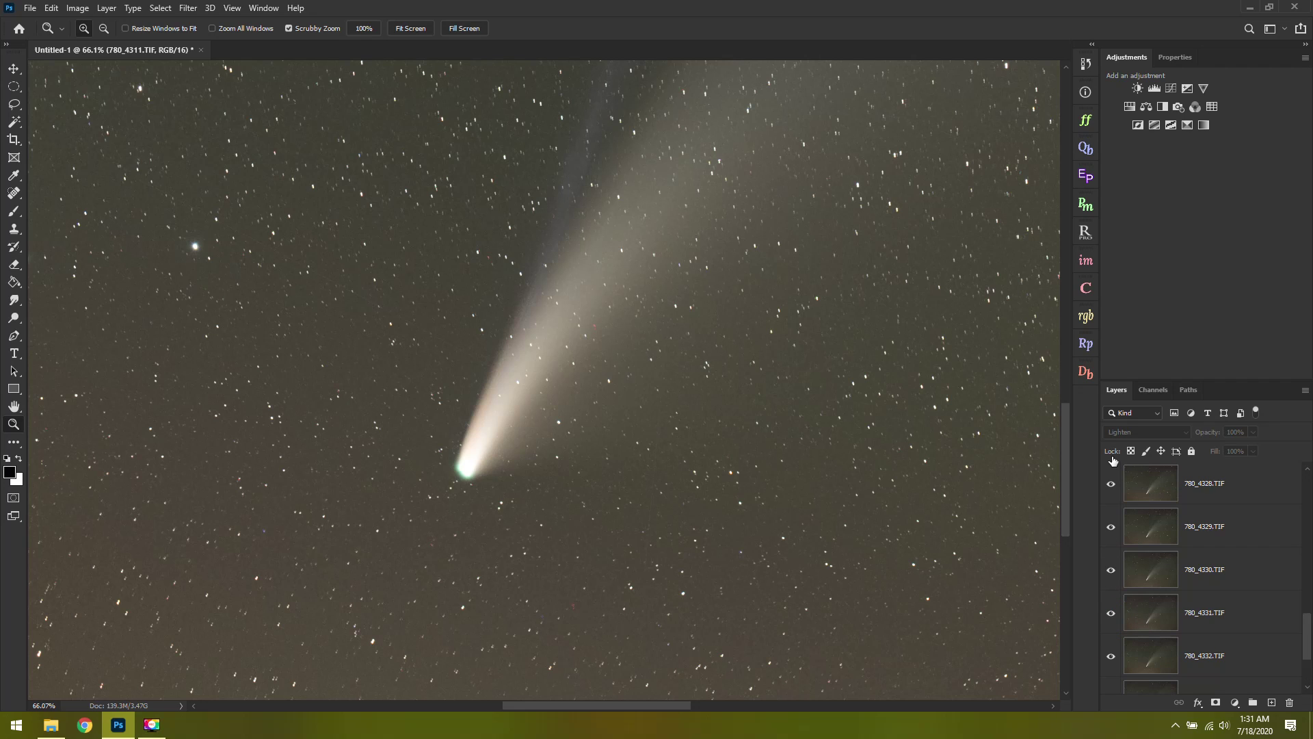
scroll(1112, 472, "up", 5)
left_click(1111, 483)
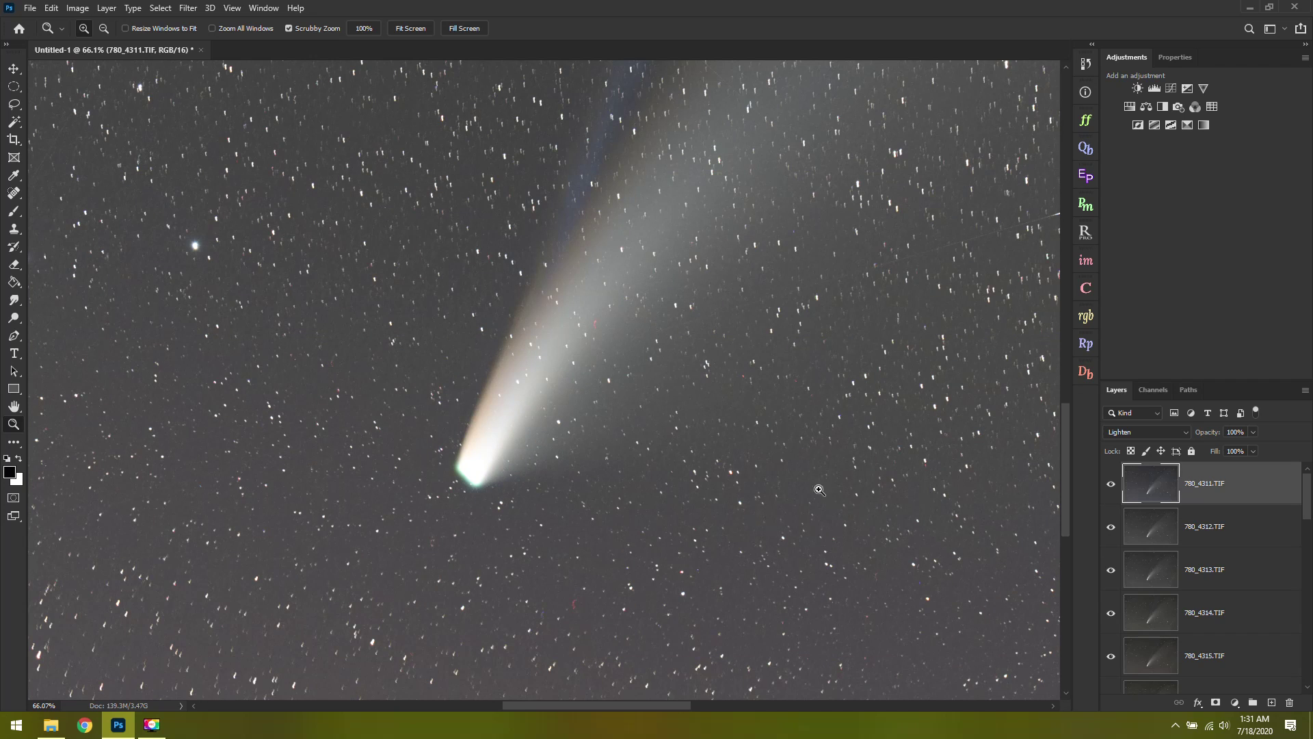
left_click_drag(1309, 499, 1309, 660)
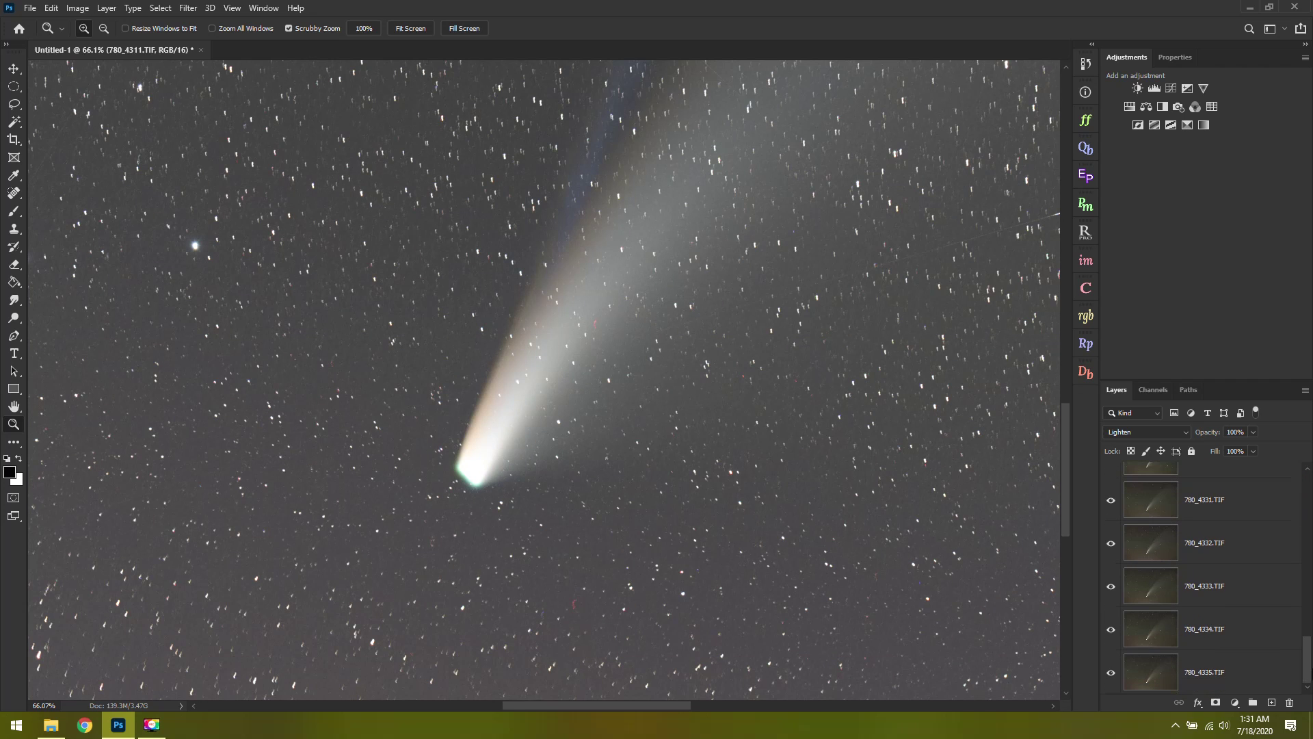
left_click_drag(839, 518, 757, 454)
- Select all layers from 780_4311.TIF to 780_4335.TIF and set their blend mode to Normal
scroll(1247, 519, "up", 5)
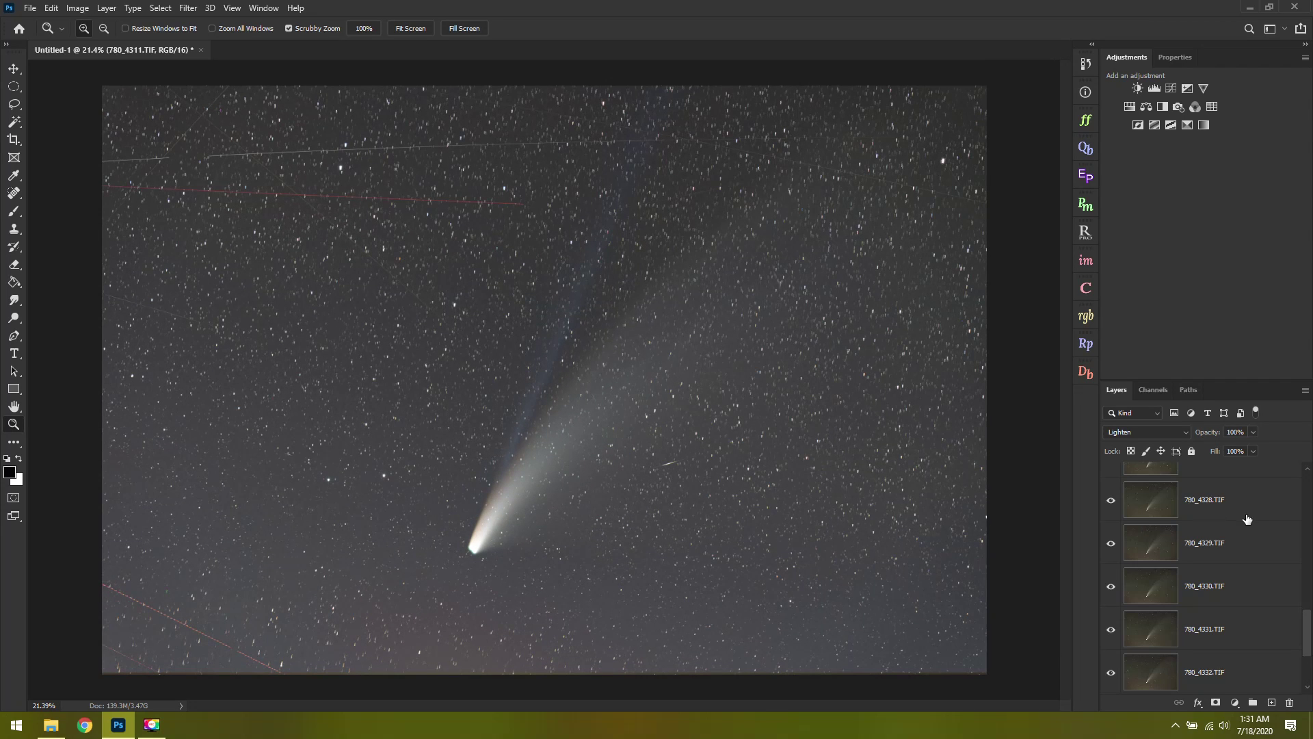
scroll(1248, 520, "up", 3)
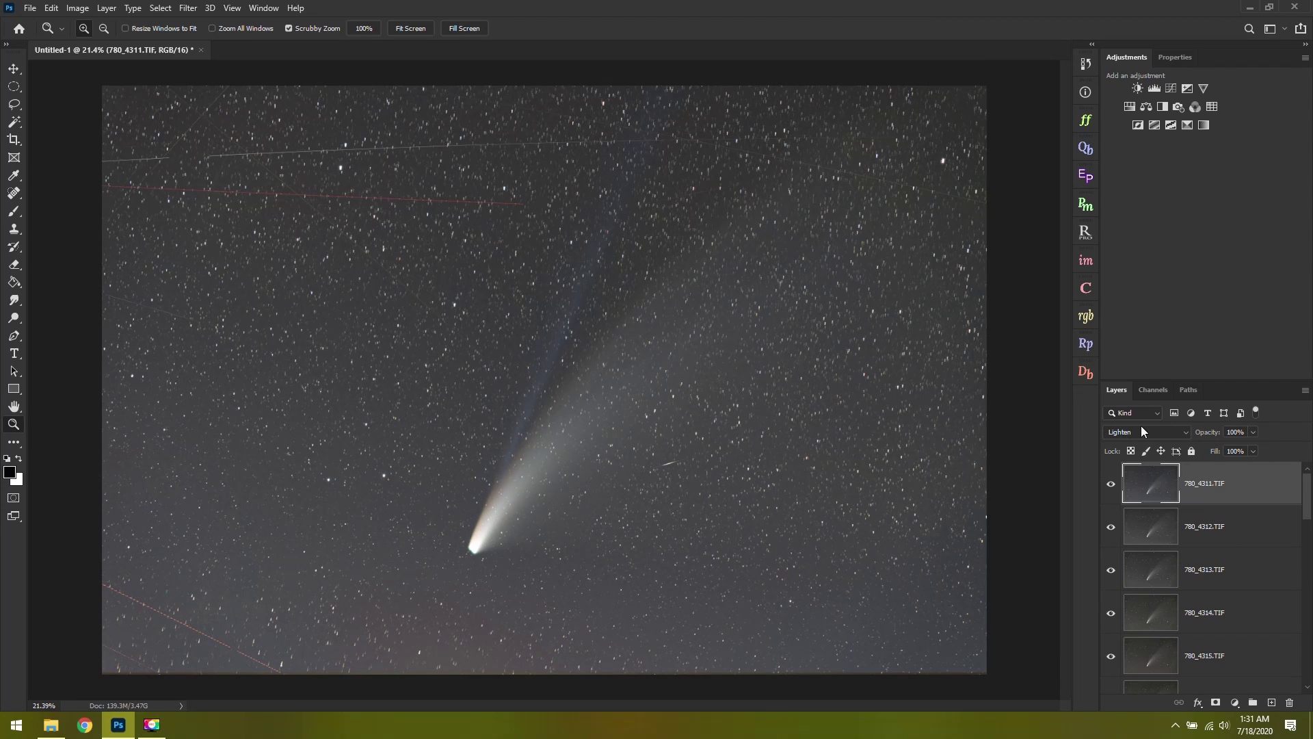
scroll(1233, 589, "down", 7)
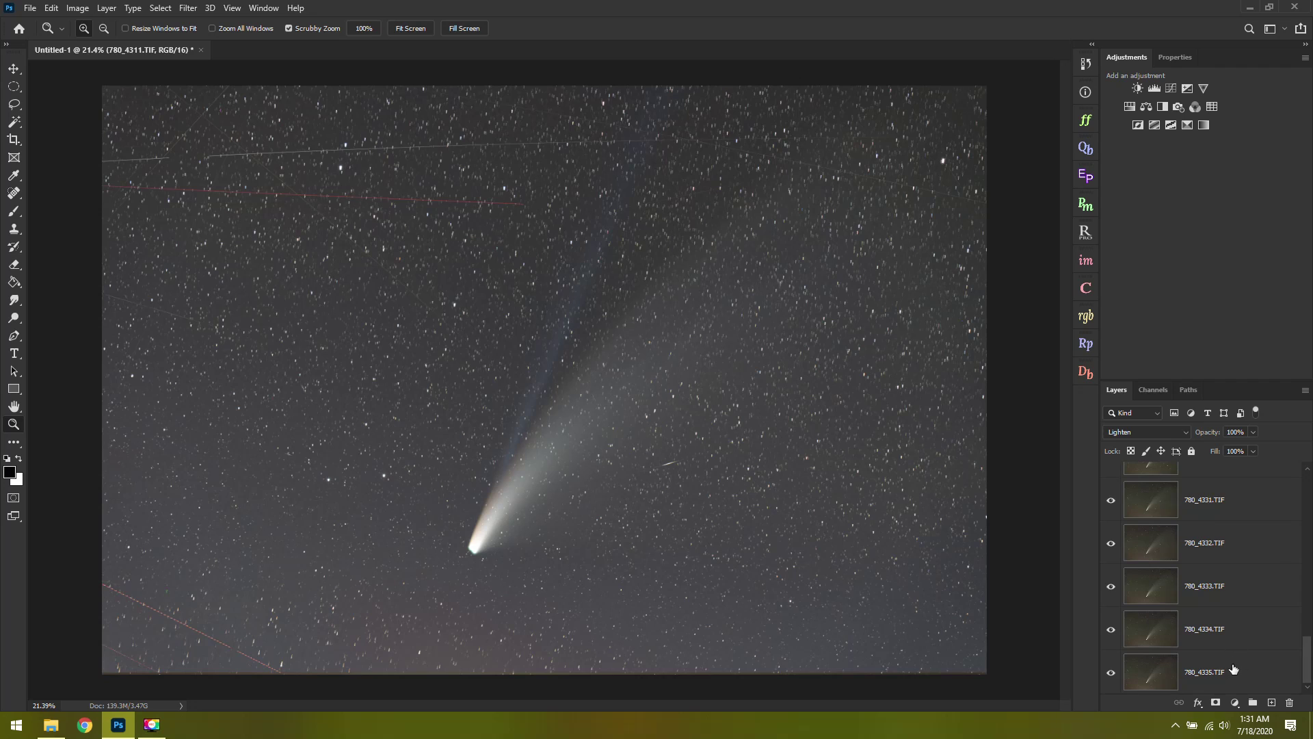
left_click(1233, 669, "shift")
scroll(1225, 606, "up", 8)
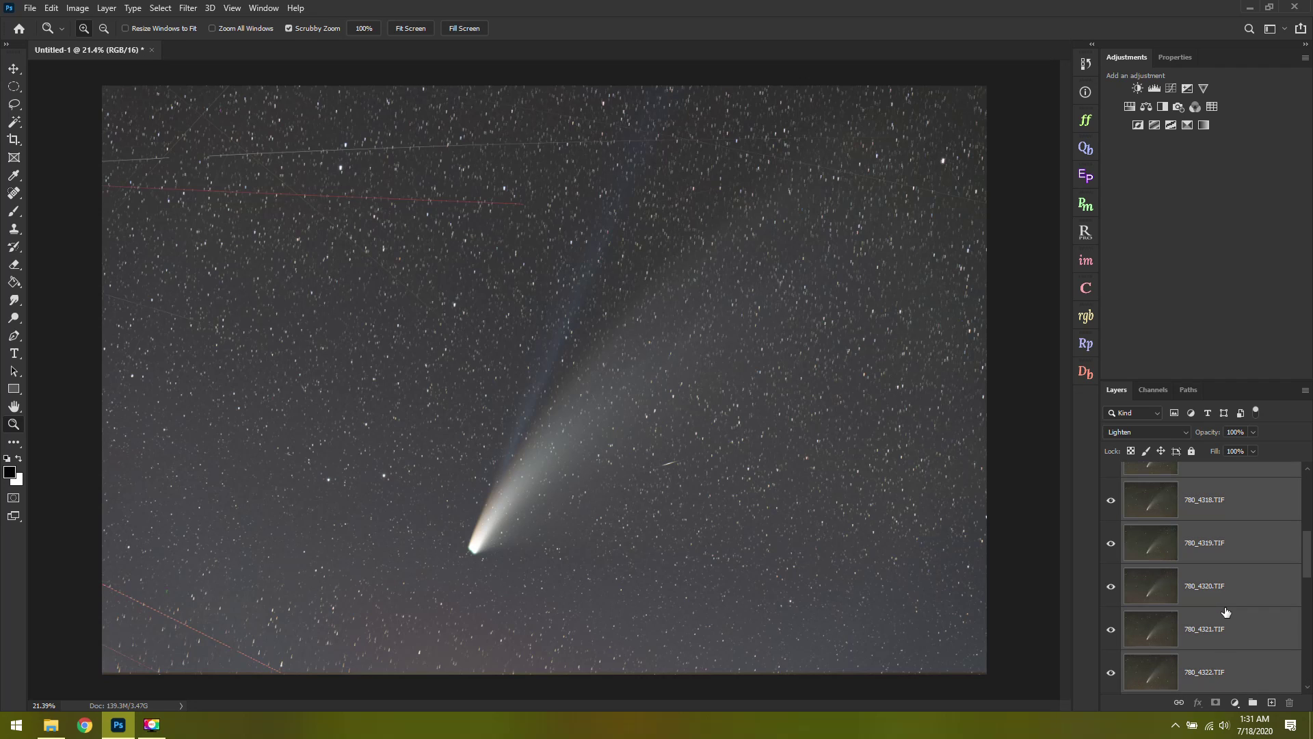
left_click(1134, 432)
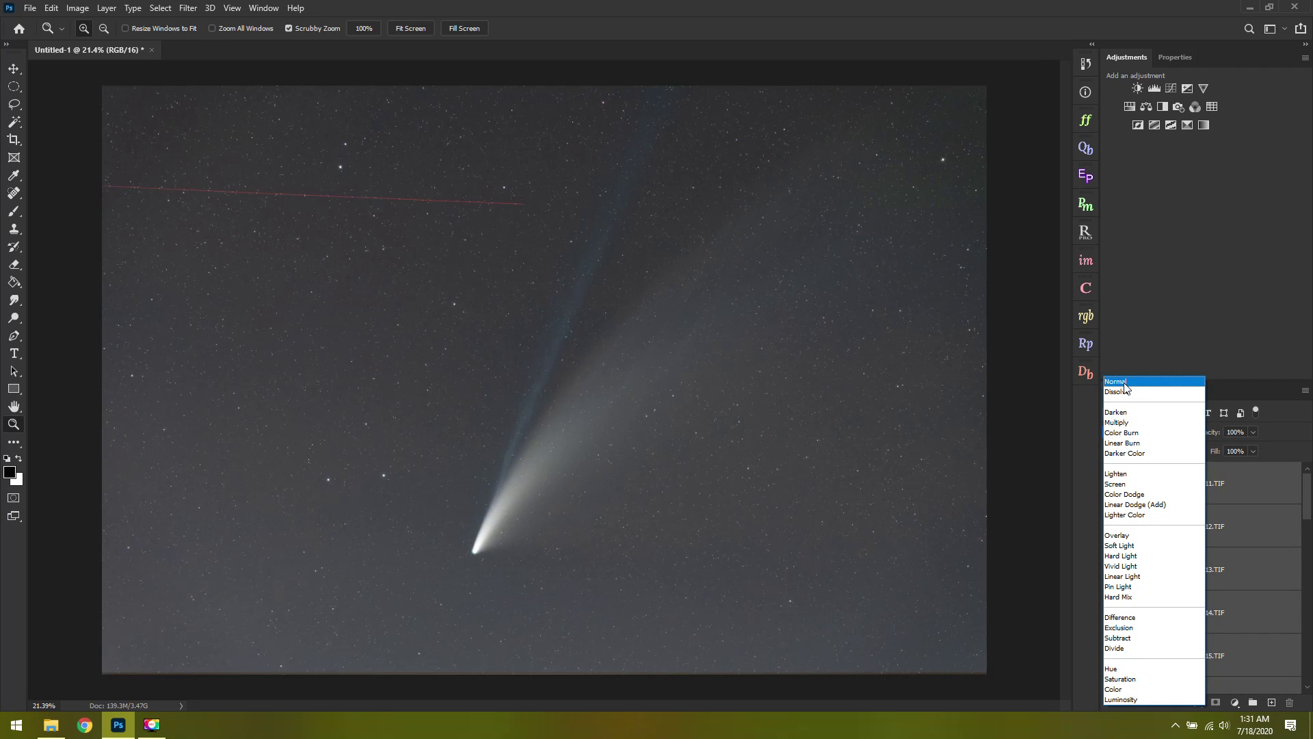
left_click(1126, 388)
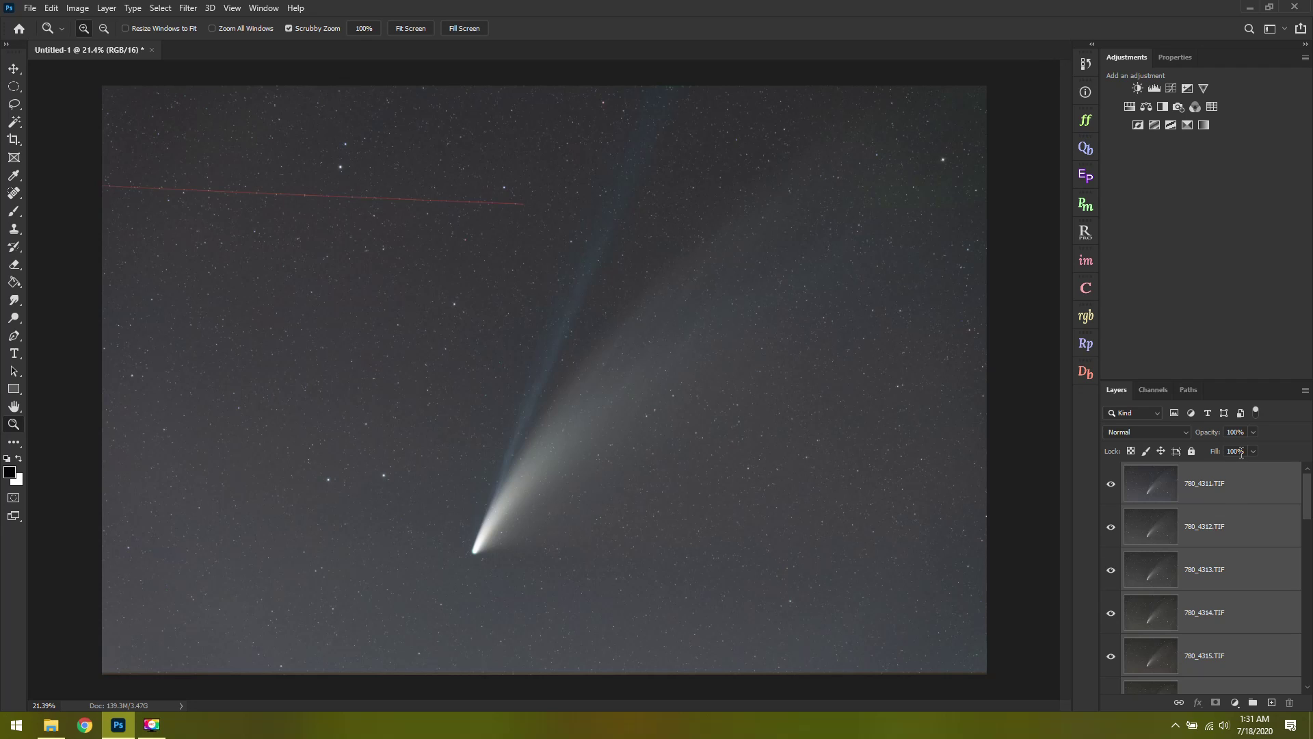
- Convert all the selected exposure layers into one smart object
scroll(1217, 561, "down", 10)
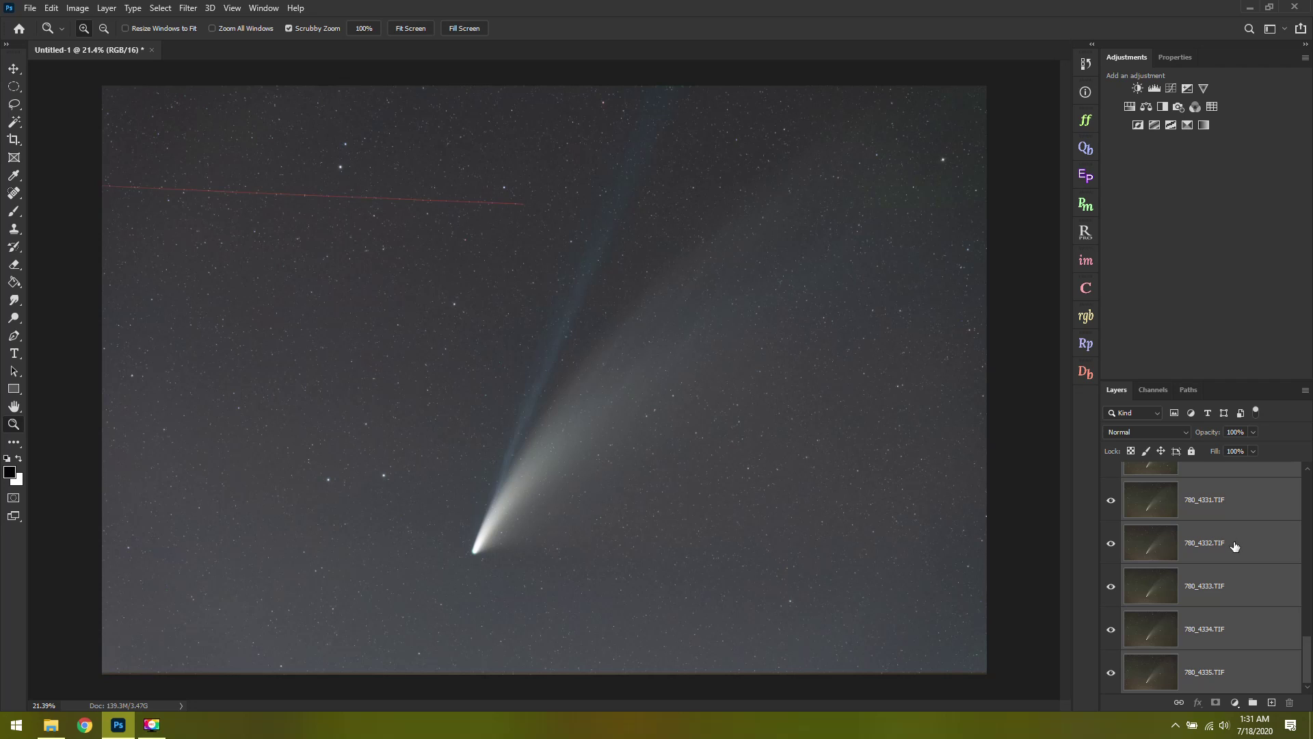
right_click(1236, 543)
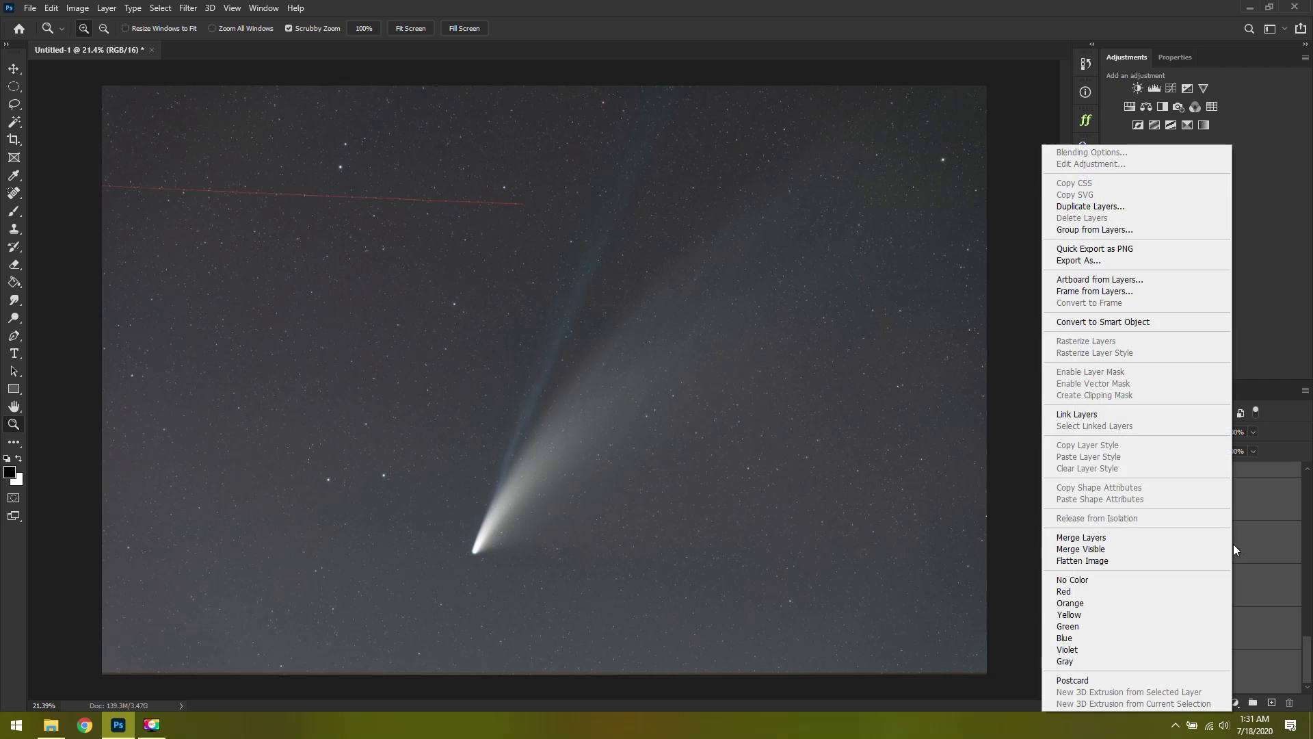
left_click(1141, 325)
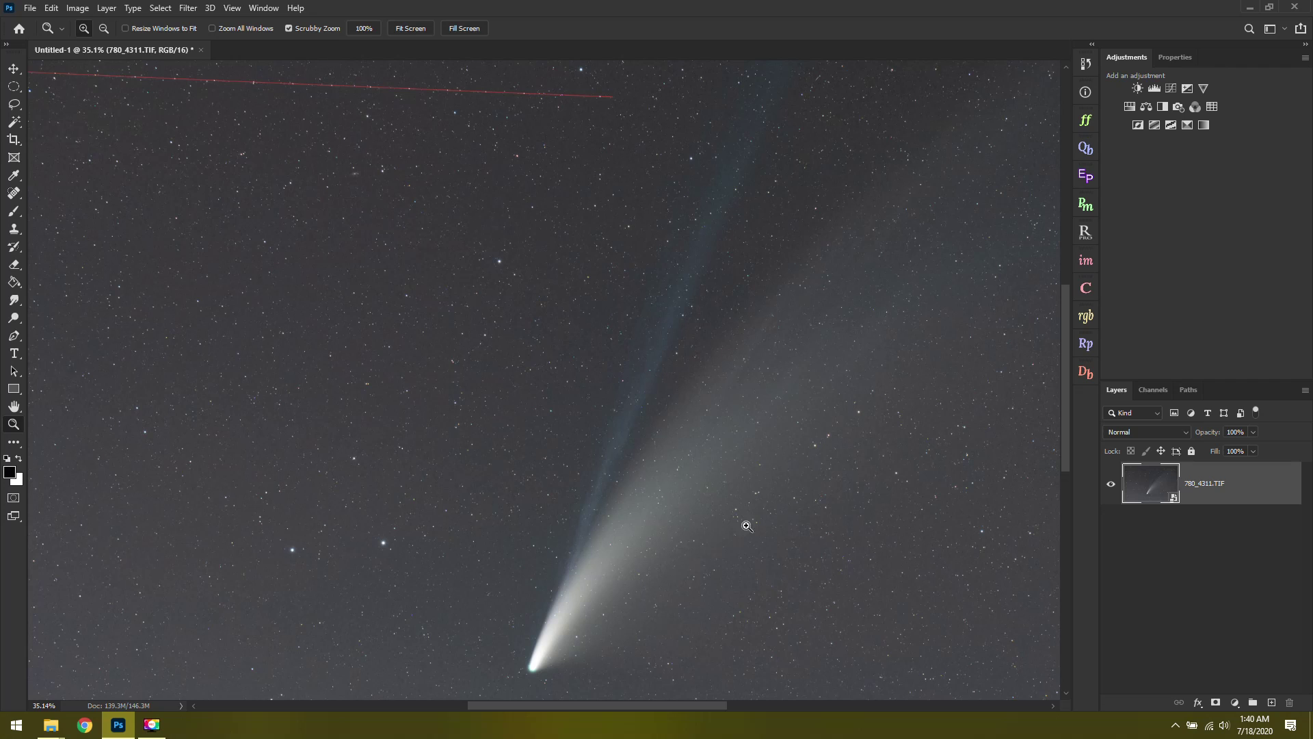
- Switch to the File Explorer window This PC, check the free space on drive Windows (C:), and return to the comet image
mouse_move(50, 724)
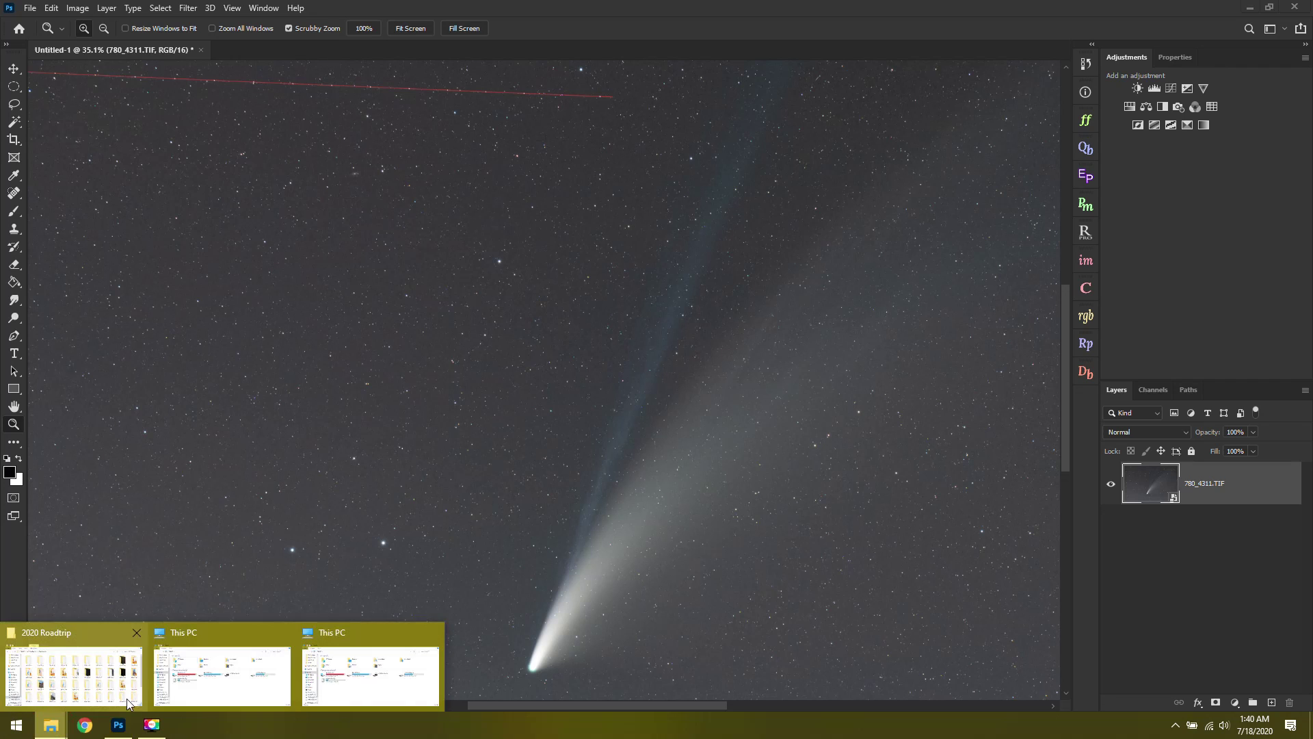
left_click(373, 673)
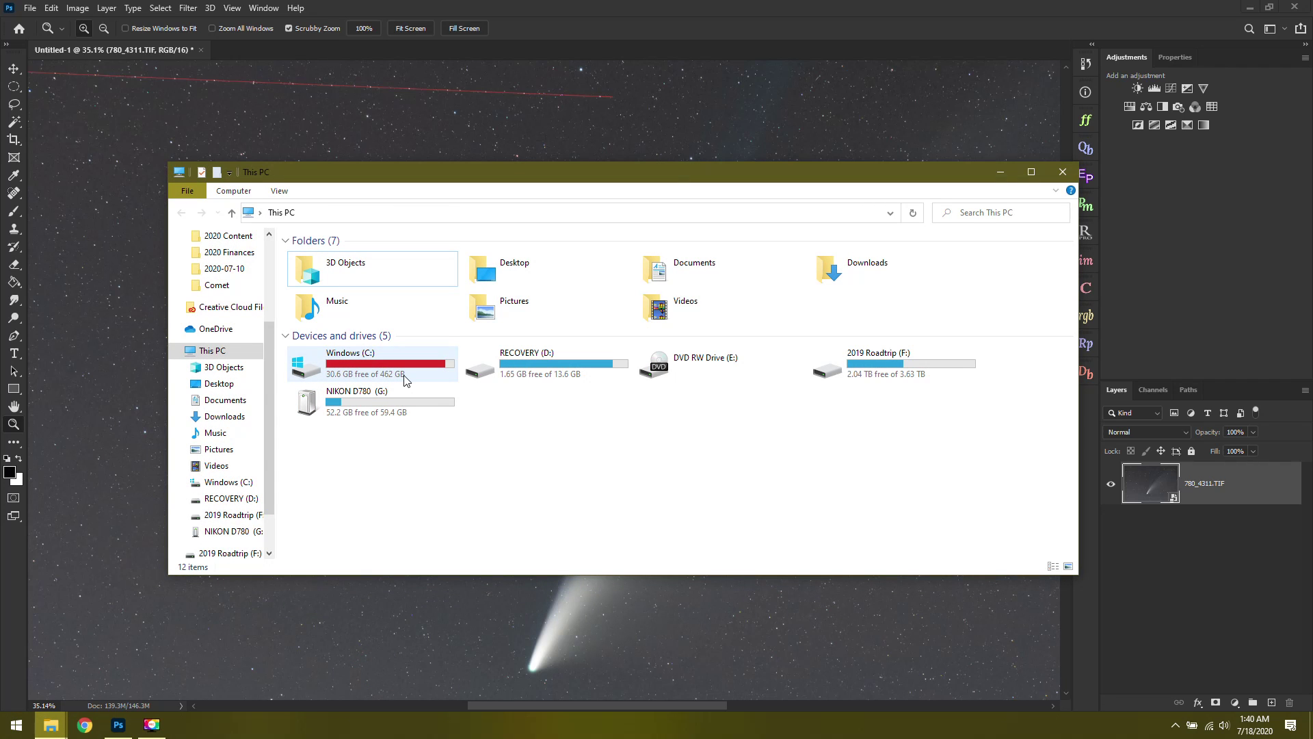
mouse_move(407, 380)
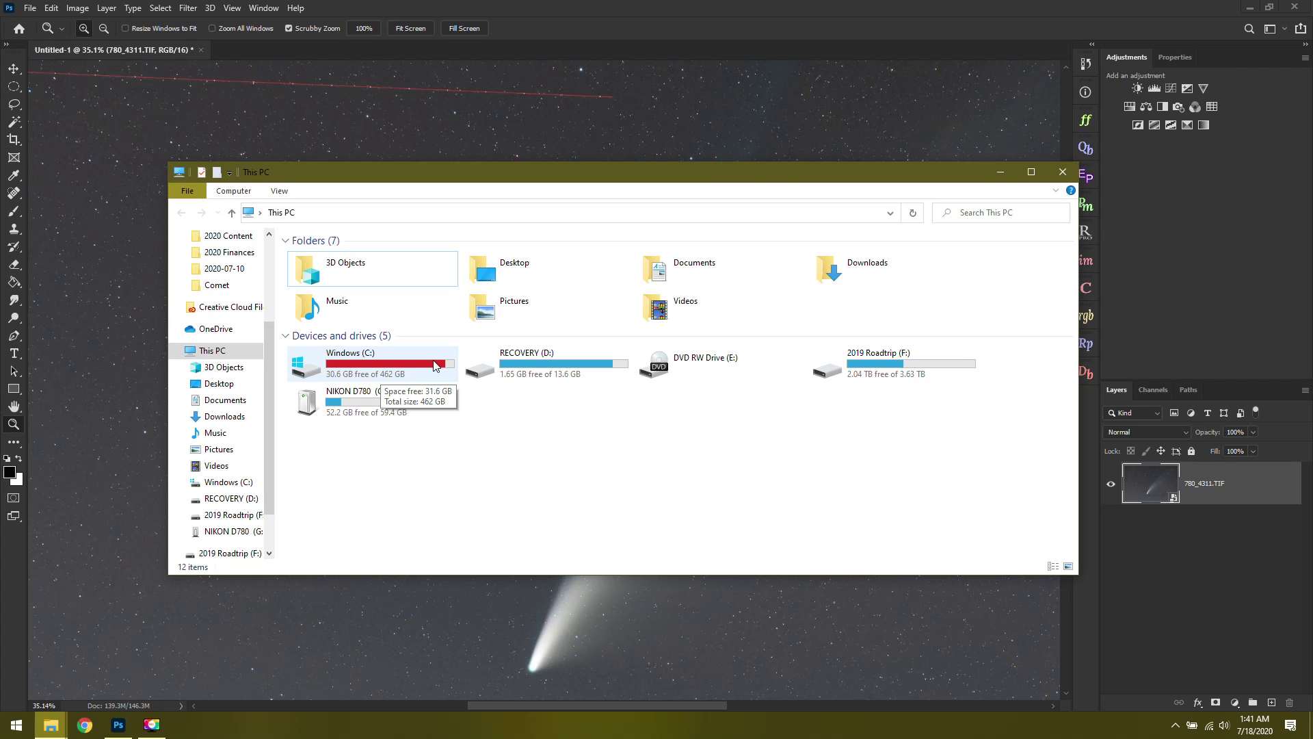
left_click(1000, 171)
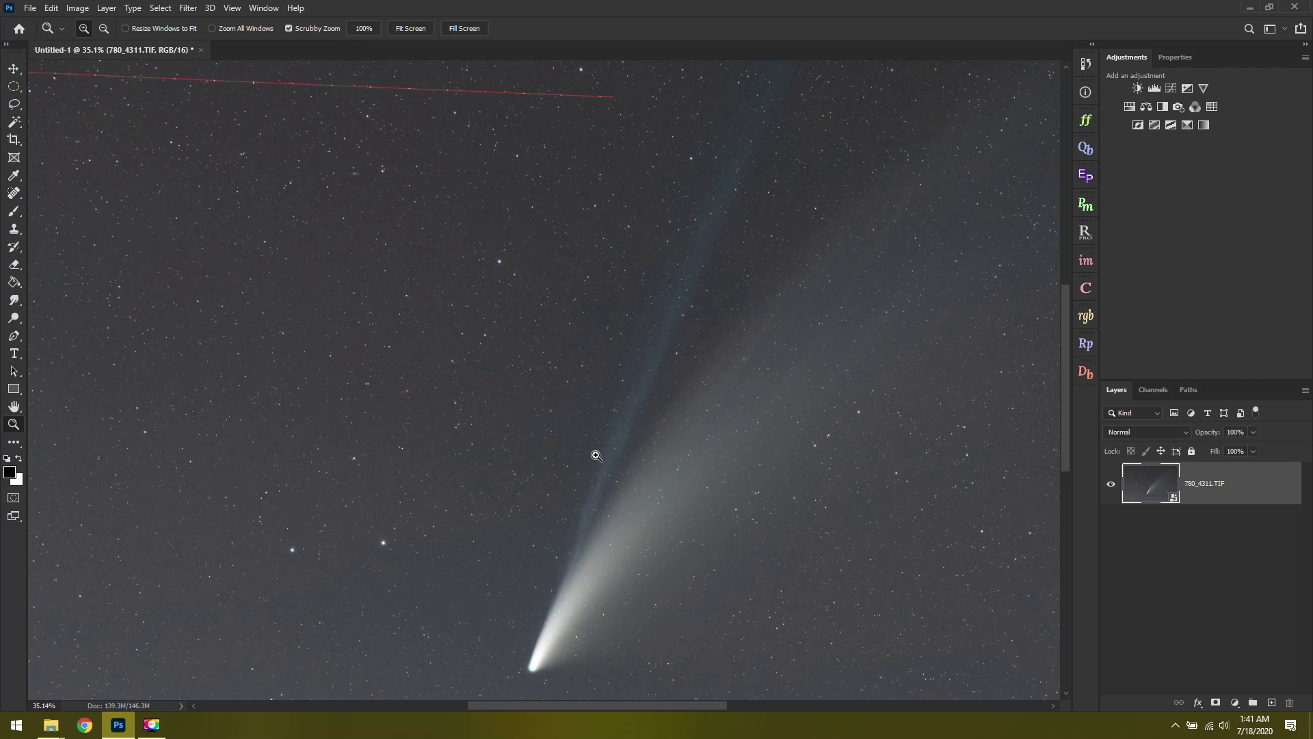
- Fit the whole image in view and apply the Median stack mode to the smart object
left_click(413, 29)
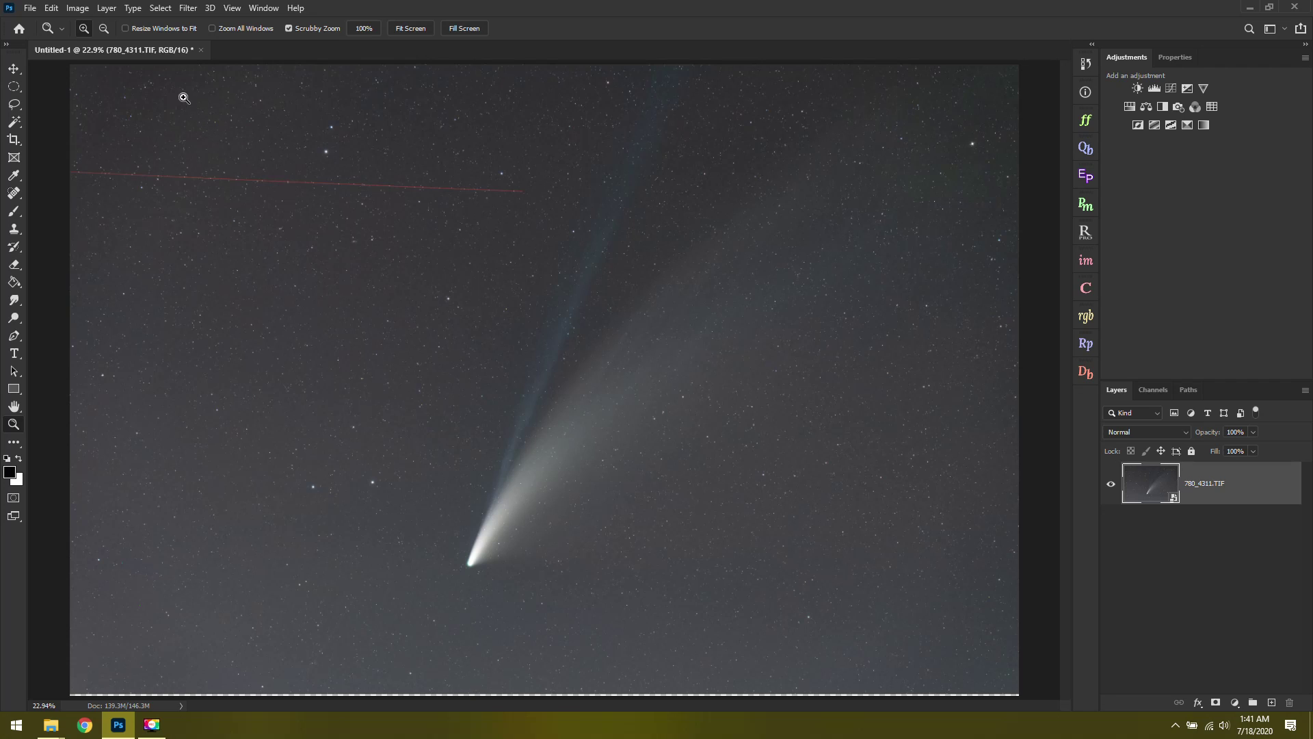
left_click(108, 7)
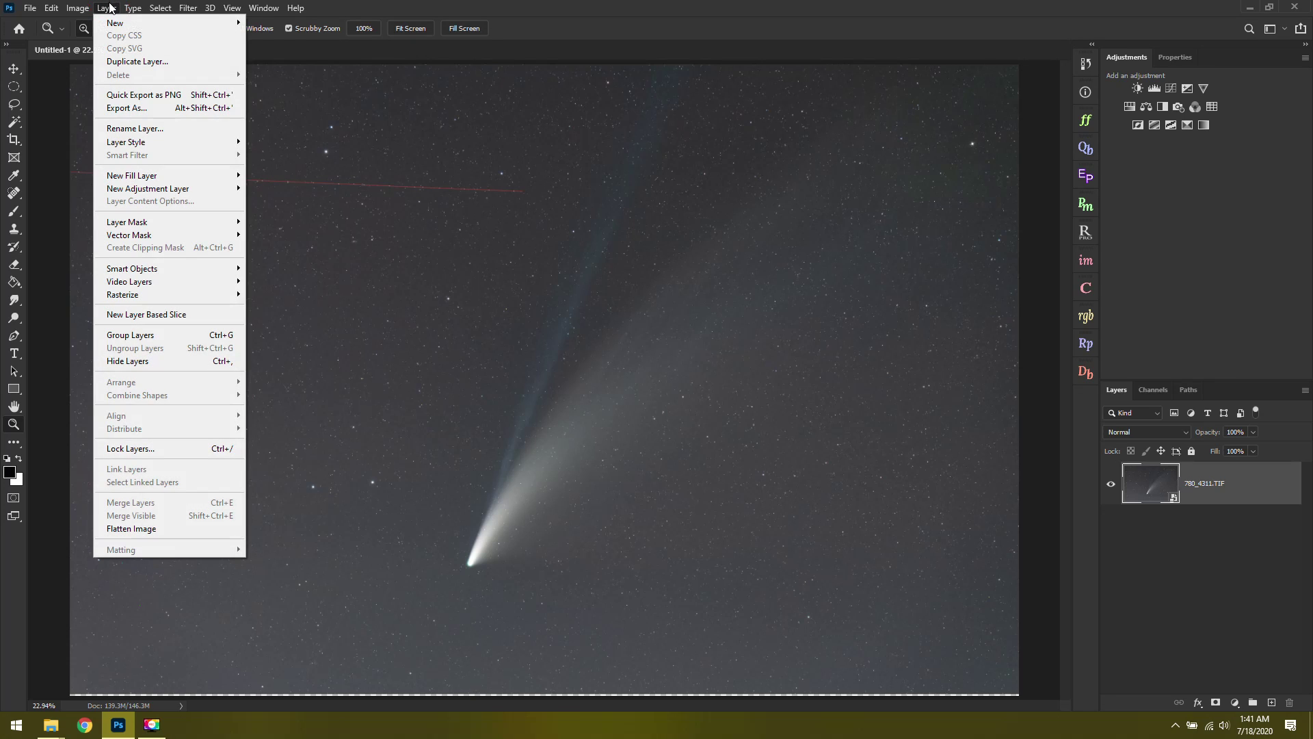
mouse_move(166, 271)
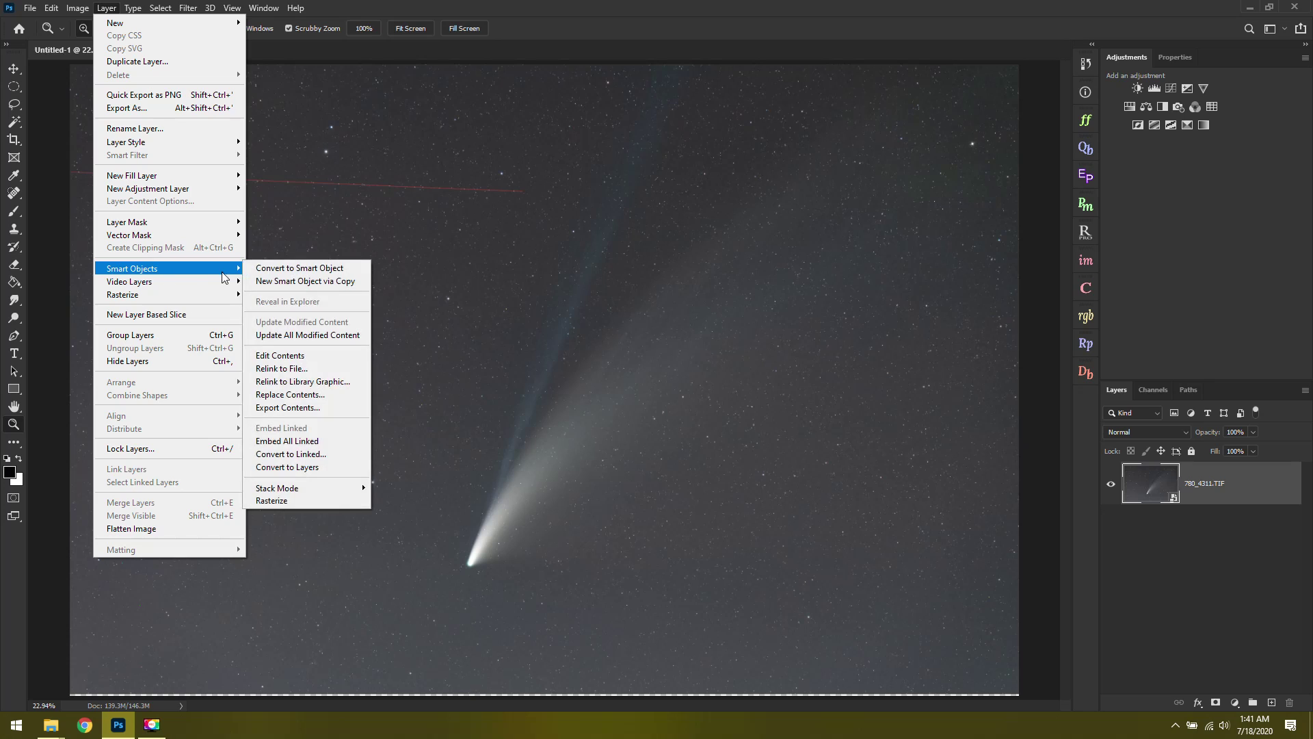
mouse_move(328, 485)
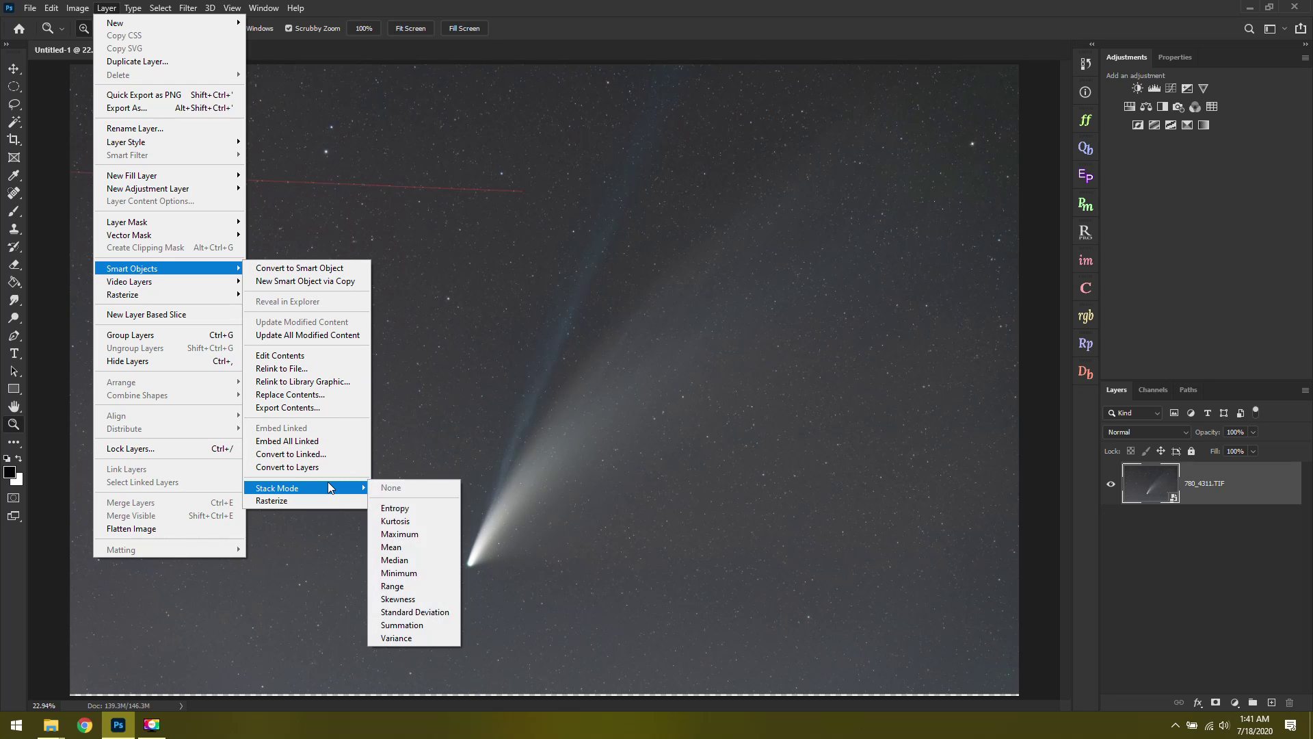
left_click(431, 569)
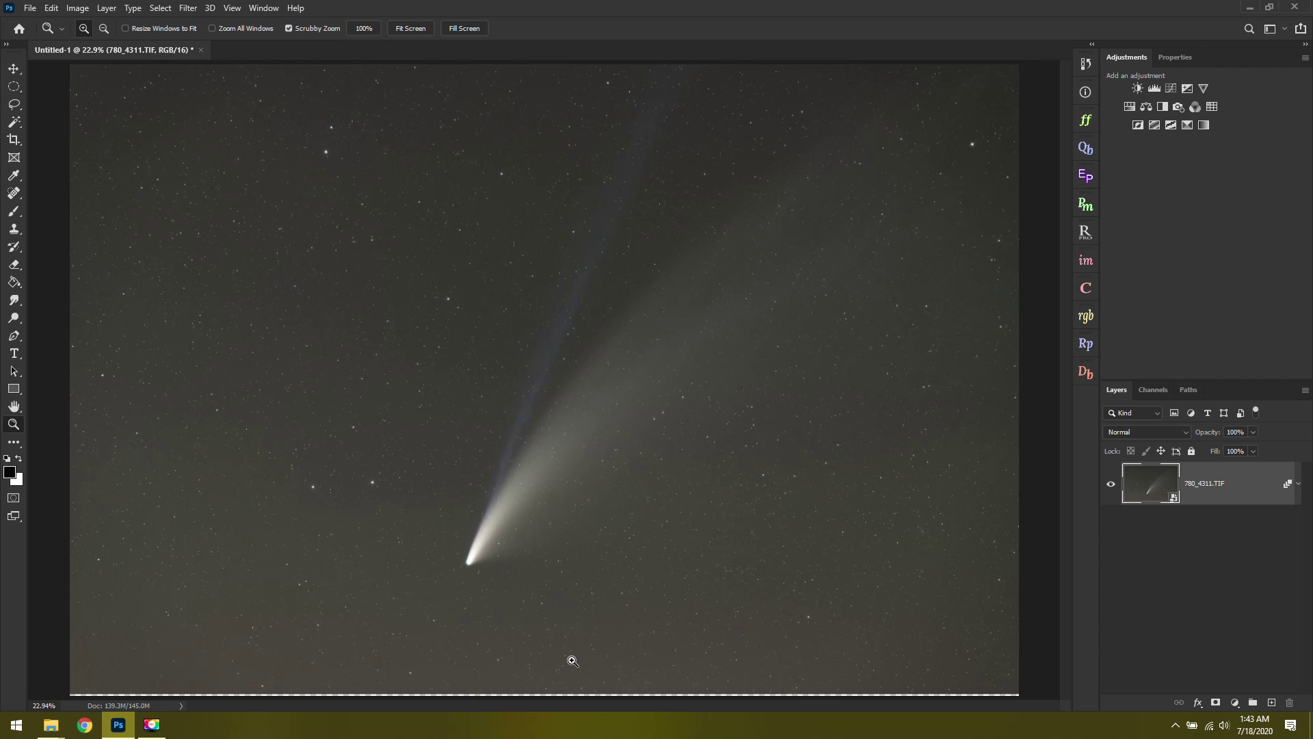
- Zoom in on the comet's head and show the document's edit history
left_click_drag(483, 587, 583, 607)
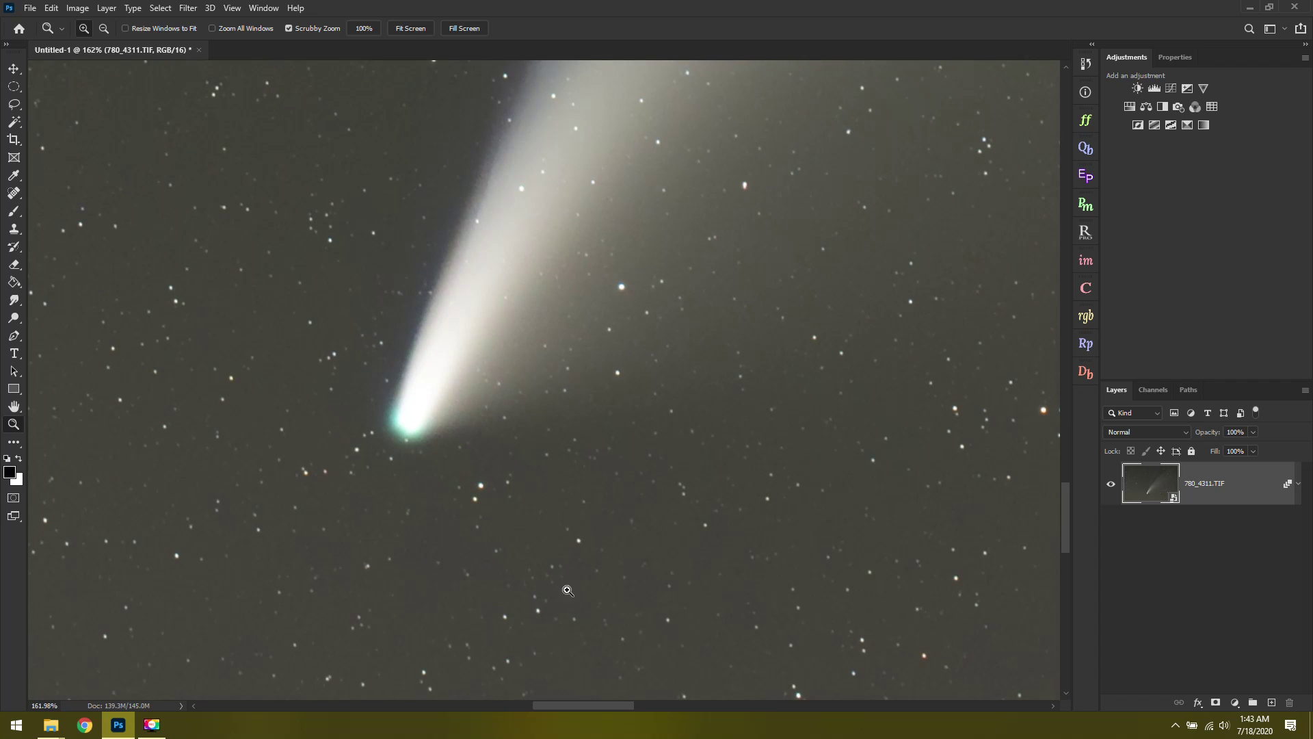
left_click_drag(353, 341, 381, 355)
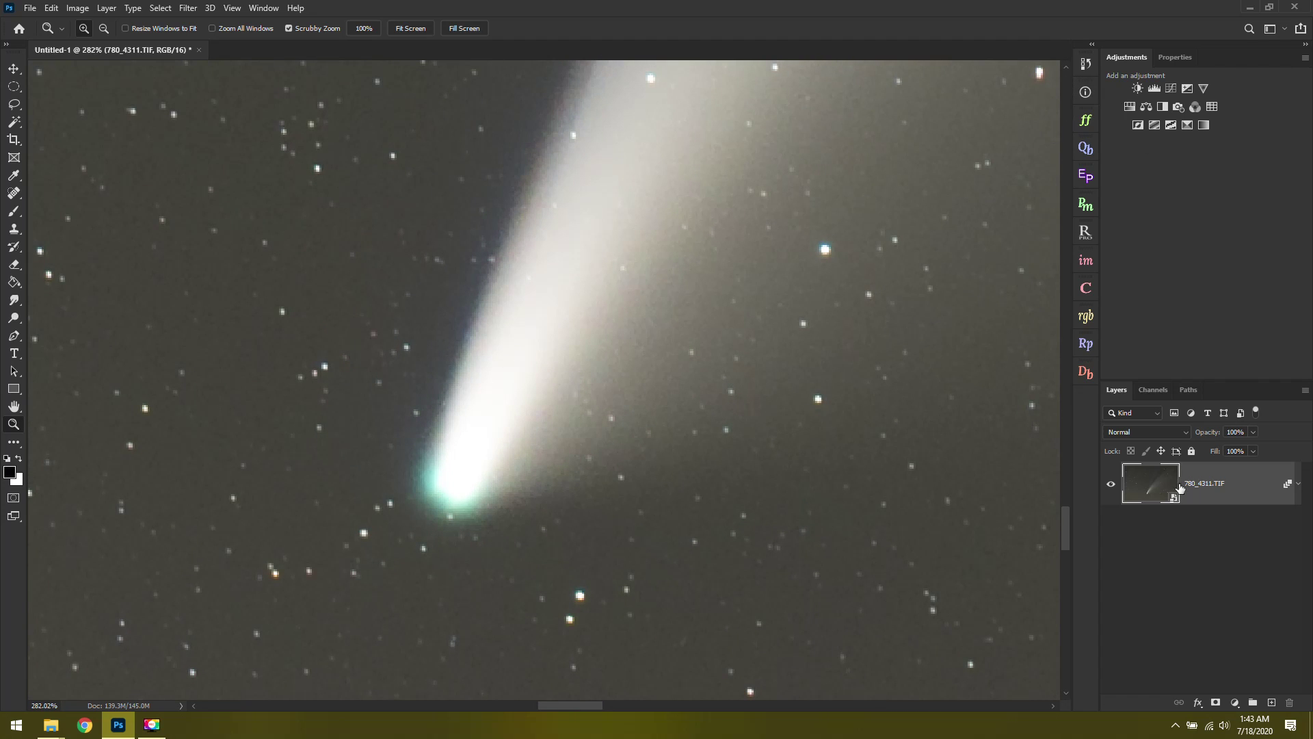
left_click(1087, 68)
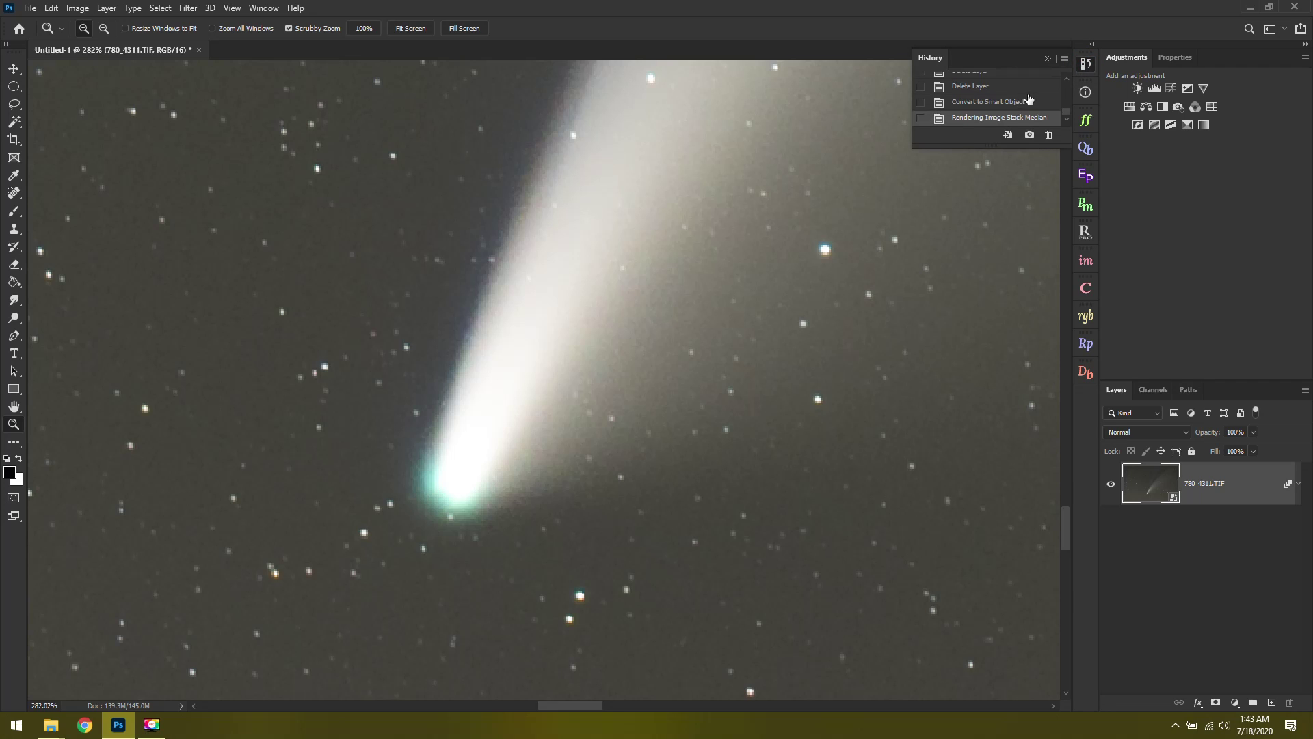
left_click(264, 7)
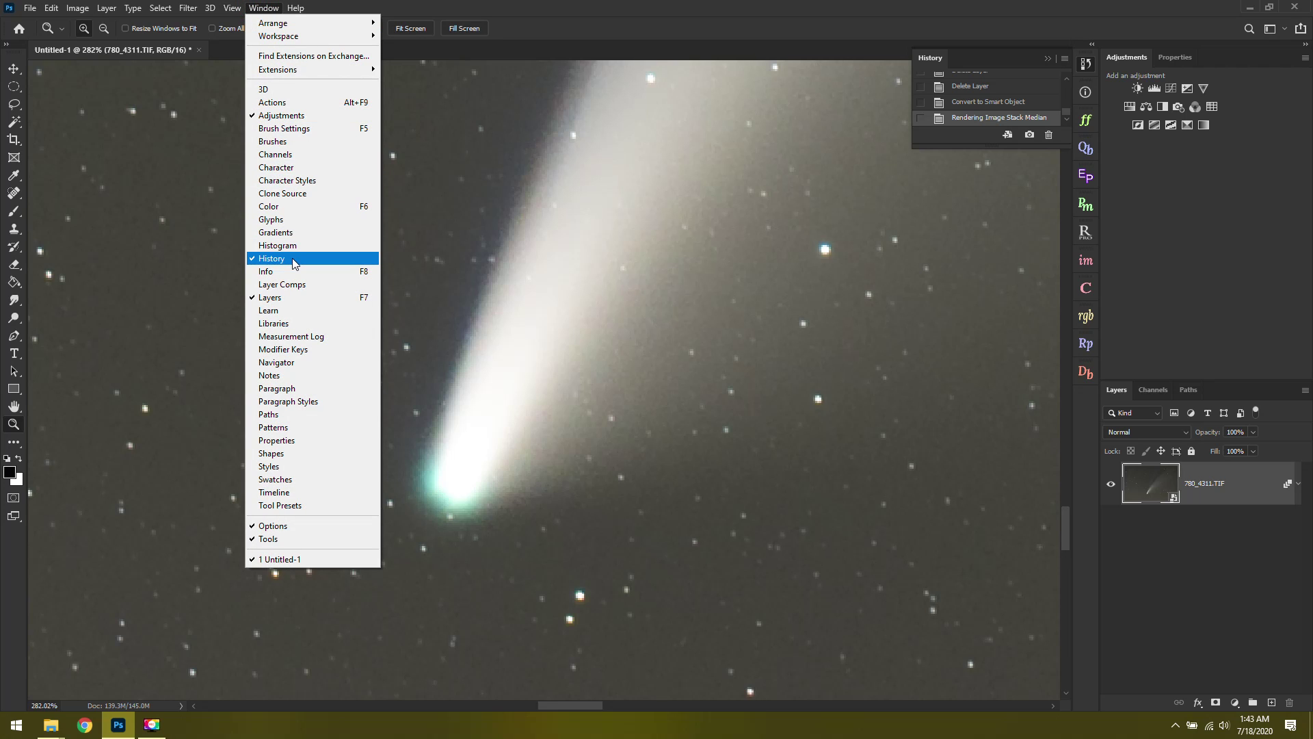
left_click(996, 59)
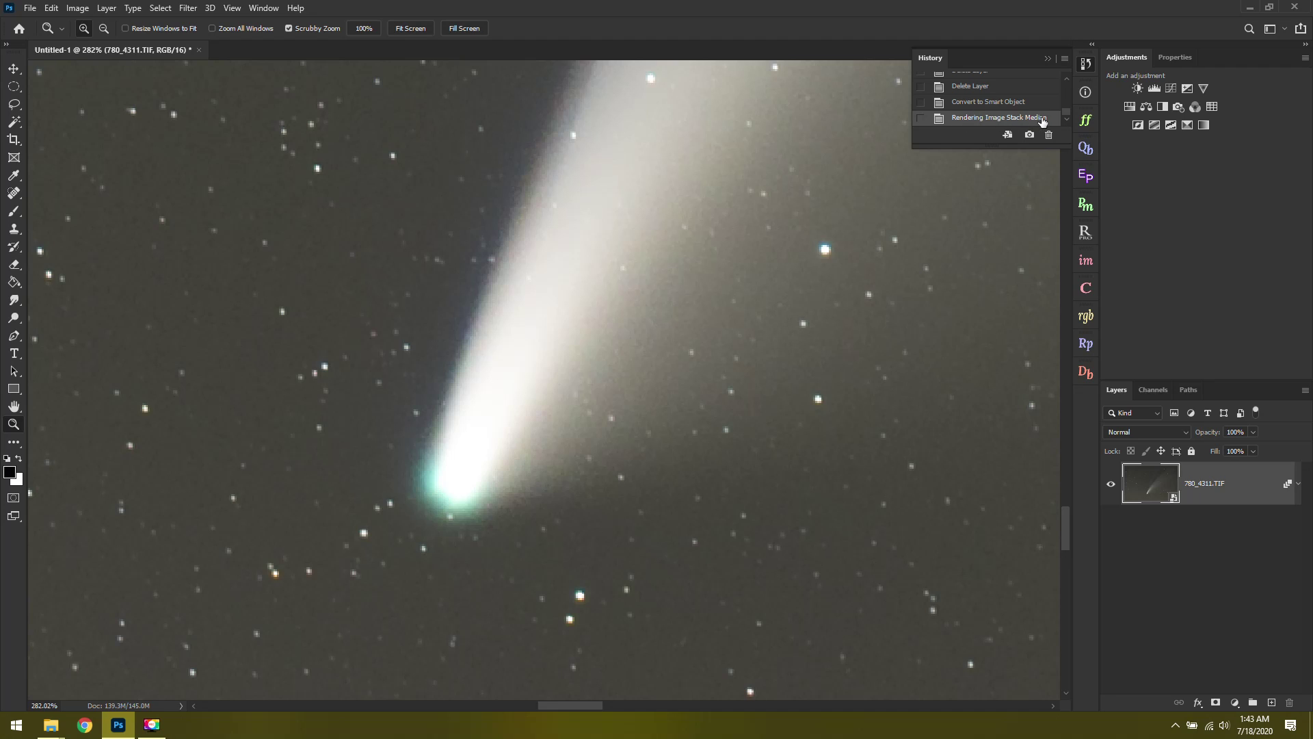
- Compare the comet's head between the Convert to Smart Object and Rendering Image Stack Median history states
left_click(985, 103)
left_click(979, 118)
left_click(976, 102)
left_click(977, 118)
left_click(977, 103)
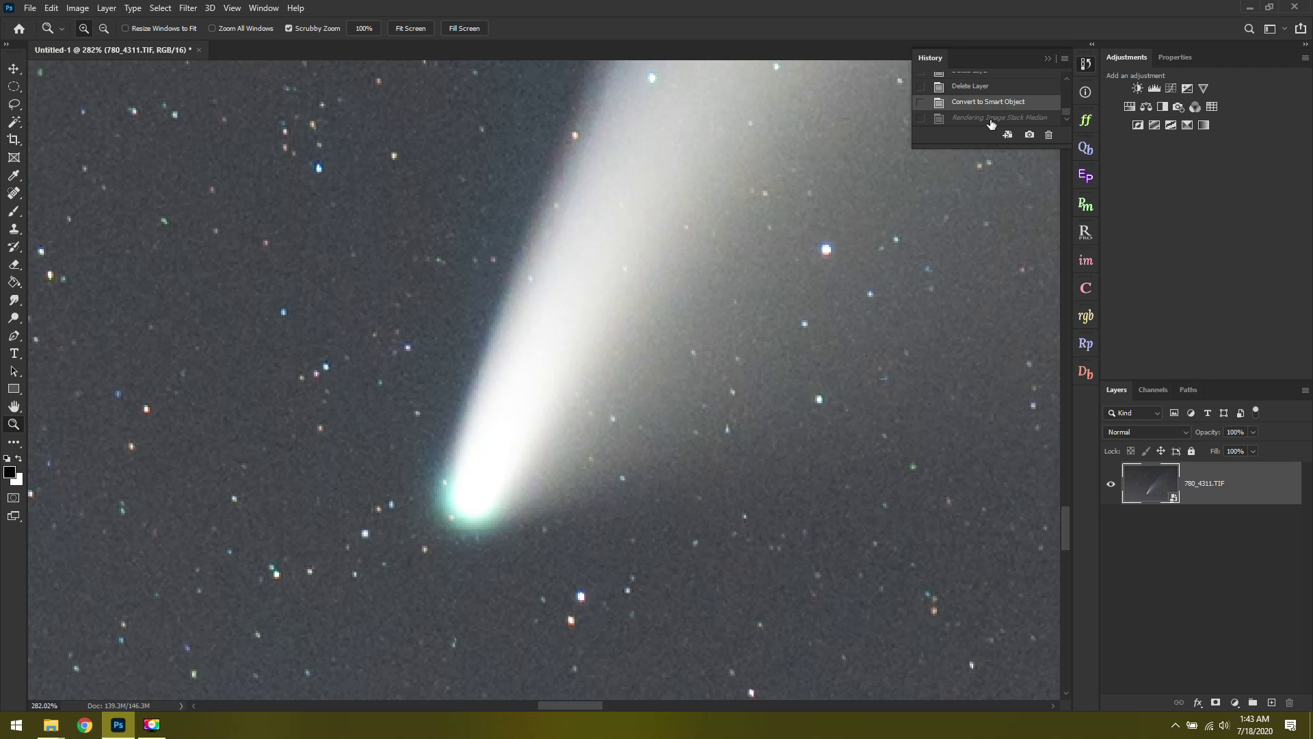
left_click(991, 119)
left_click(980, 103)
left_click(980, 118)
left_click(979, 103)
left_click(979, 117)
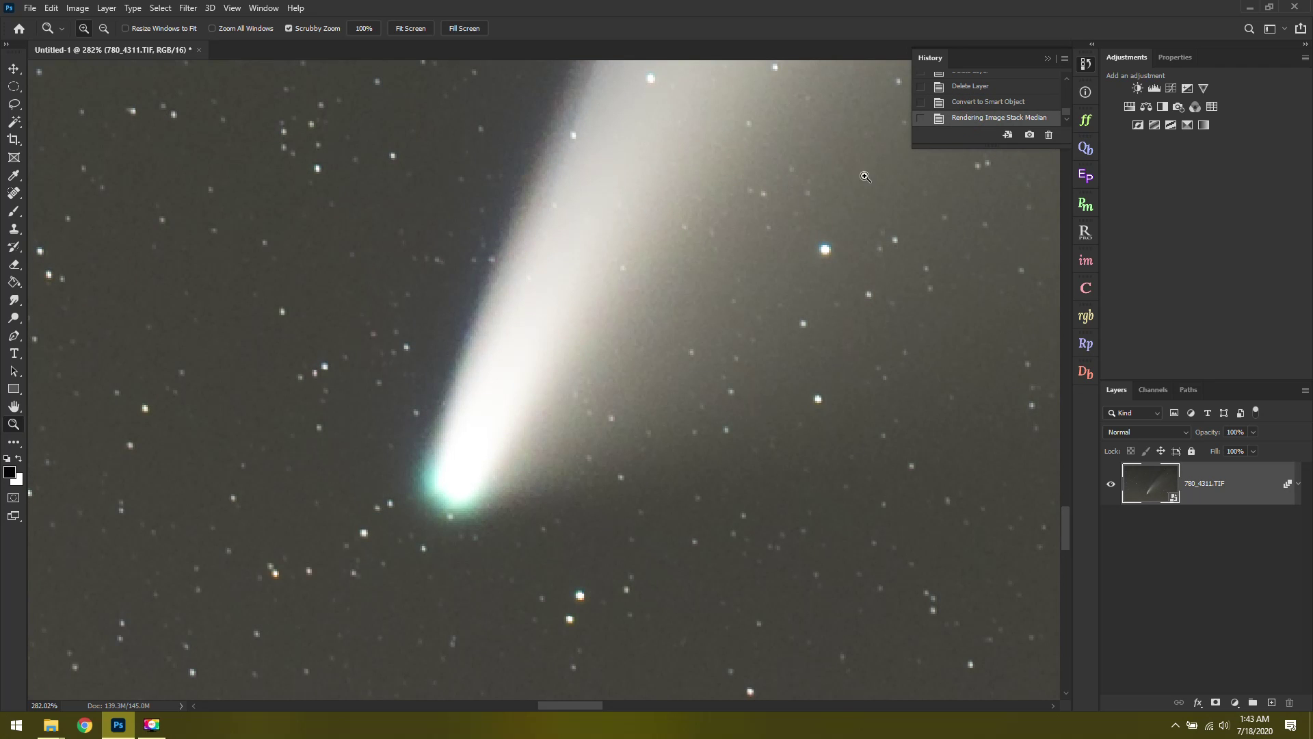
- Compare noise and stars beside the comet's head at closer zoom, before and after median stacking
left_click(961, 104)
left_click_drag(842, 577, 954, 167)
left_click(971, 118)
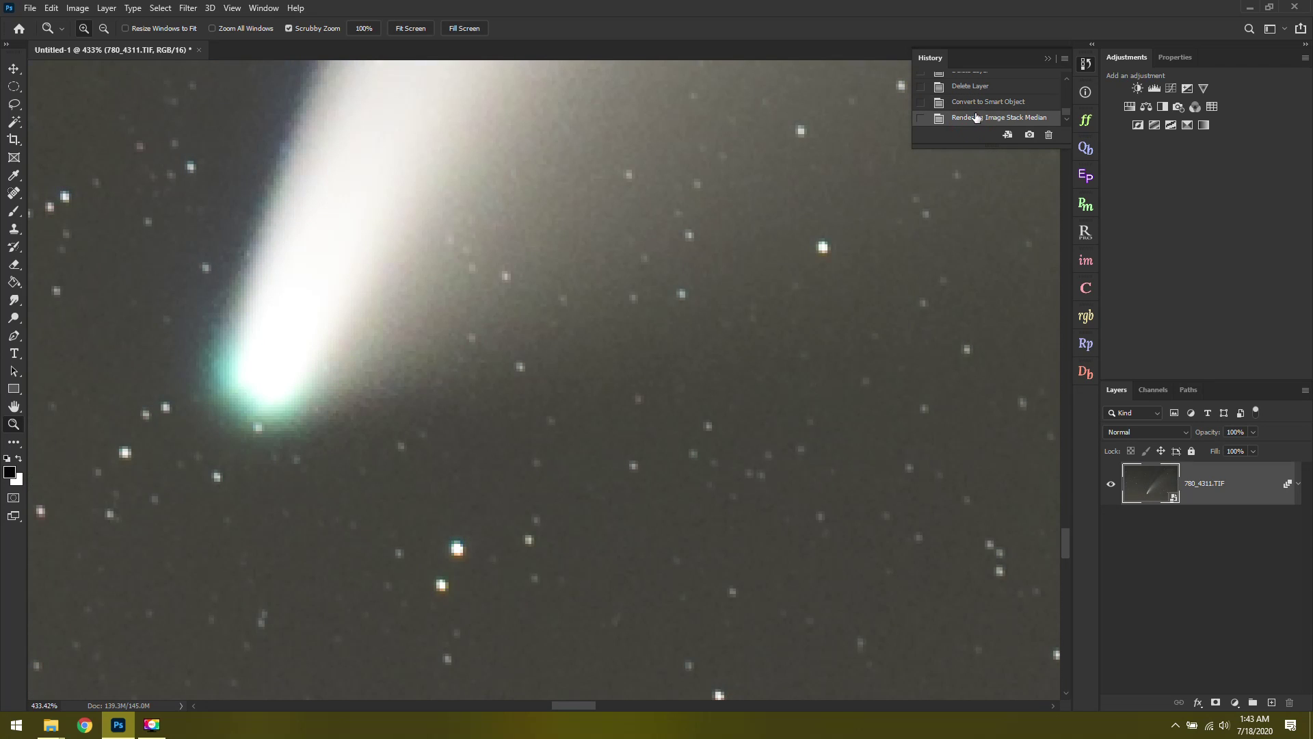
left_click(973, 104)
left_click(967, 119)
left_click_drag(602, 518, 550, 469)
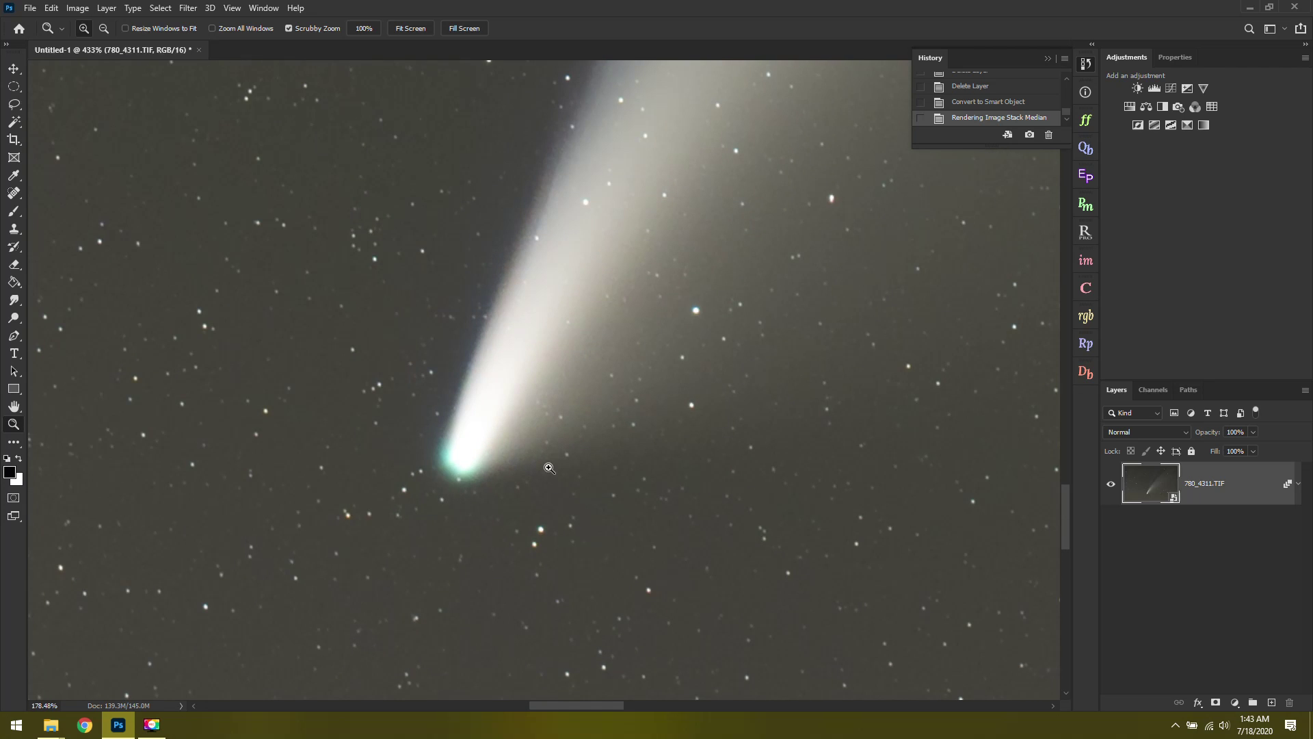
- Examine the star field near the image's upper edge and compare it before and after median stacking
mouse_move(660, 461)
left_mouse_down()
mouse_move(678, 493)
mouse_move(668, 484)
left_mouse_up()
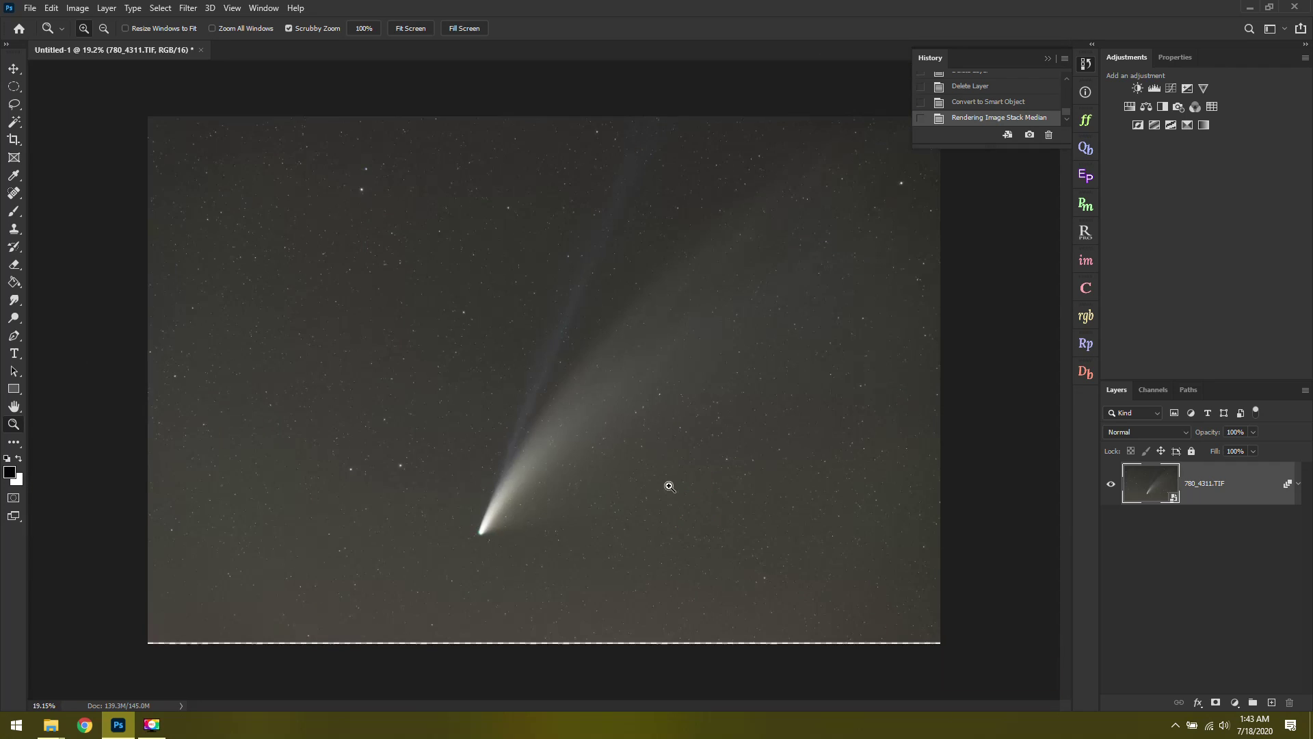
left_click_drag(734, 158, 790, 291)
left_click_drag(673, 216, 751, 293)
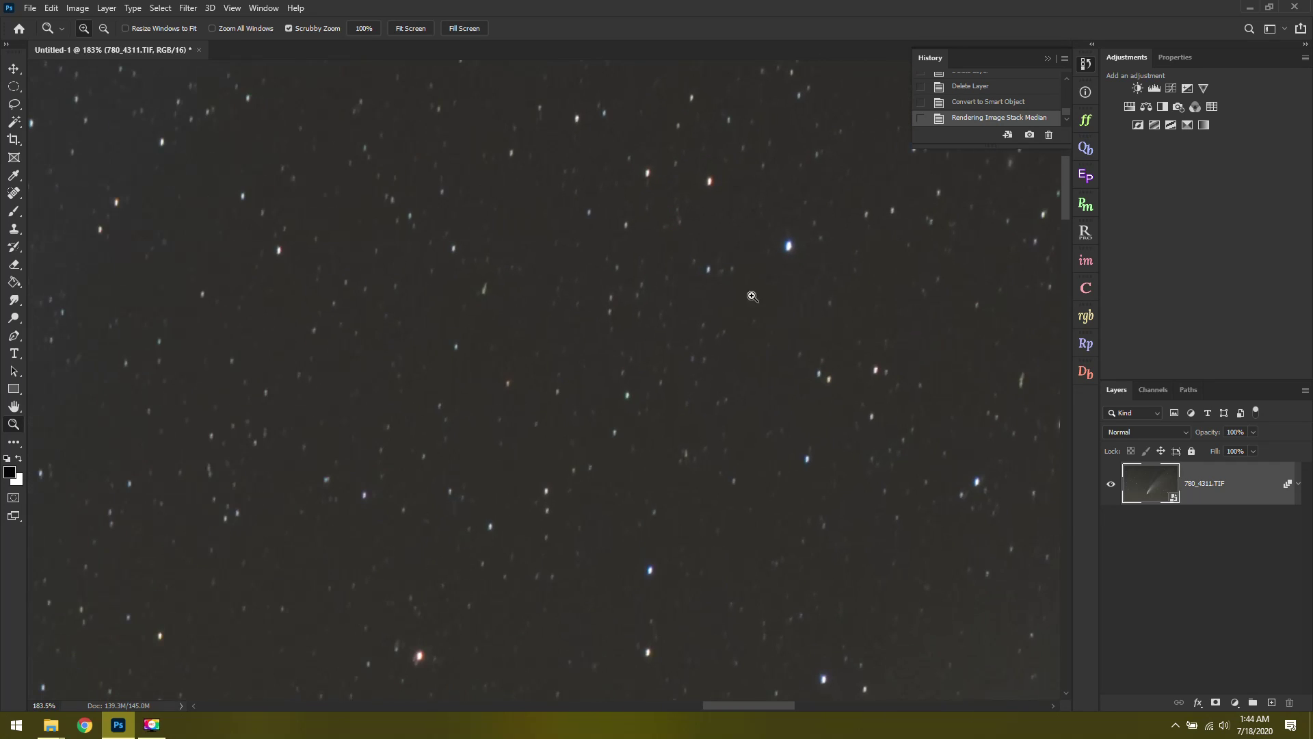
left_click(966, 103)
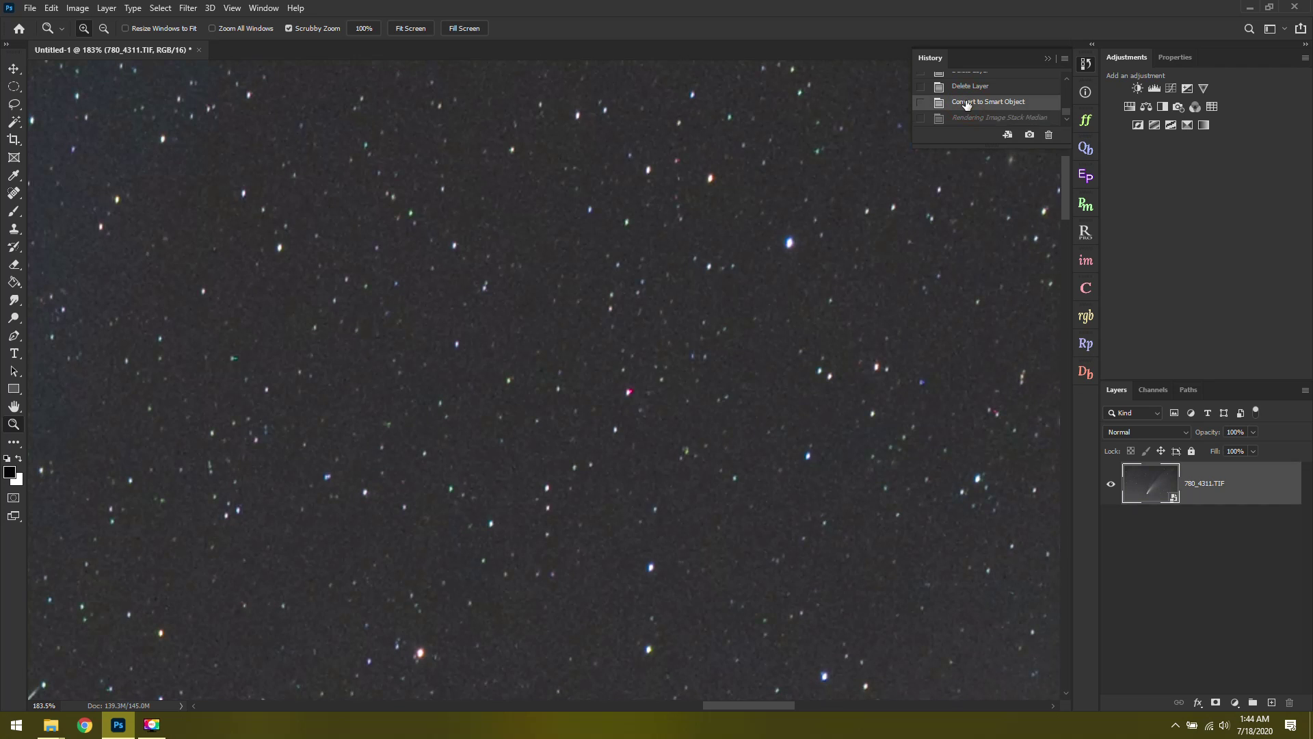
left_click(983, 120)
left_click(978, 109)
left_click(974, 122)
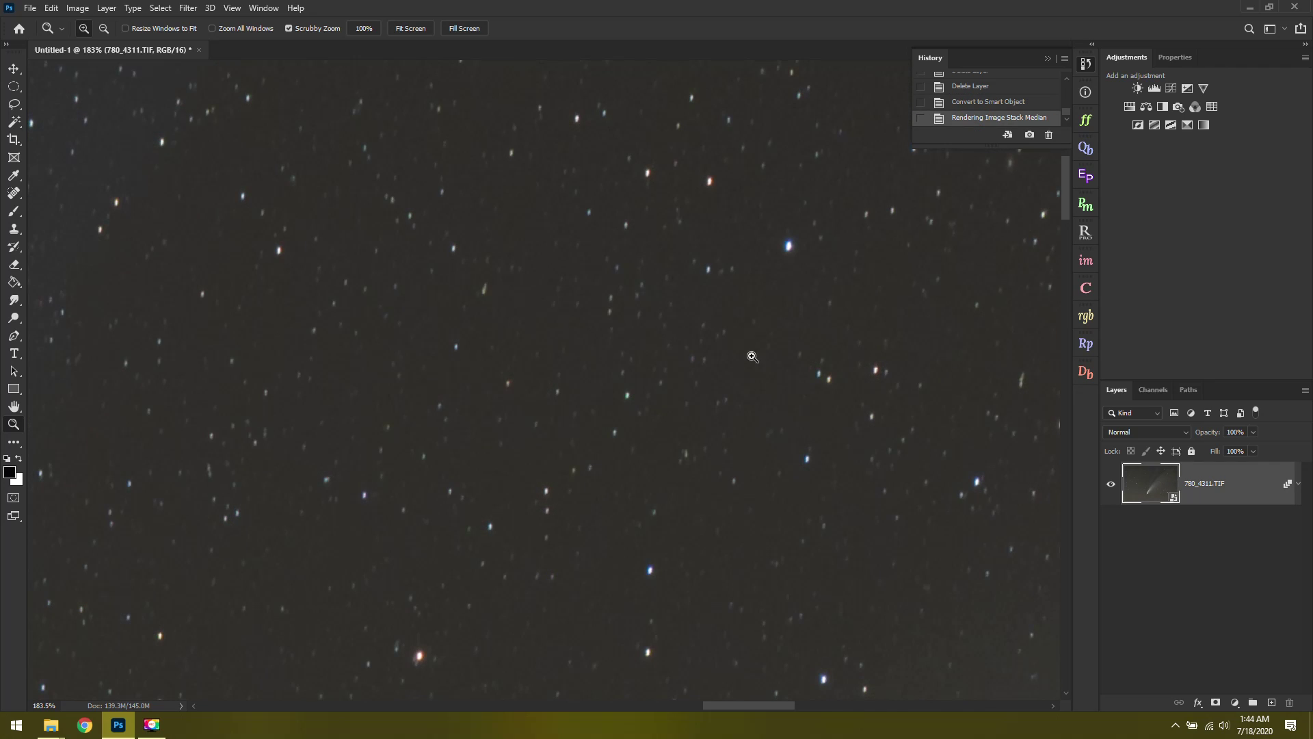
- Return to the Convert to Smart Object state and examine the unstacked stars in the image's upper-right area
left_click_drag(704, 349, 836, 397)
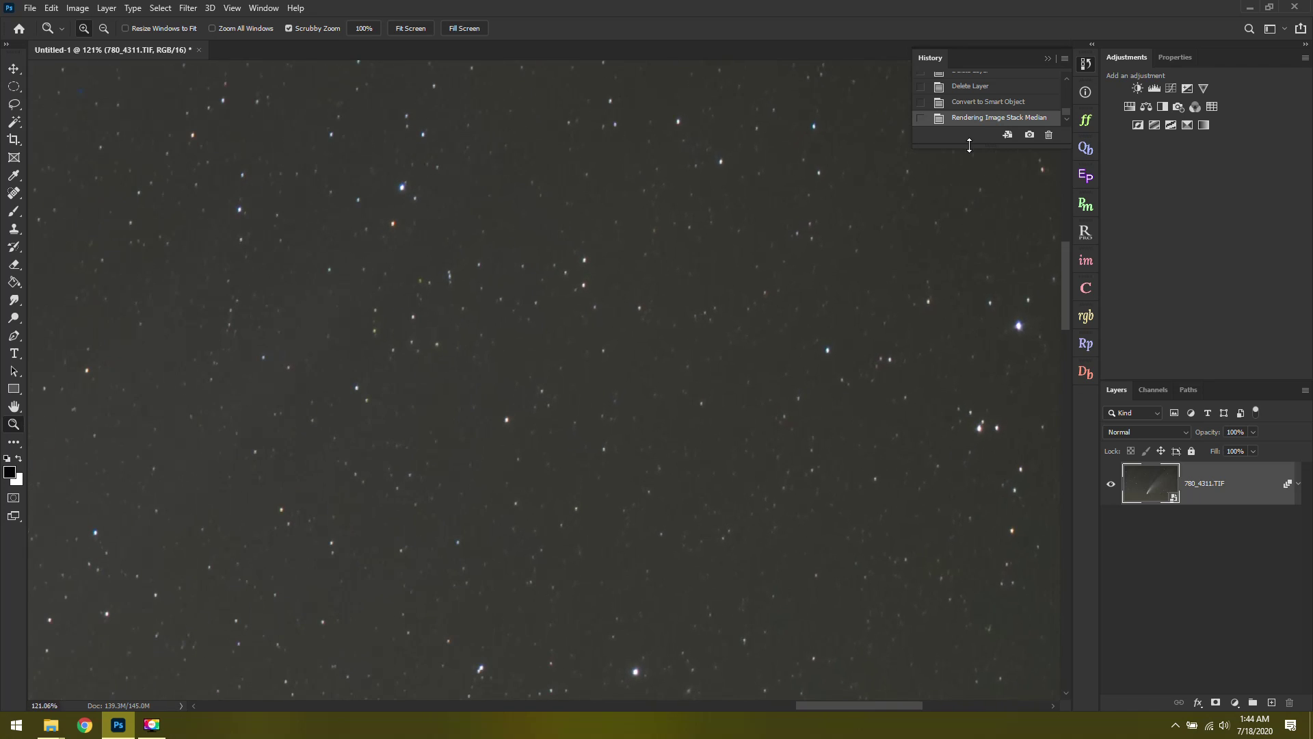
left_click(961, 103)
left_click_drag(1065, 305, 1062, 261)
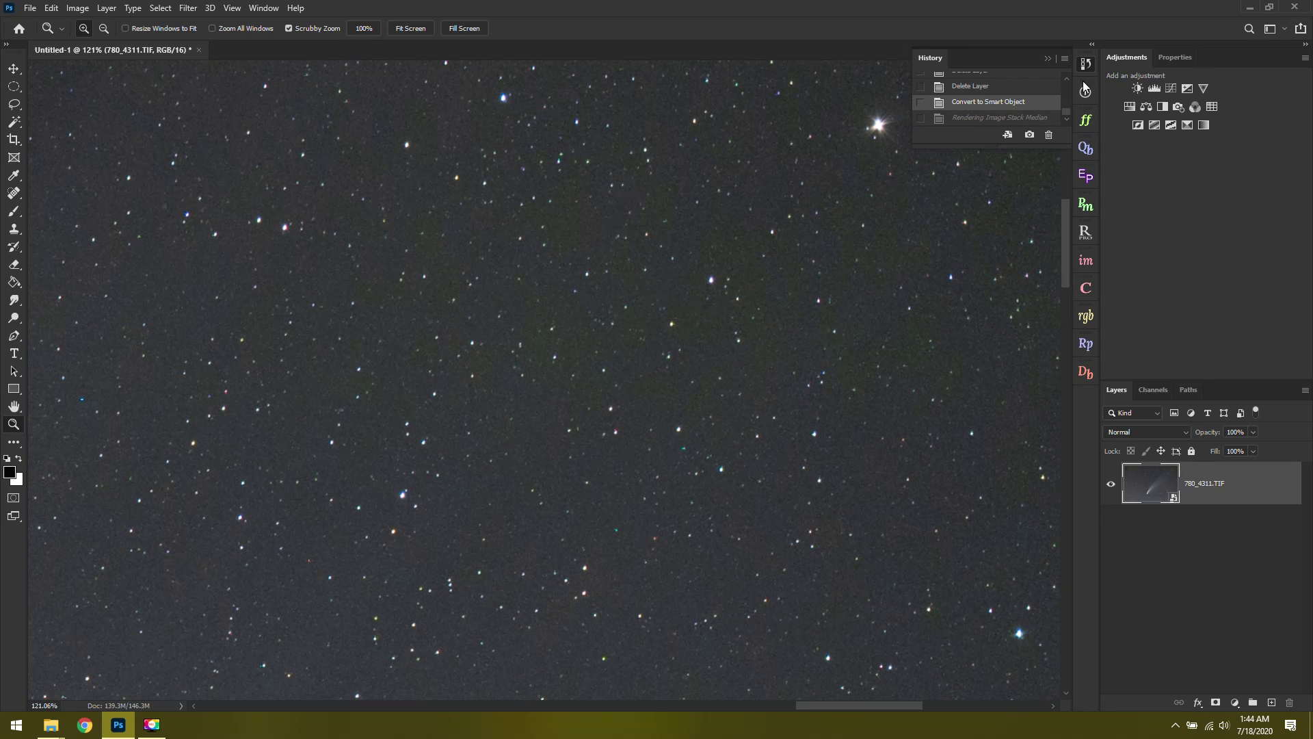
left_click(1048, 58)
left_click_drag(766, 245, 789, 258)
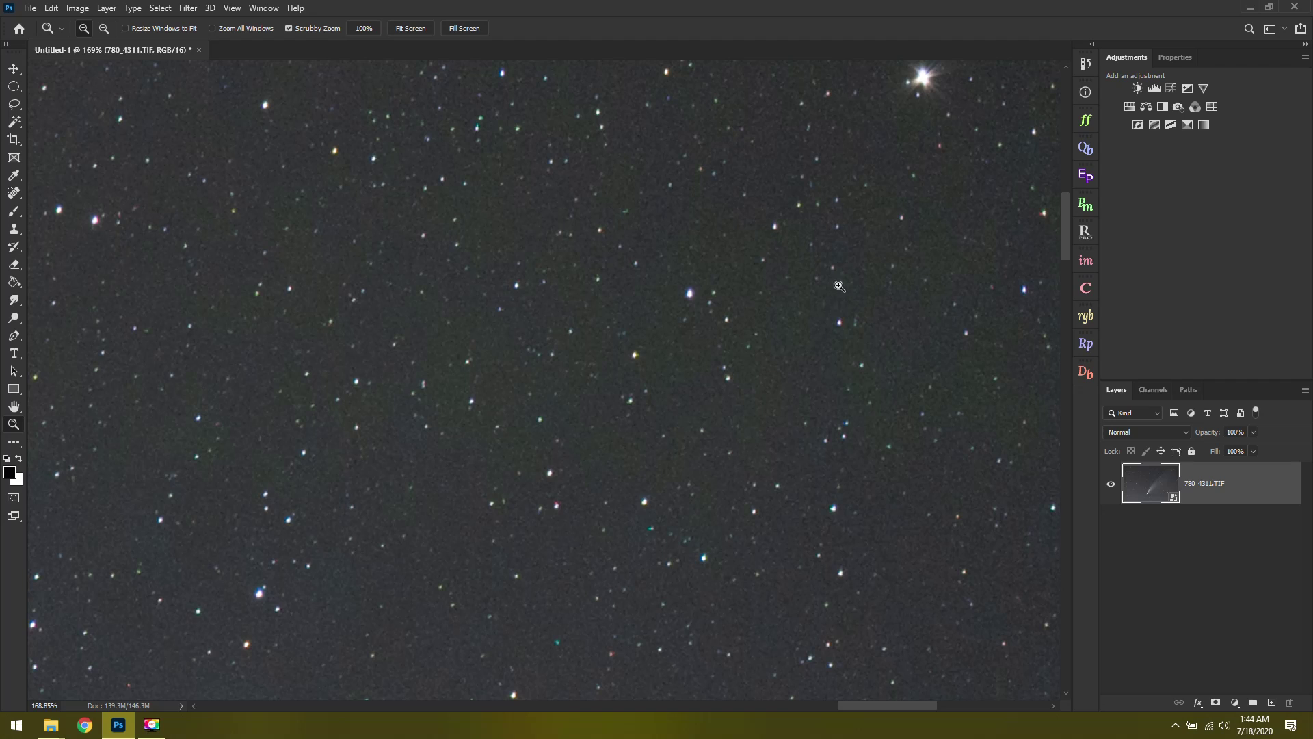
- Compare the upper-right stars across both history states, ending on Rendering Image Stack Median, and hide the history with the whole image in view
left_click(1086, 64)
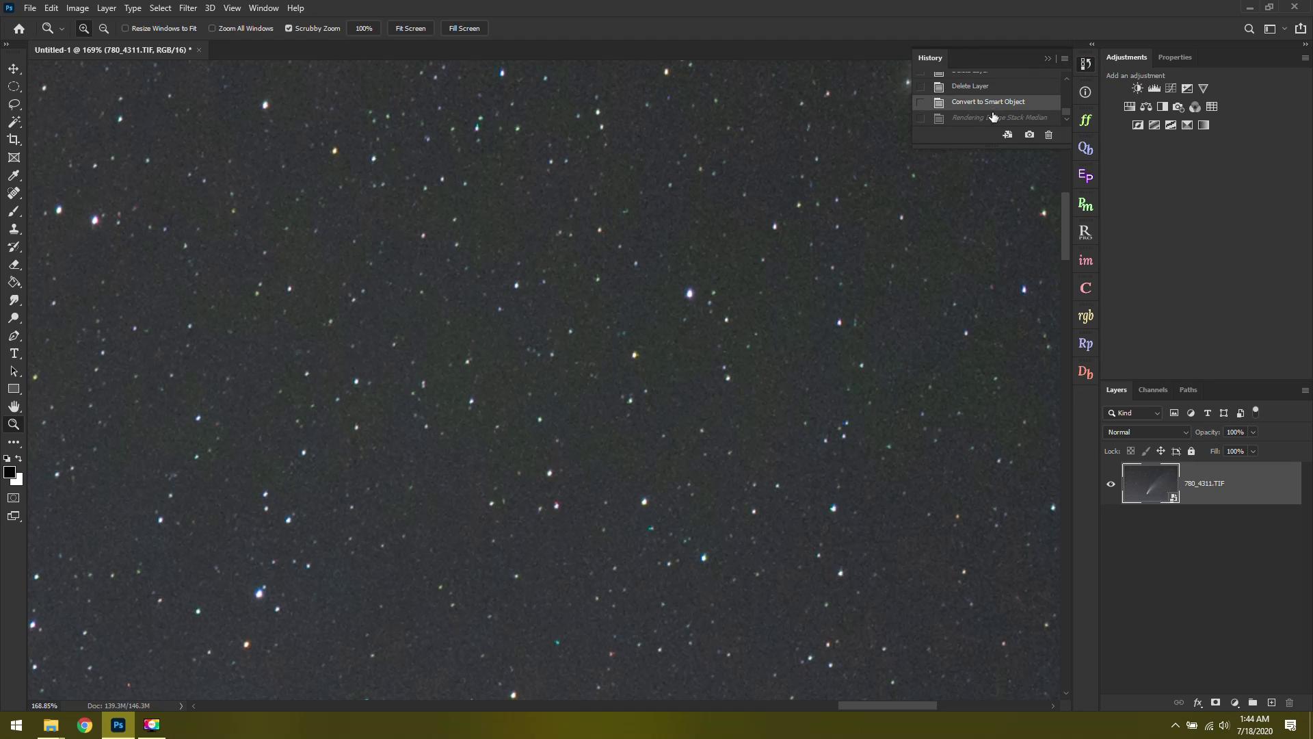
left_click(996, 118)
key("ctrl+z")
key("ctrl+shift+z")
key("ctrl+z")
left_click(988, 120)
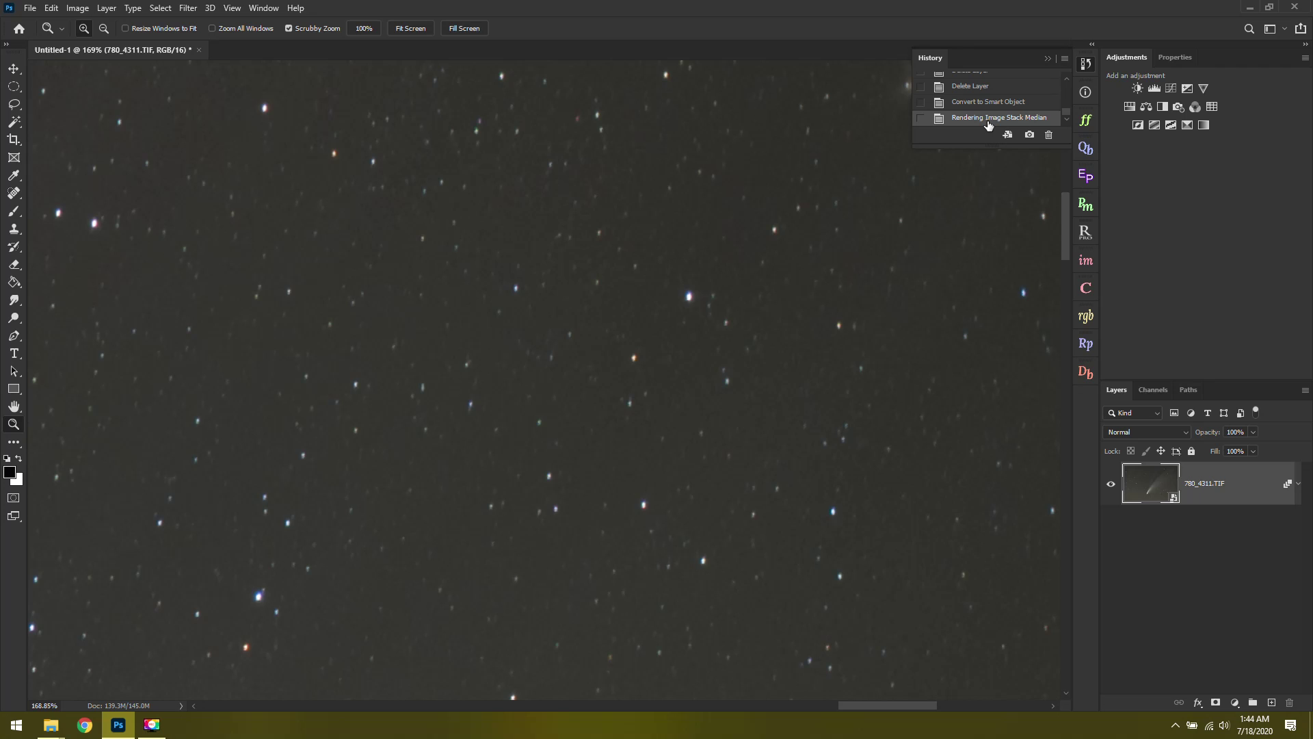
left_click(985, 100)
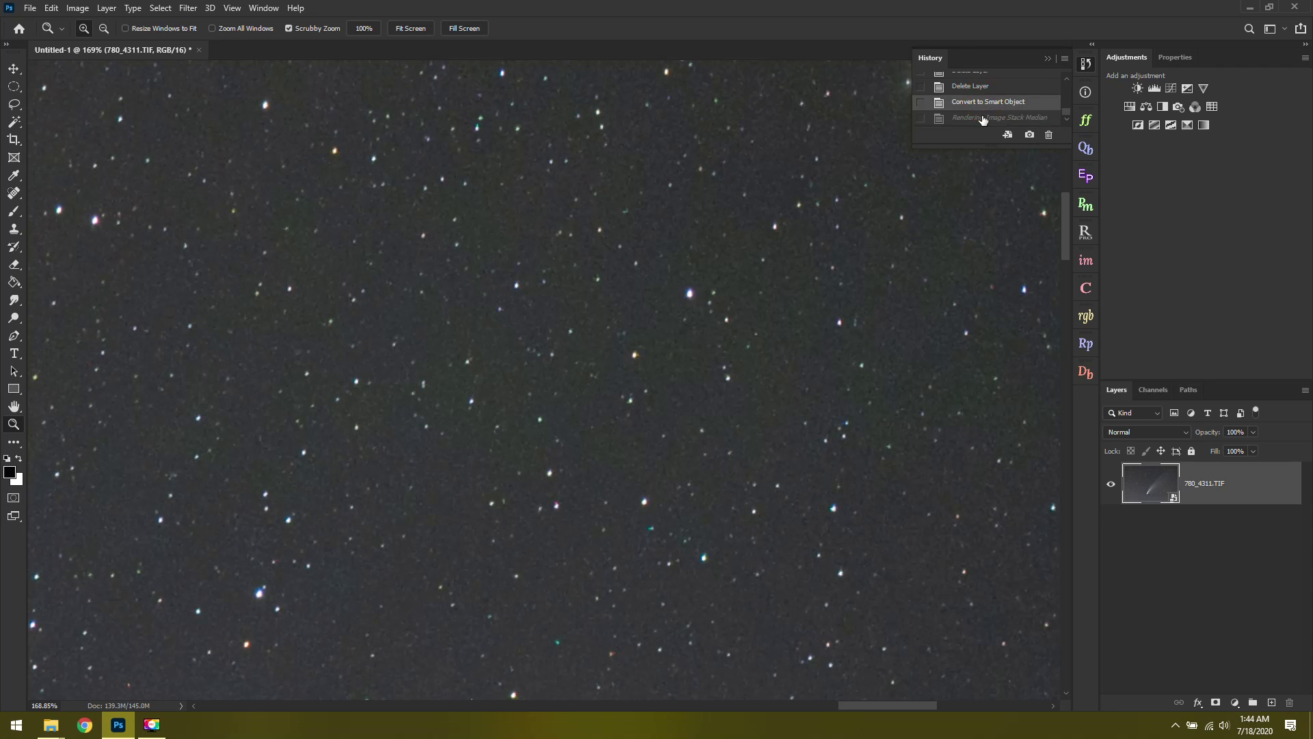
left_click(979, 117)
left_click_drag(686, 301, 625, 369)
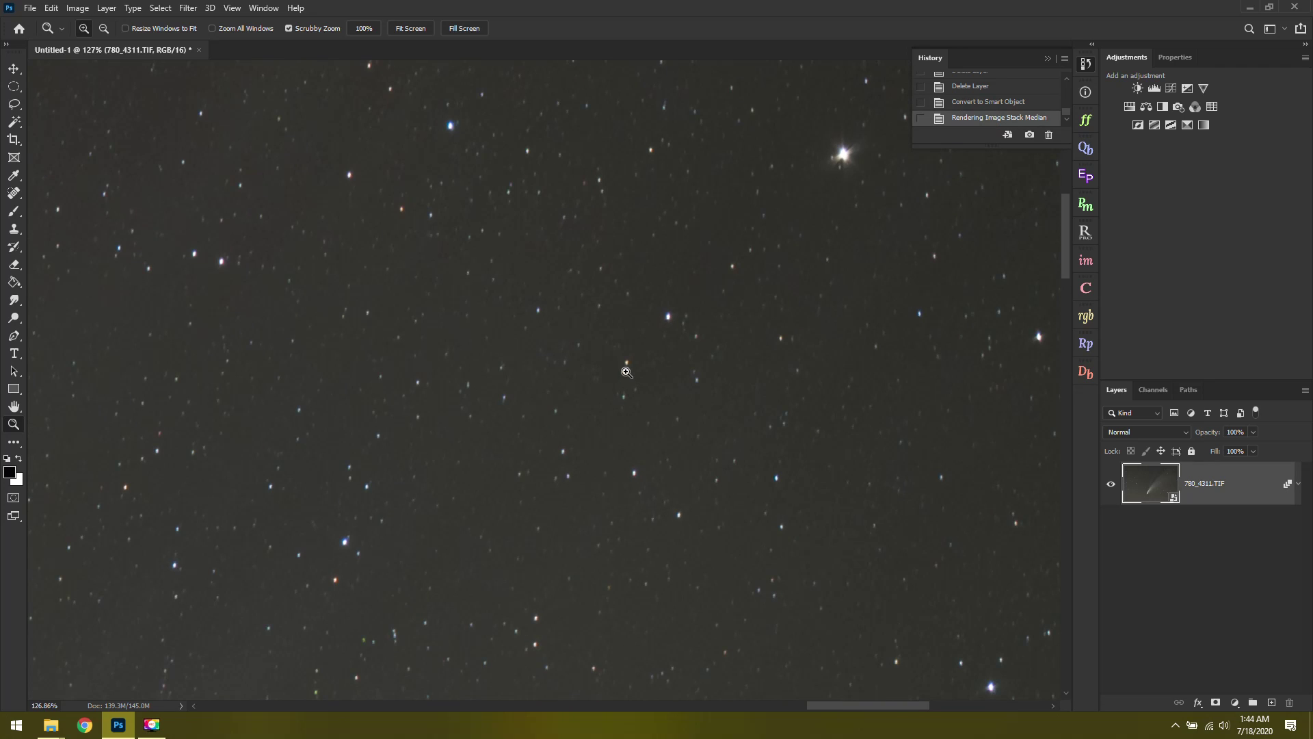
left_click(961, 103)
left_click(961, 116)
left_click(410, 29)
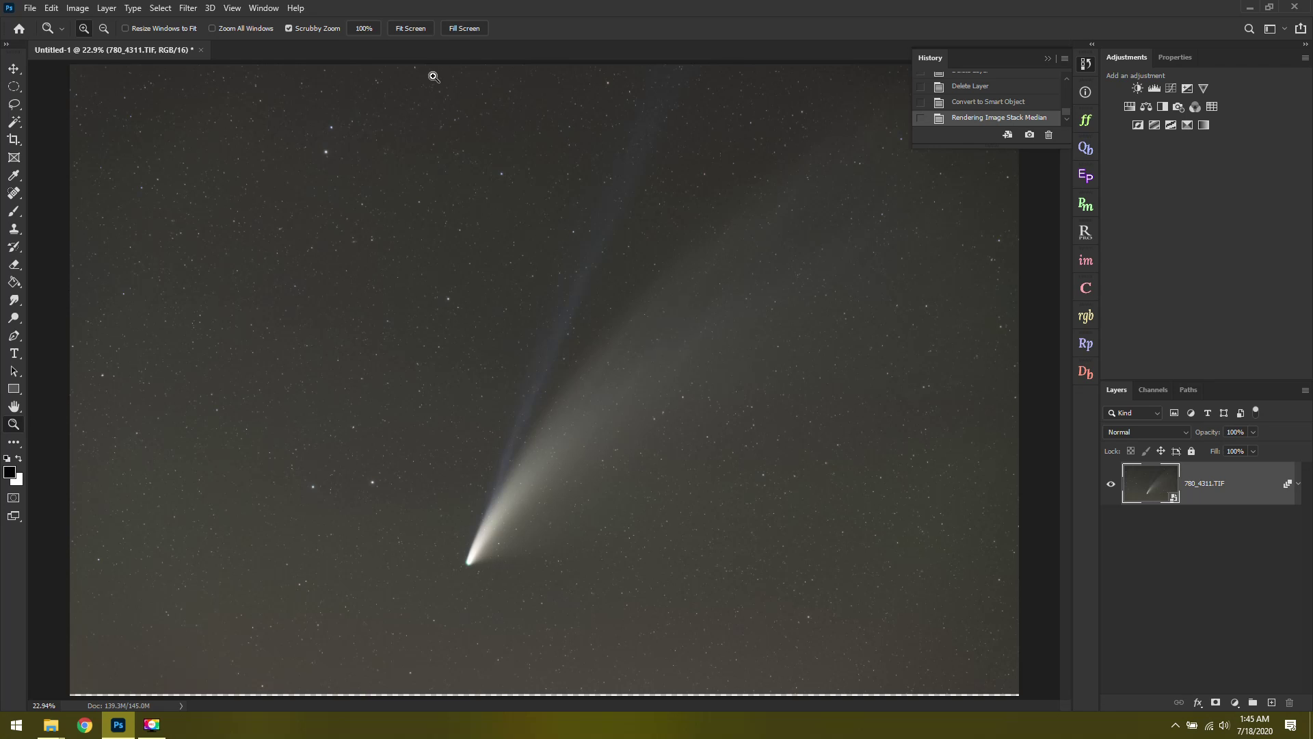
left_click(1050, 59)
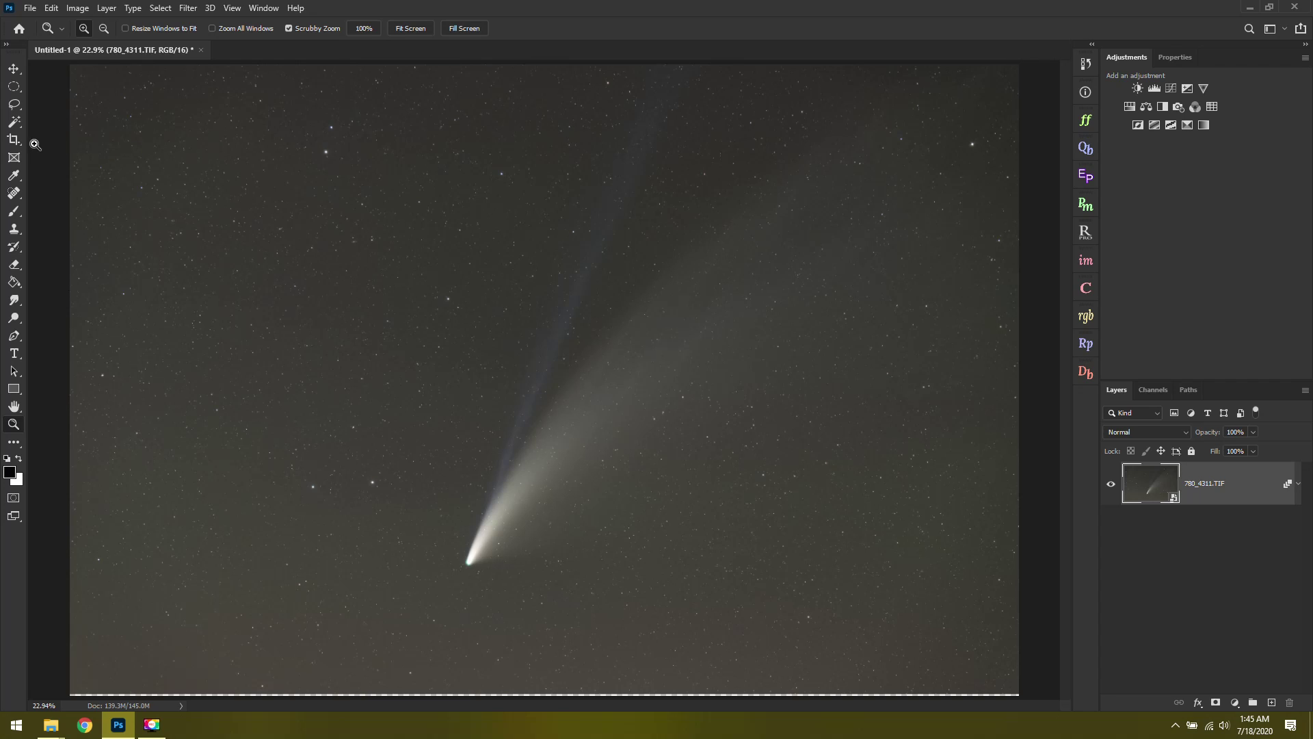
- Crop the image slightly inward at Original Ratio, trimming off the white strip along its bottom edge
left_click(14, 139)
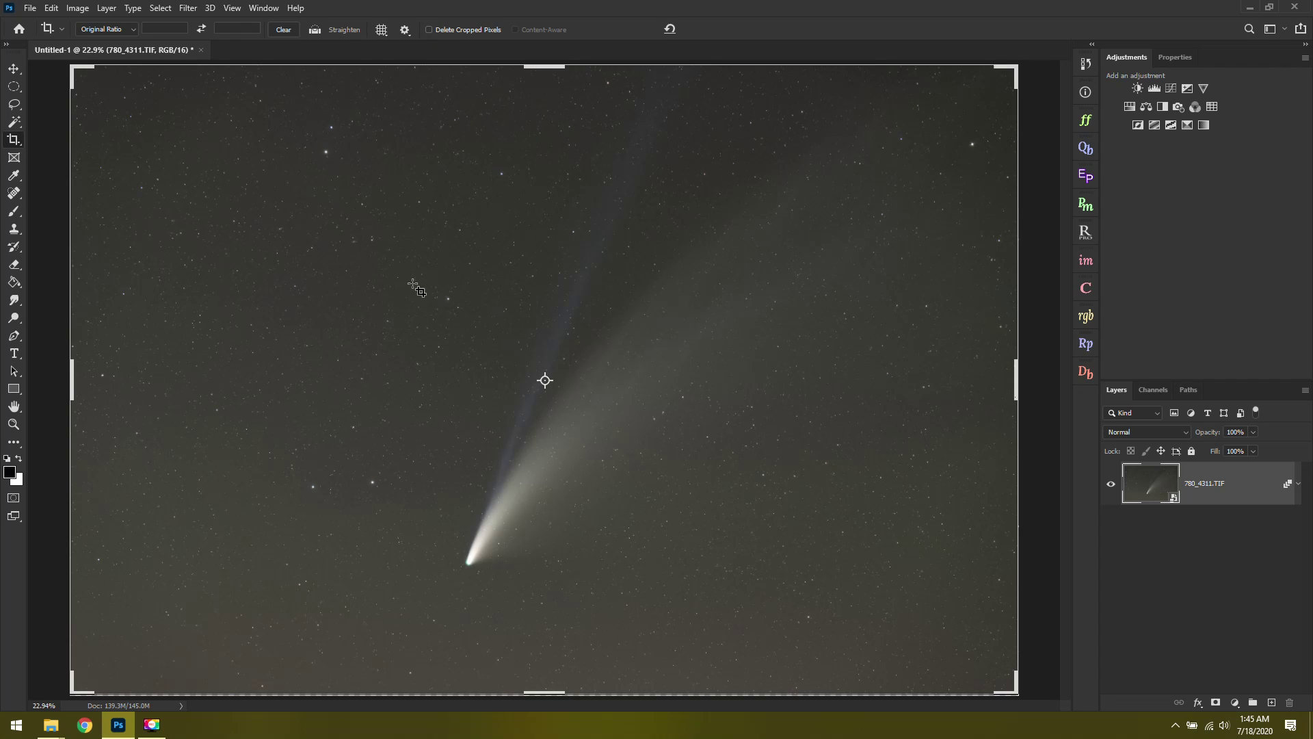
left_click(108, 29)
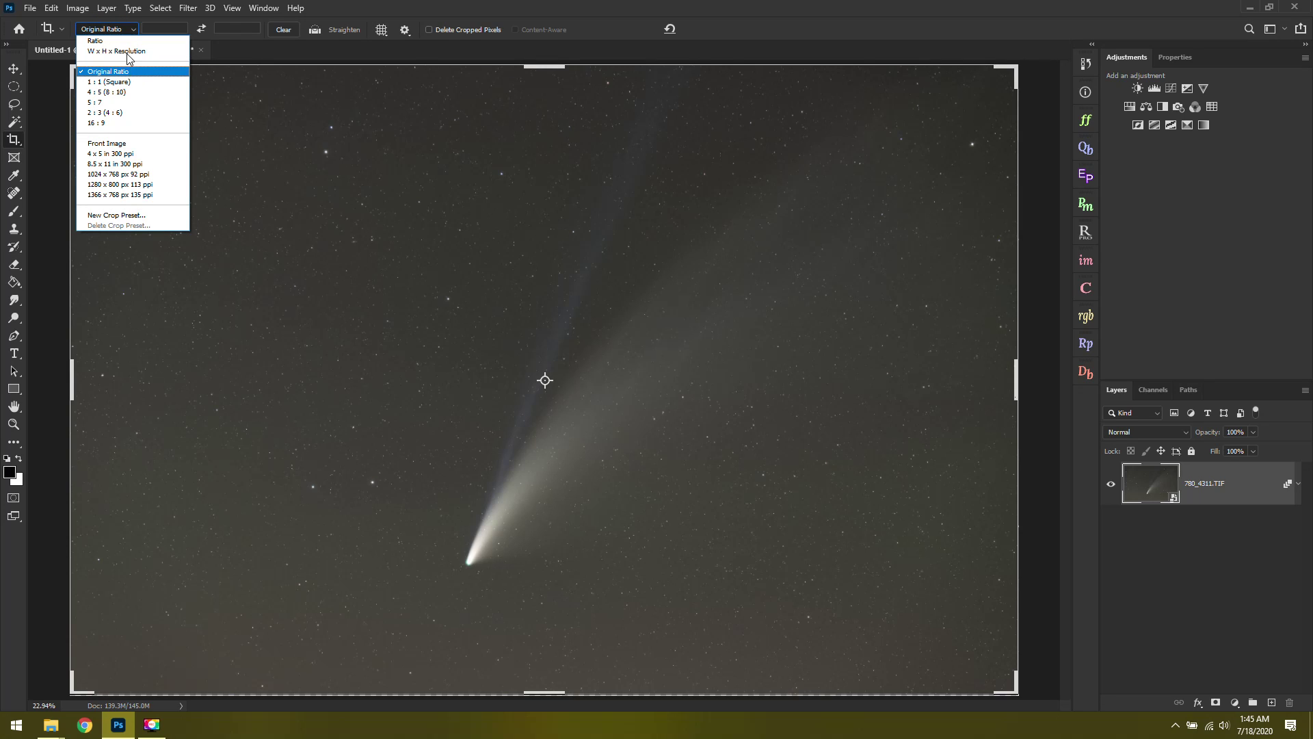
left_click(140, 75)
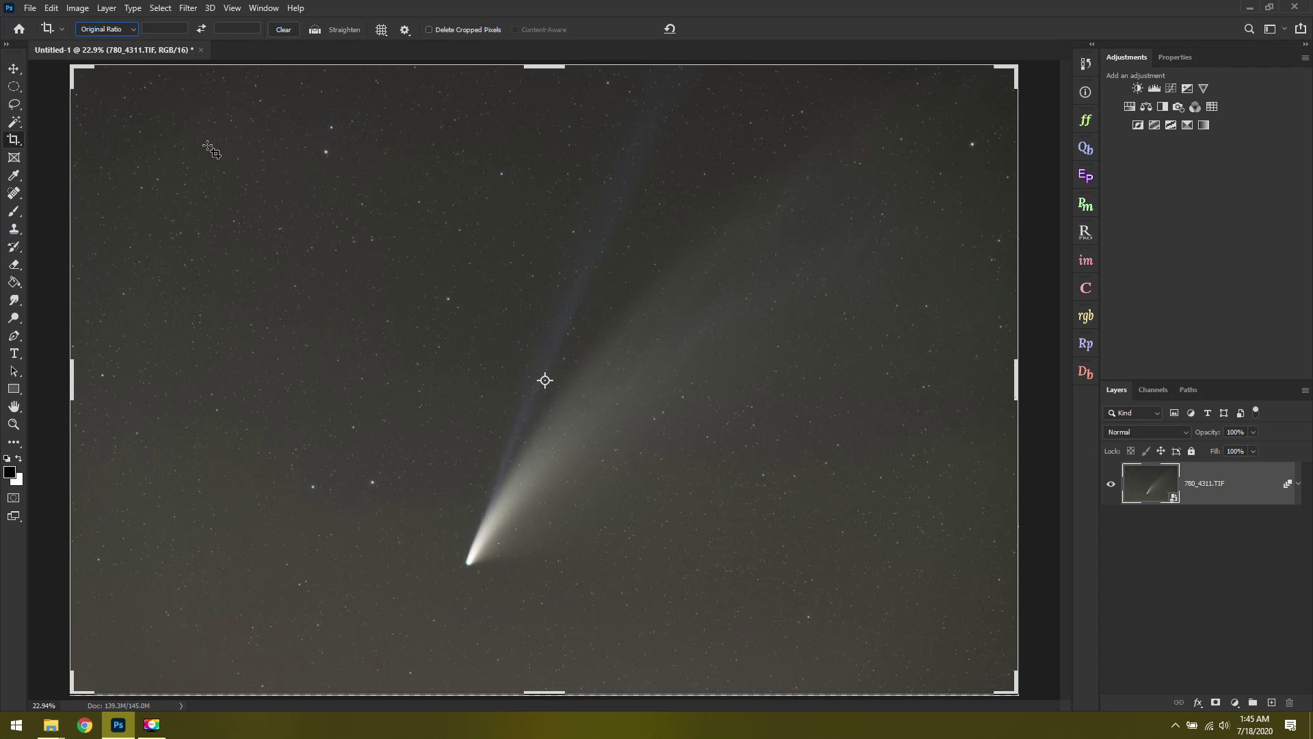
left_click_drag(1016, 696, 976, 663)
mouse_move(782, 546)
left_mouse_down()
mouse_move(773, 533)
mouse_move(766, 552)
left_mouse_up()
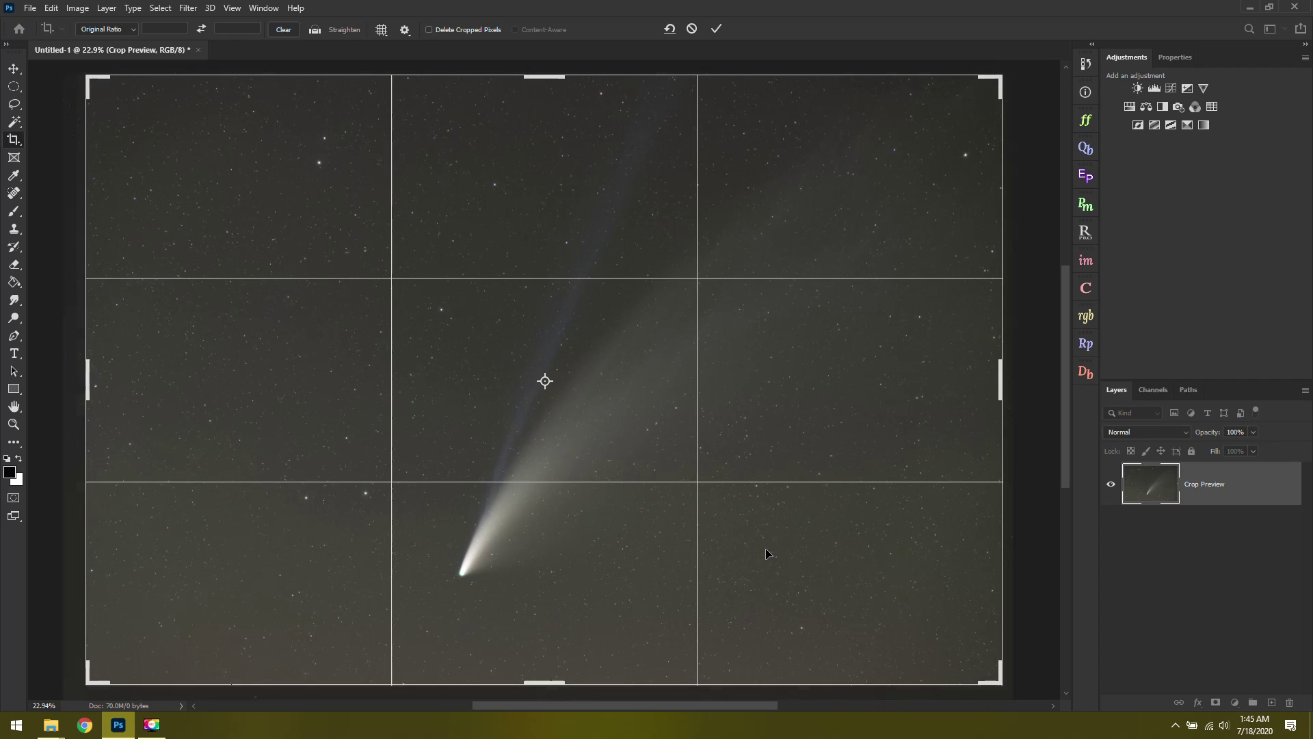
left_click(717, 29)
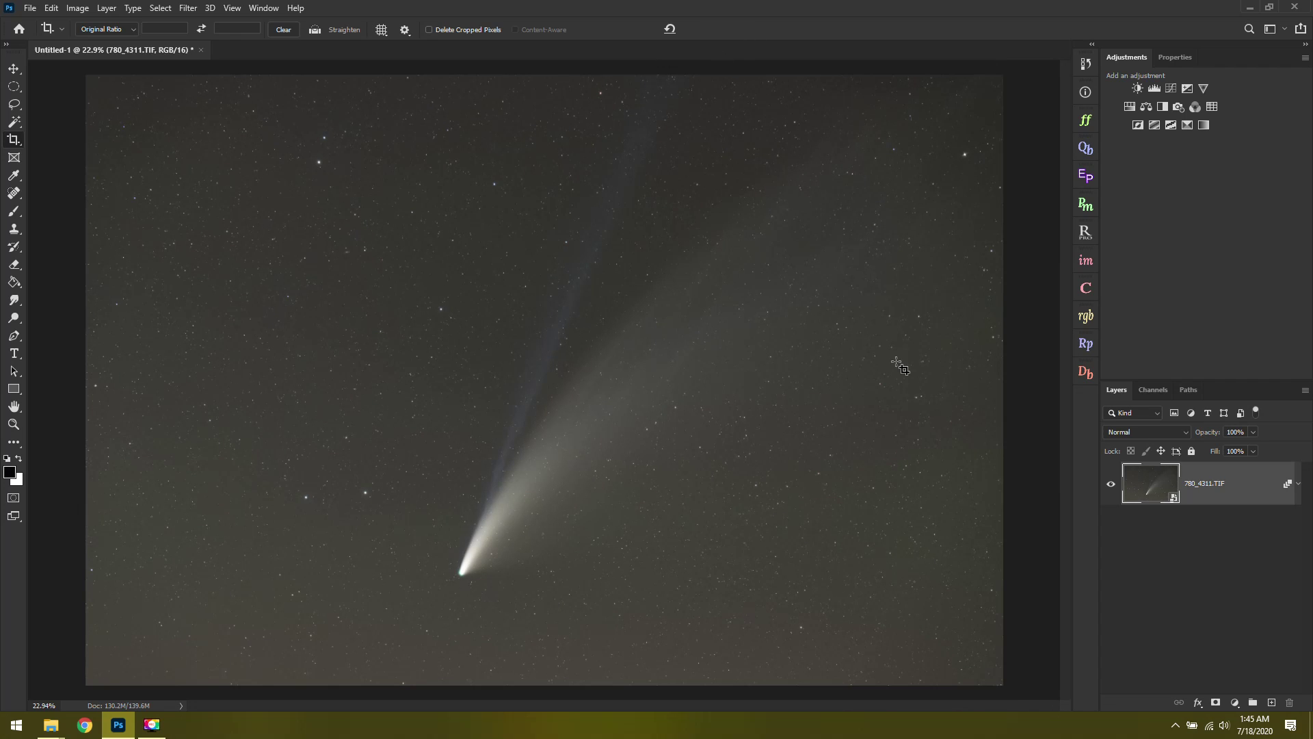
- Rasterize the stacked smart object layer 780_4311.TIF
right_click(1222, 485)
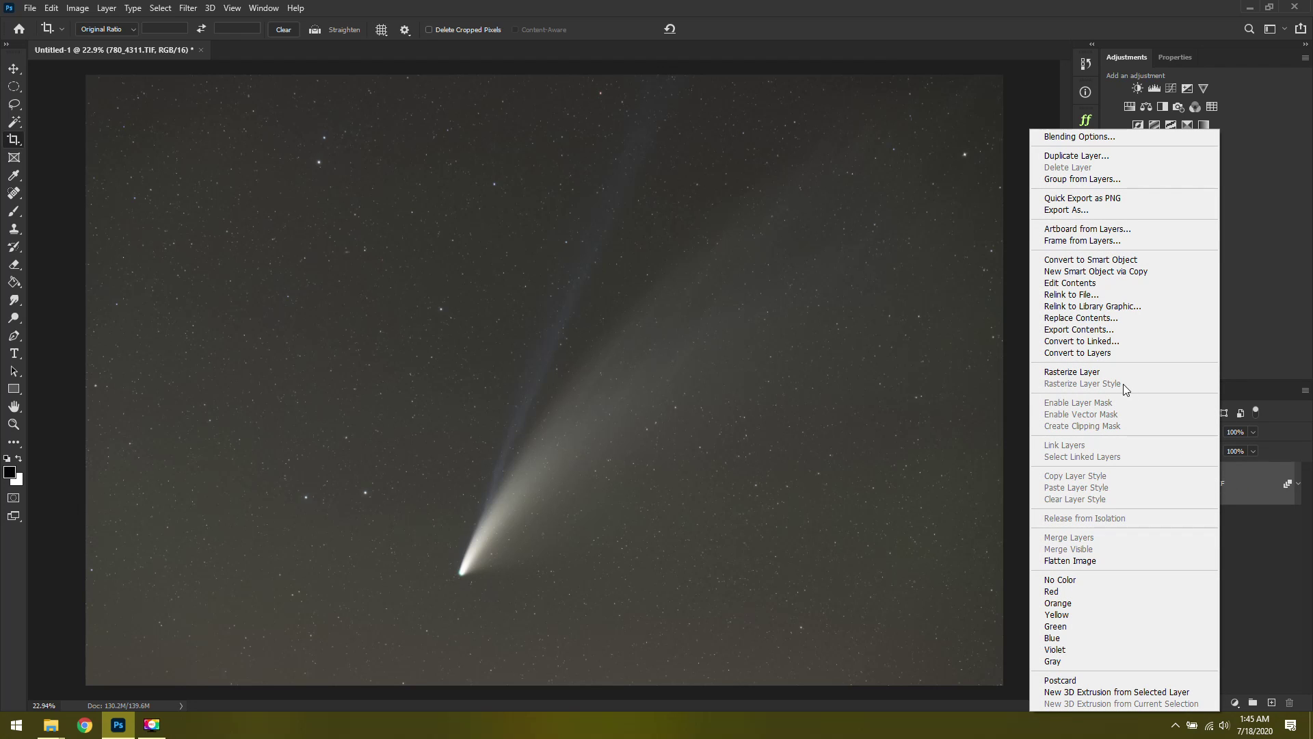
left_click(1105, 371)
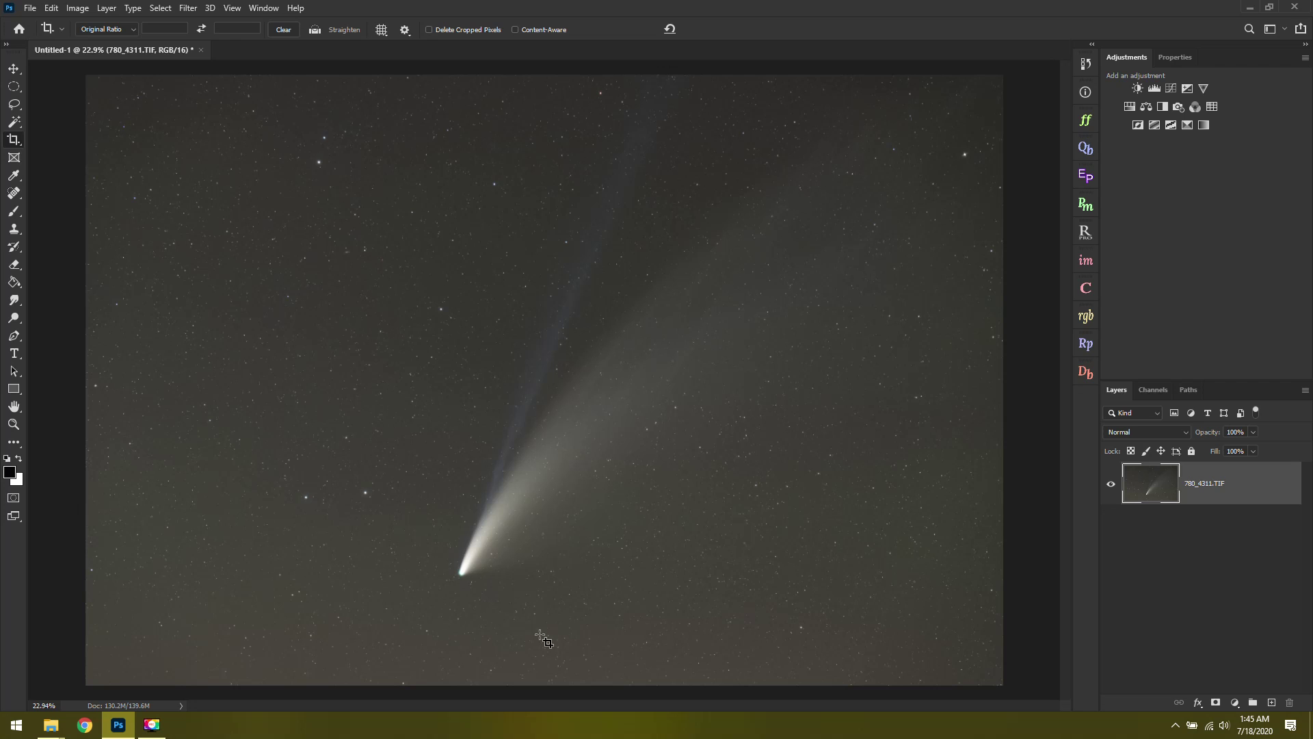
- Examine the rasterized comet's head, ion tail and surrounding stars up close, and return to the whole image
scroll(334, 547, "up", 2)
scroll(510, 547, "up", 6)
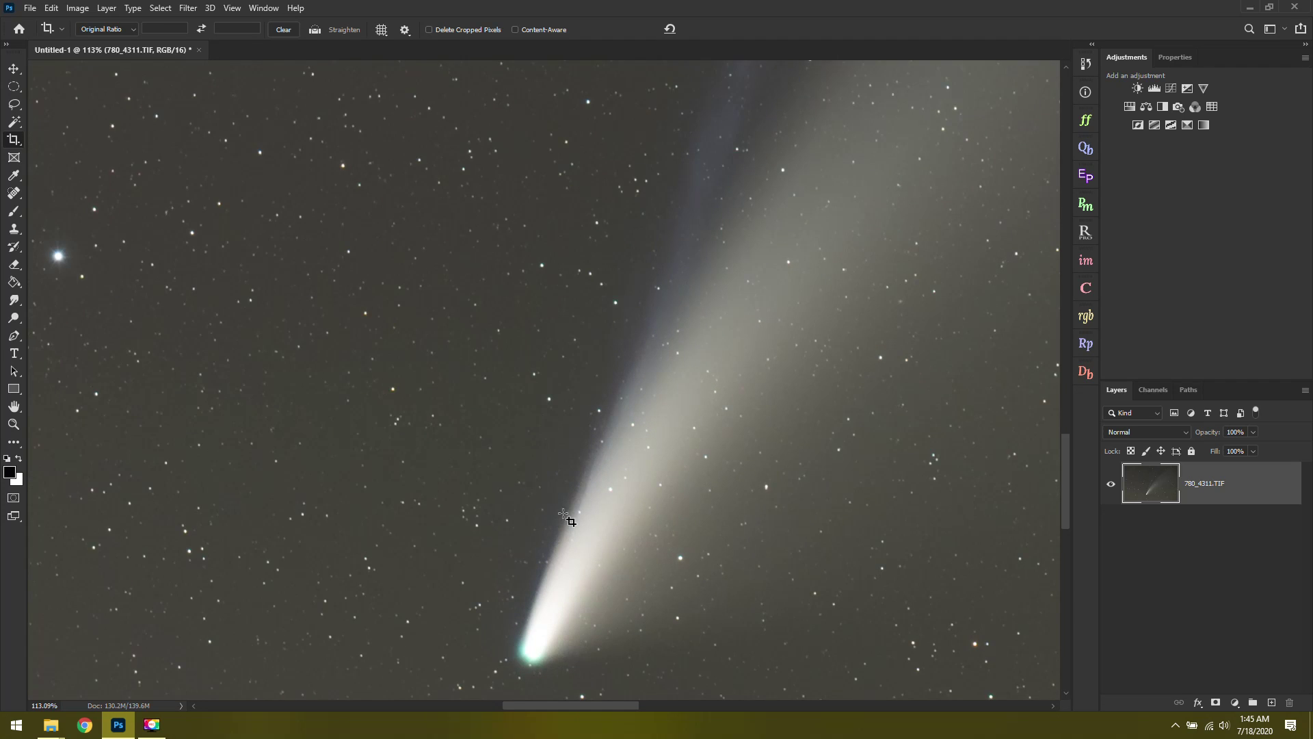
left_click_drag(1065, 510, 1052, 386)
scroll(1057, 404, "down", 3)
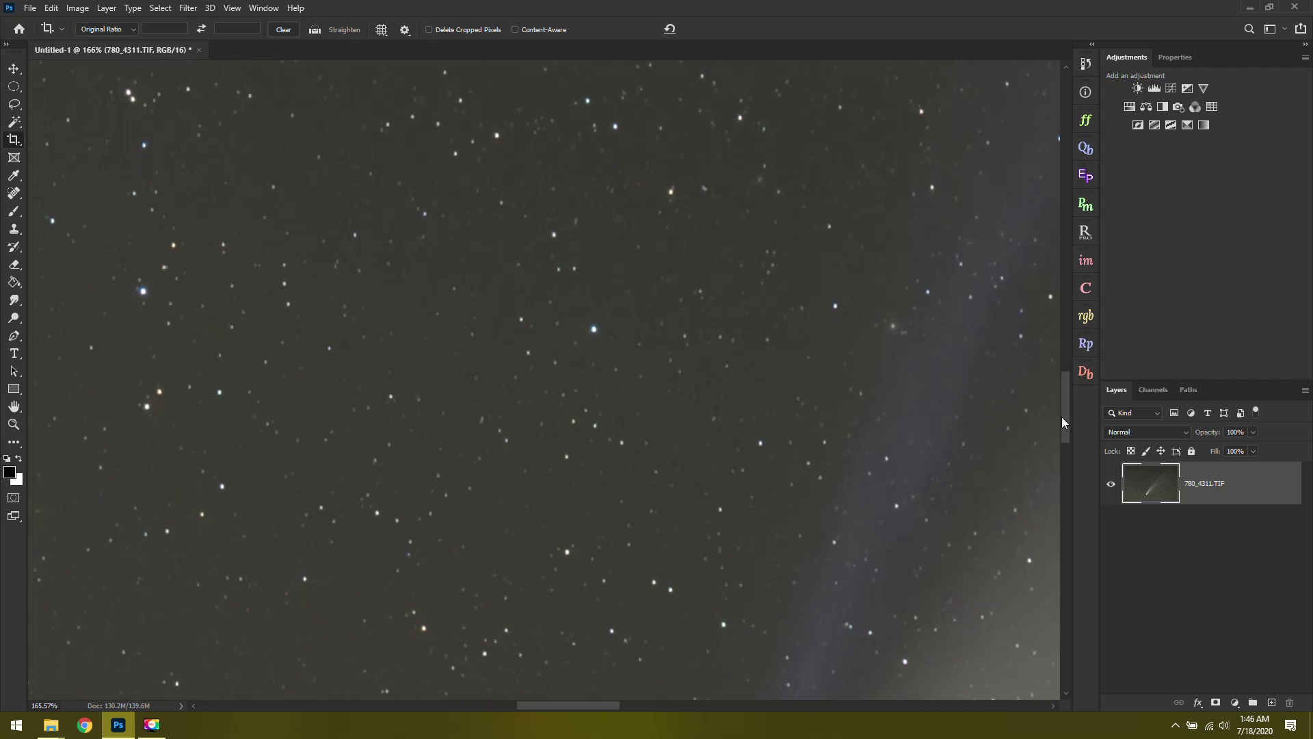
scroll(719, 552, "down", 2)
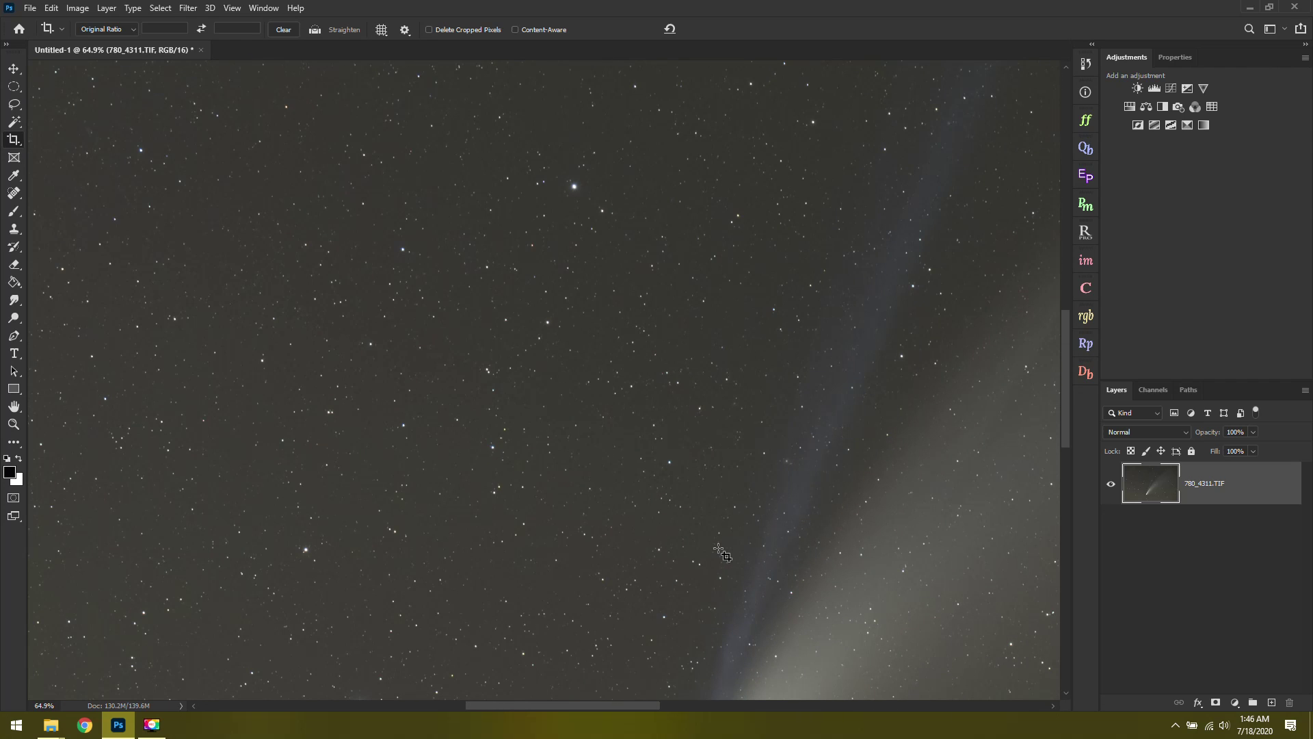
left_click(13, 424)
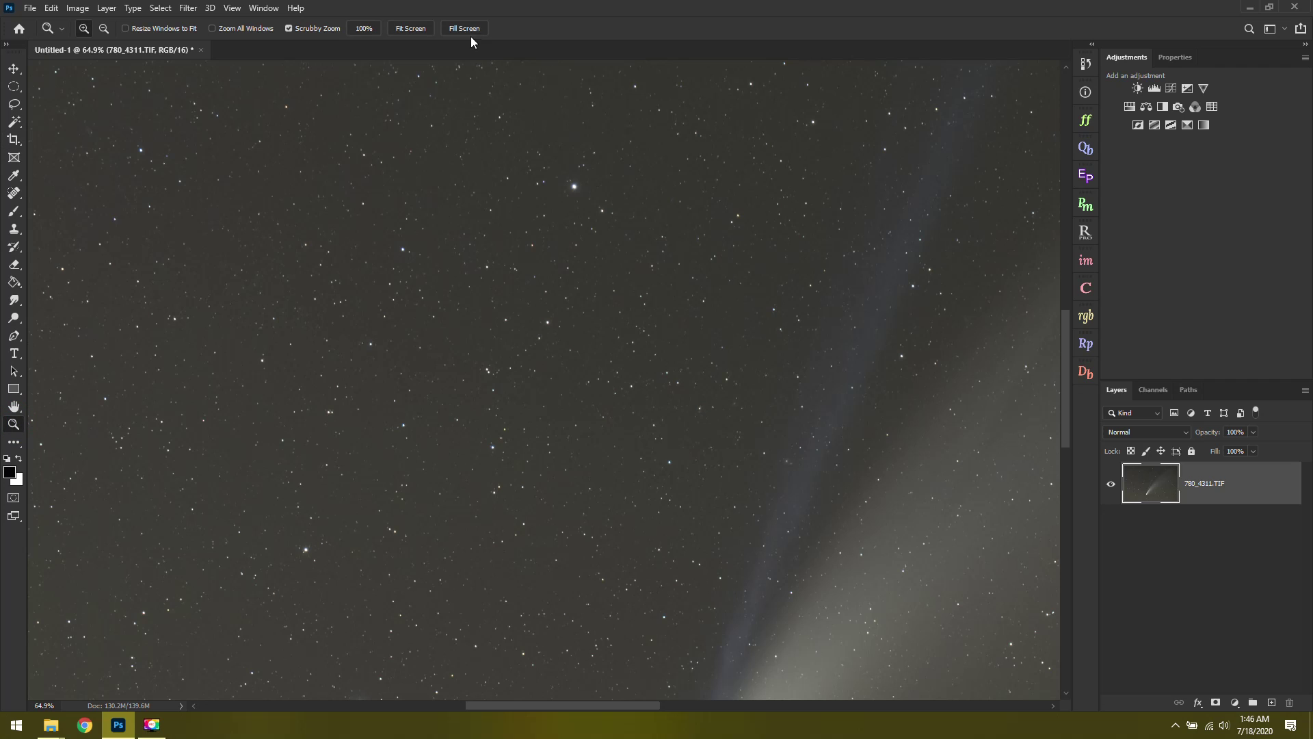
left_click(411, 29)
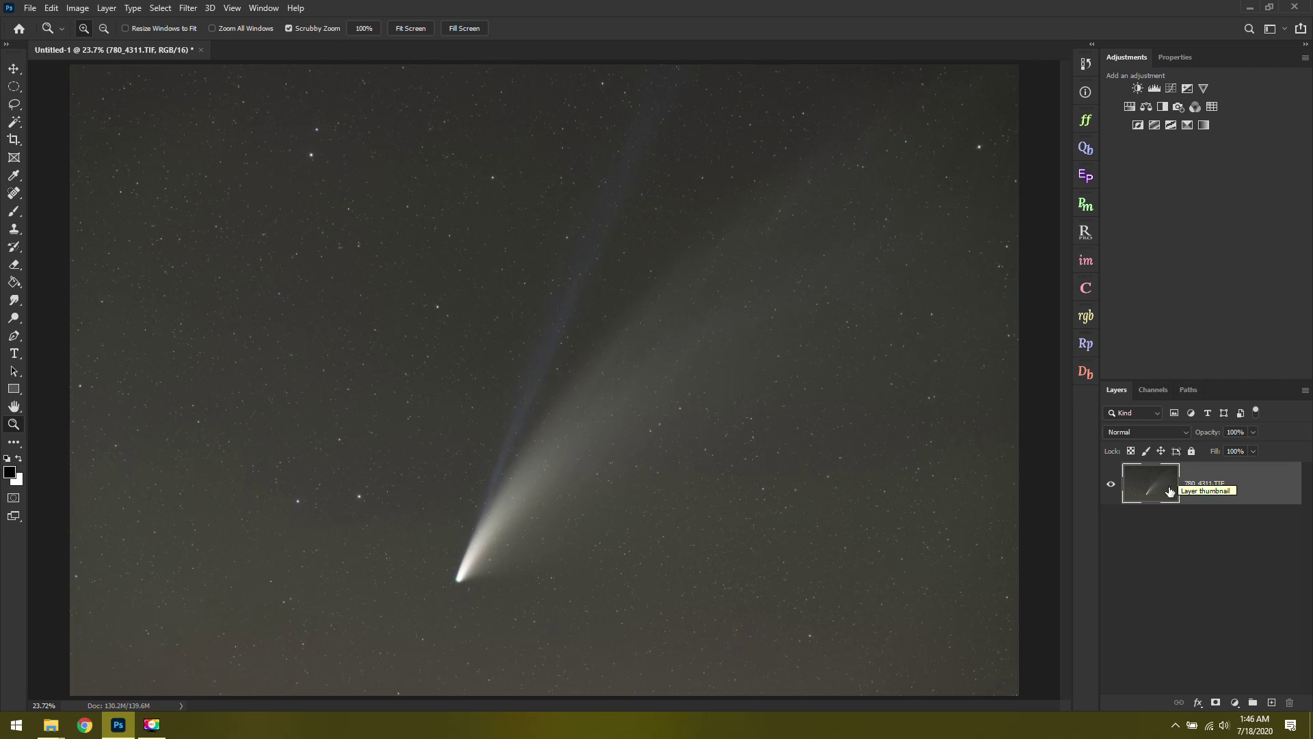
- Duplicate the rasterized layer 780_4311.TIF within the same document, keeping the default copy name
right_click(1240, 483)
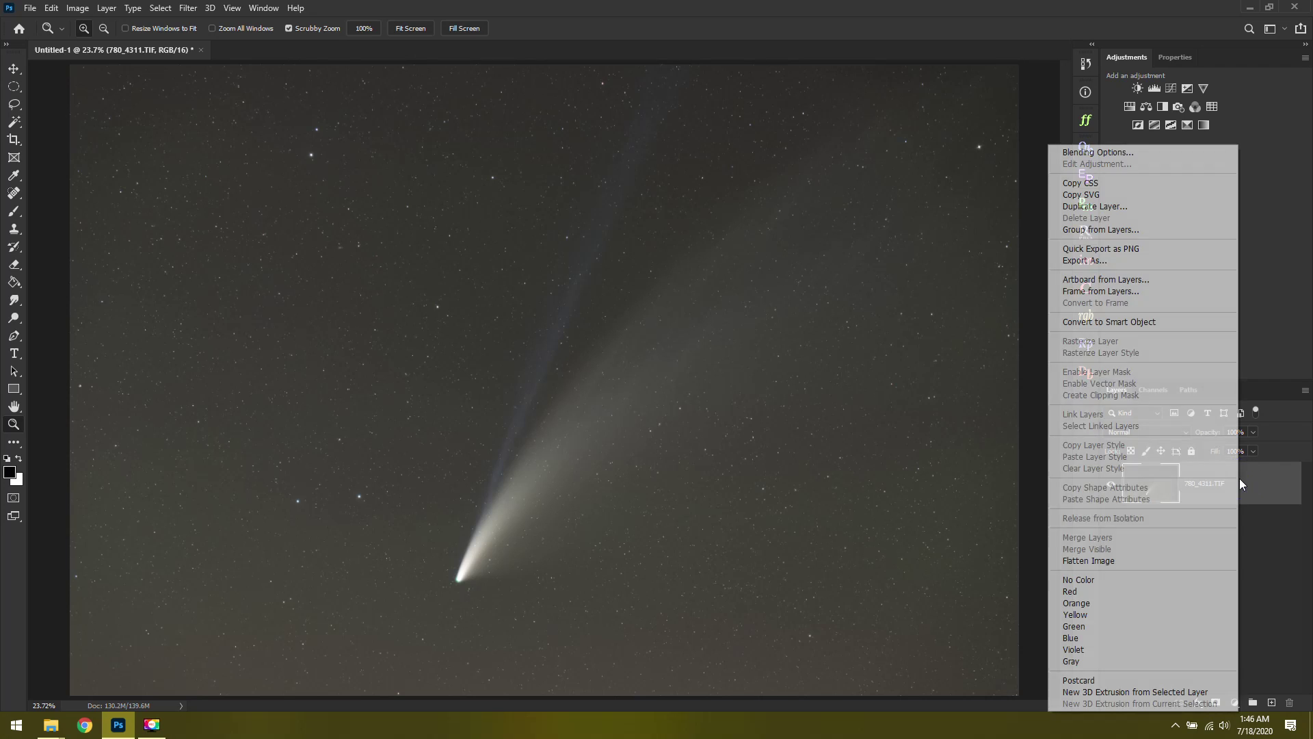
left_click(1122, 206)
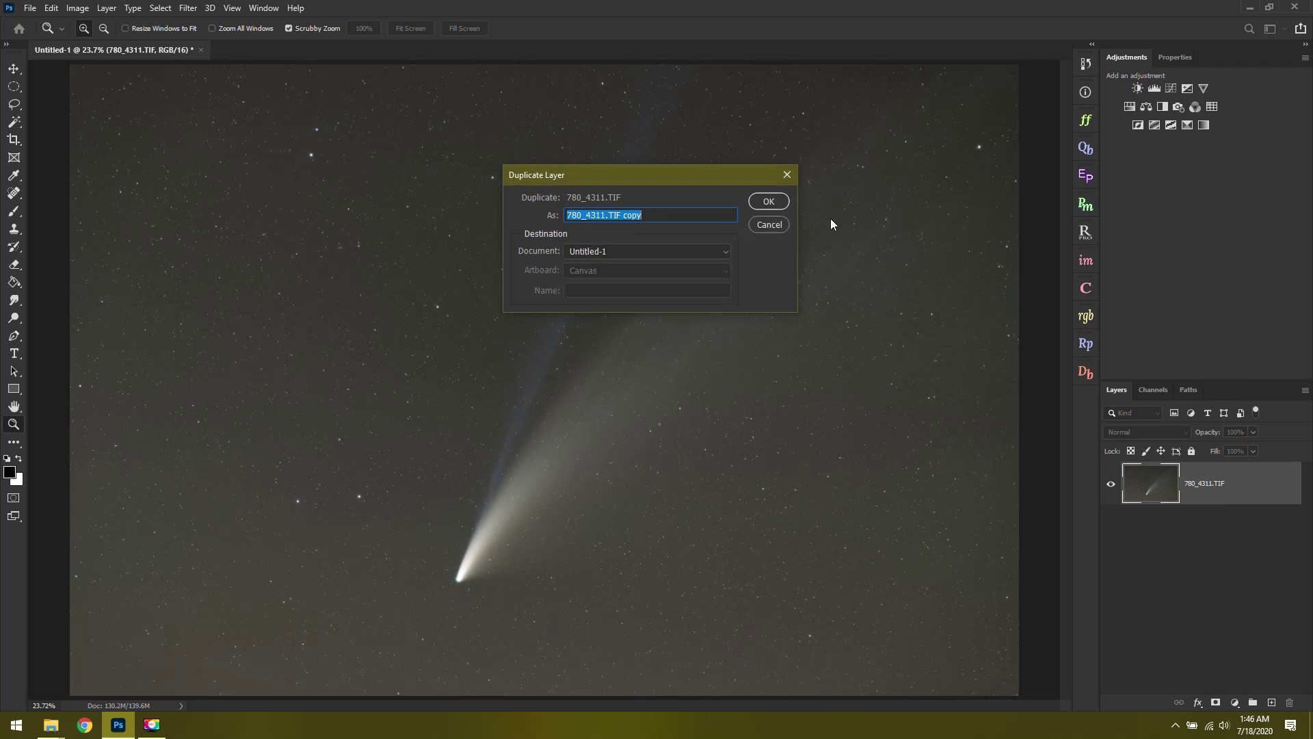
left_click(769, 201)
- Start the Camera Raw Filter on the duplicate layer and cool the white balance Temperature to -7
left_click(187, 8)
left_click(225, 89)
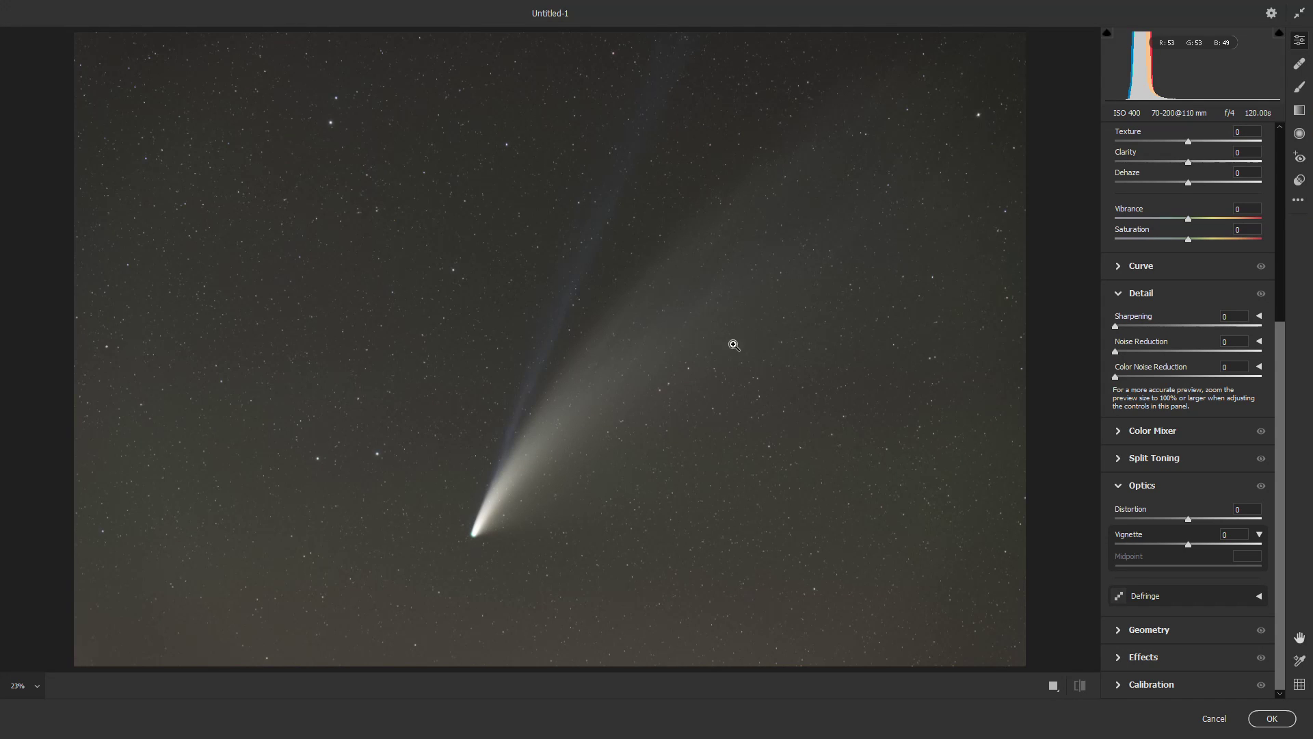
left_click_drag(1284, 349, 1282, 141)
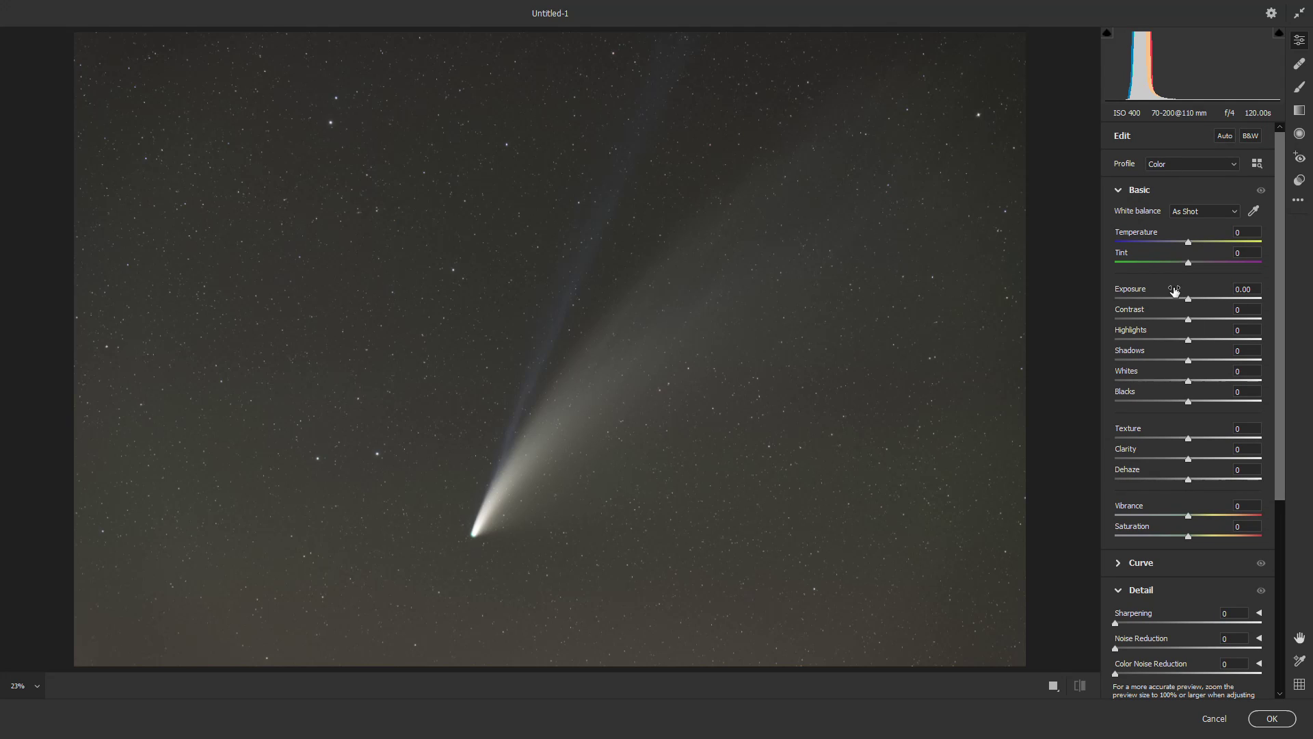
left_click_drag(1191, 239, 1185, 241)
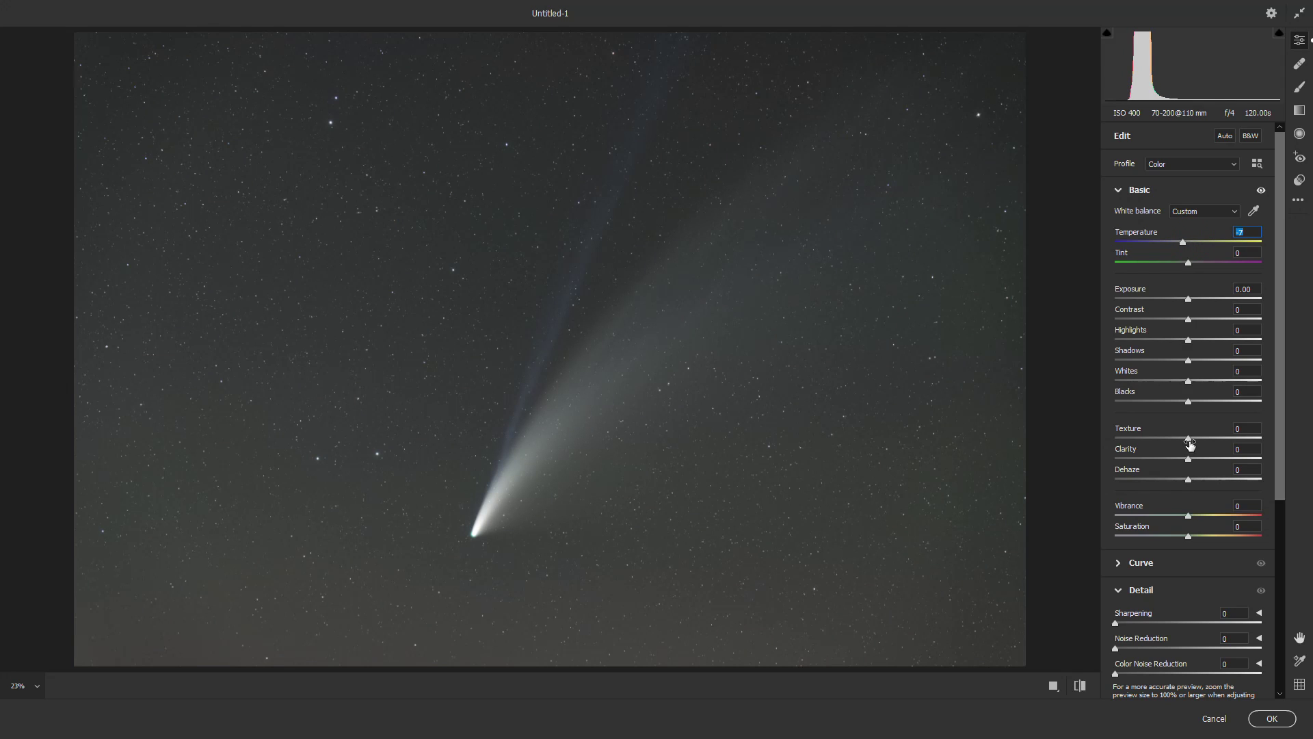
- Set Tint +2, Contrast +57, Highlights -48, Shadows +33, Whites +21, Blacks -10, Vibrance +7 and Saturation +46
left_click_drag(1190, 537, 1230, 540)
left_click_drag(1188, 319, 1151, 335)
left_click_drag(1189, 381, 1212, 361)
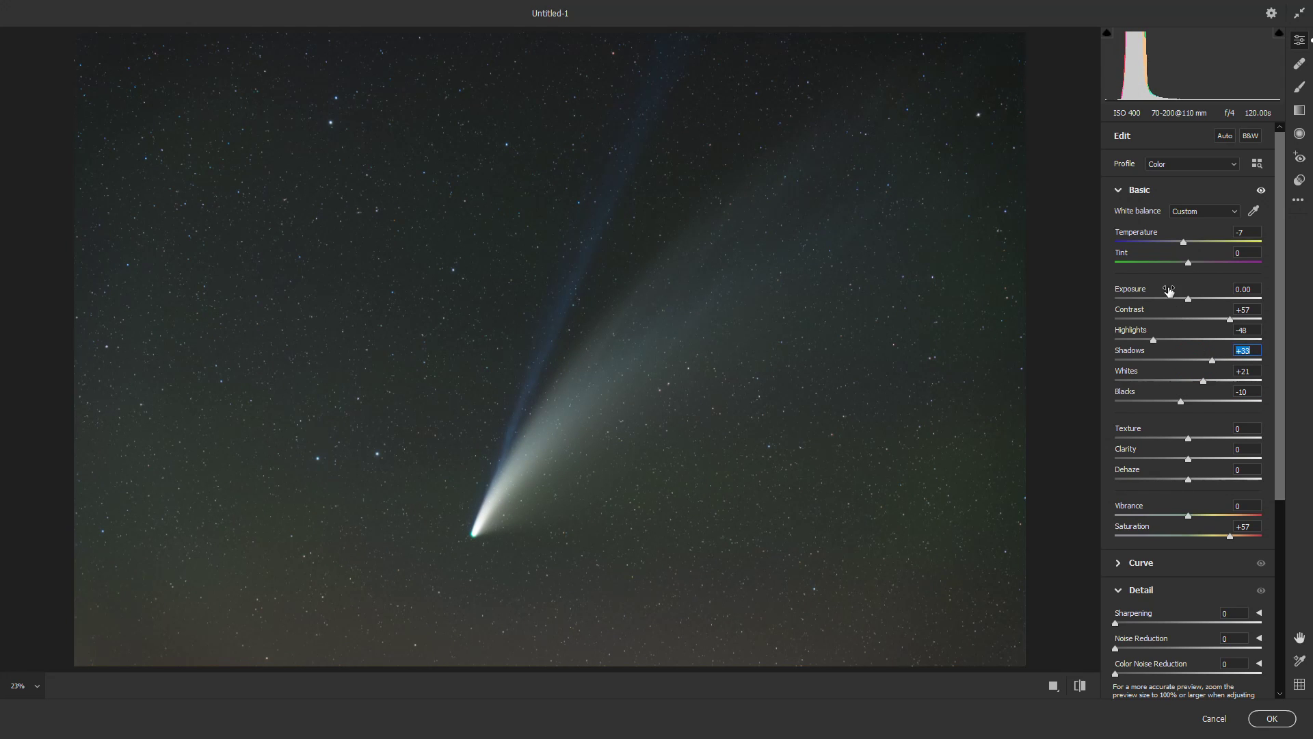
left_click_drag(1191, 262, 1191, 258)
left_click_drag(1201, 520, 1195, 519)
- Set Noise Reduction to 15 in the Detail settings while checking the stars at high magnification
scroll(1281, 453, "down", 4)
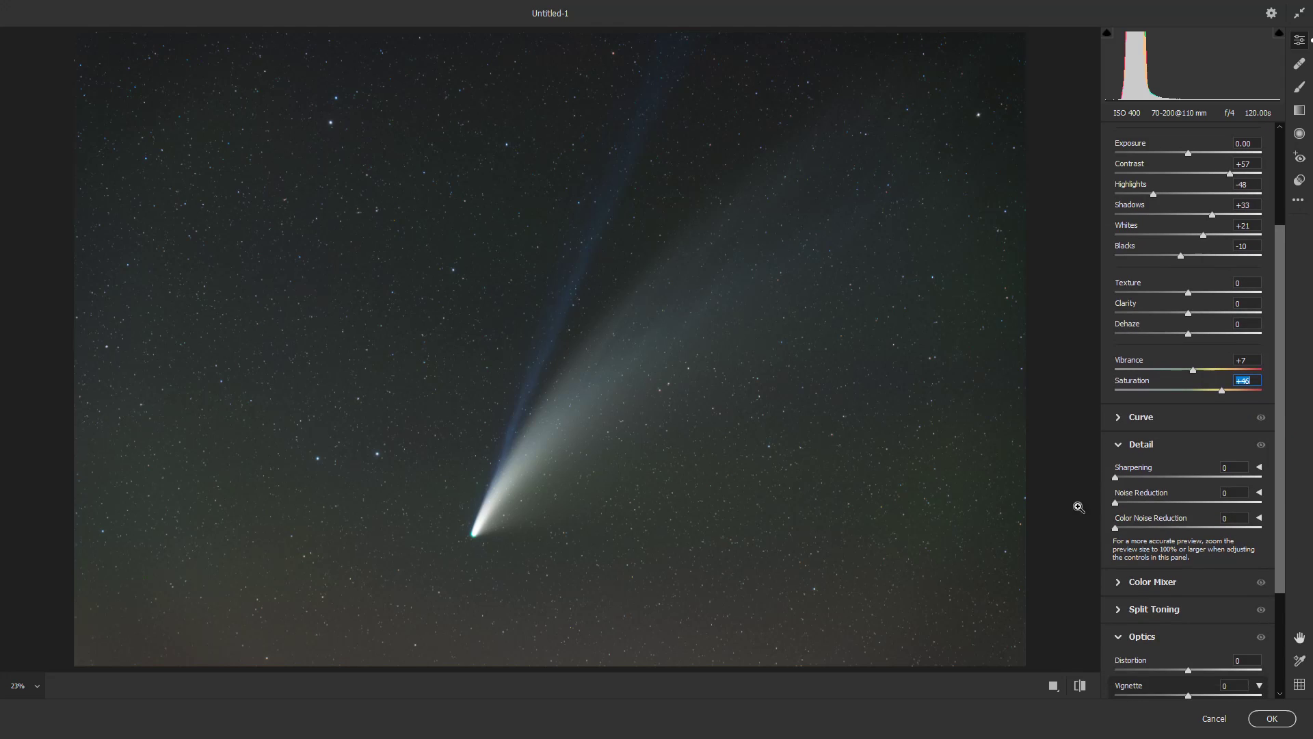
left_click_drag(666, 481, 796, 431)
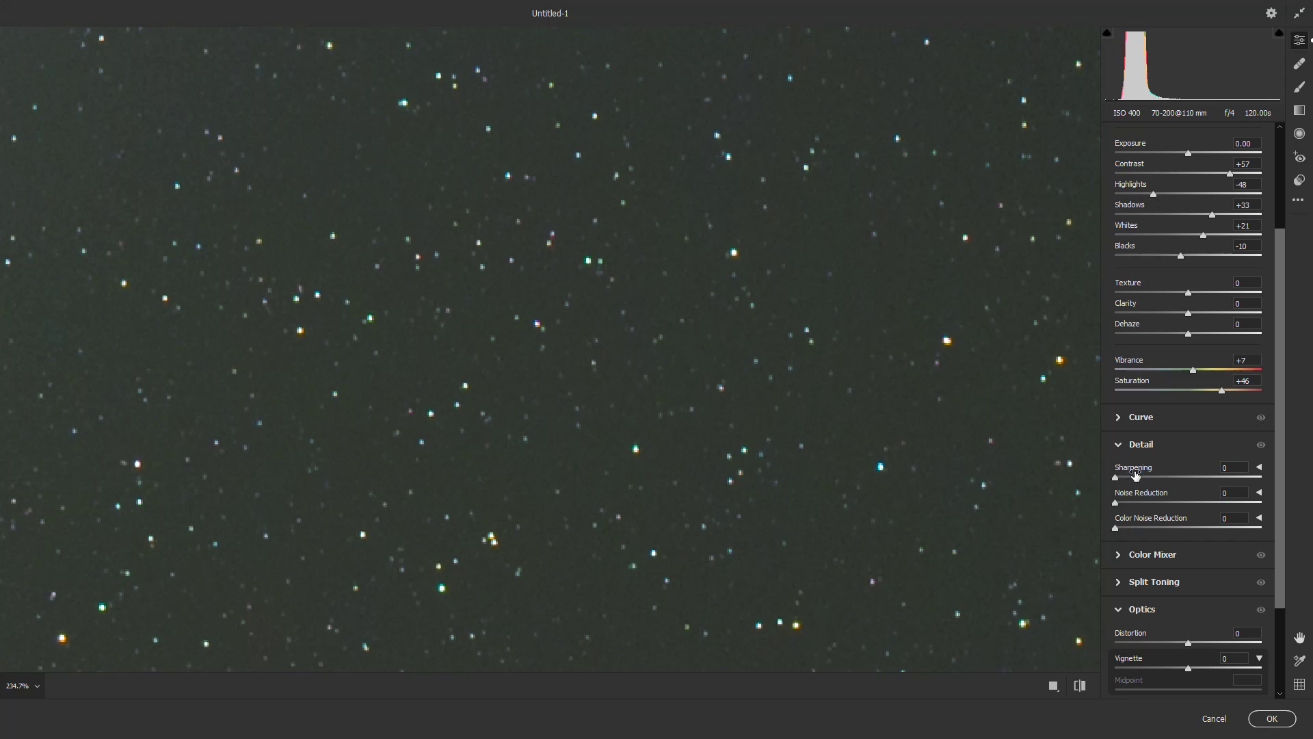
left_click_drag(1116, 504, 1142, 505)
left_click(34, 687)
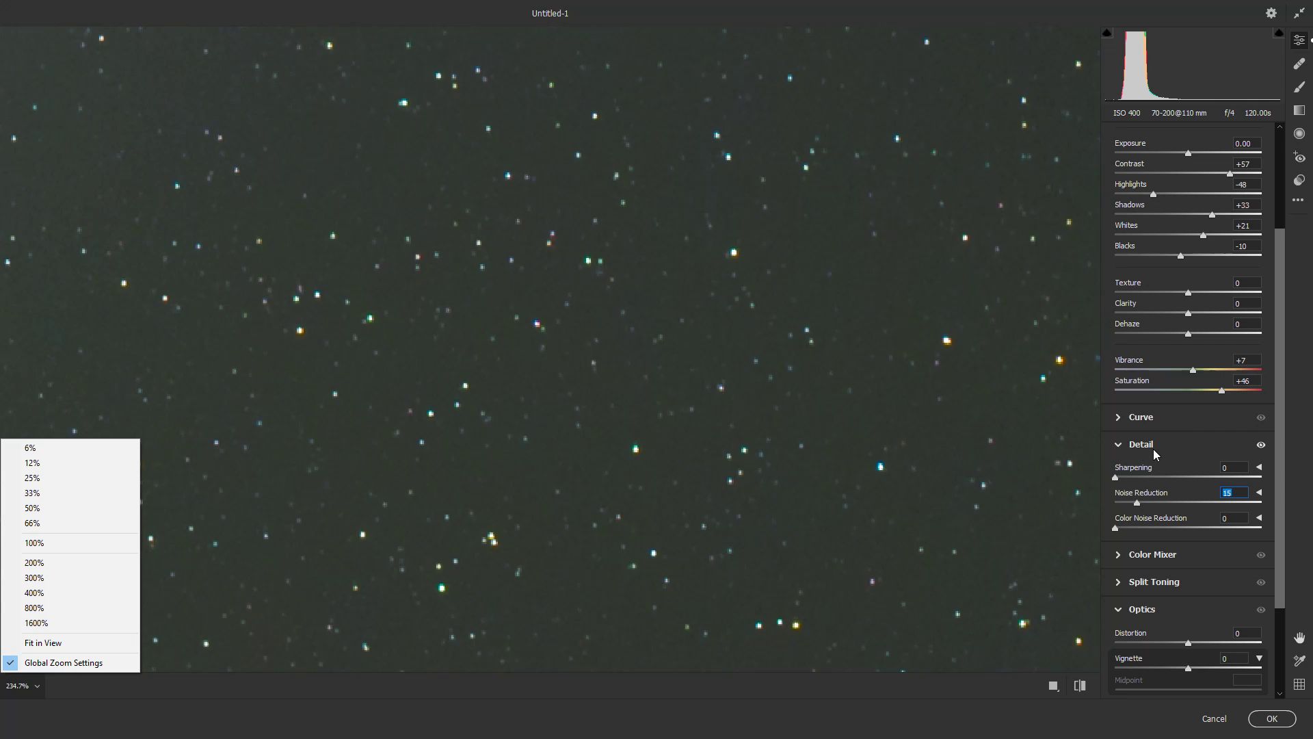
left_click(64, 641)
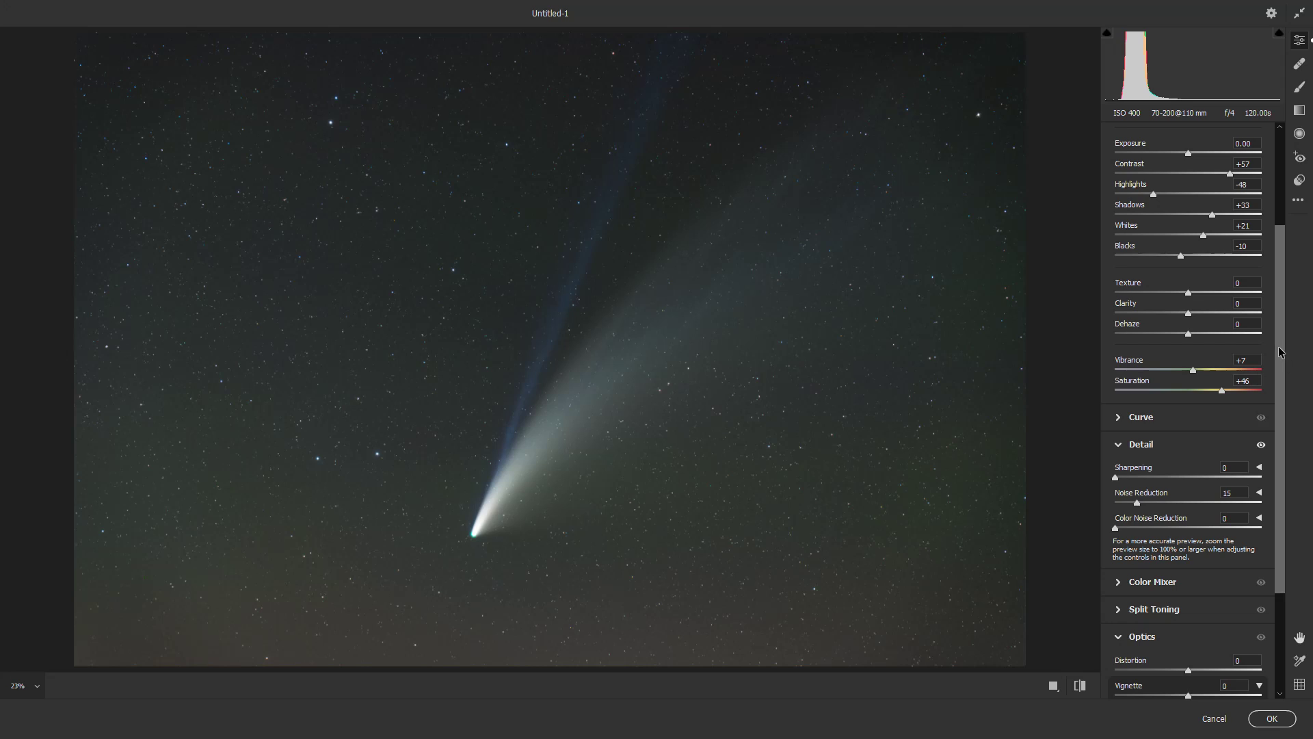
- Try an Optics vignette of -100 with different midpoints, and reset the vignette to its default
scroll(1269, 240, "up", 4)
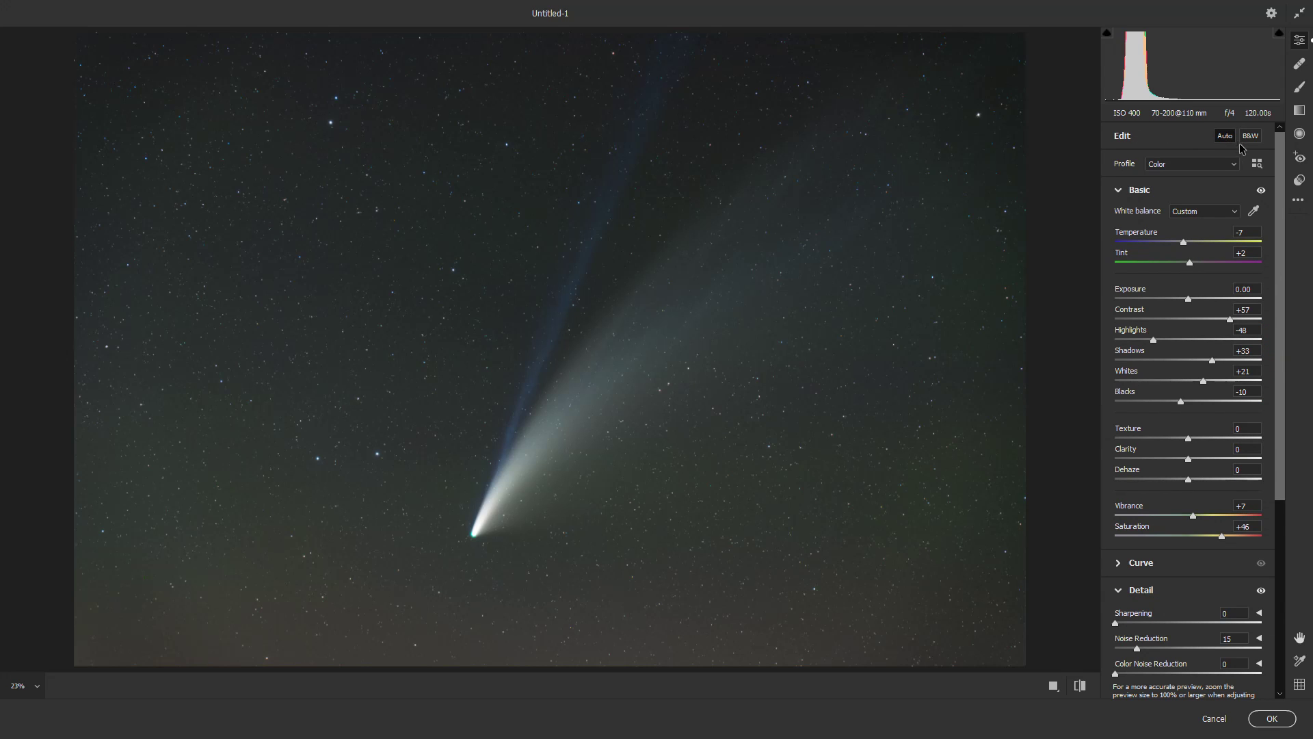
left_click_drag(1281, 236, 1287, 474)
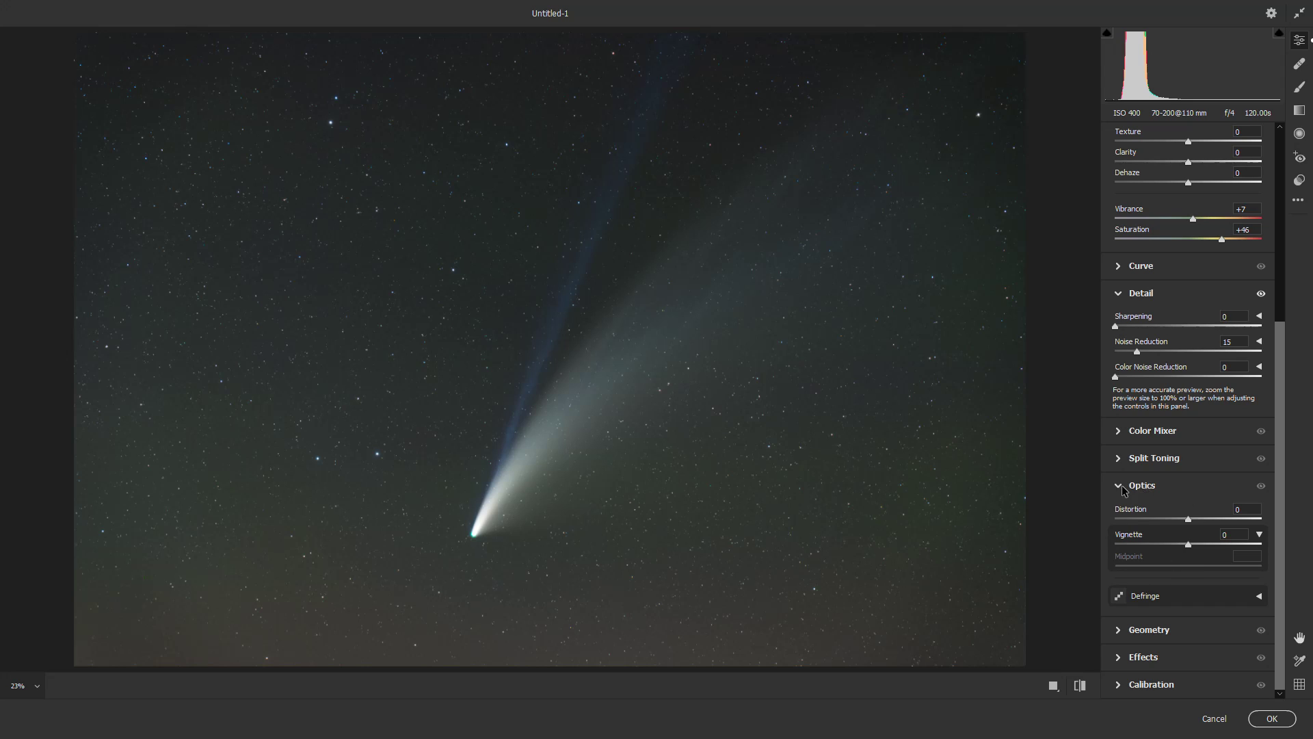
scroll(1118, 490, "up", 2)
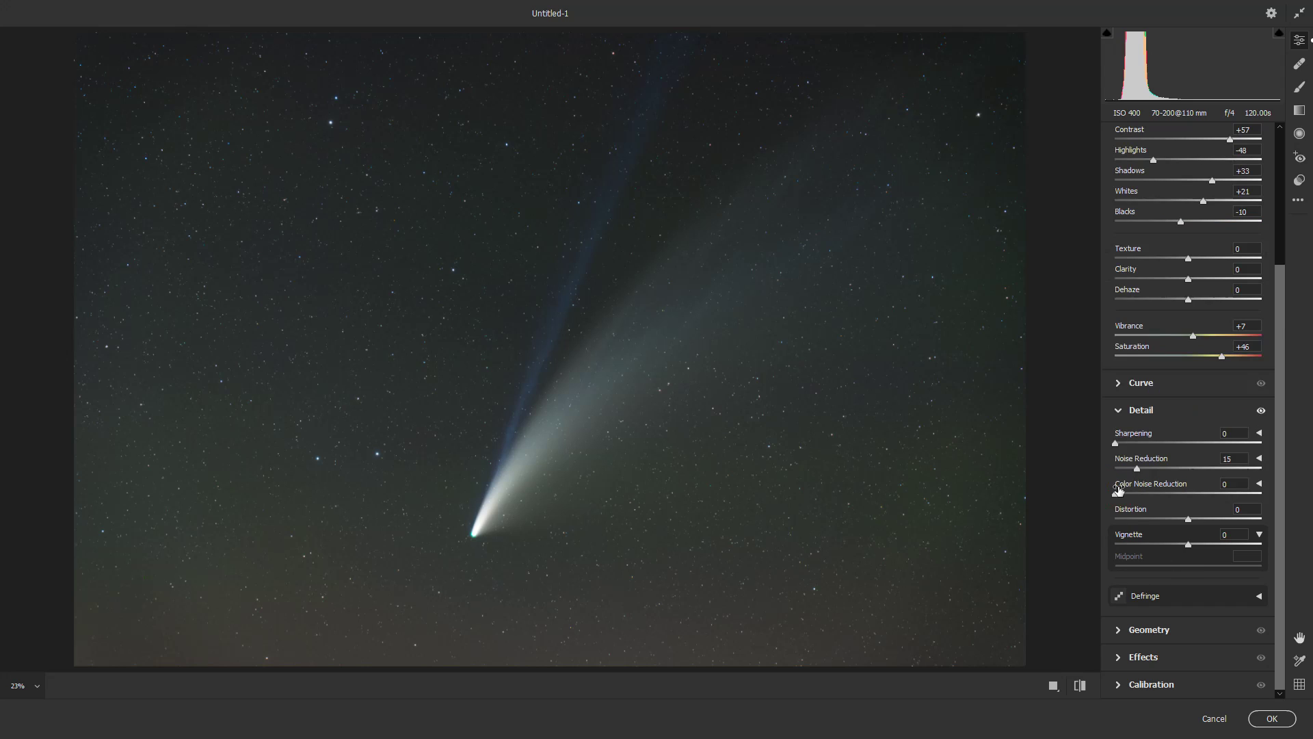
left_click(1119, 412)
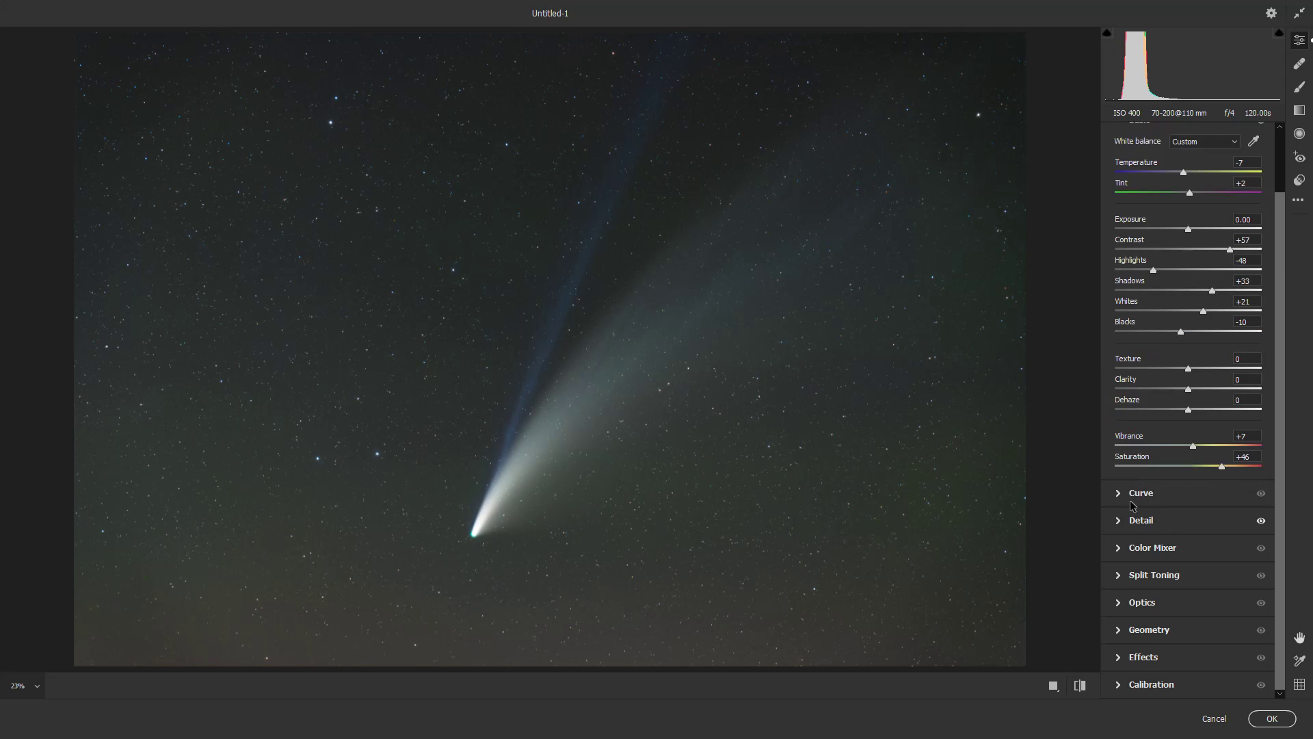
left_click(1119, 604)
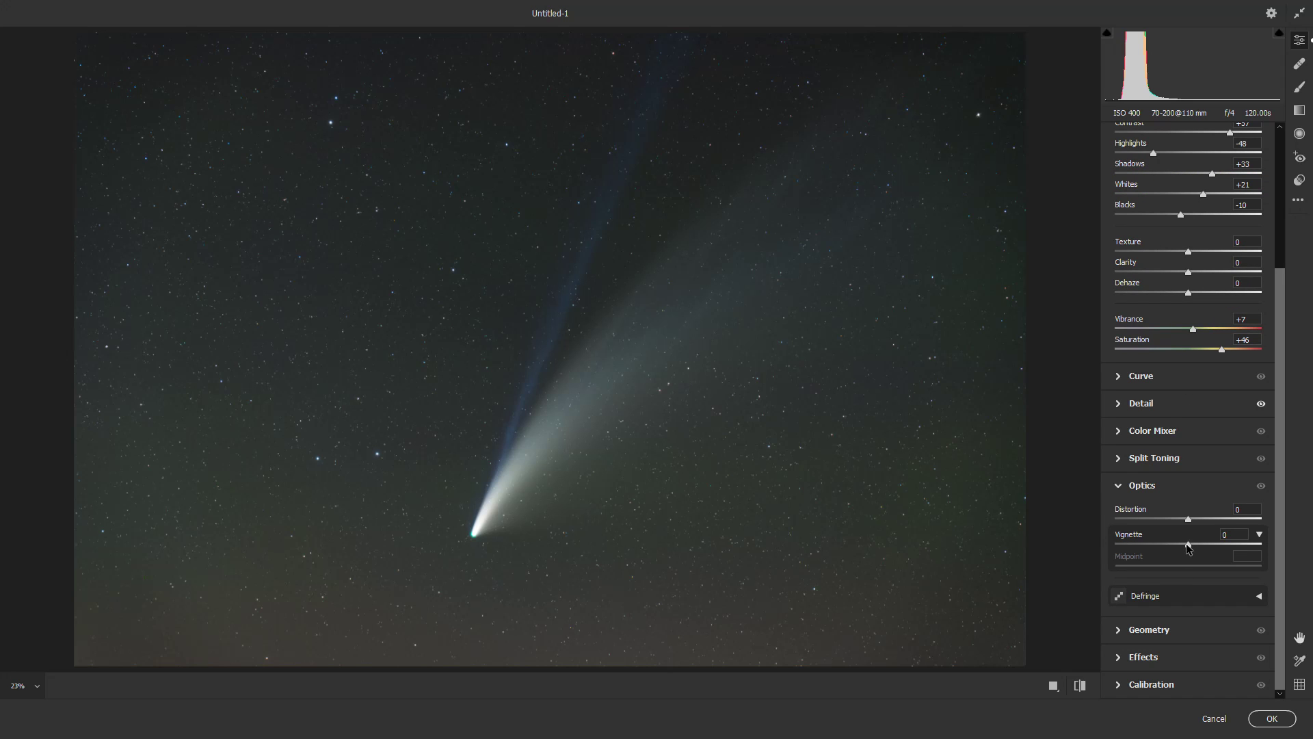
left_click_drag(1188, 545, 1099, 545)
left_click_drag(1188, 567, 1117, 569)
double_click(1117, 569)
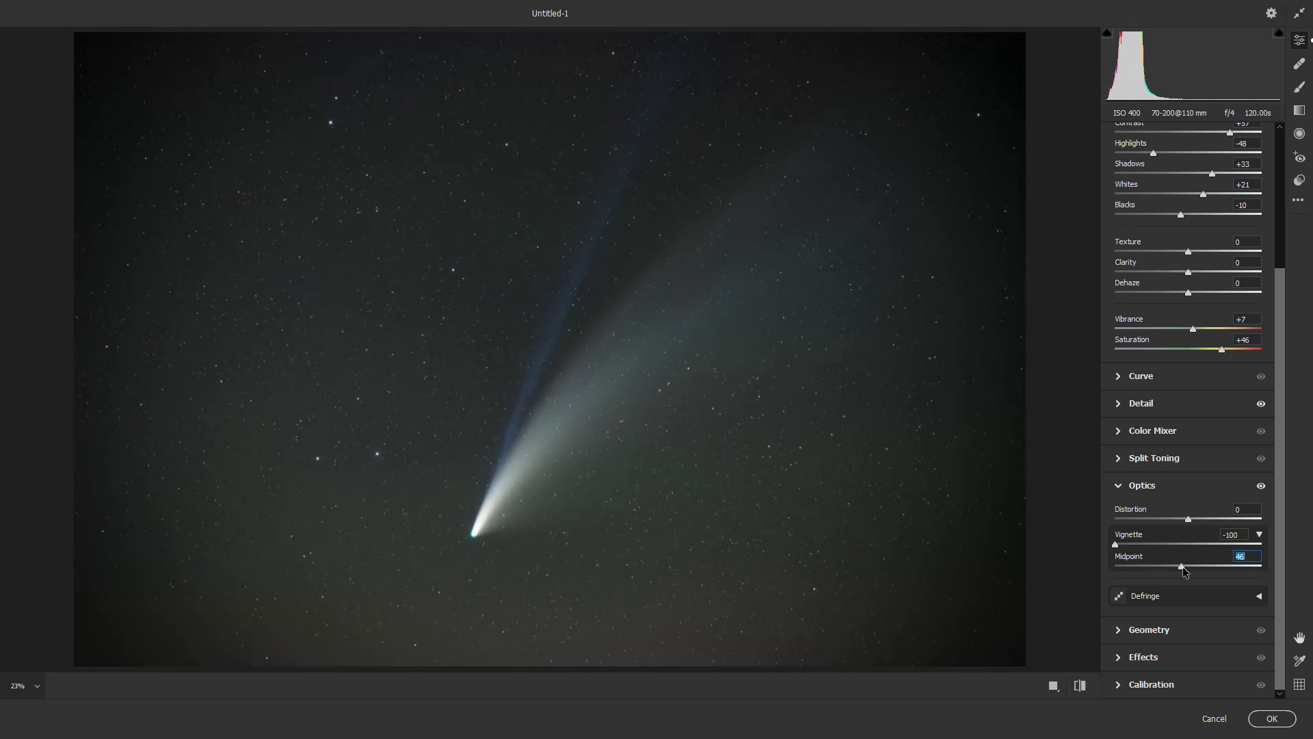
left_click(1186, 545)
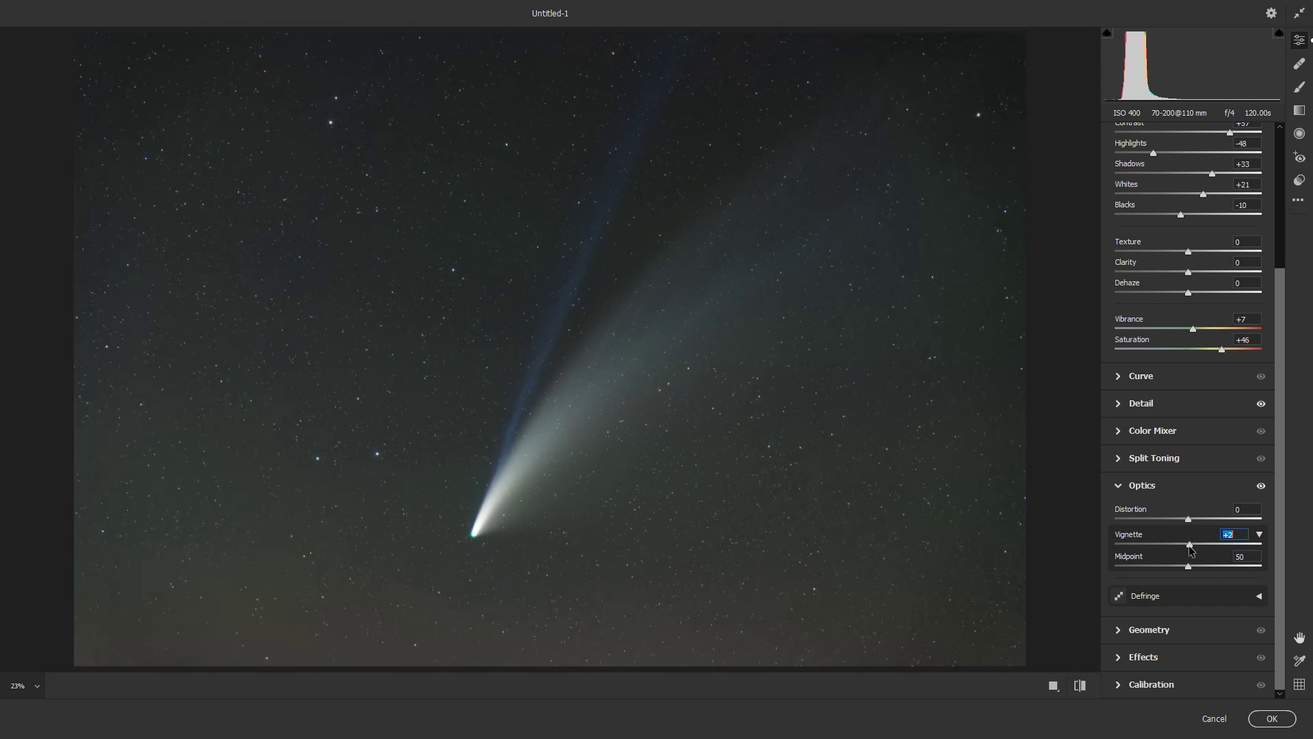
double_click(1188, 544)
- Apply the Camera Raw adjustments and compare the edited copy with the original layer beneath it
scroll(1162, 444, "up", 3)
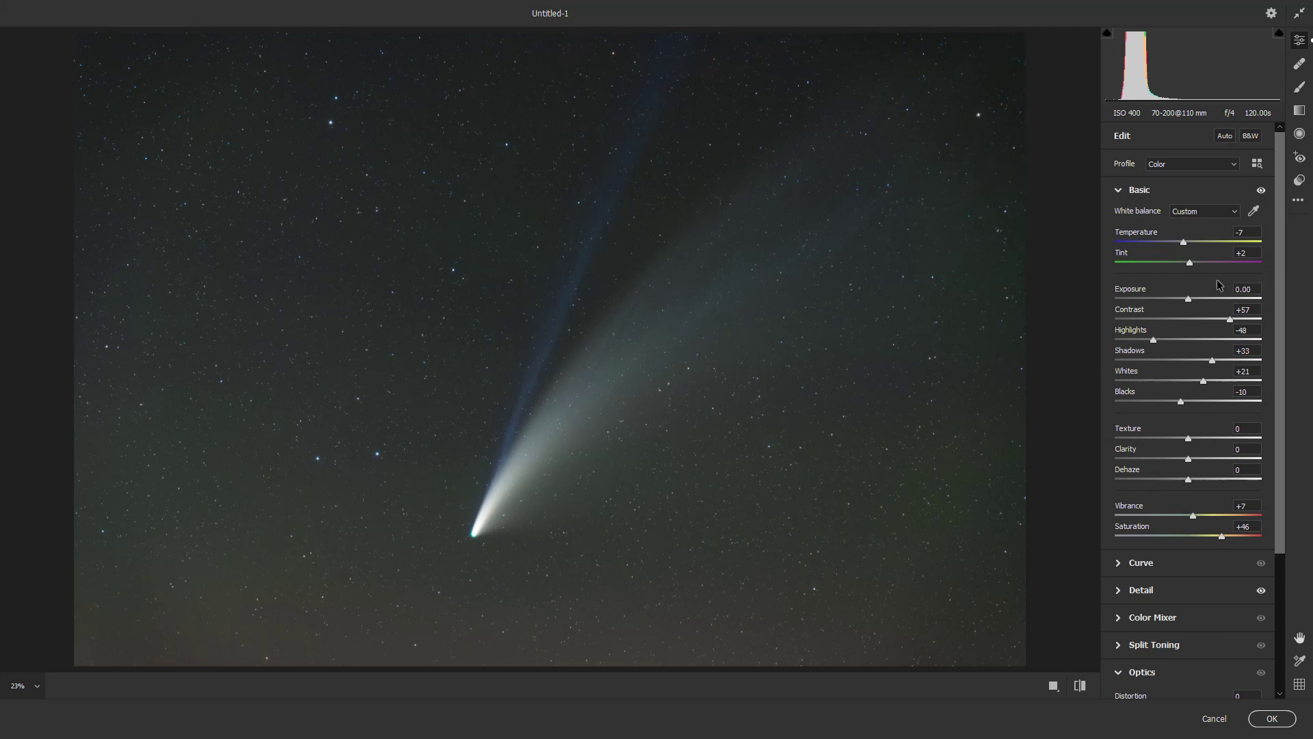
left_click(1272, 719)
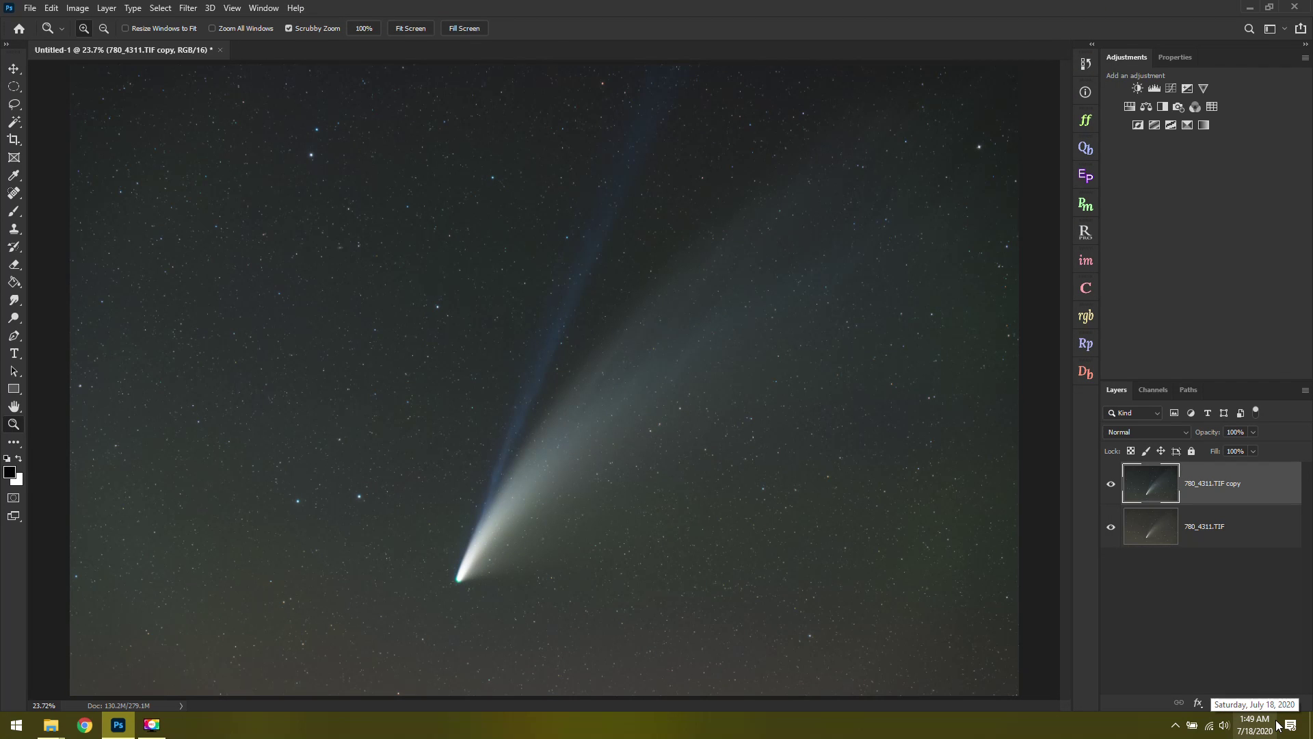
left_click(1112, 486)
left_click(1113, 487)
left_click(1112, 487)
left_click(1112, 487)
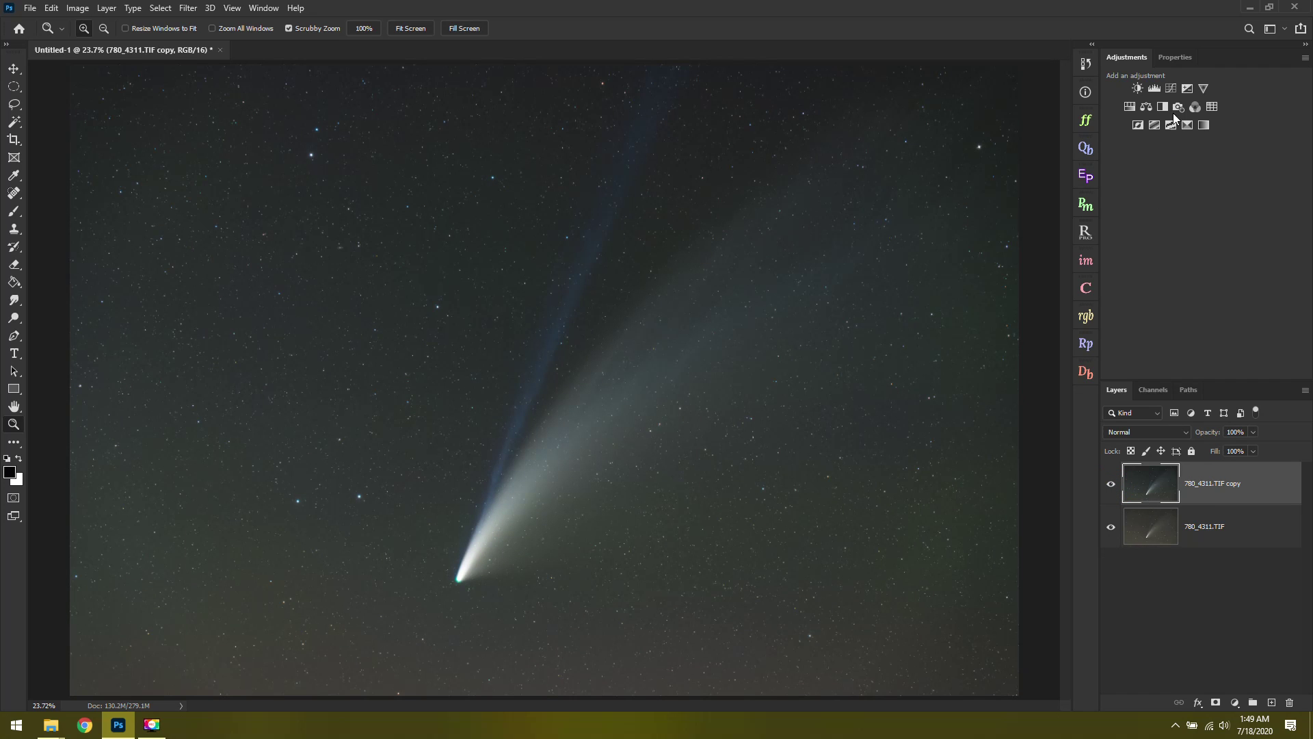
- Add a Curves adjustment layer and brighten the comet's dust tail with on-image adjustment, raising input 76 to output 97
left_click(1177, 91)
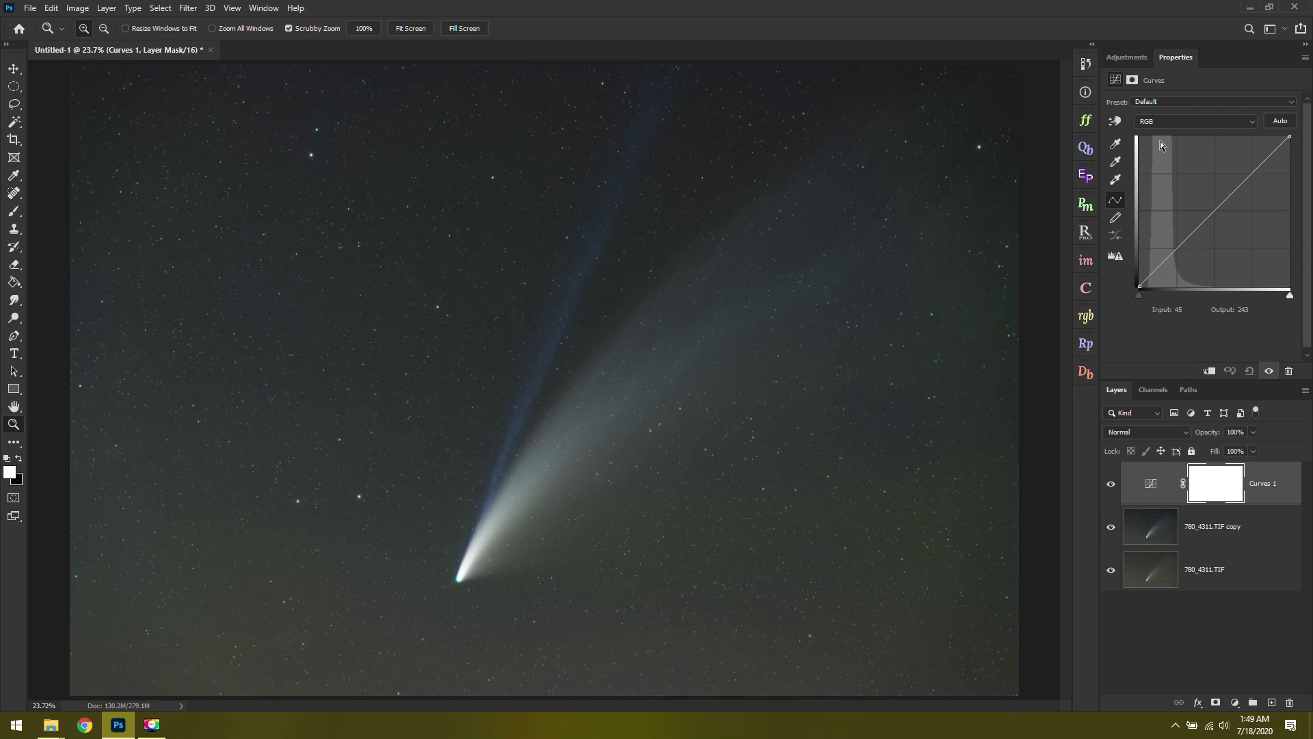
left_click(1116, 122)
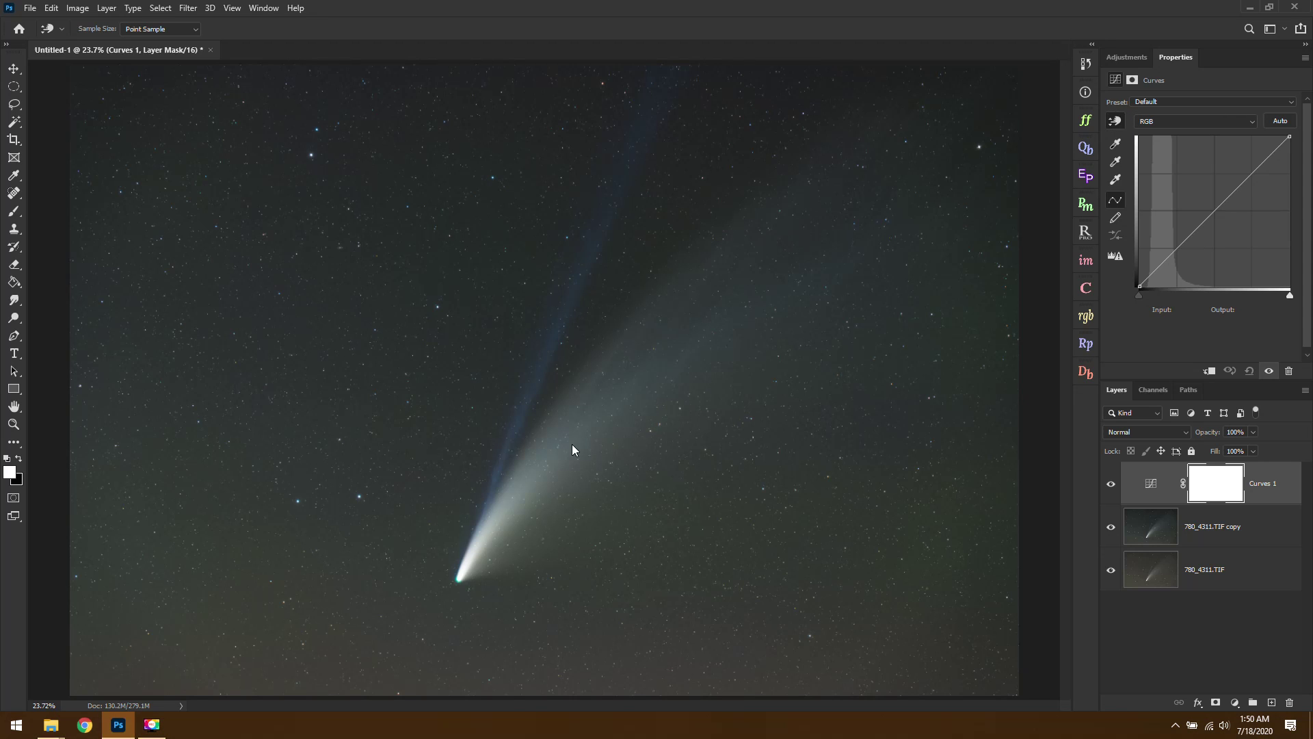
scroll(559, 418, "up", 5)
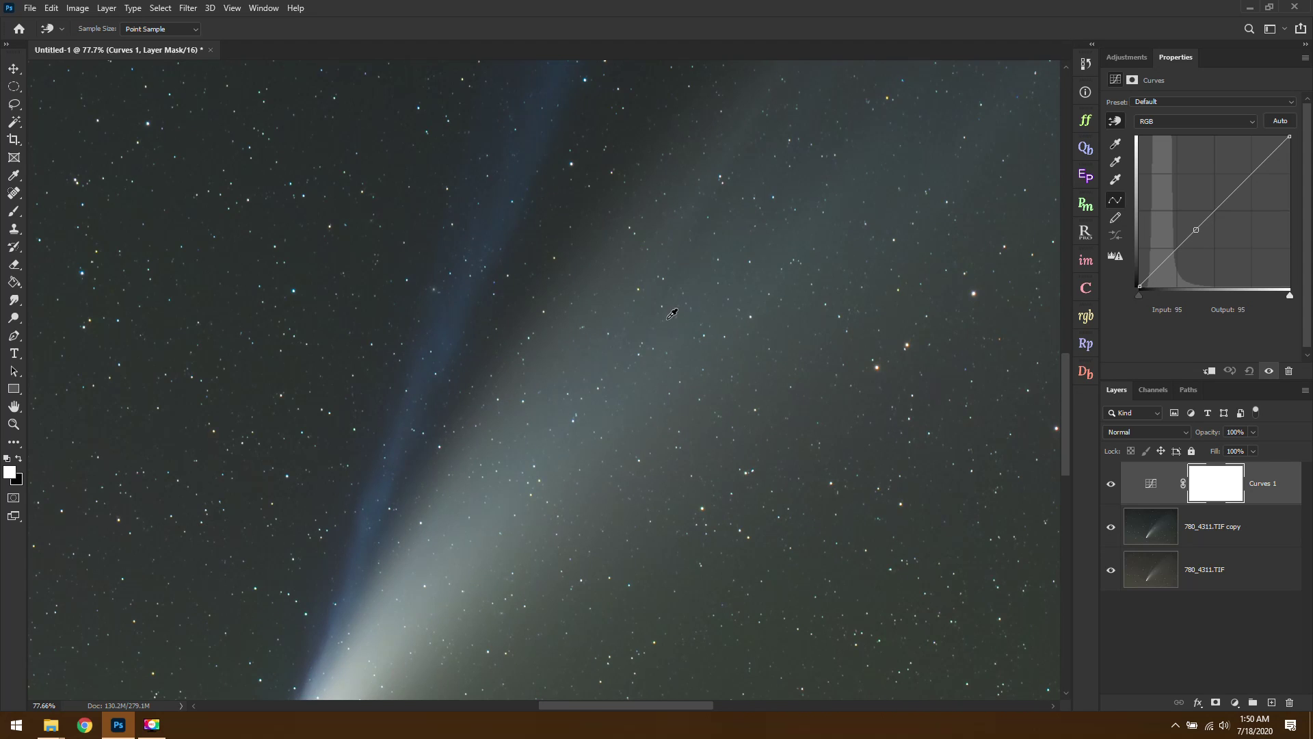
scroll(619, 335, "up", 2)
left_click(622, 316)
left_click_drag(622, 316, 624, 301)
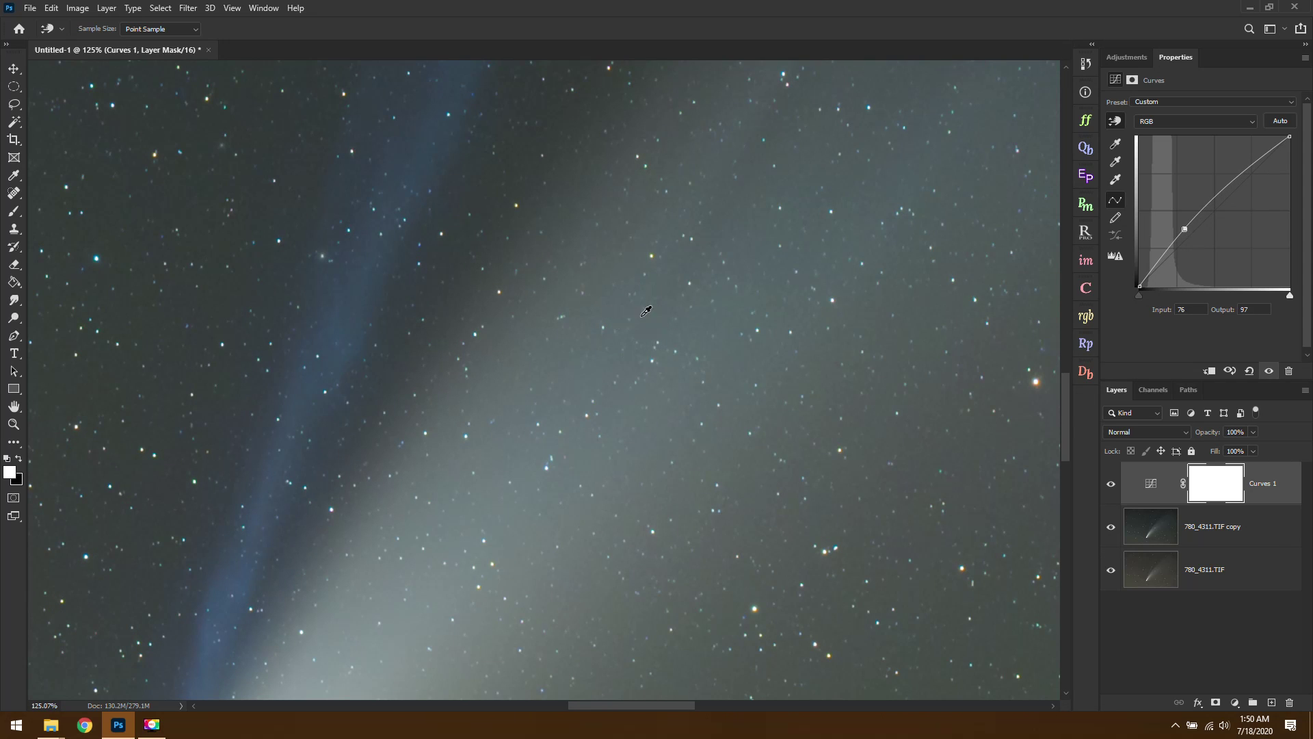
- Darken the background sky beside the ion tail with a second curve point at input 37, output 28
scroll(636, 346, "left", 5)
scroll(437, 335, "up", 1)
left_click(438, 336)
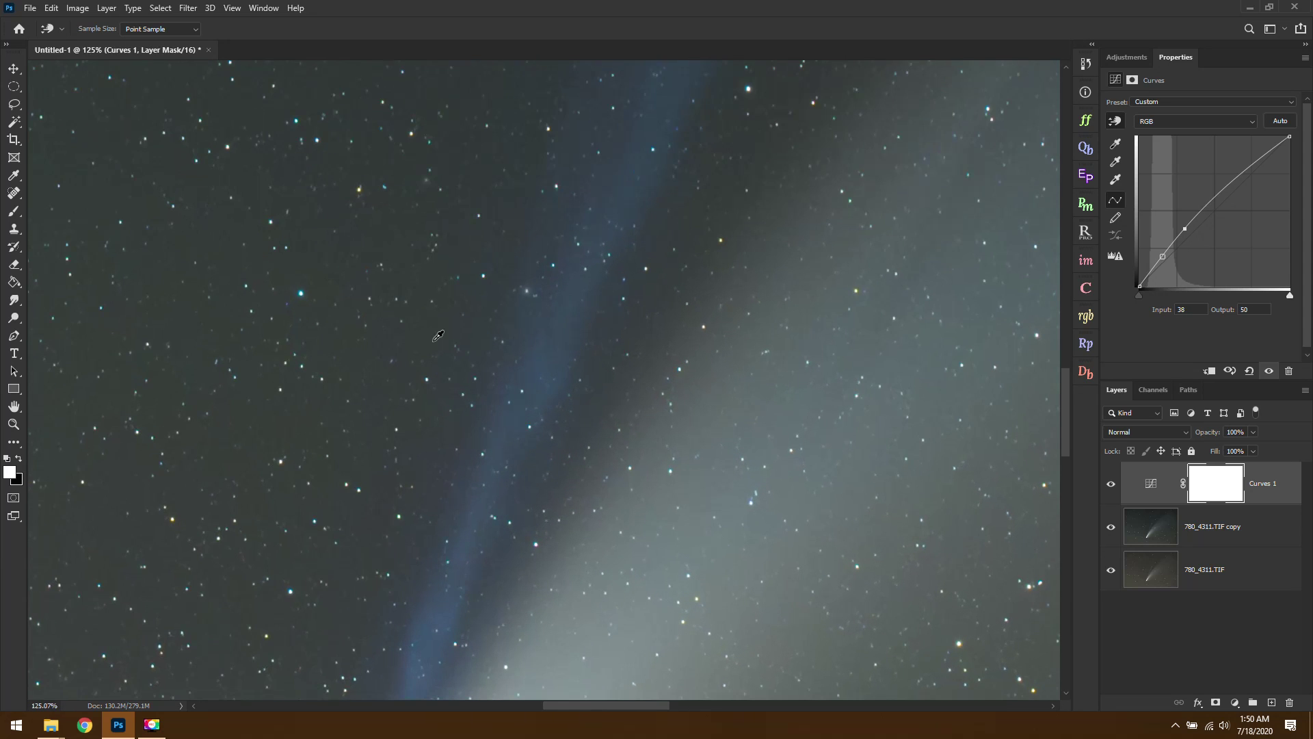
left_click(237, 253)
left_click_drag(237, 253, 237, 267)
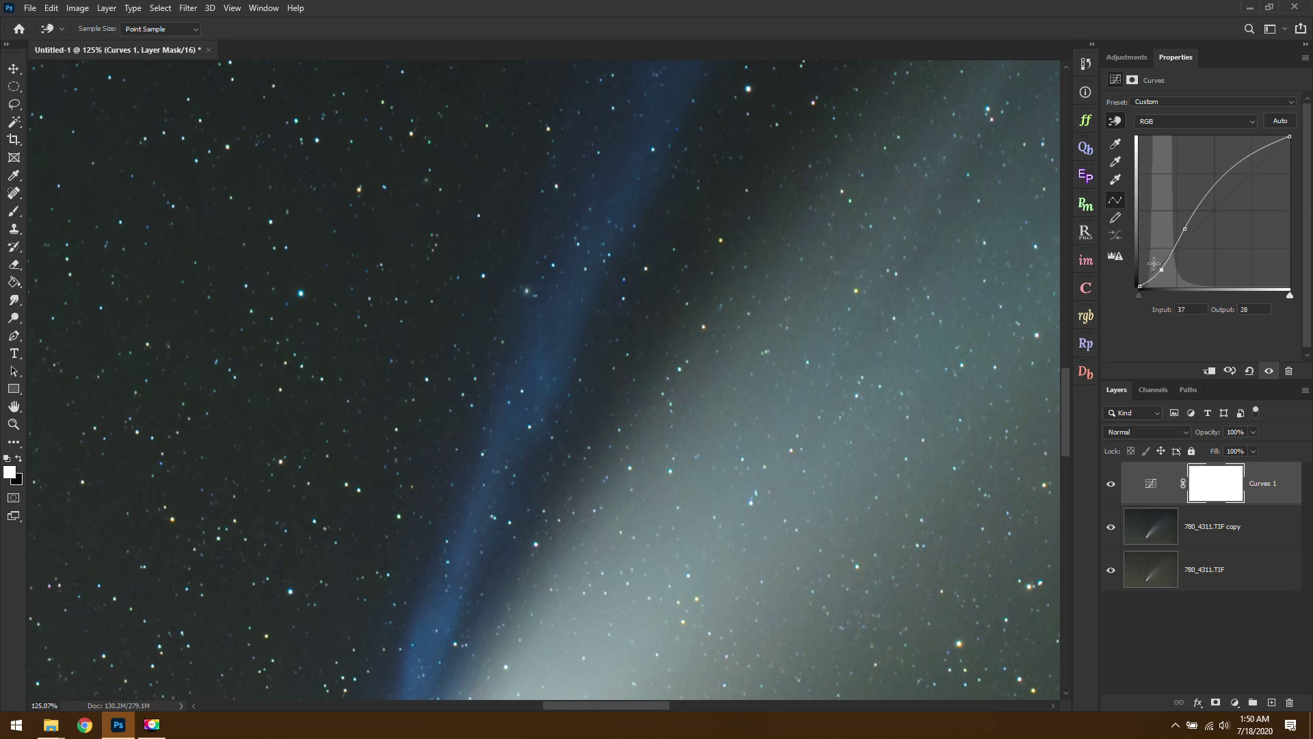
left_click(1179, 239)
left_click(13, 424)
left_click(412, 28)
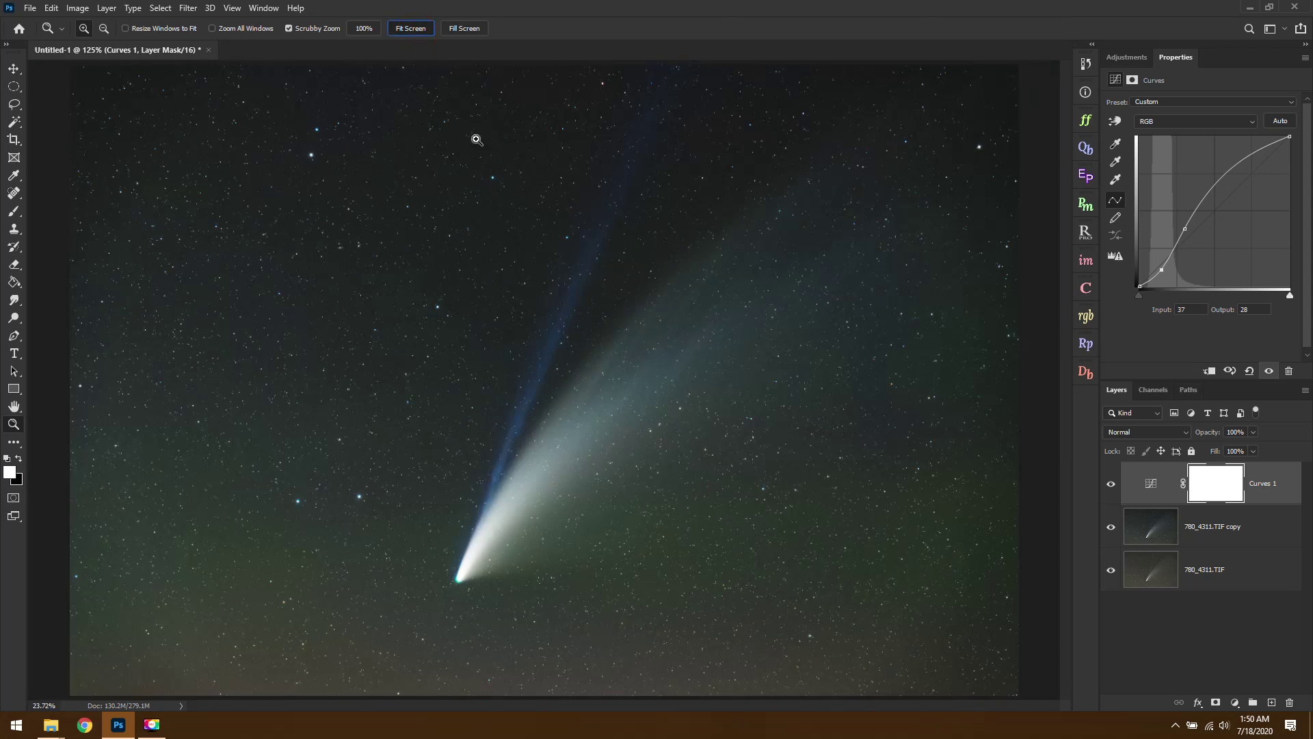
- Compare the whole image with and without the Curves 1 adjustment, leaving it visible
left_click(1111, 483)
left_click(1112, 483)
left_click(1112, 483)
left_click(1111, 483)
left_click(1112, 483)
left_click(1112, 483)
left_click(1112, 483)
left_click(1112, 483)
left_click(1112, 483)
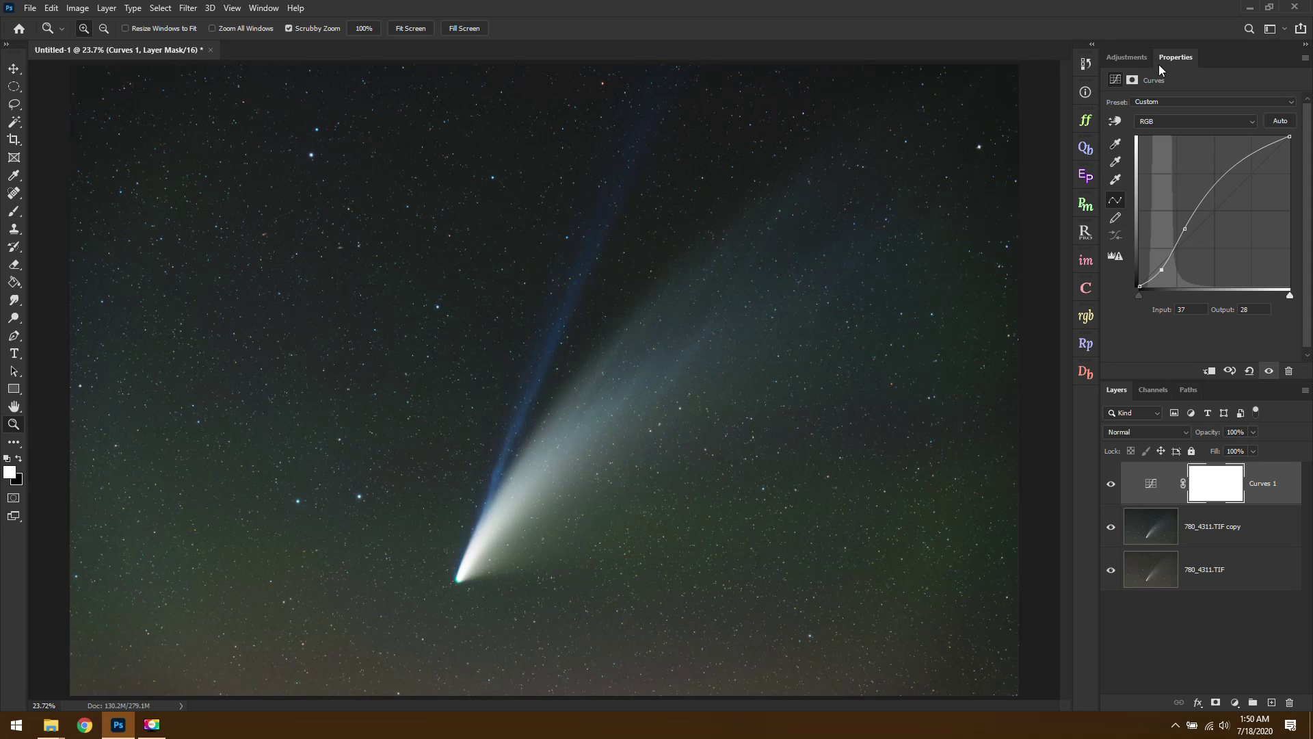
- Add a Selective Color adjustment layer above Curves 1
left_click(1125, 58)
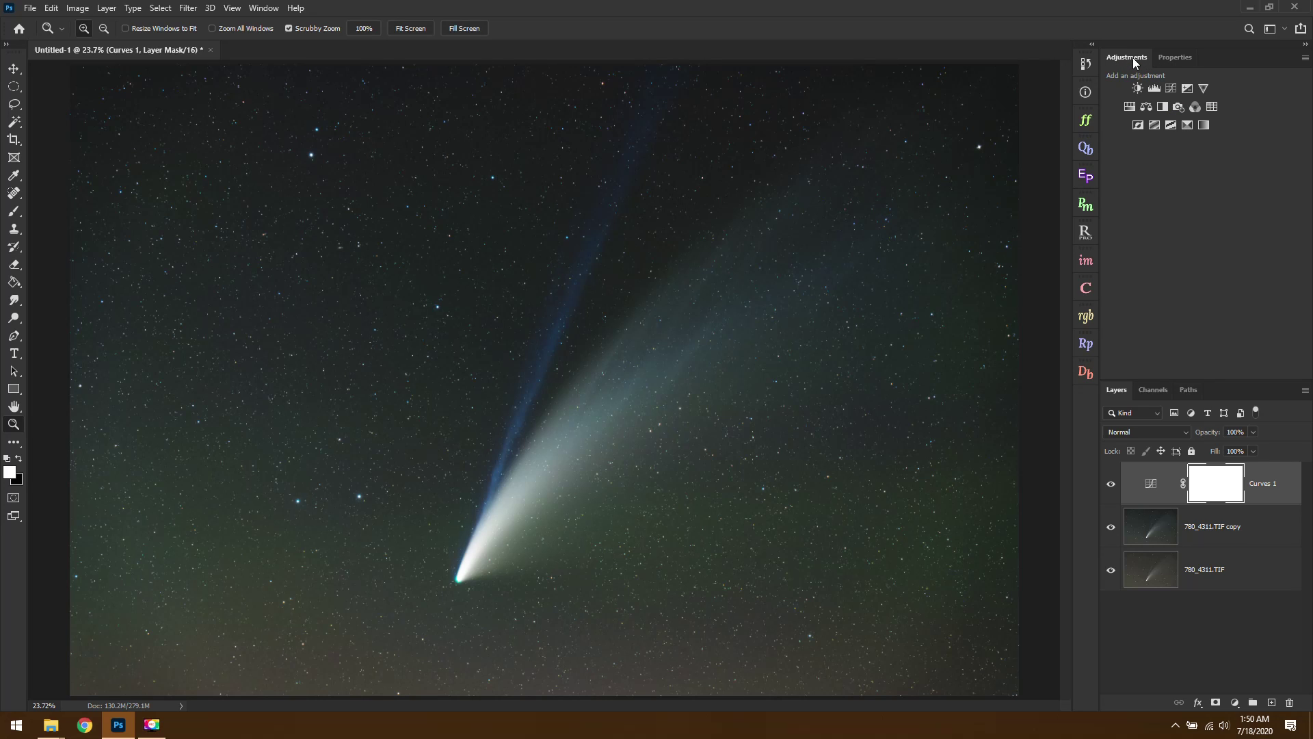
left_click(265, 7)
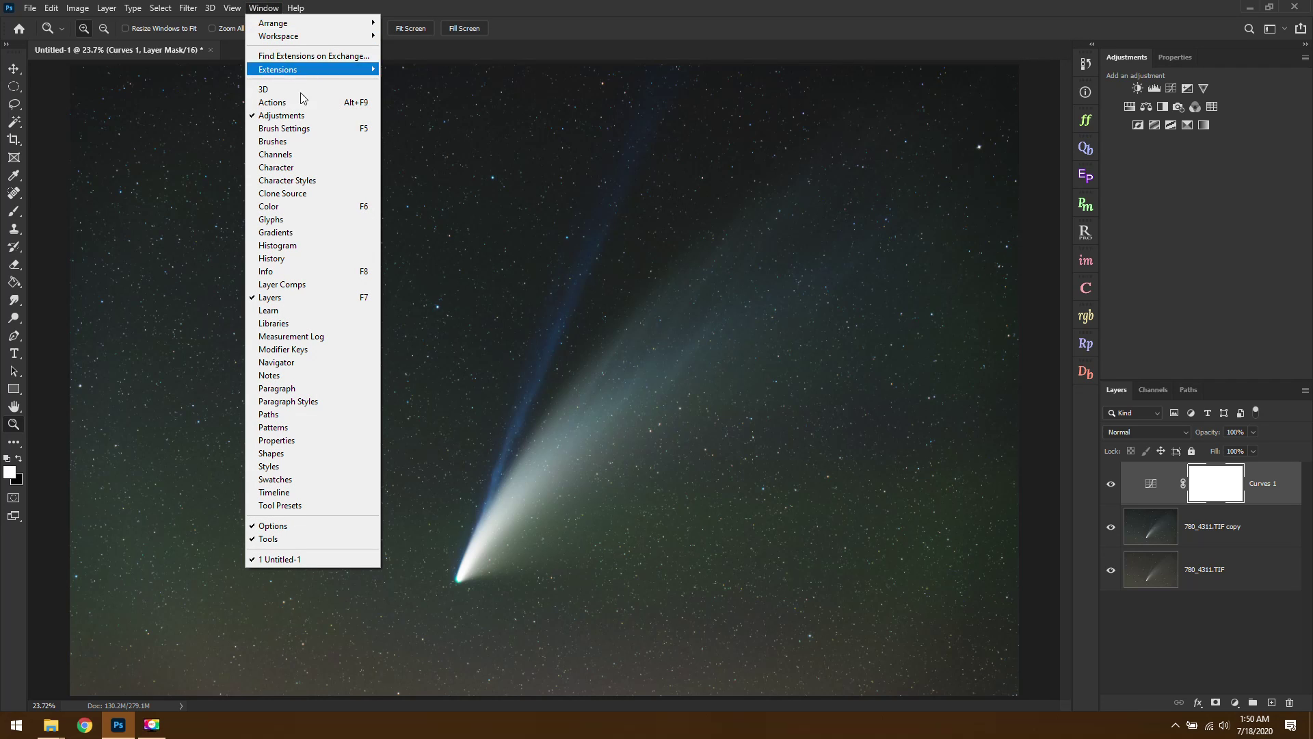
left_click(611, 5)
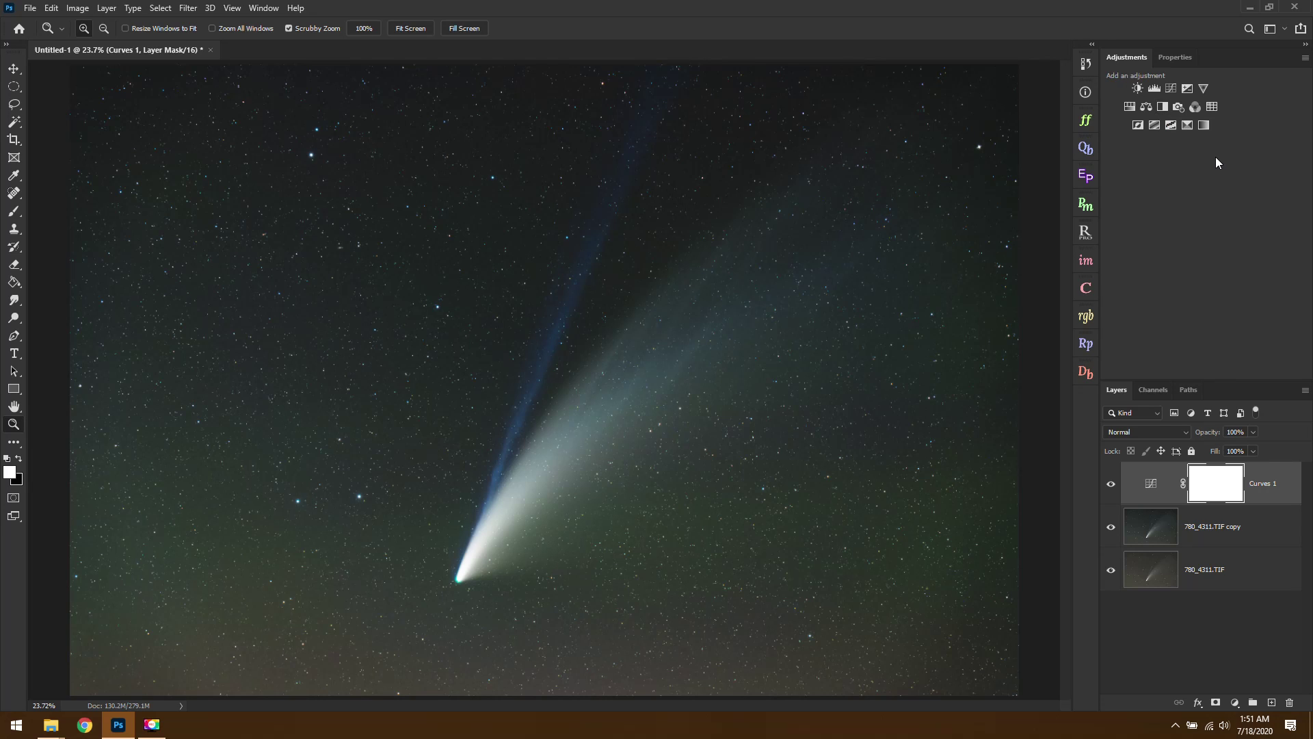
left_click(1188, 126)
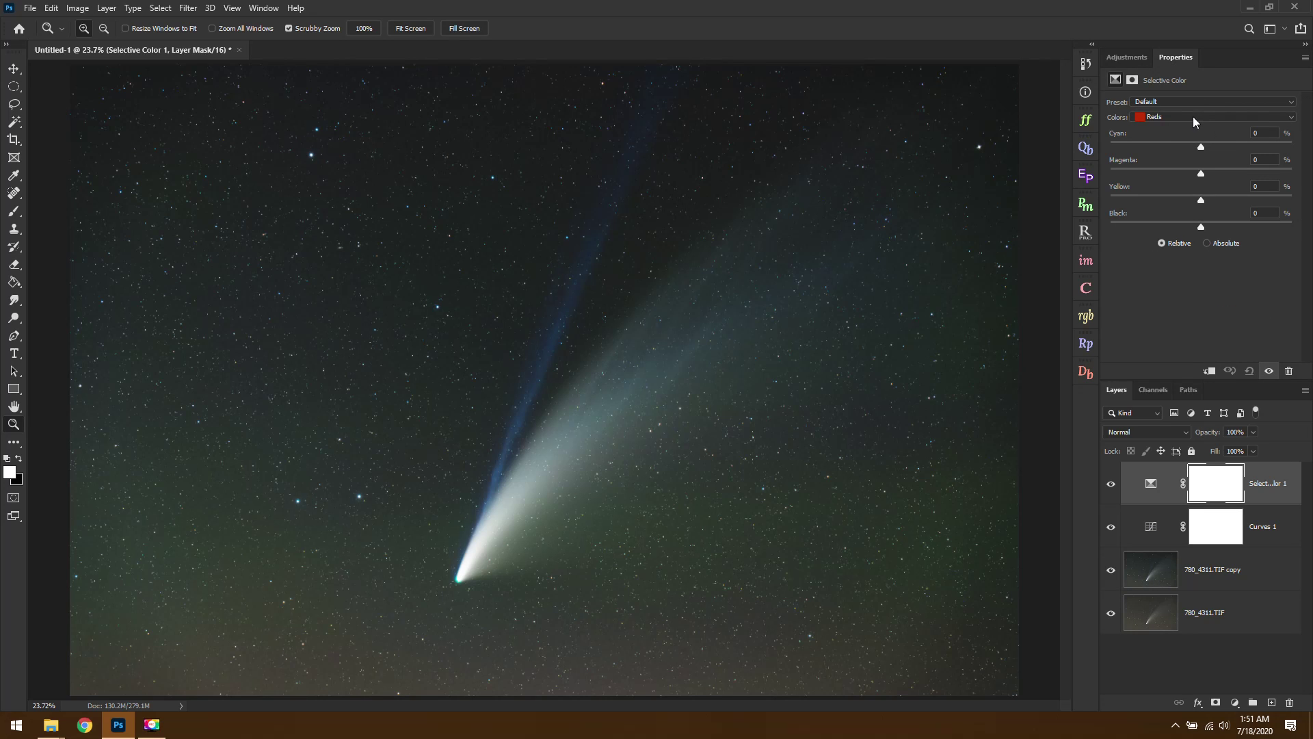
- Shift the Cyan and Magenta amounts of the Greens range in the Selective Color 1 adjustment
left_click(1193, 117)
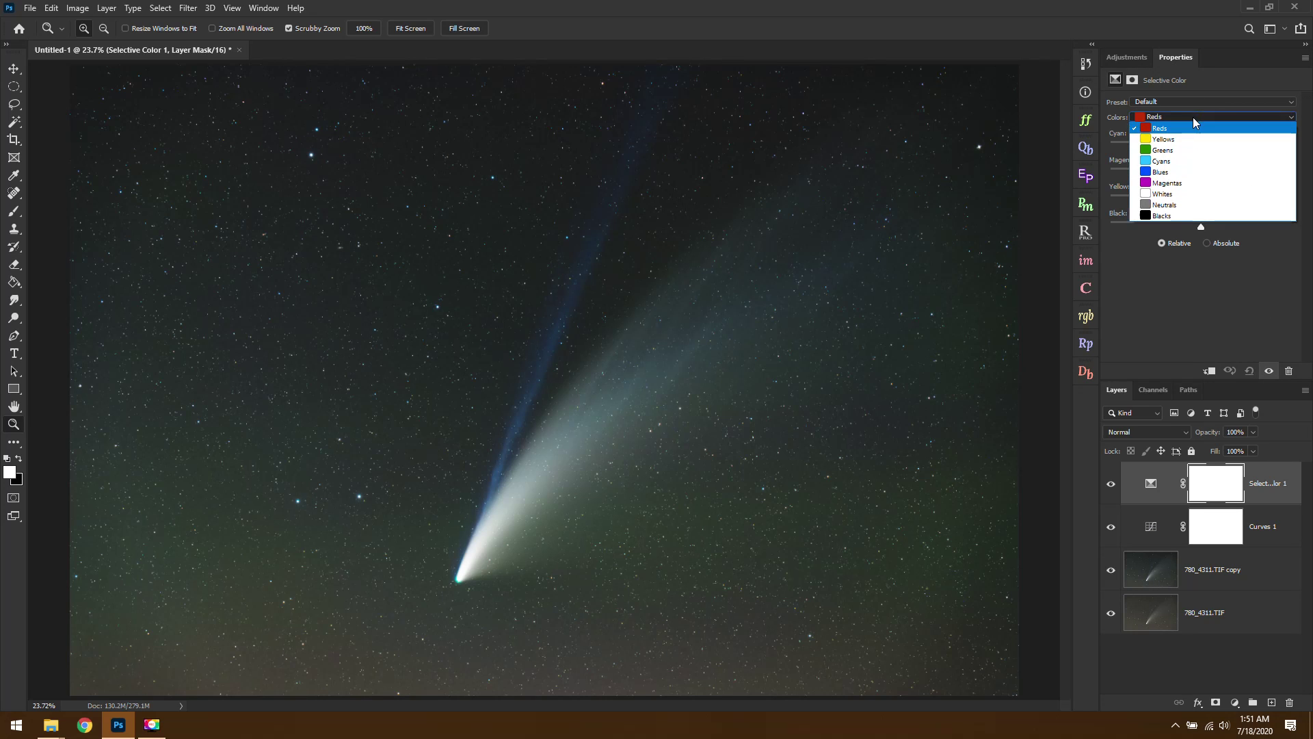
left_click(1182, 151)
left_click_drag(1201, 146, 1305, 147)
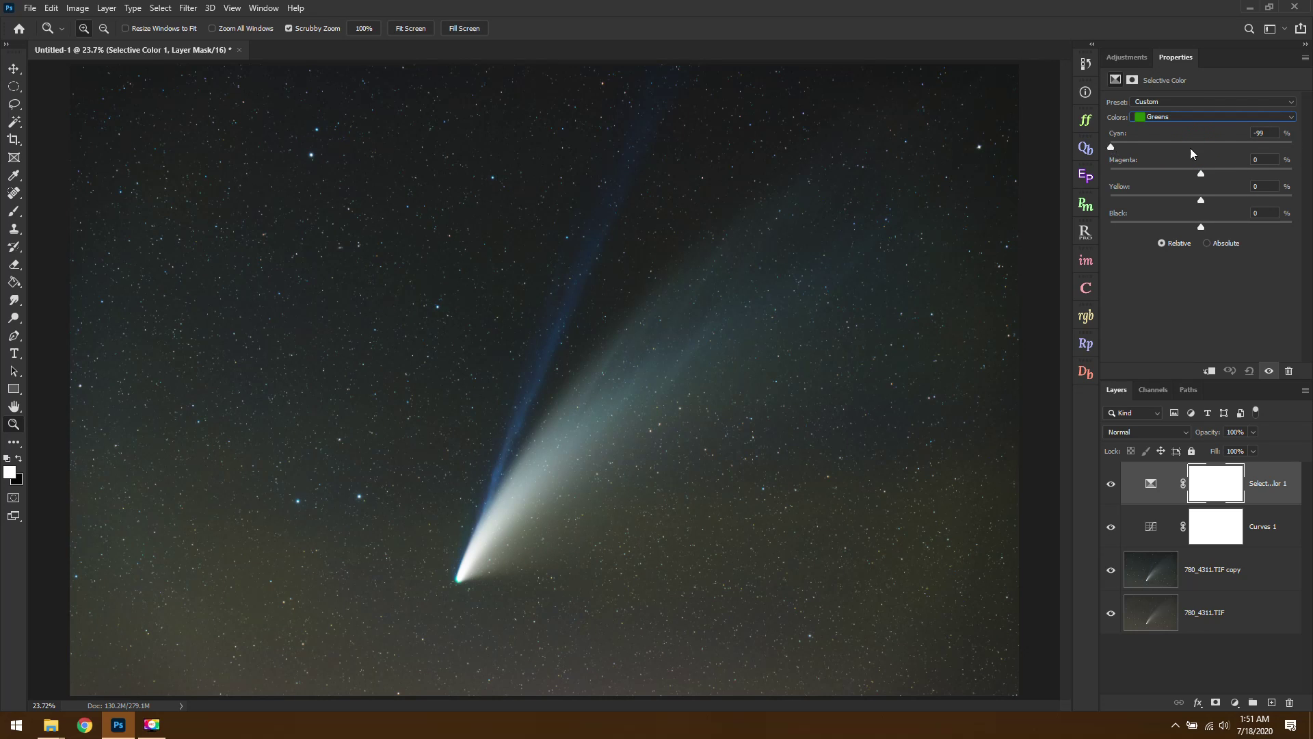
left_click_drag(1223, 159, 996, 176)
left_click_drag(1110, 173, 1287, 173)
left_click_drag(1209, 156, 1185, 198)
- Set the Blues range of Selective Color 1 to Cyan +20, Magenta +14 and Yellow -43
left_click(1184, 118)
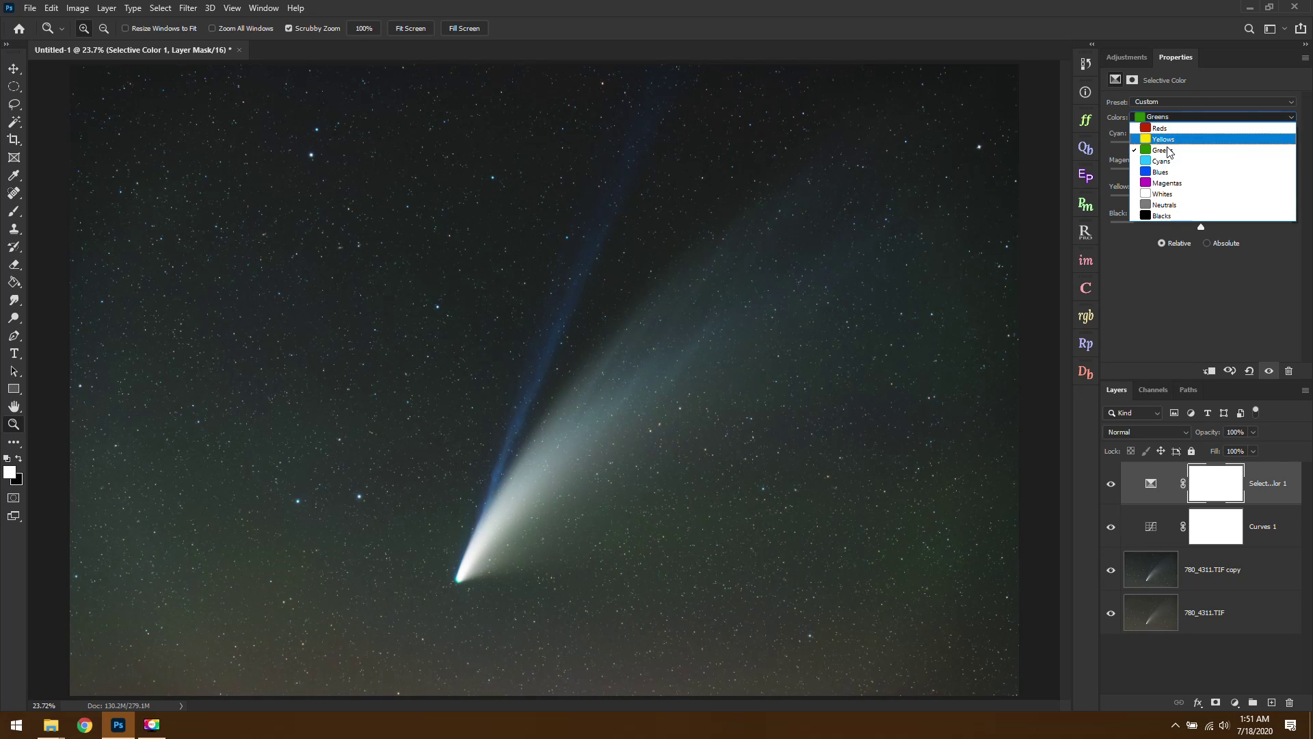
left_click(1195, 173)
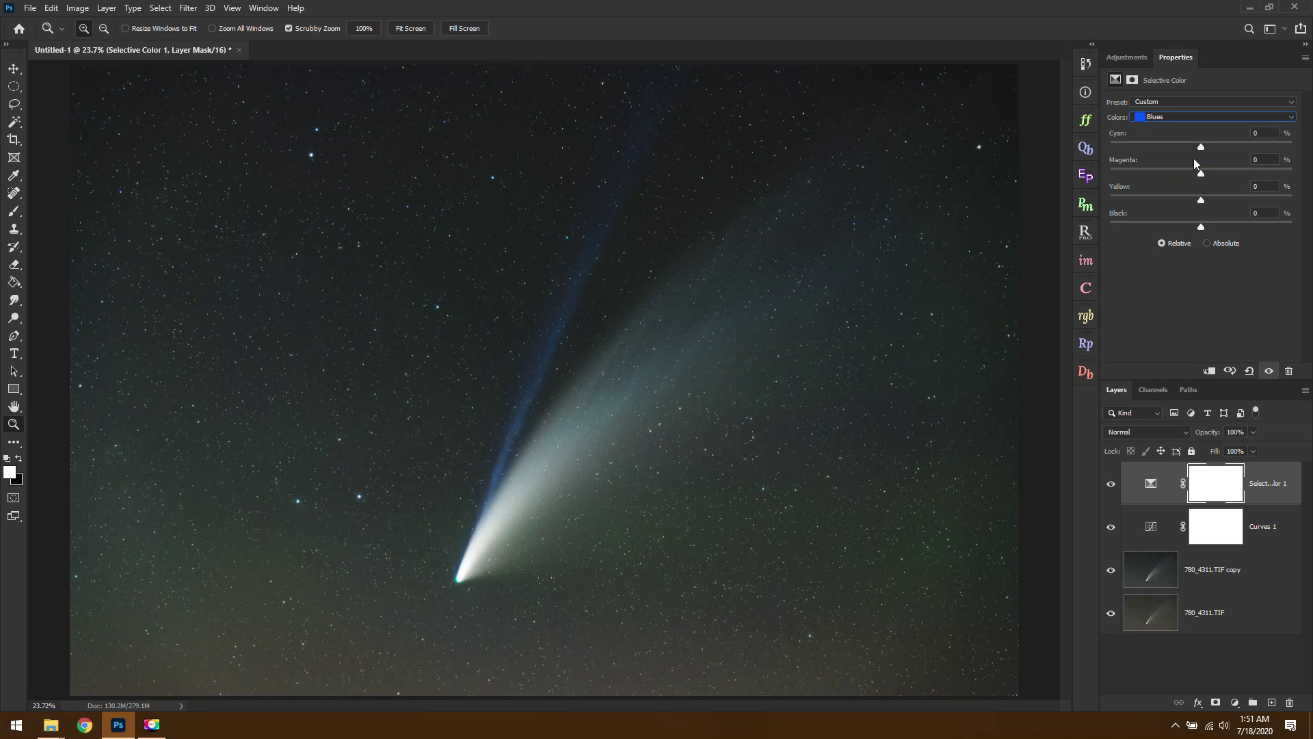
left_click_drag(1204, 145, 1132, 196)
- Compare the image with and without the Selective Color 1 adjustment, leaving it visible
left_click(1108, 483)
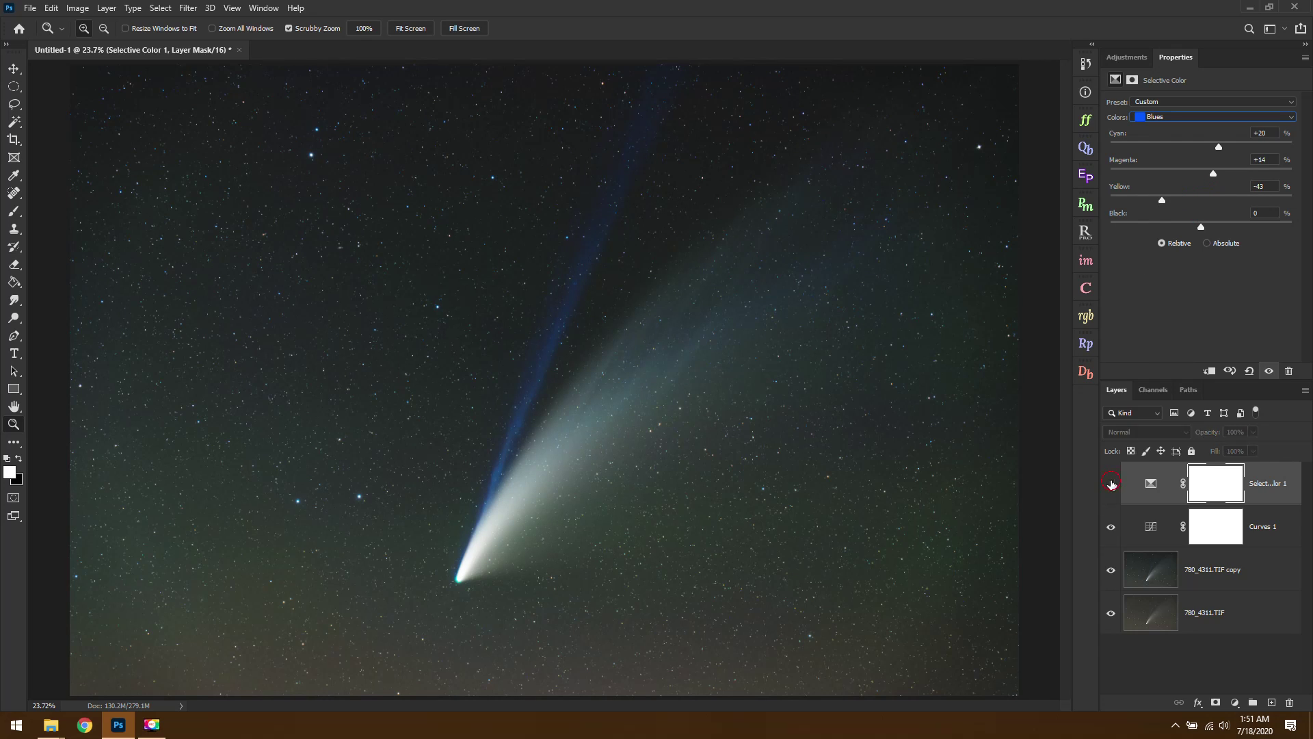
left_click(1108, 483)
left_click(1108, 483)
left_click(1108, 483)
- Invert the Selective Color 1 mask to black, paint white along the blue ion tail, and check the mask on its own
left_click_drag(1239, 486, 1240, 488)
key("ctrl+i")
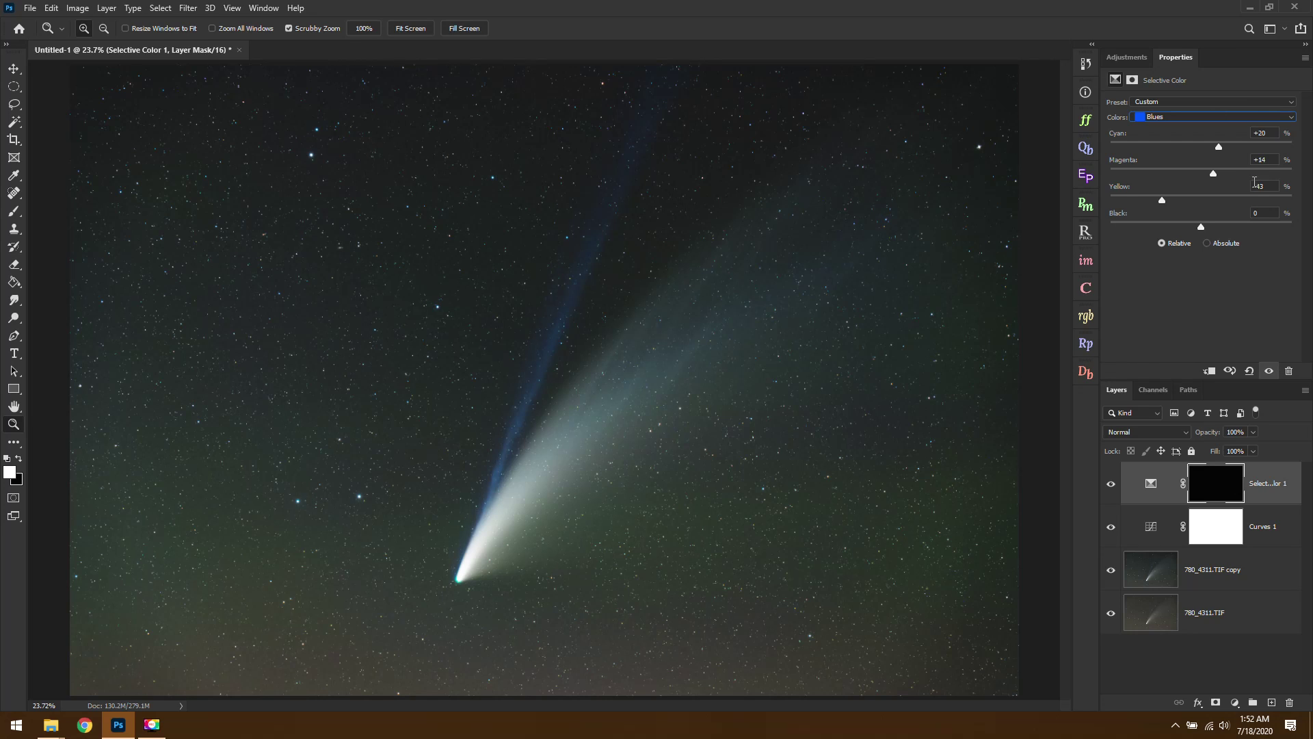
left_click(14, 210)
mouse_move(486, 494)
left_mouse_down()
mouse_move(536, 357)
mouse_move(674, 76)
mouse_move(470, 542)
left_mouse_up()
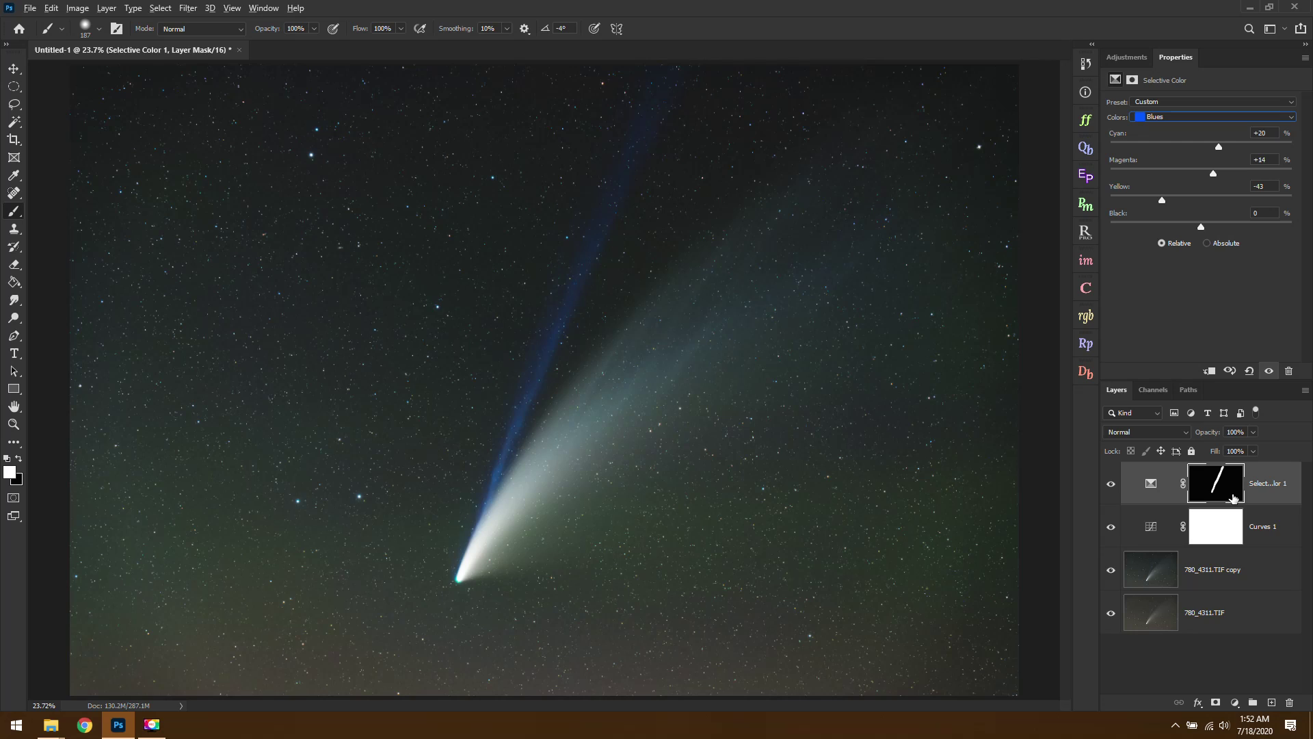
left_click(1233, 498, "alt")
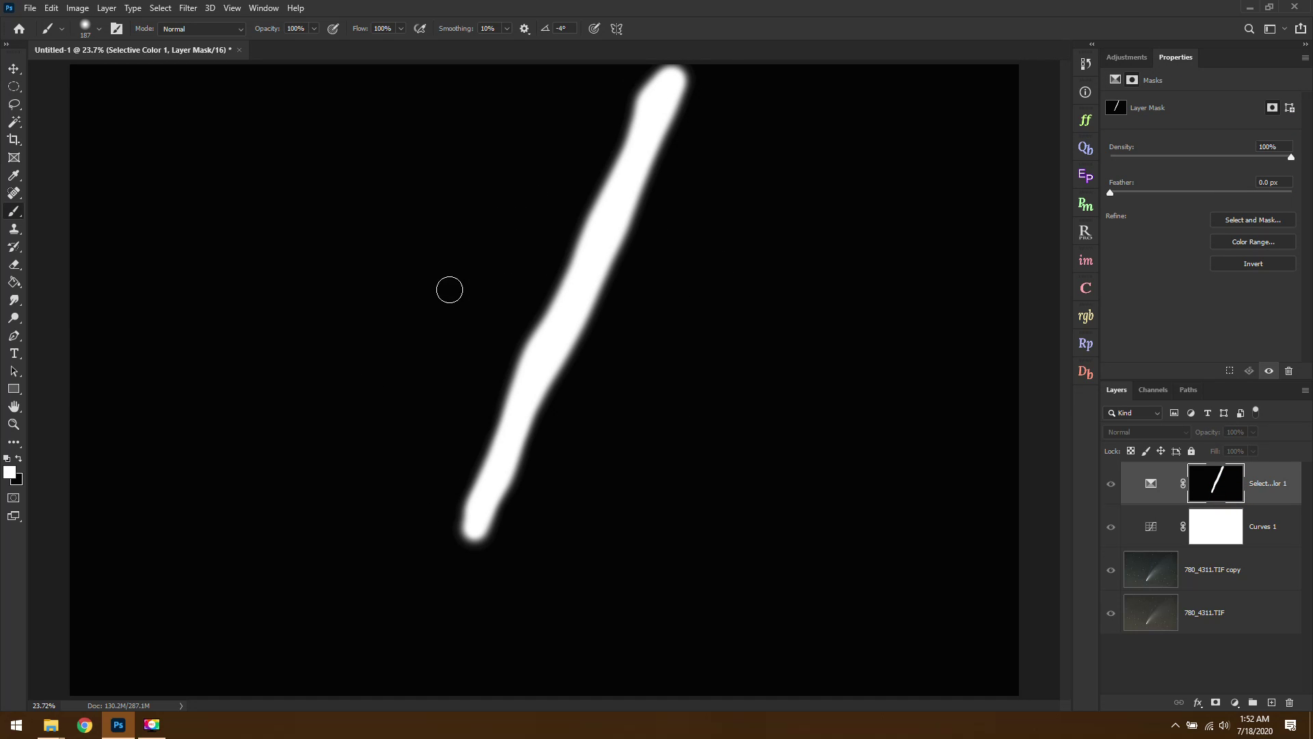
key("ctrl+2")
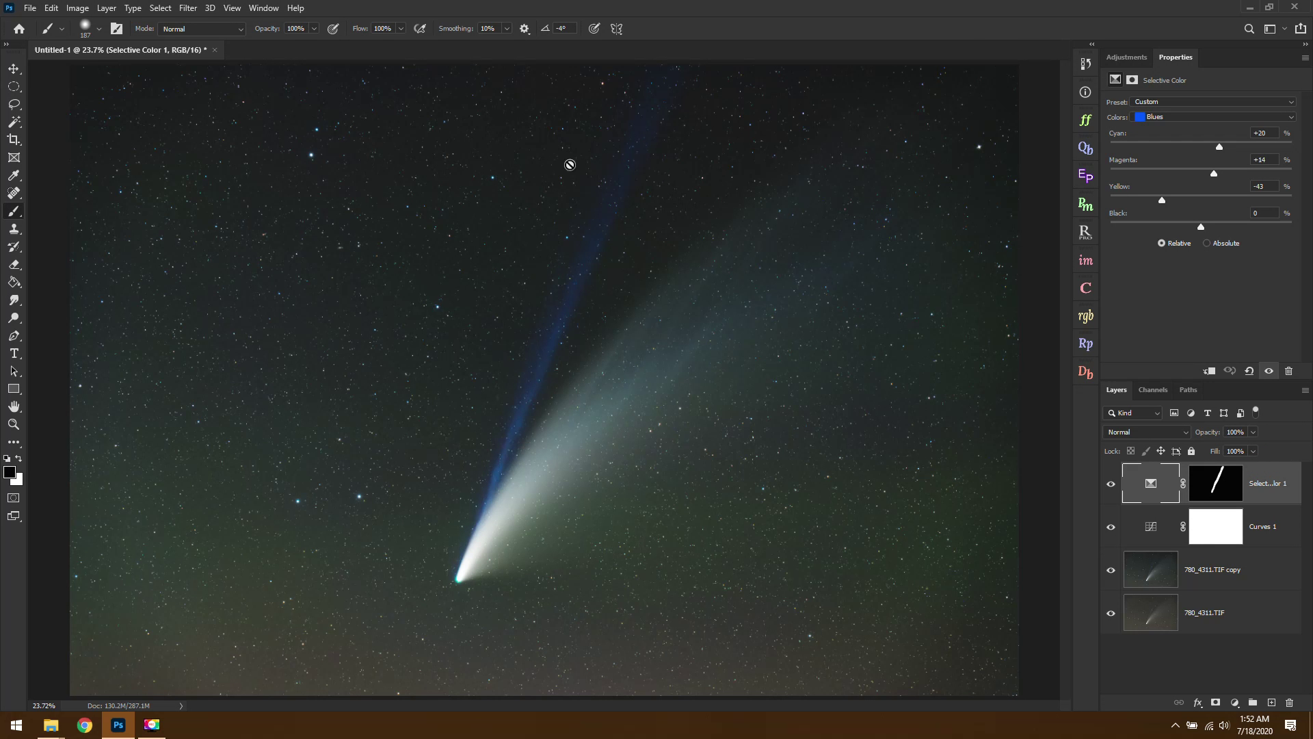
- Soften the Selective Color 1 mask with a Gaussian Blur of radius 135.9 pixels
left_click(1224, 483)
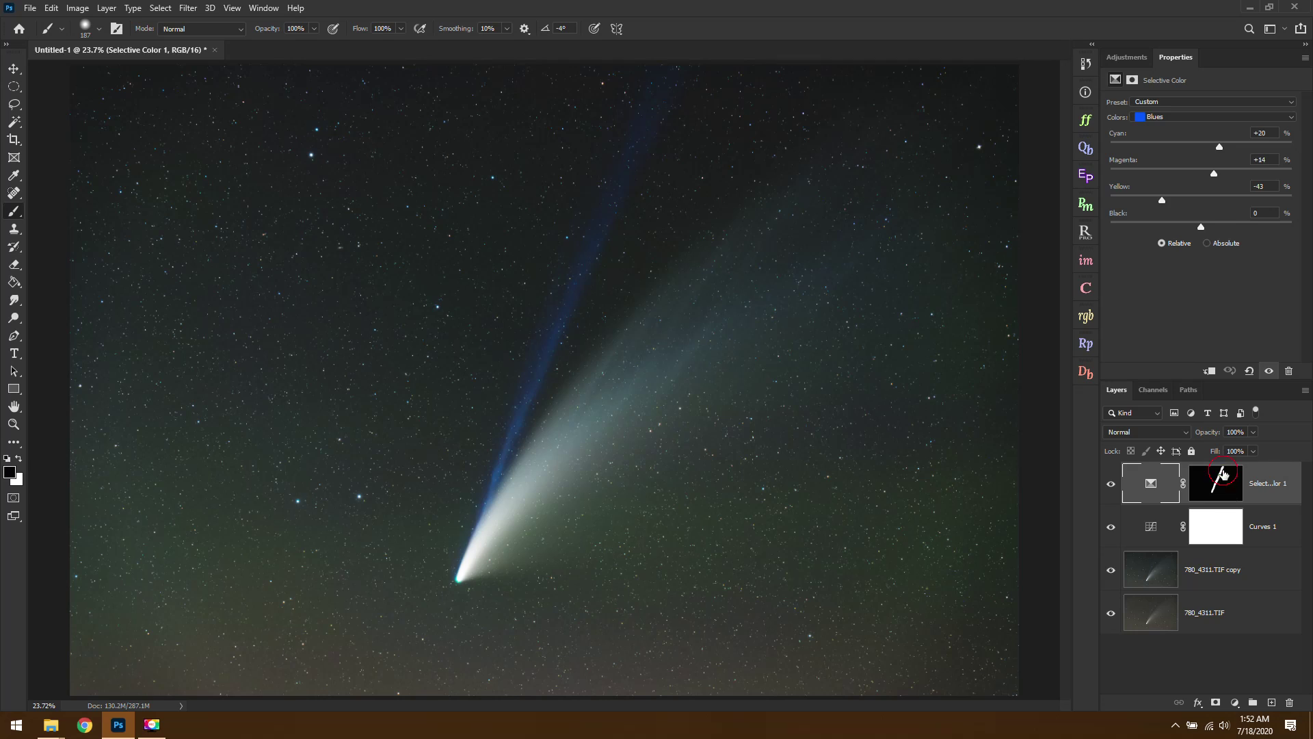
left_click(183, 8)
mouse_move(229, 162)
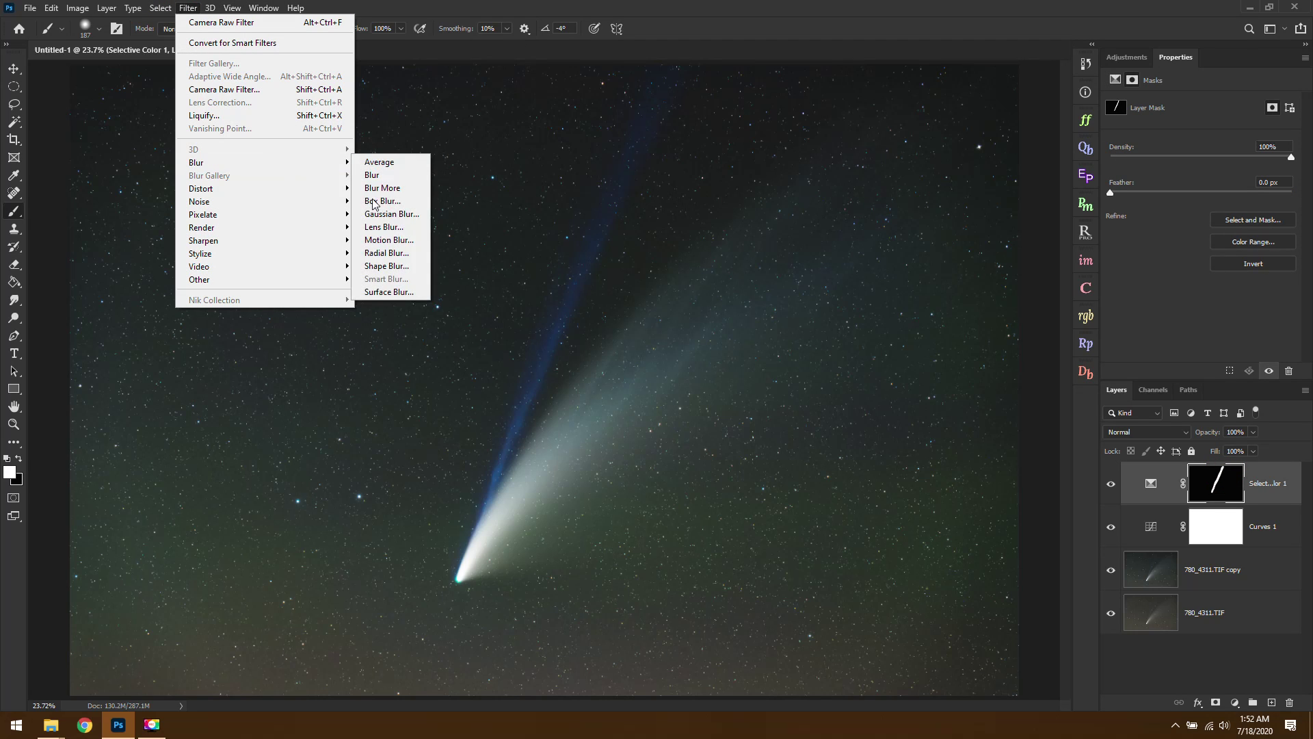
left_click(390, 213)
left_click(969, 333)
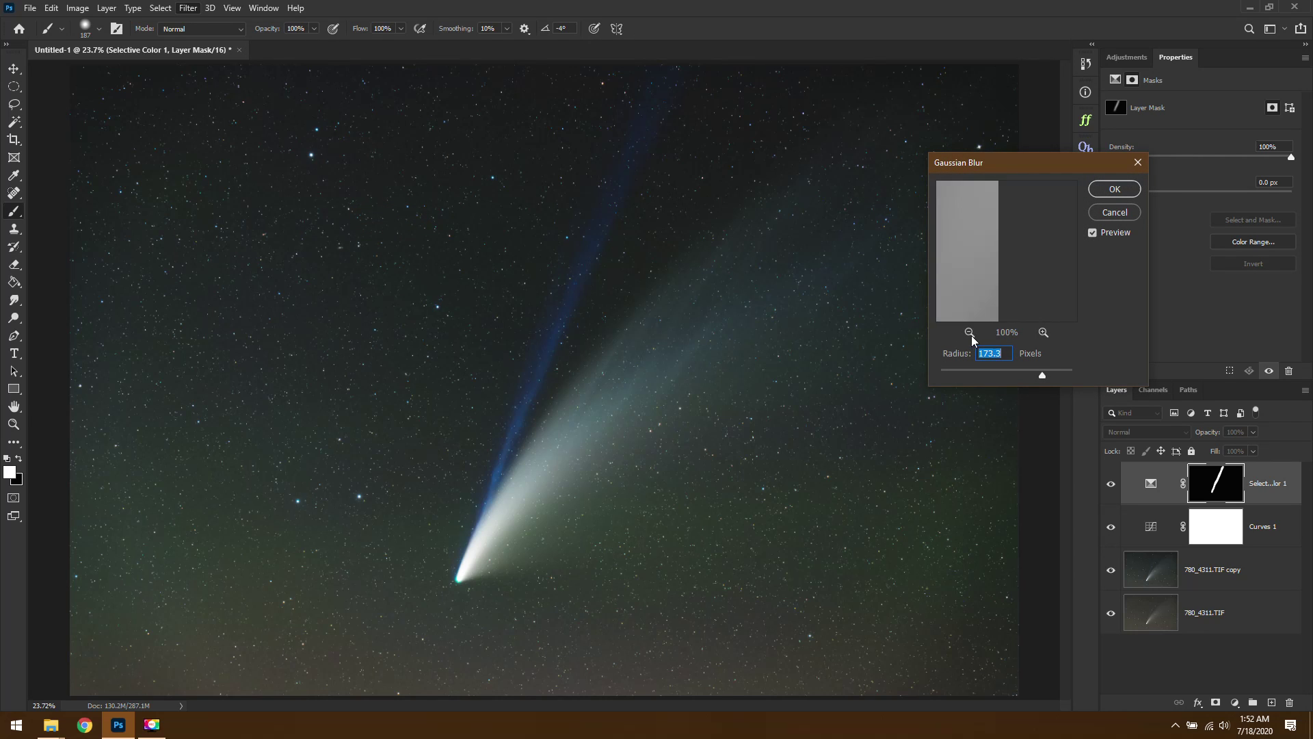
left_click(969, 332)
left_click(970, 333)
left_click(969, 332)
left_click(969, 332)
left_click(969, 332)
left_click(970, 332)
left_click(969, 333)
left_click(969, 332)
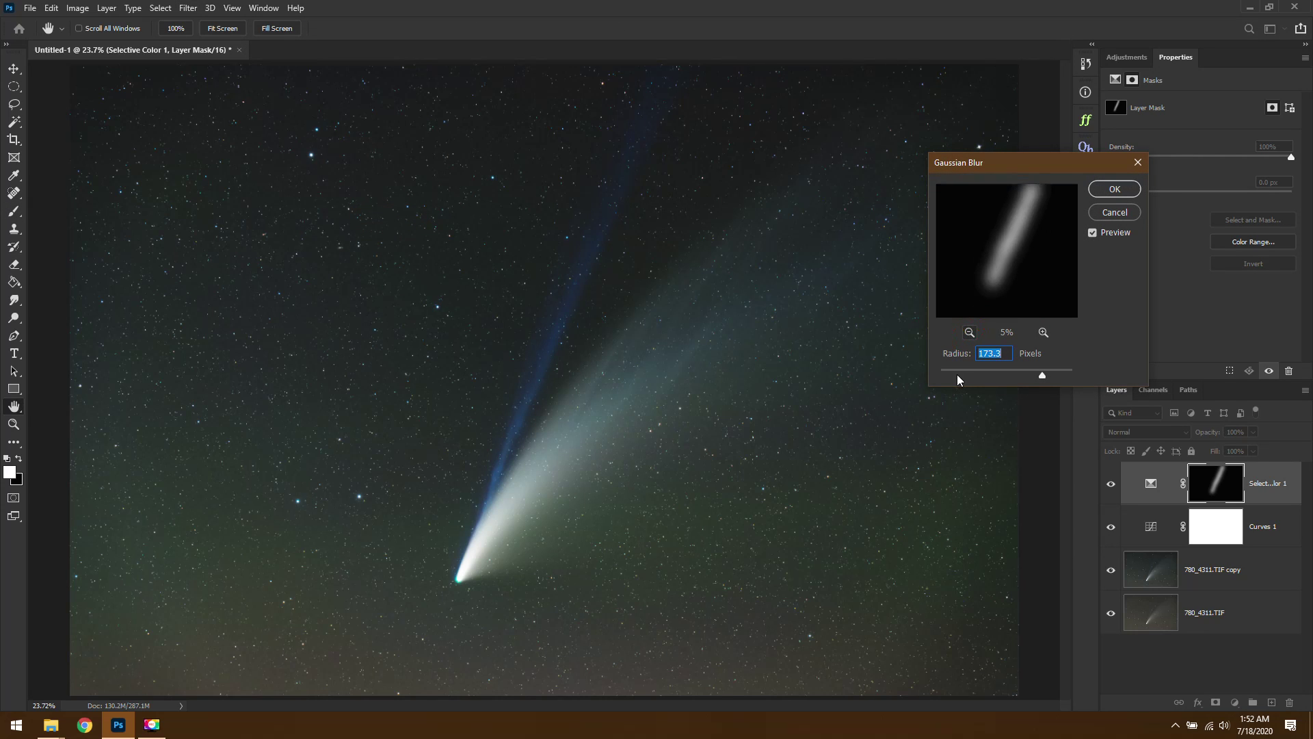
left_click(955, 374)
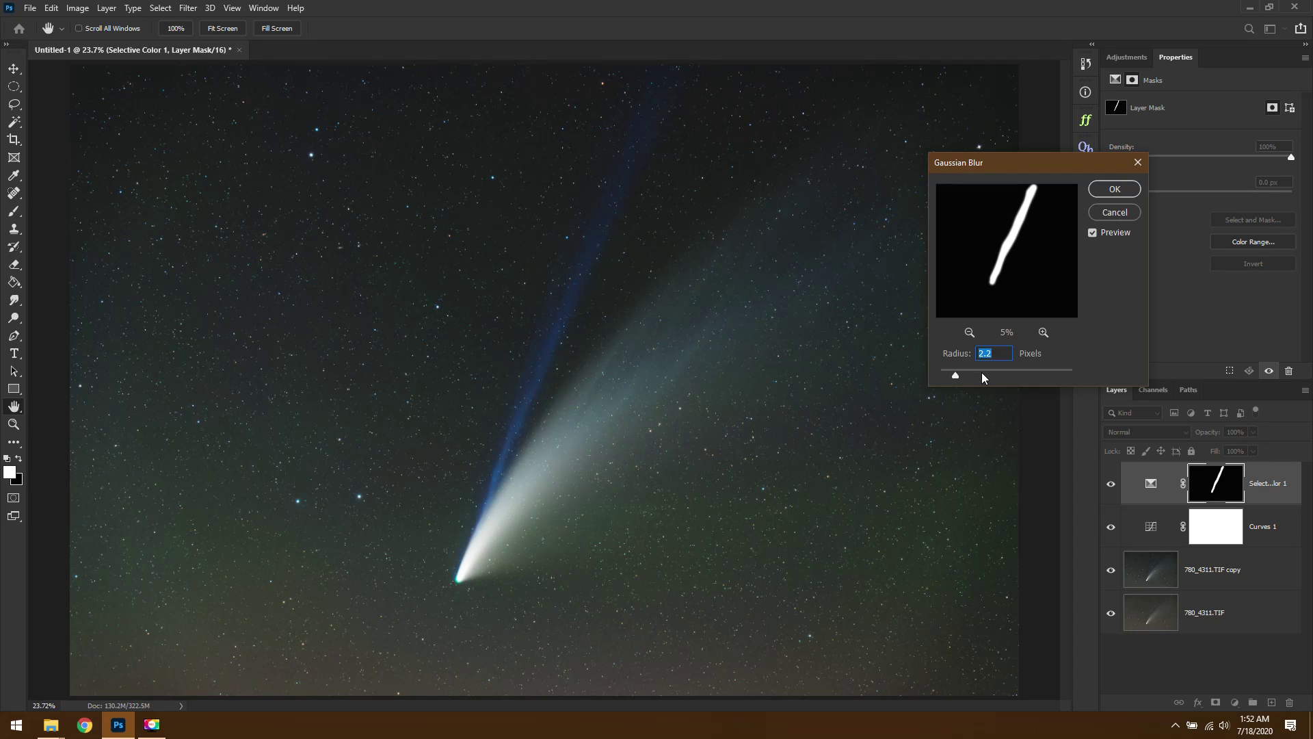
left_click_drag(983, 373, 1033, 375)
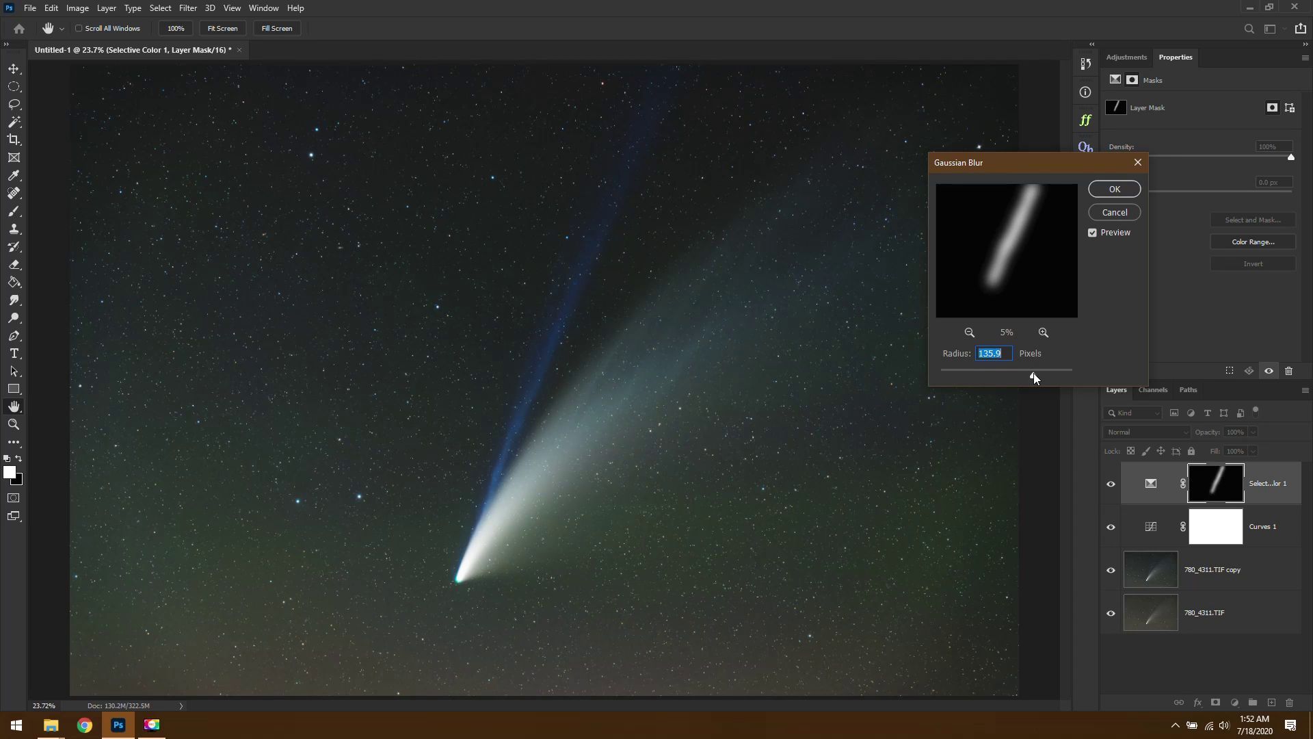
left_click(1104, 191)
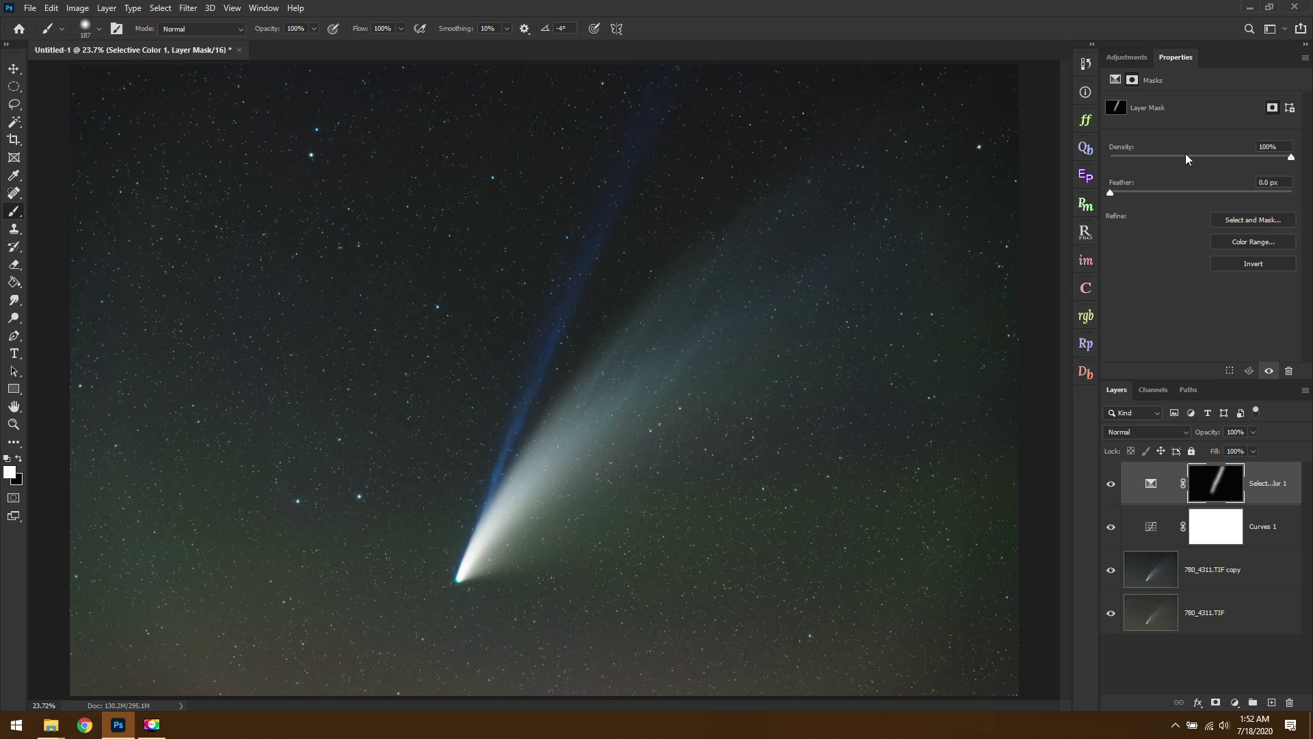
- Examine the background sky and stars beside the comet's head up close
left_click(1125, 57)
scroll(860, 325, "down", 1)
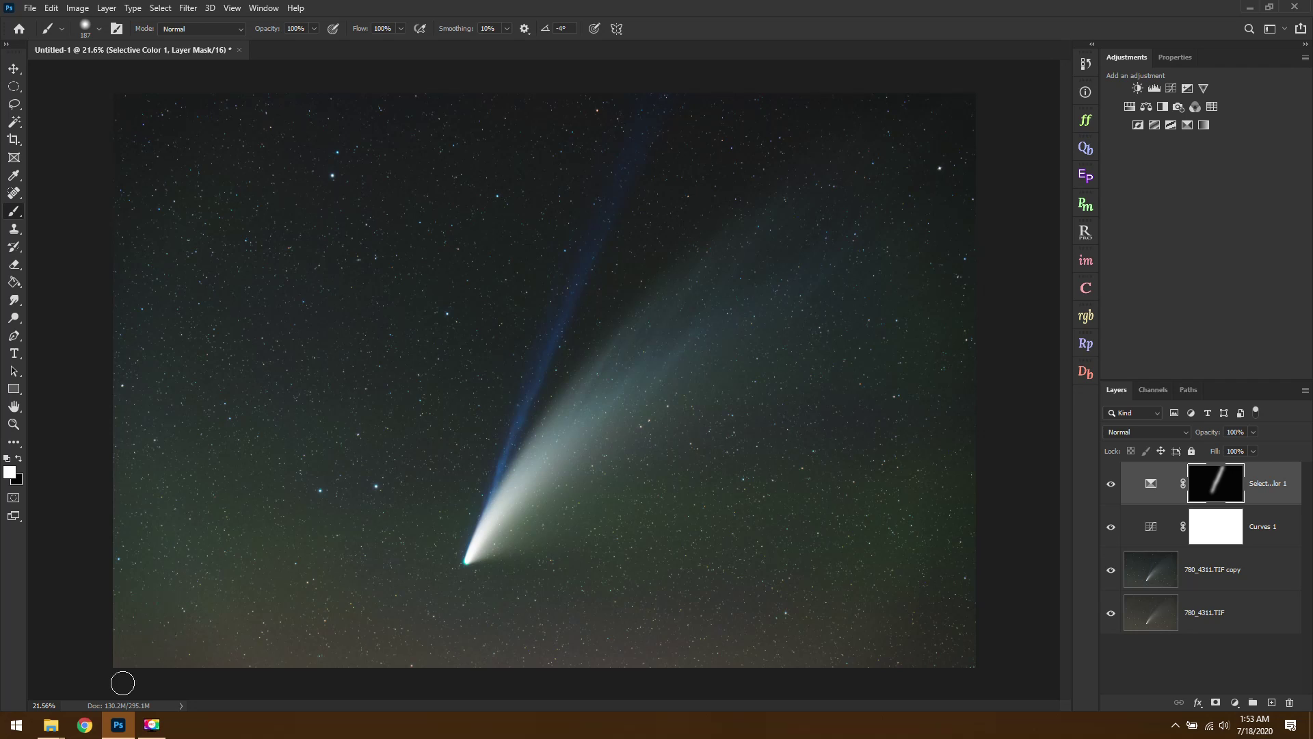
scroll(114, 664, "up", 1)
scroll(115, 664, "left", 6)
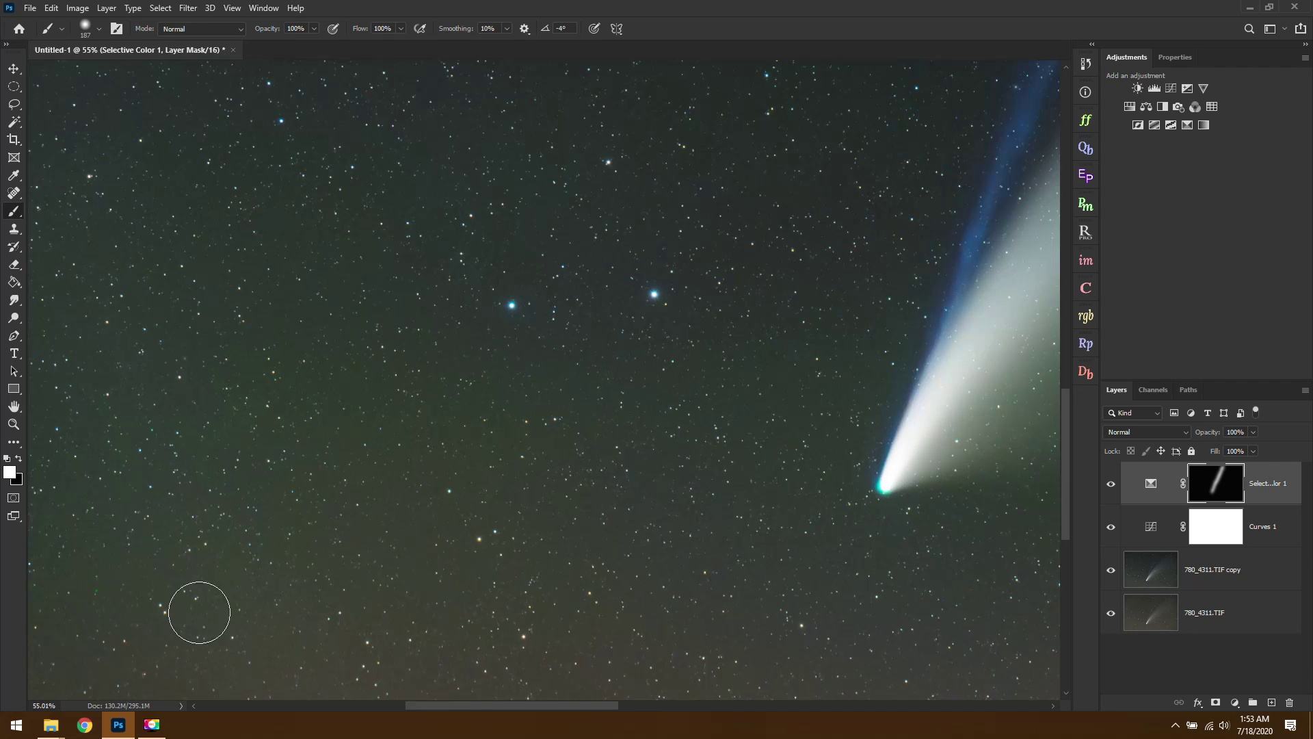
scroll(280, 557, "up", 1)
scroll(279, 557, "down", 2)
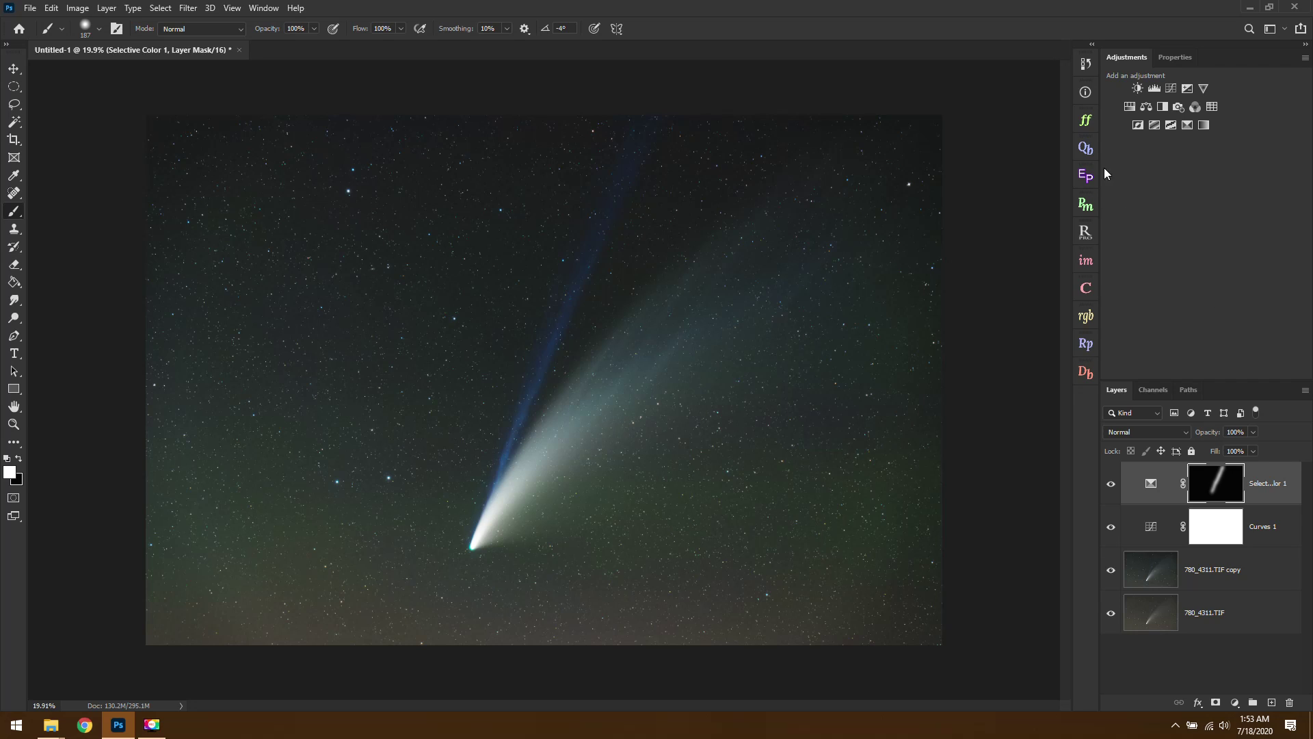
- Add the Light Vignette and Big Vignette effects above Selective Color 1 using the Raya Pro finishing actions
left_click(1086, 128)
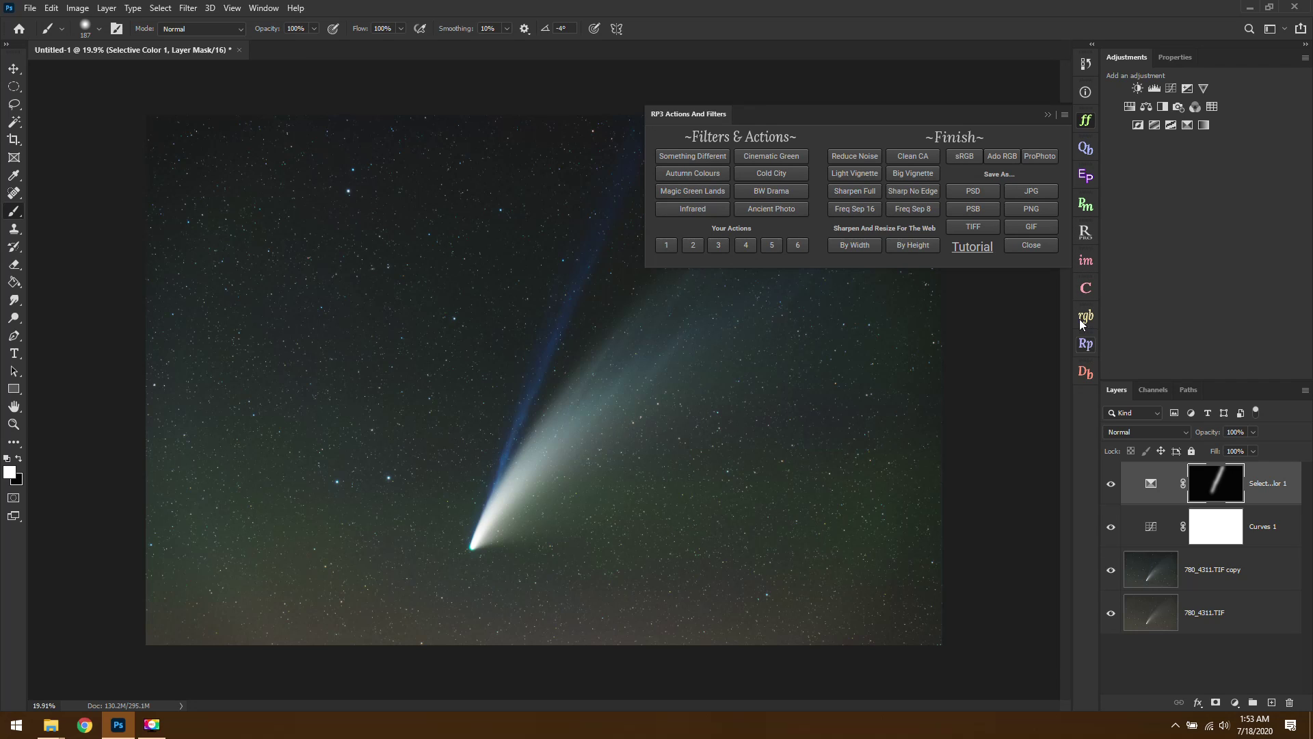
left_click(1086, 343)
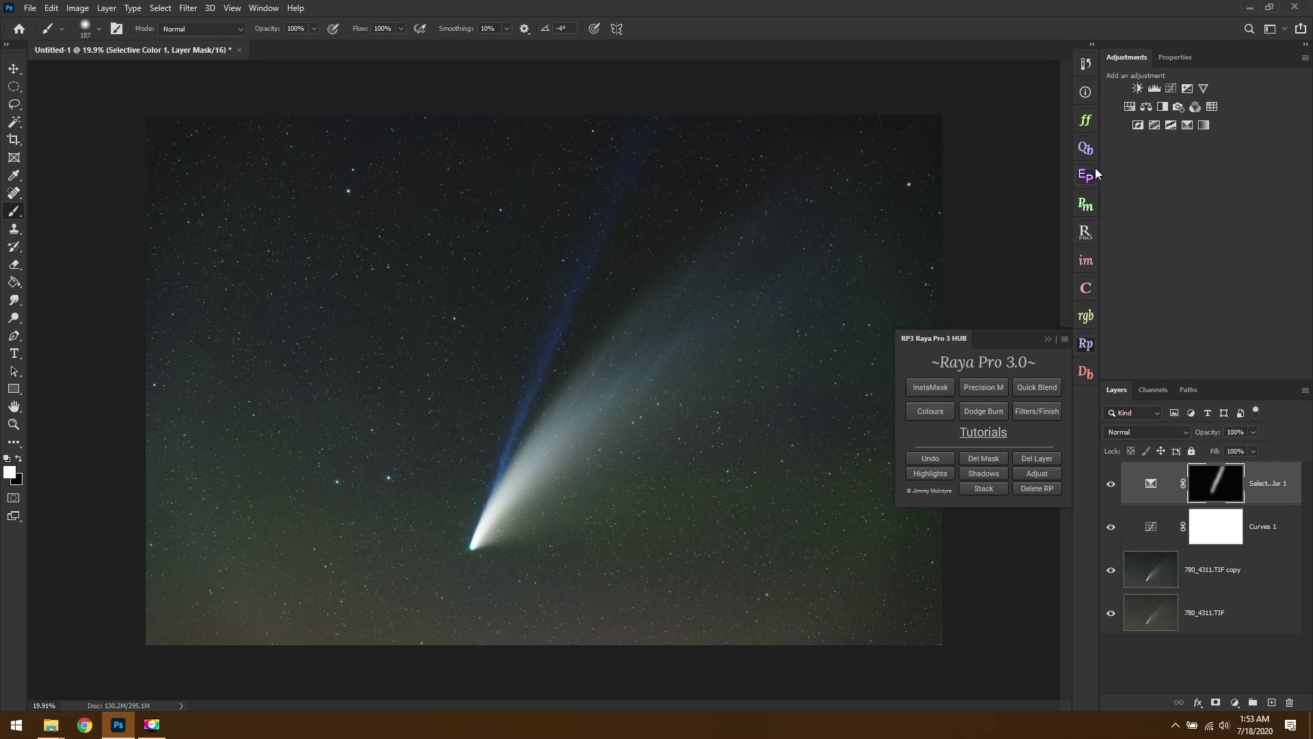
left_click(1087, 123)
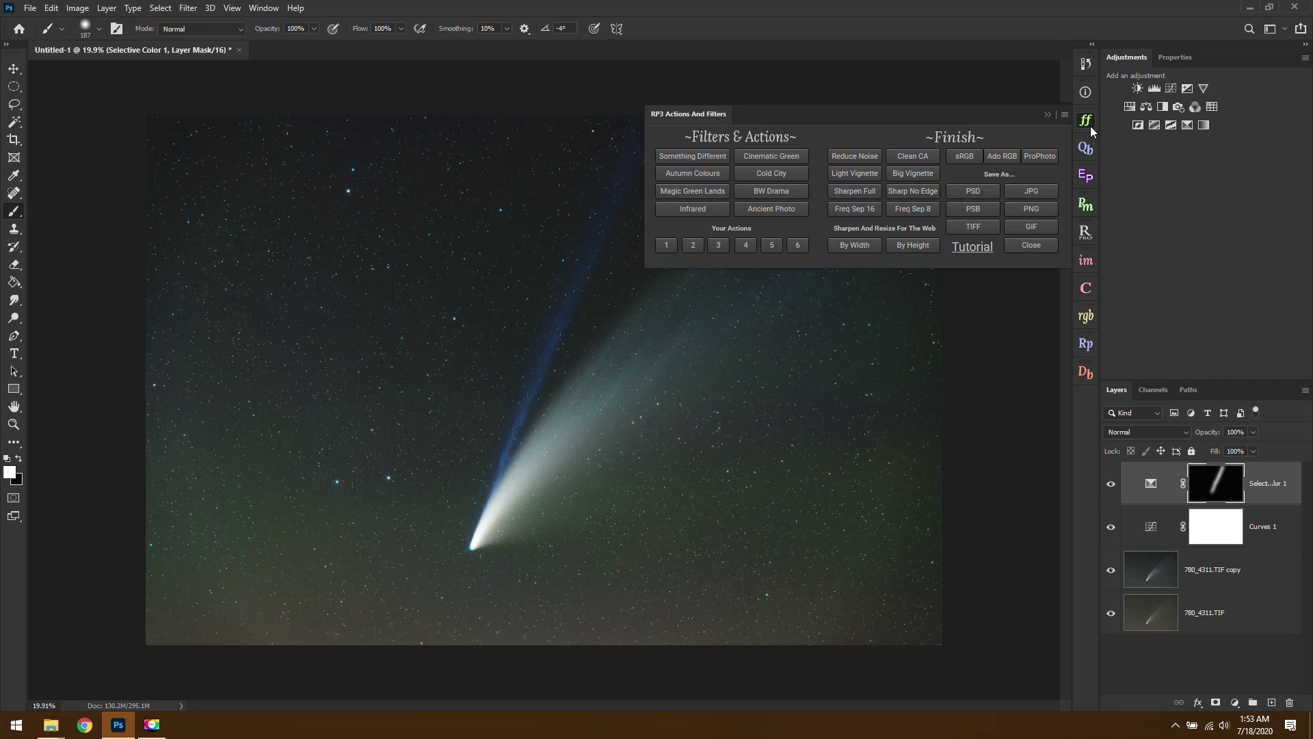
left_click(865, 175)
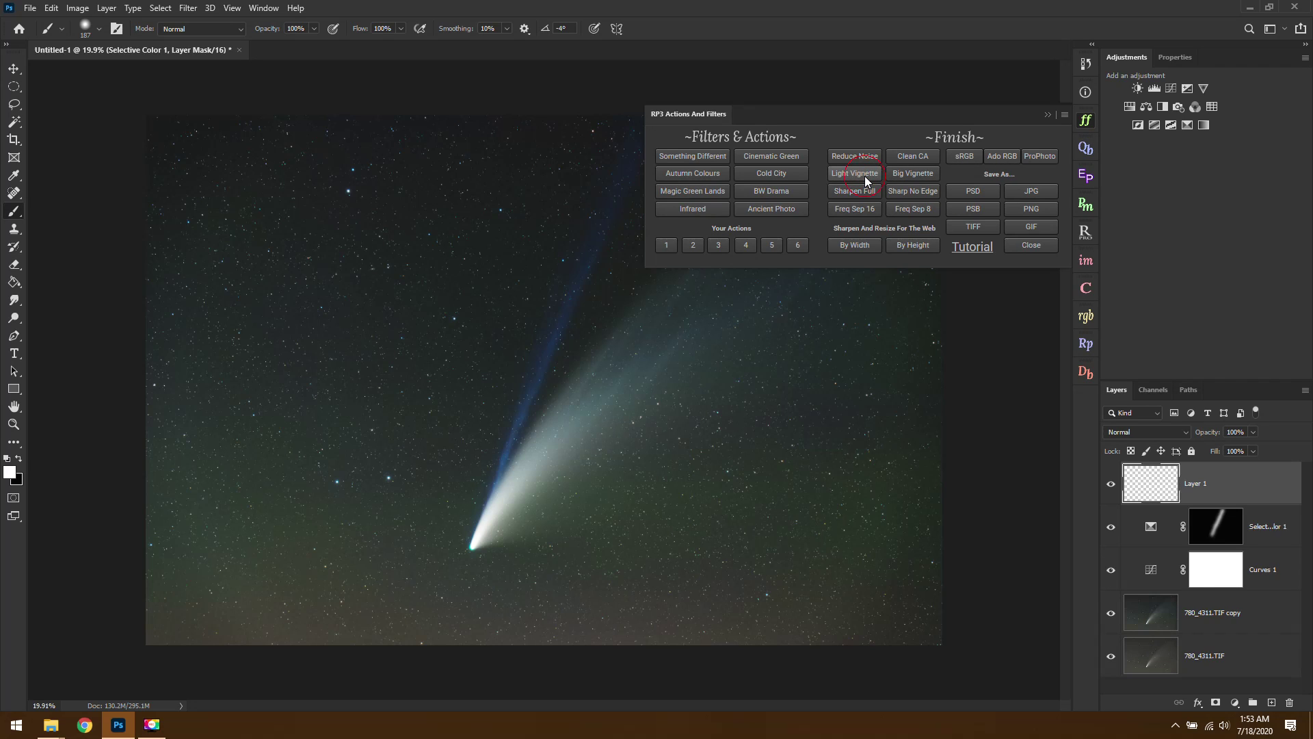
left_click(922, 173)
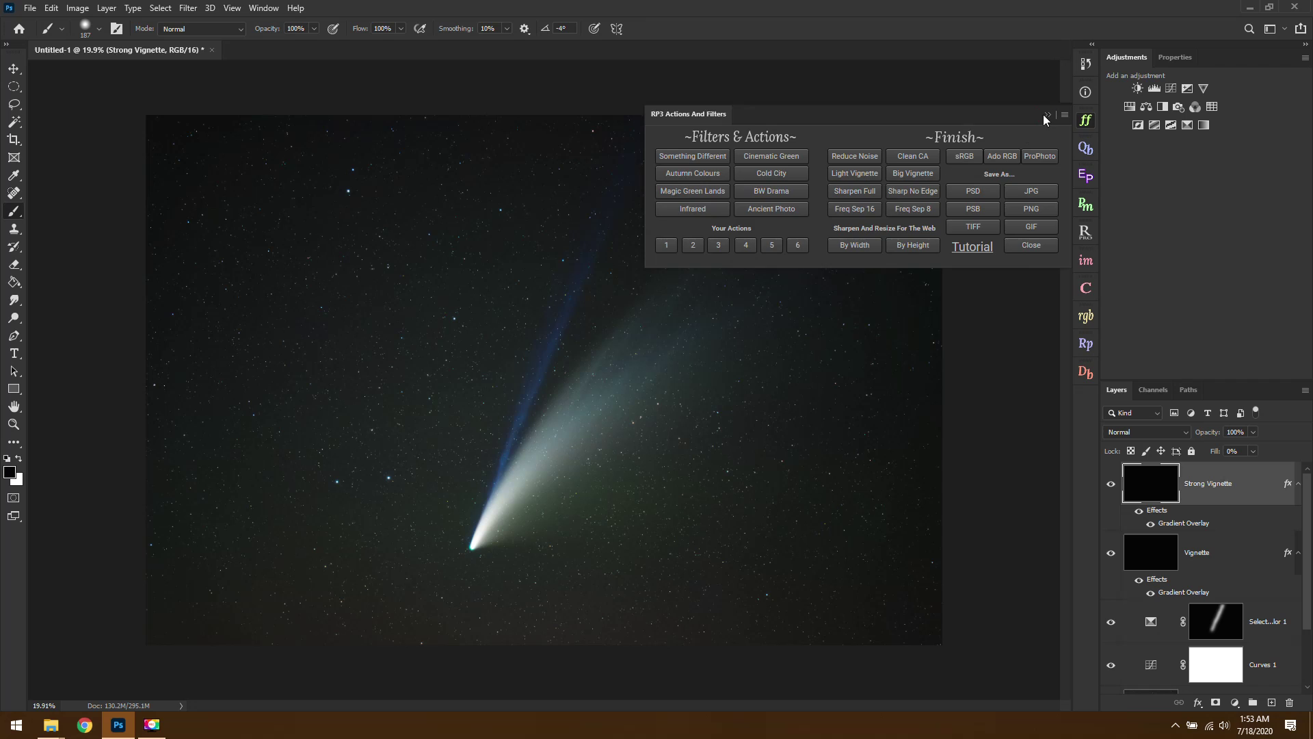
left_click(1046, 114)
- Hide the lighter Vignette layer and compare the whole image with and without Strong Vignette, leaving Strong Vignette visible
left_click(12, 425)
mouse_move(552, 467)
left_mouse_down()
mouse_move(497, 508)
mouse_move(539, 450)
left_mouse_up()
left_click(1112, 554)
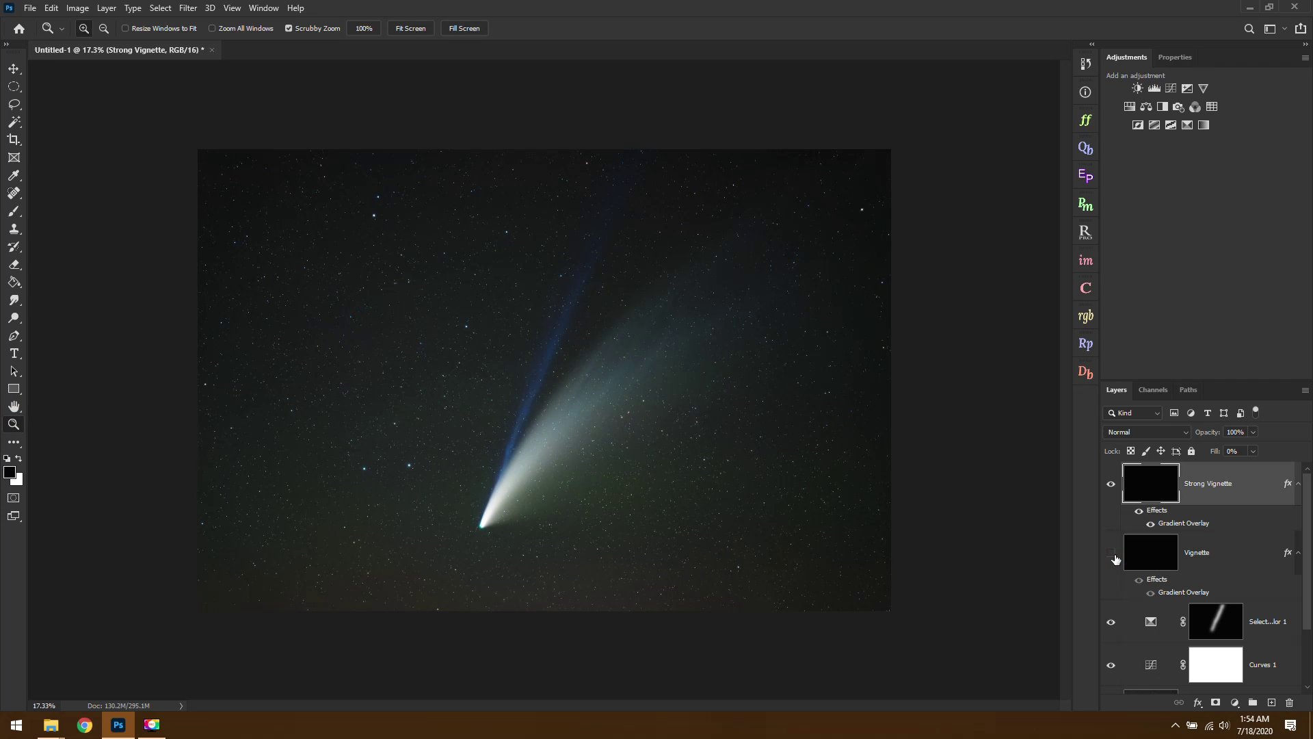
left_click(1109, 486)
left_click(1110, 485)
left_click(1109, 486)
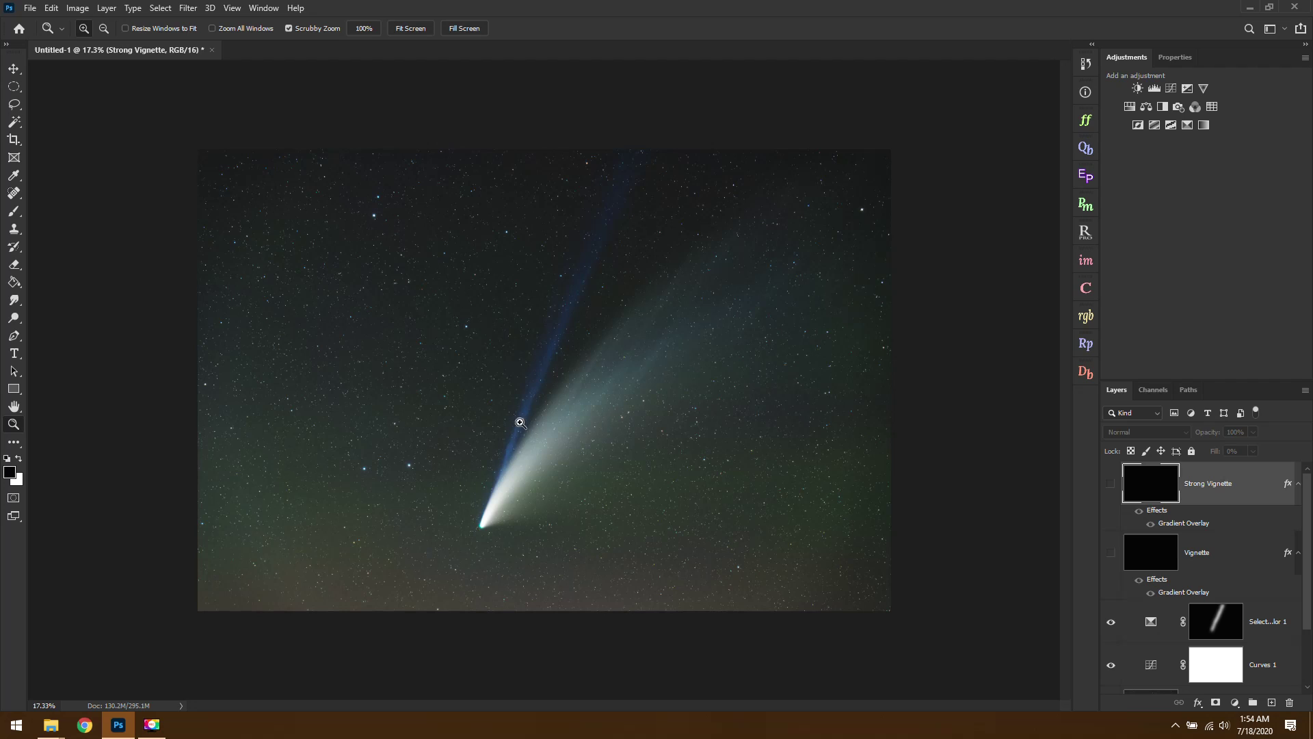
left_click(1111, 485)
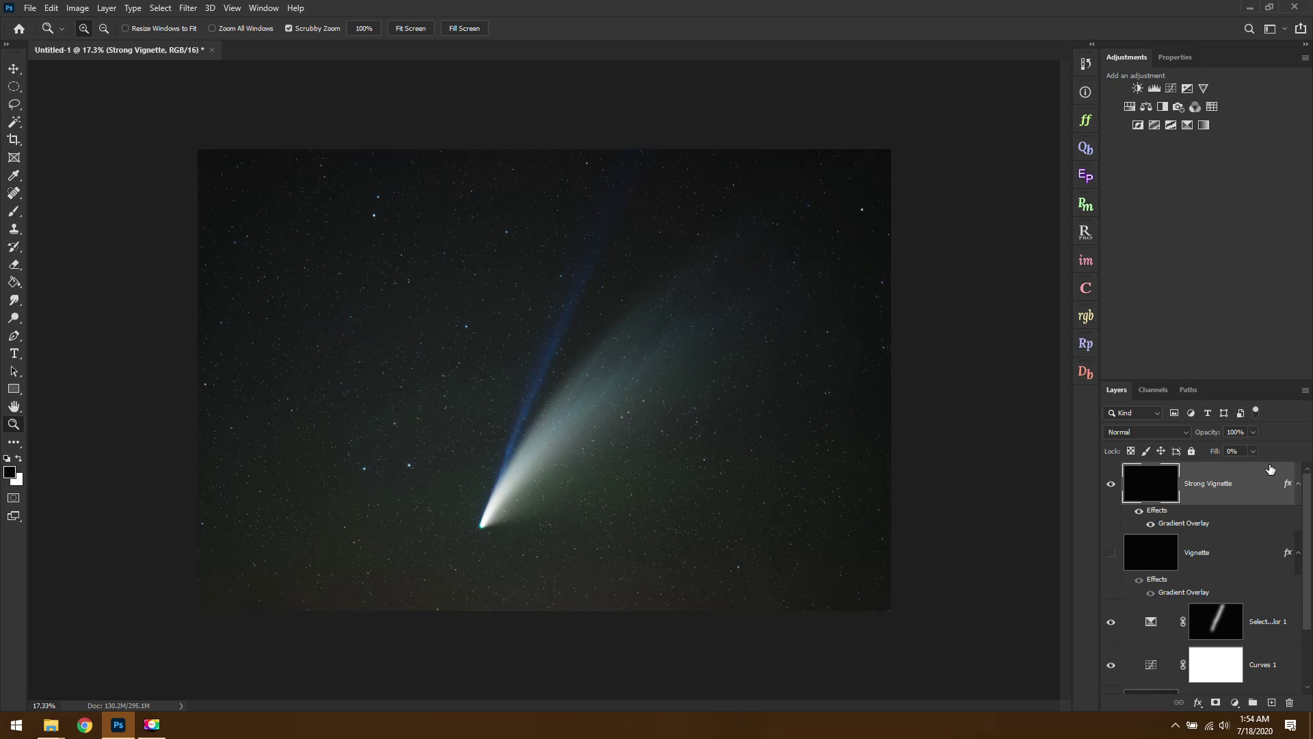
- Reduce the Strong Vignette layer's opacity to 61%
left_click(1253, 432)
left_click_drag(1208, 450, 1183, 448)
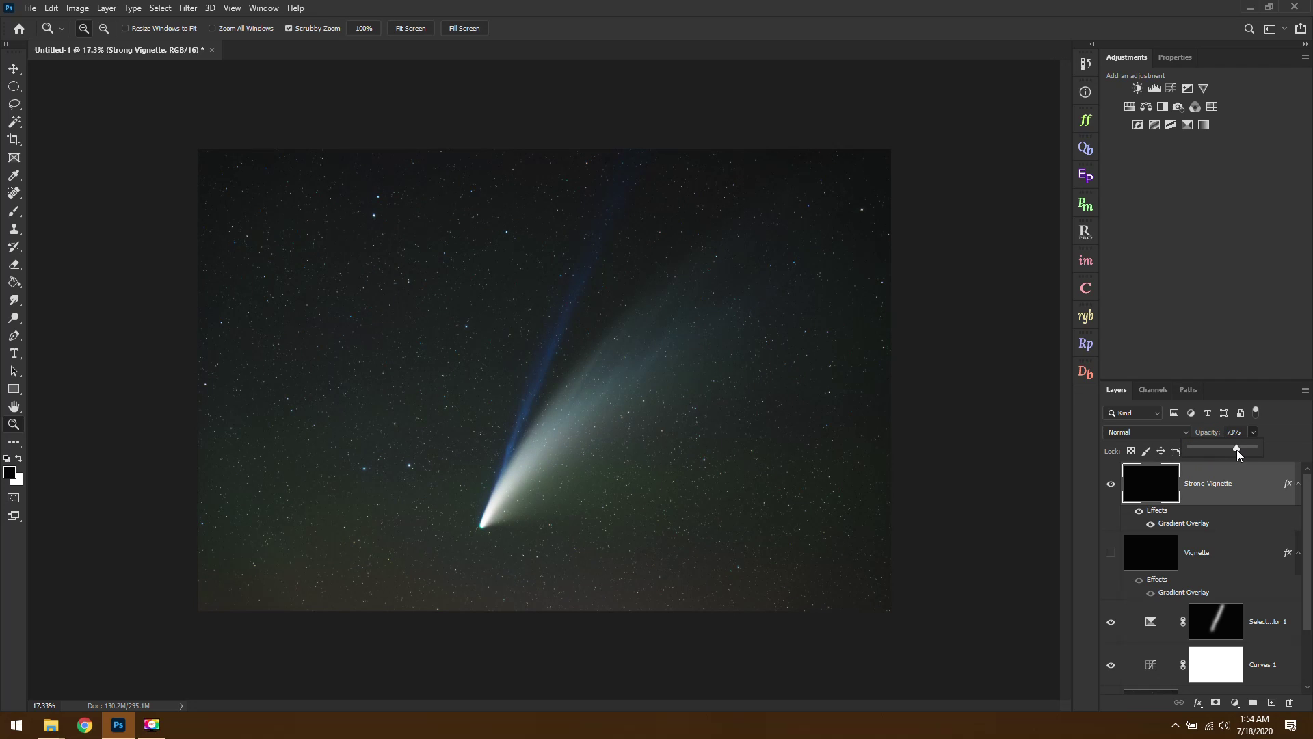
left_click_drag(1229, 449, 1227, 449)
left_click(557, 375)
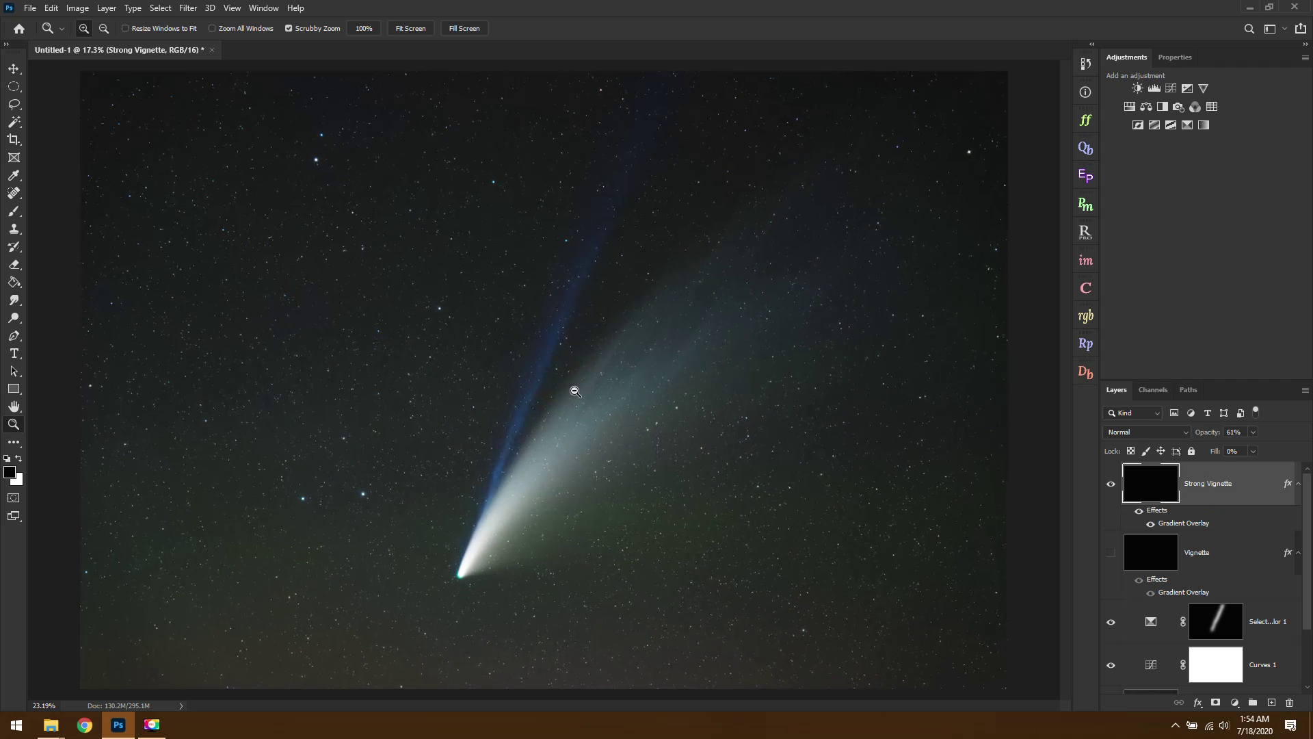
- Inspect the comet's green head up close, including at 100%, and return to the whole image
left_click_drag(565, 388, 683, 469)
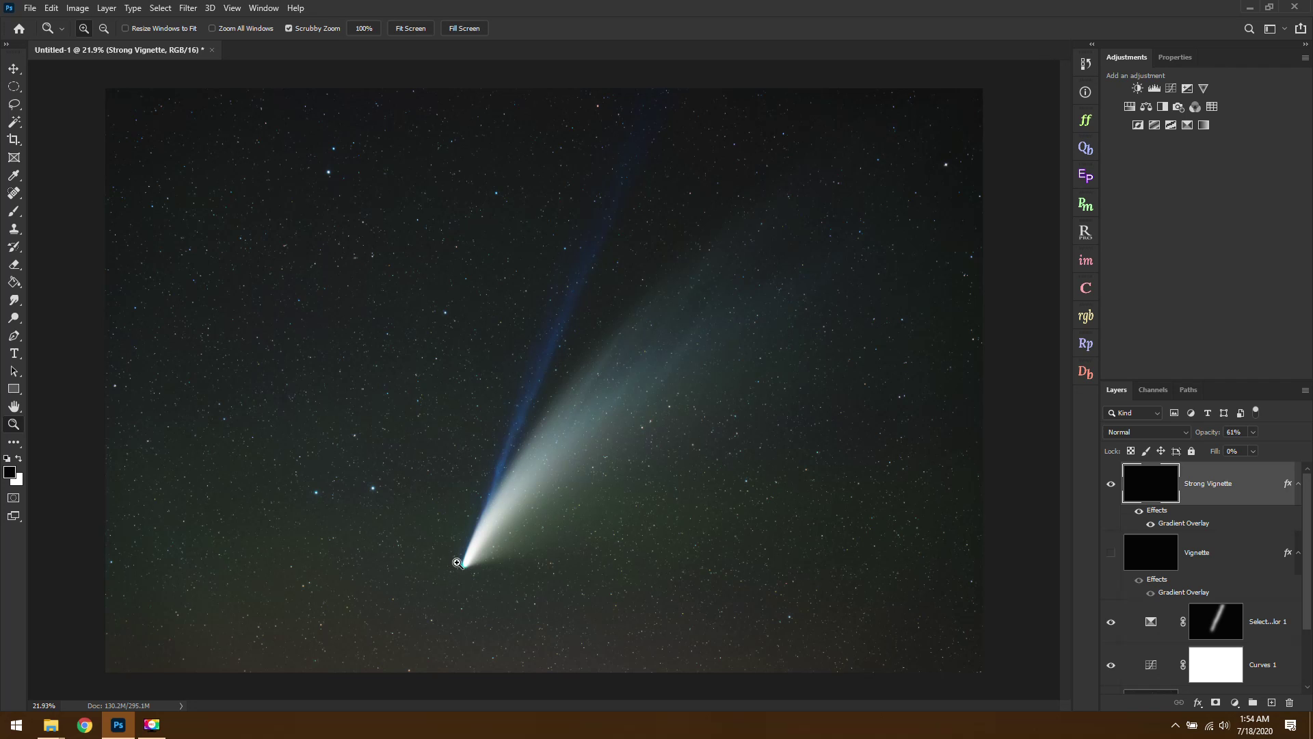
left_click_drag(469, 570, 582, 602)
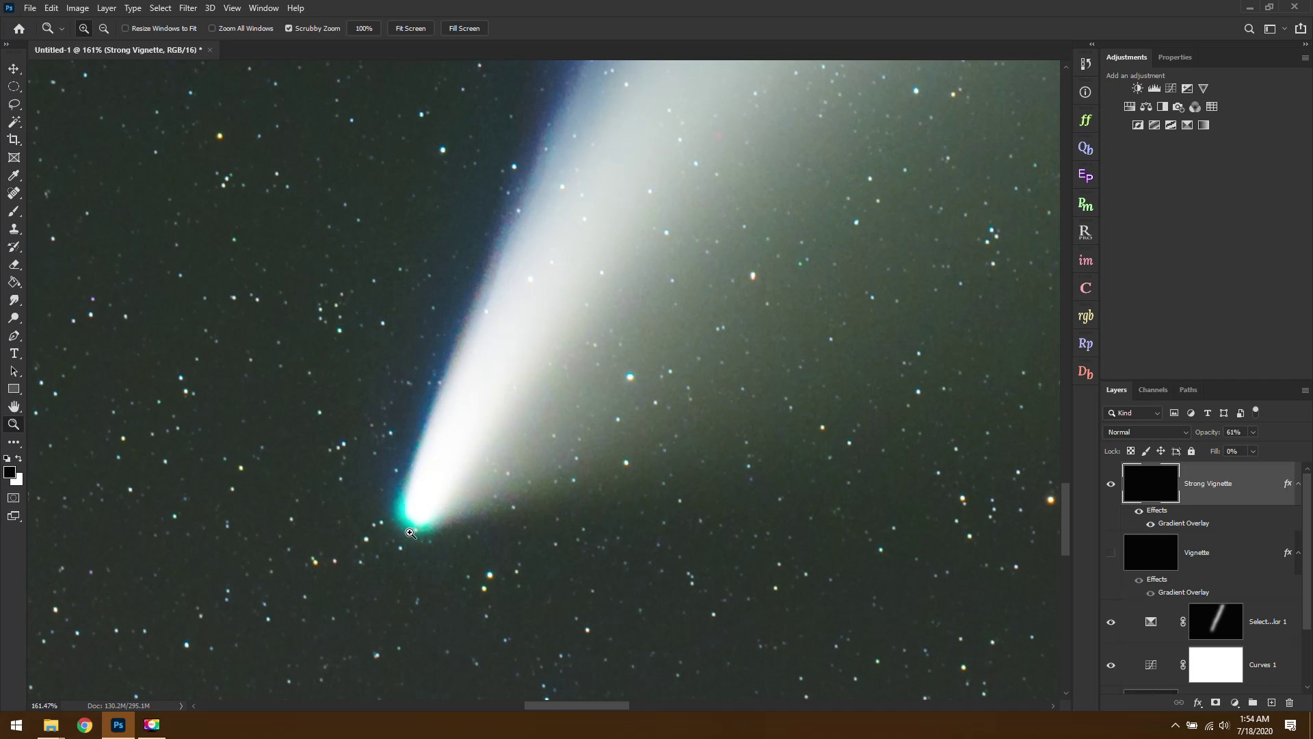
left_click(479, 588, "alt")
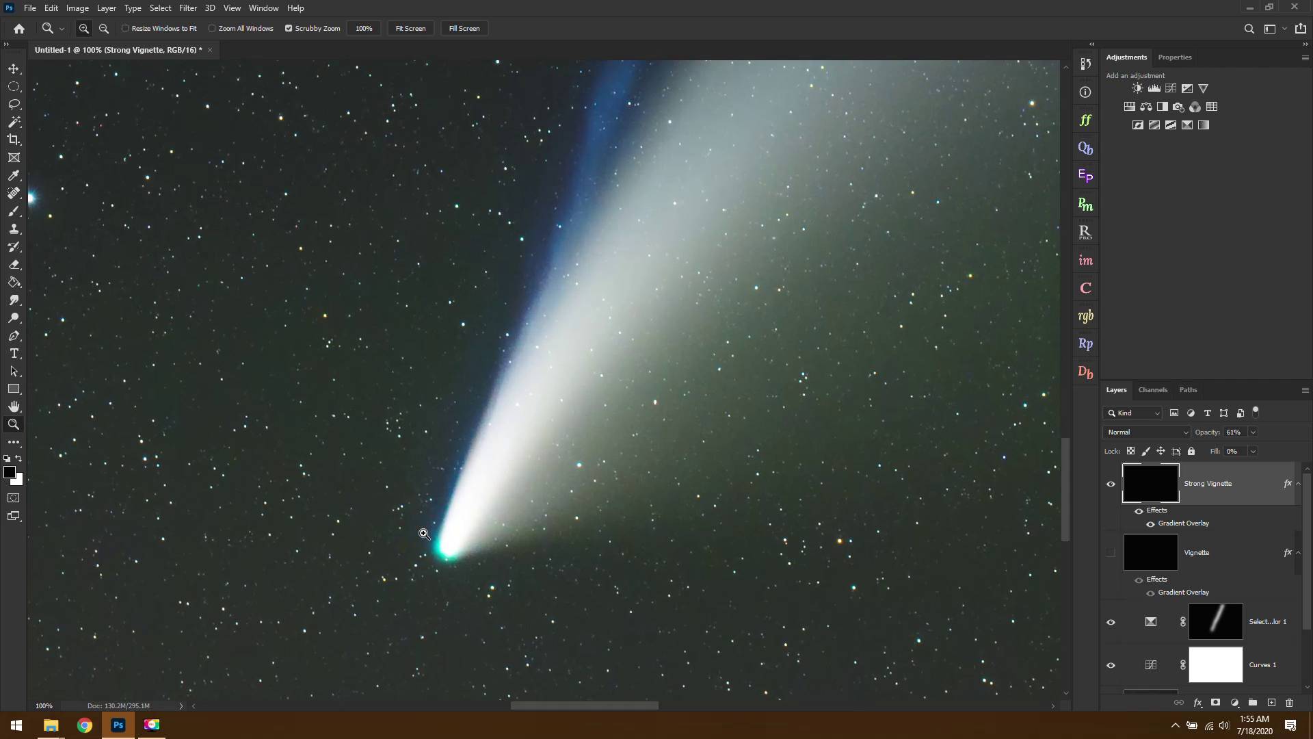
left_click(425, 30)
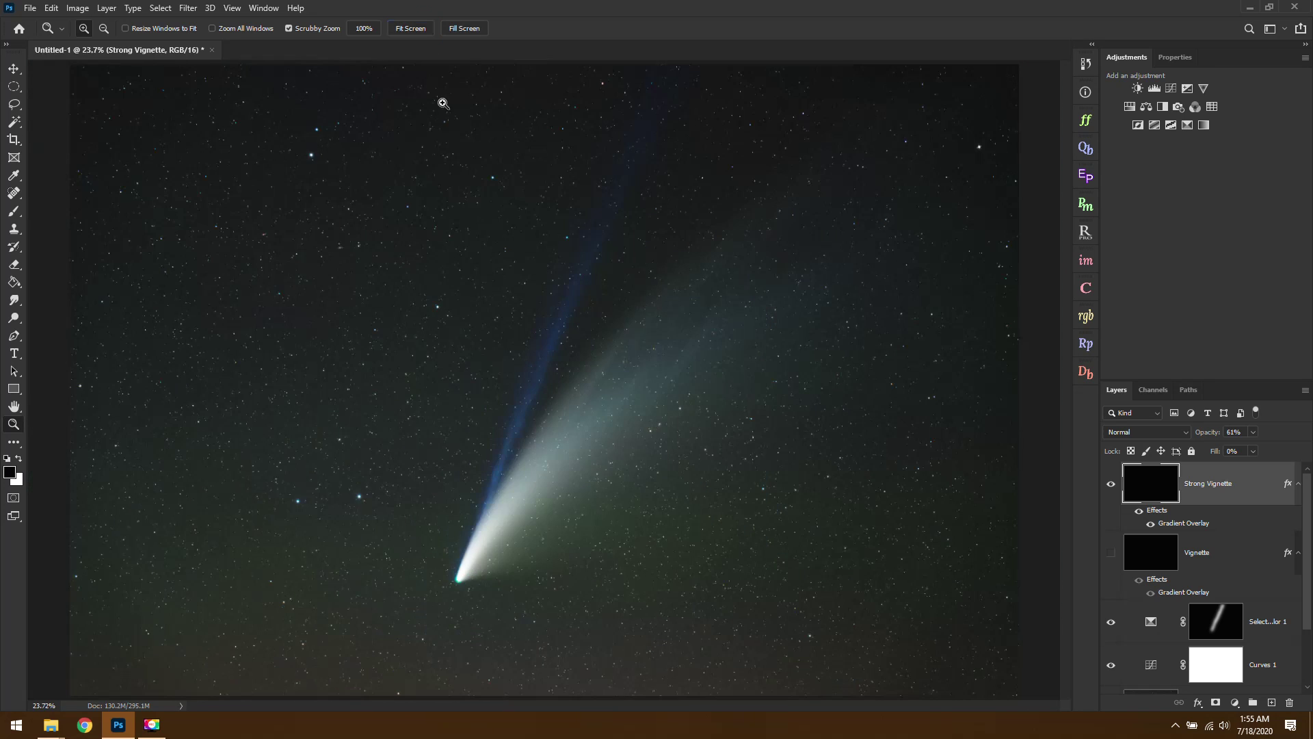